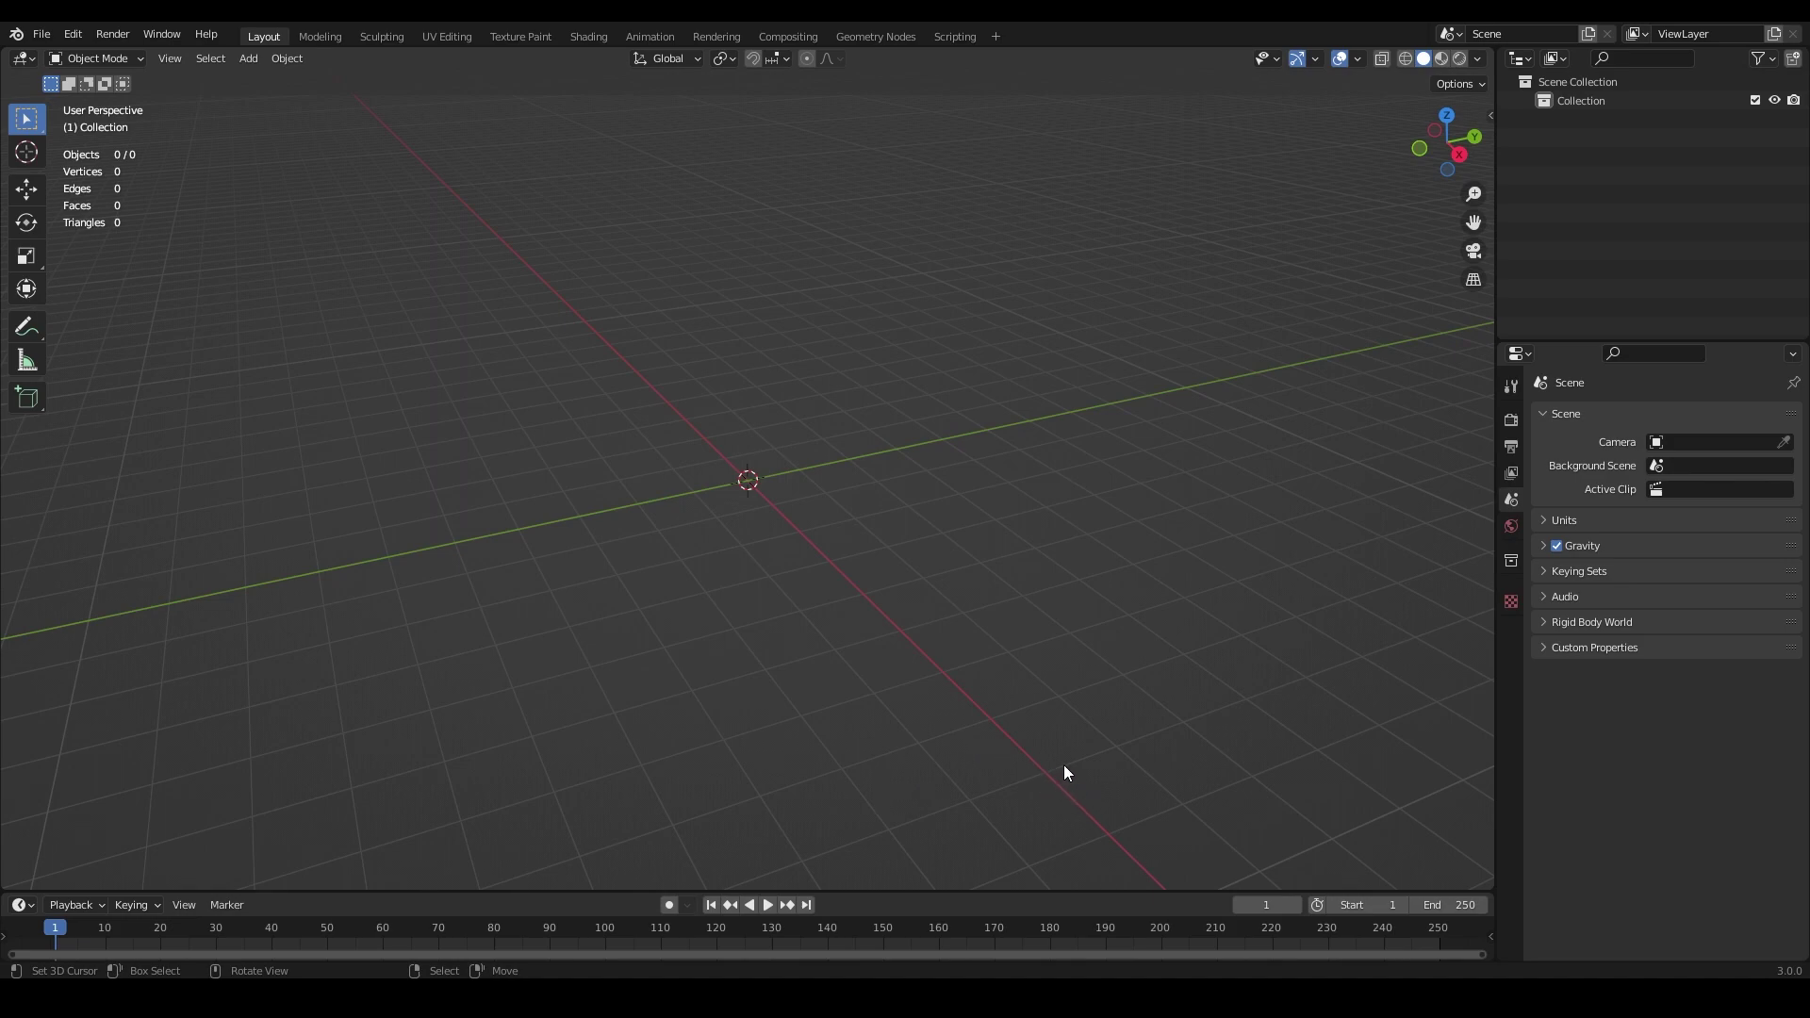
Step: Switch to Roblox Studio, insert an R15 Block Rig with the Rig Builder, and delete the spawn location
middle_click_drag(860, 614, 745, 479)
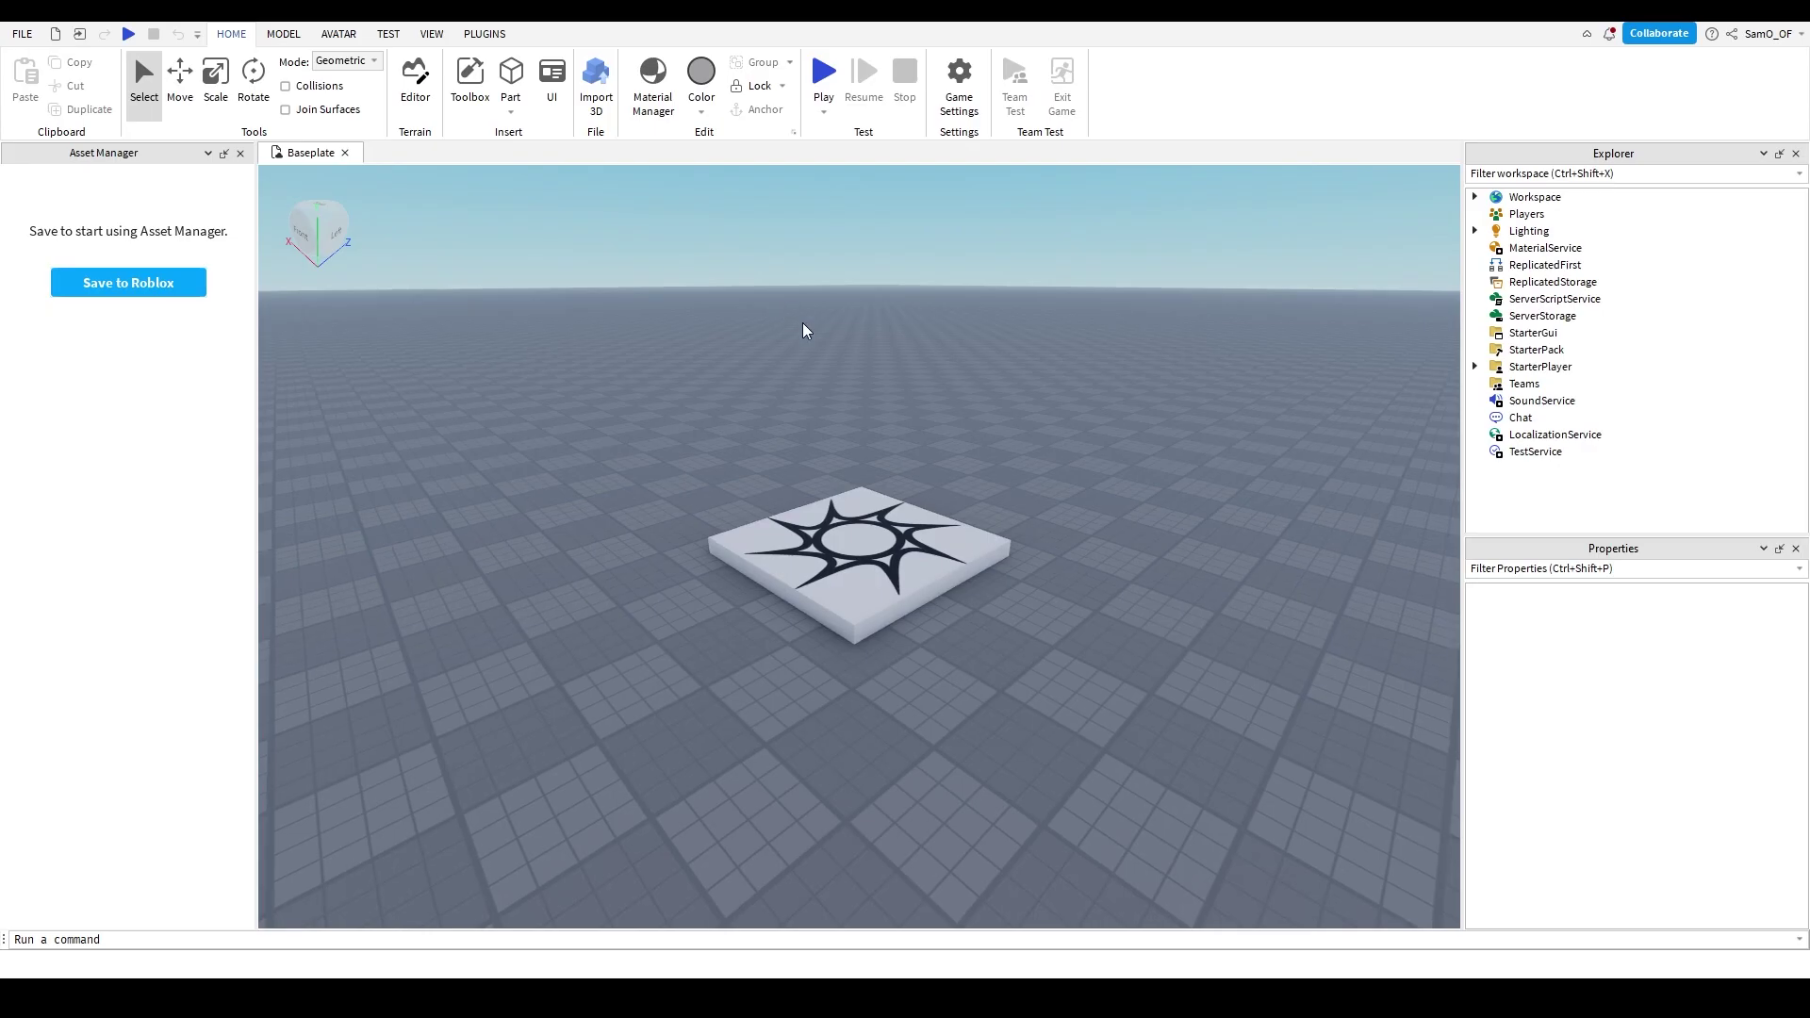
left_click(341, 38)
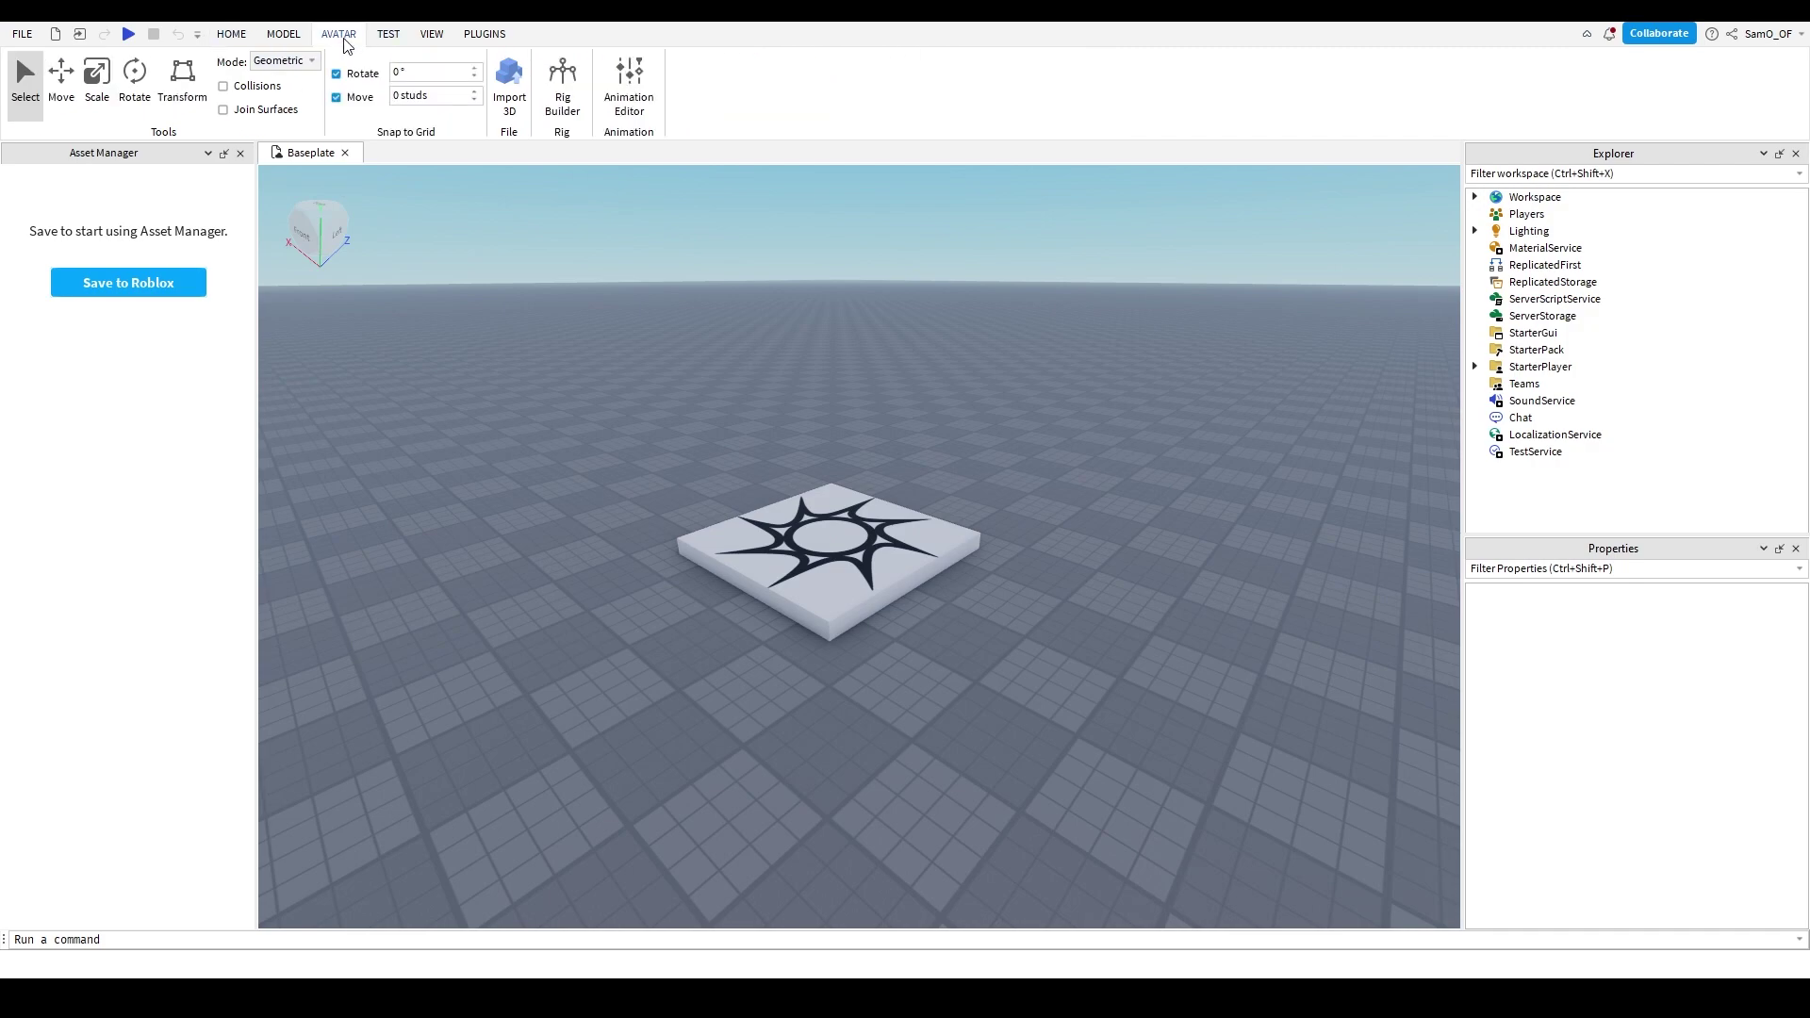
left_click(562, 90)
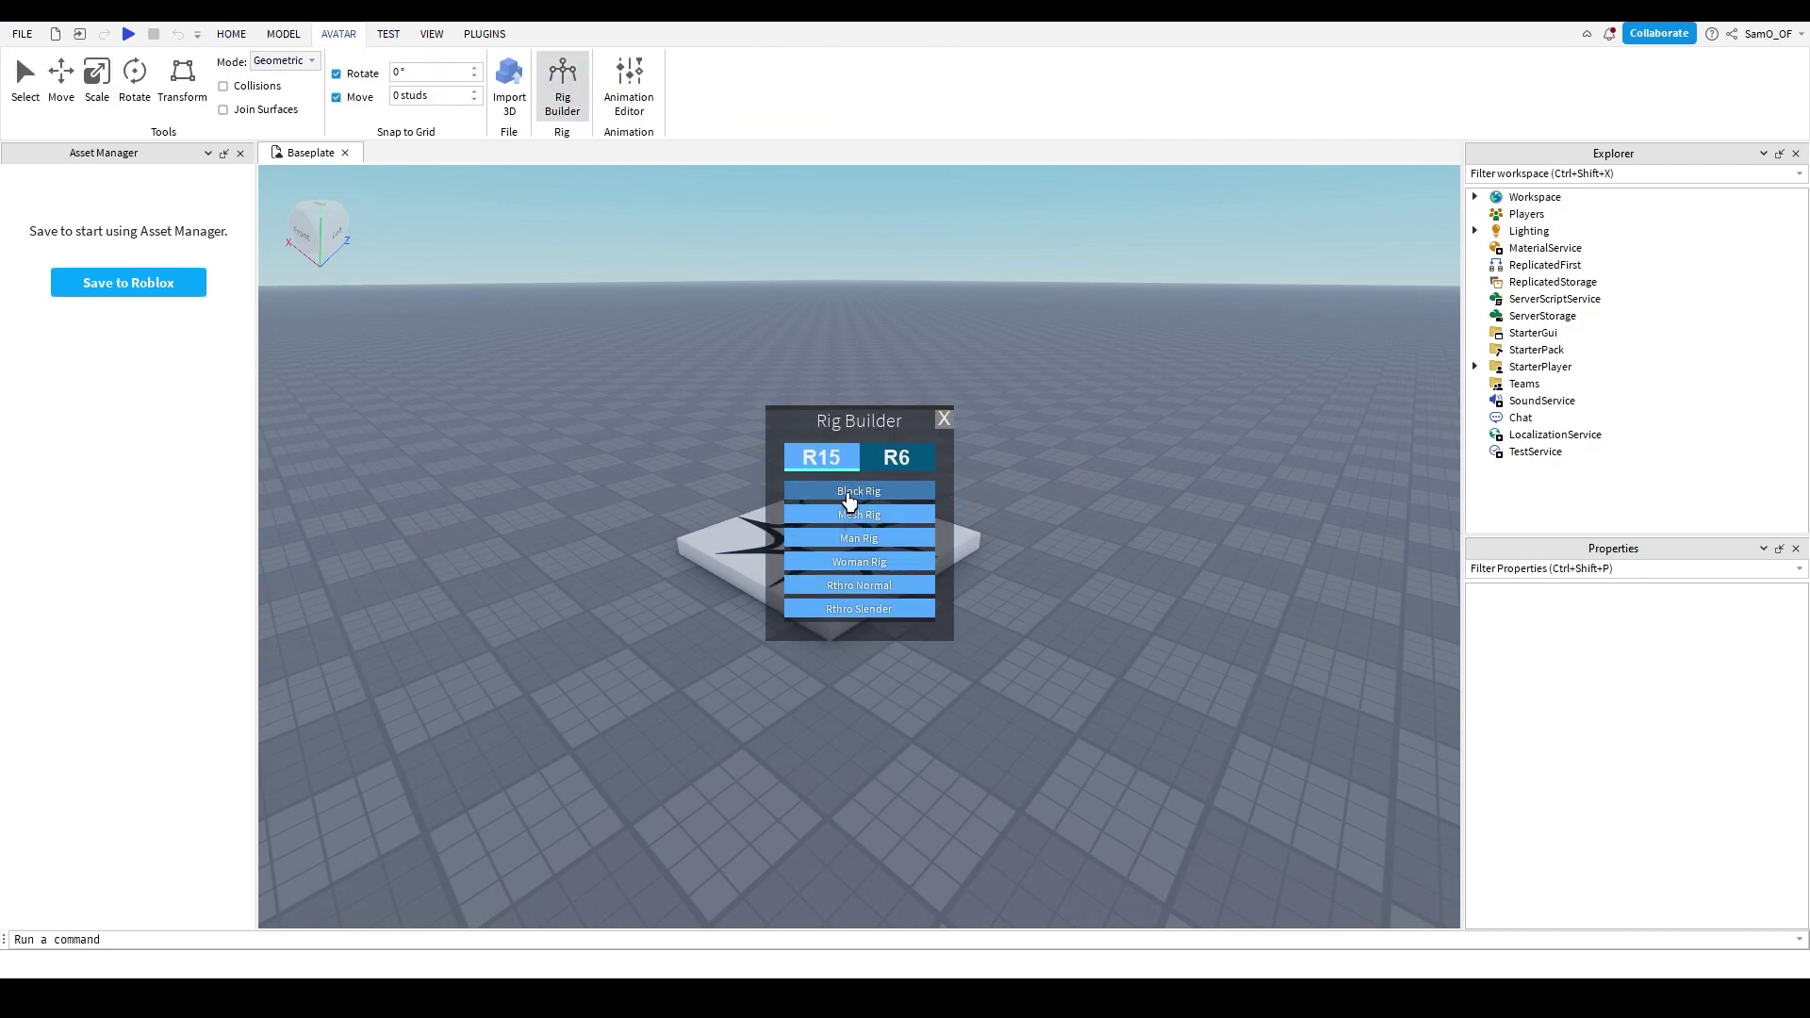
left_click(848, 493)
mouse_move(842, 522)
left_mouse_down()
mouse_move(815, 517)
mouse_move(1013, 479)
mouse_move(852, 544)
left_mouse_up()
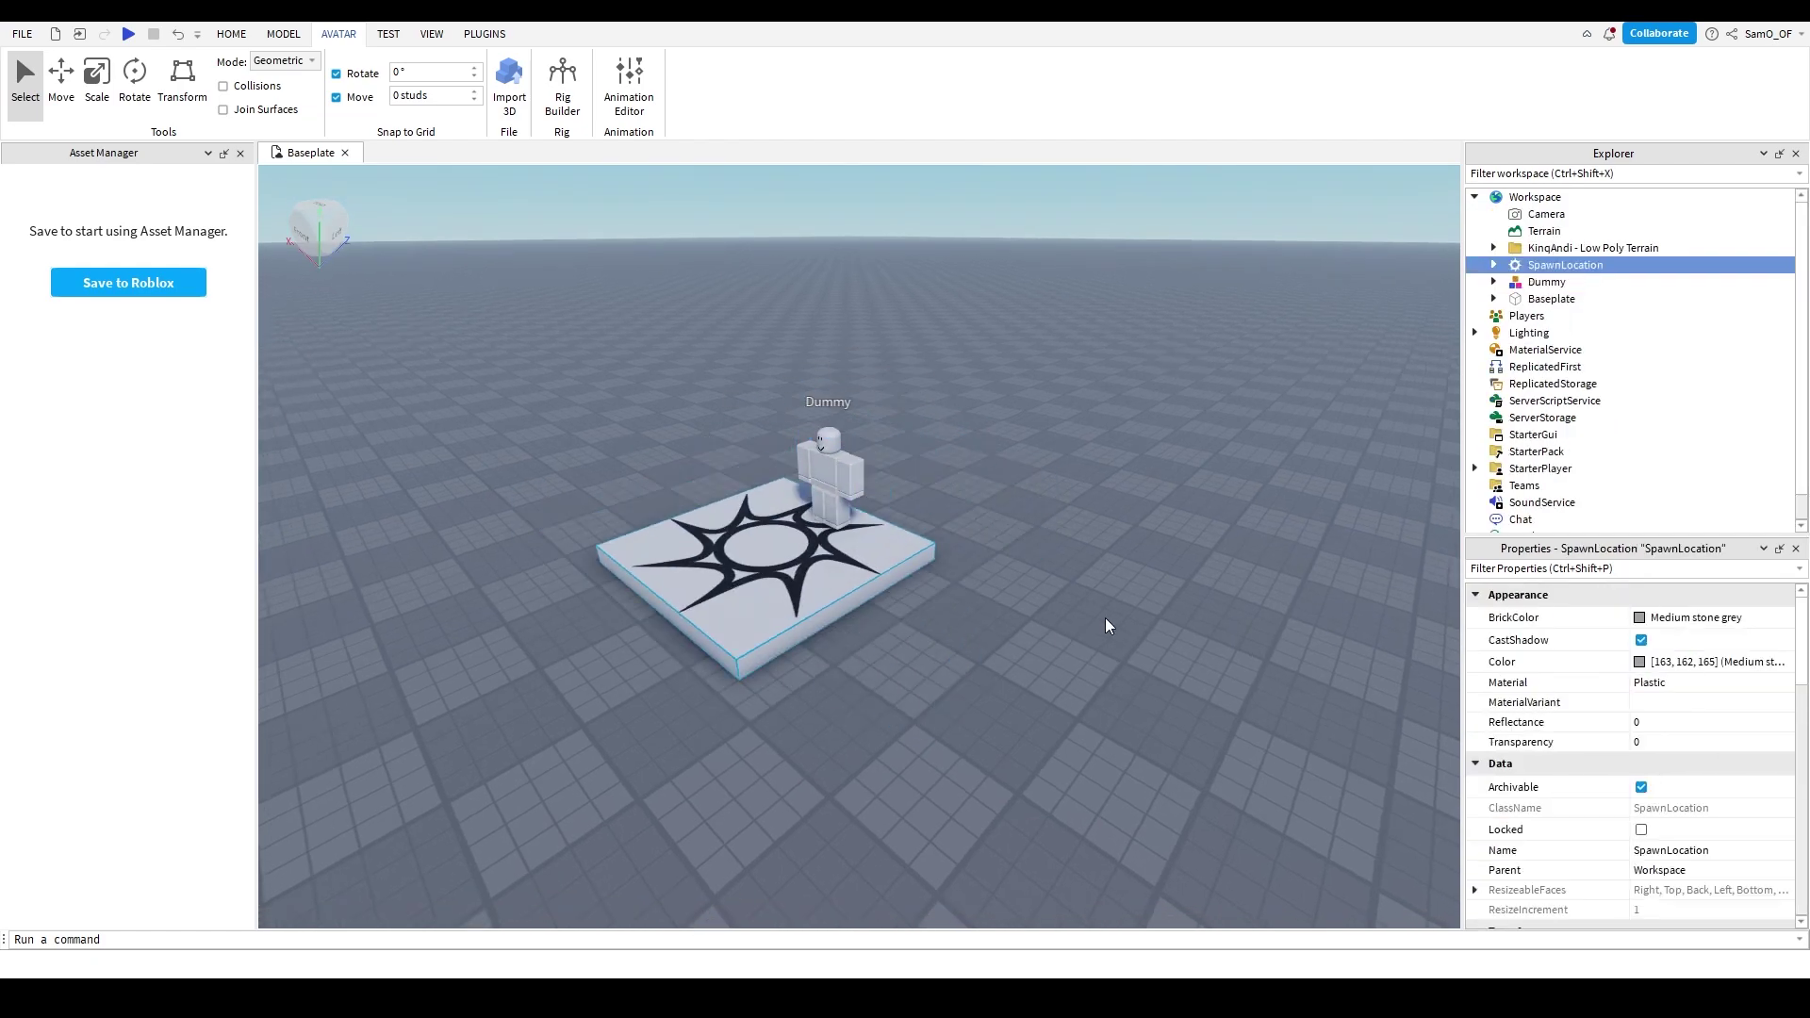
key("Delete")
Step: Set the Dummy model's origin position to 0, 3, 0
left_click(880, 469)
key("f")
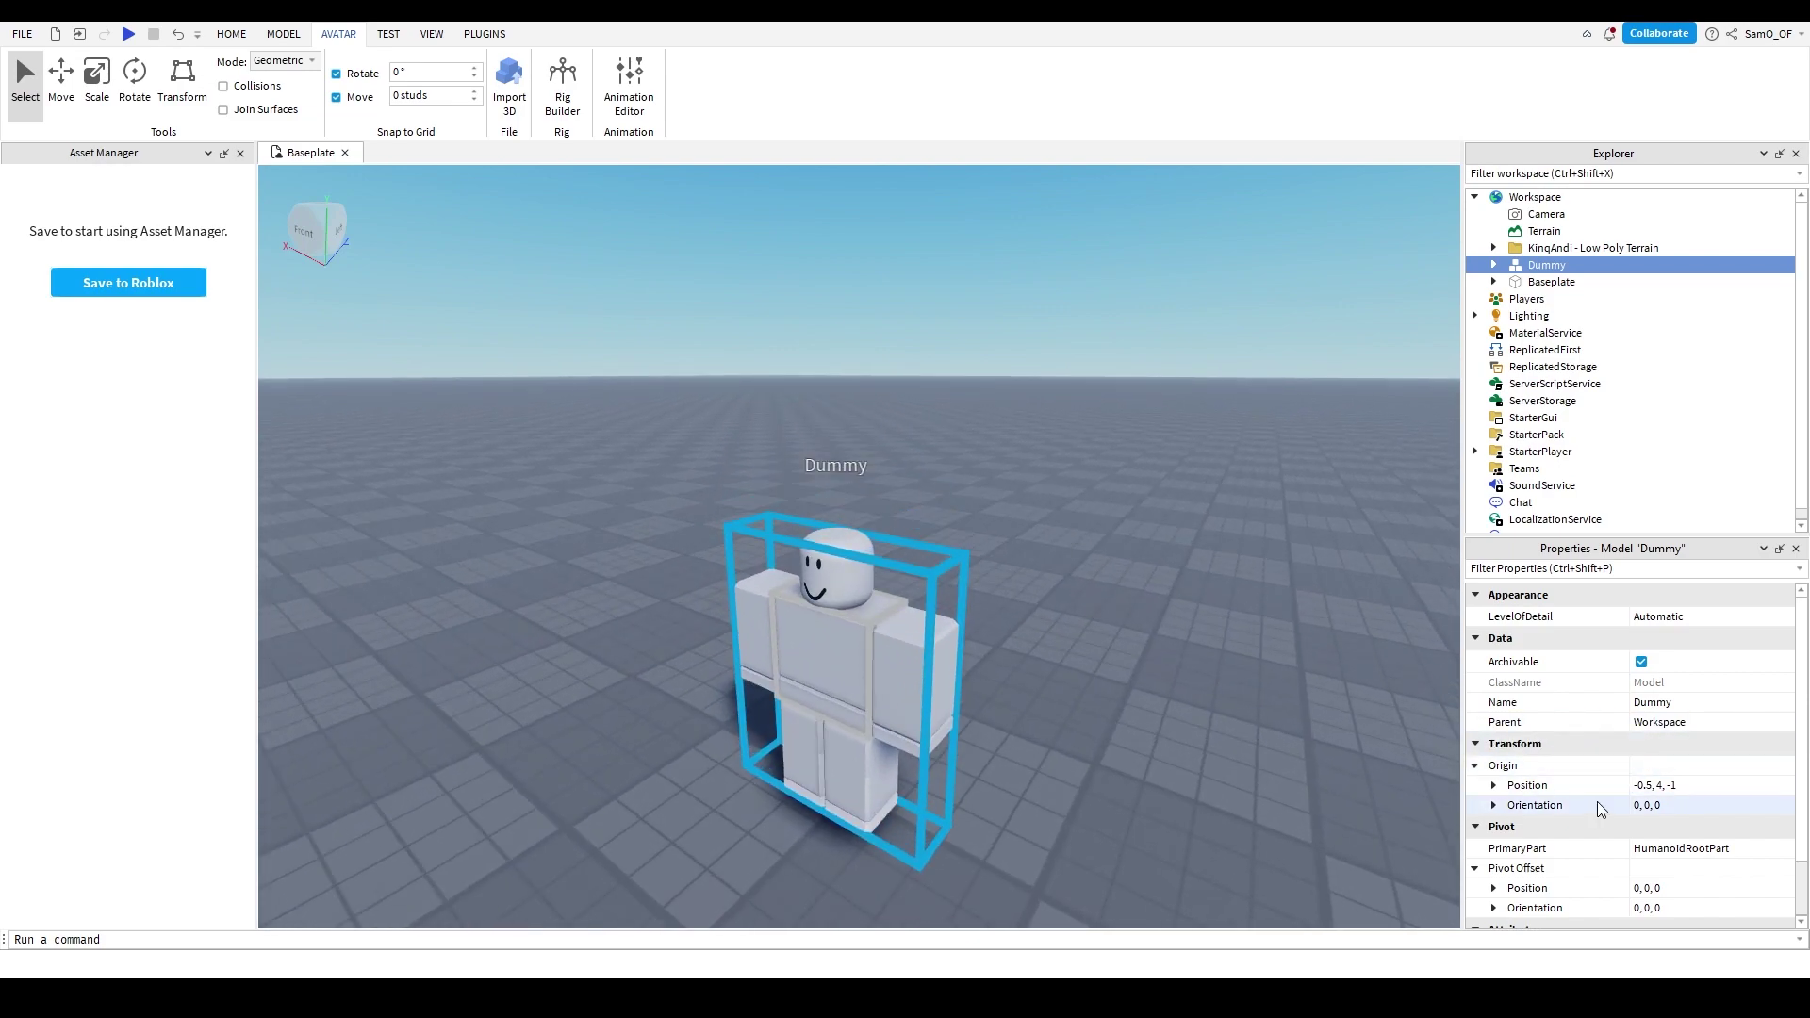
left_click(1671, 783)
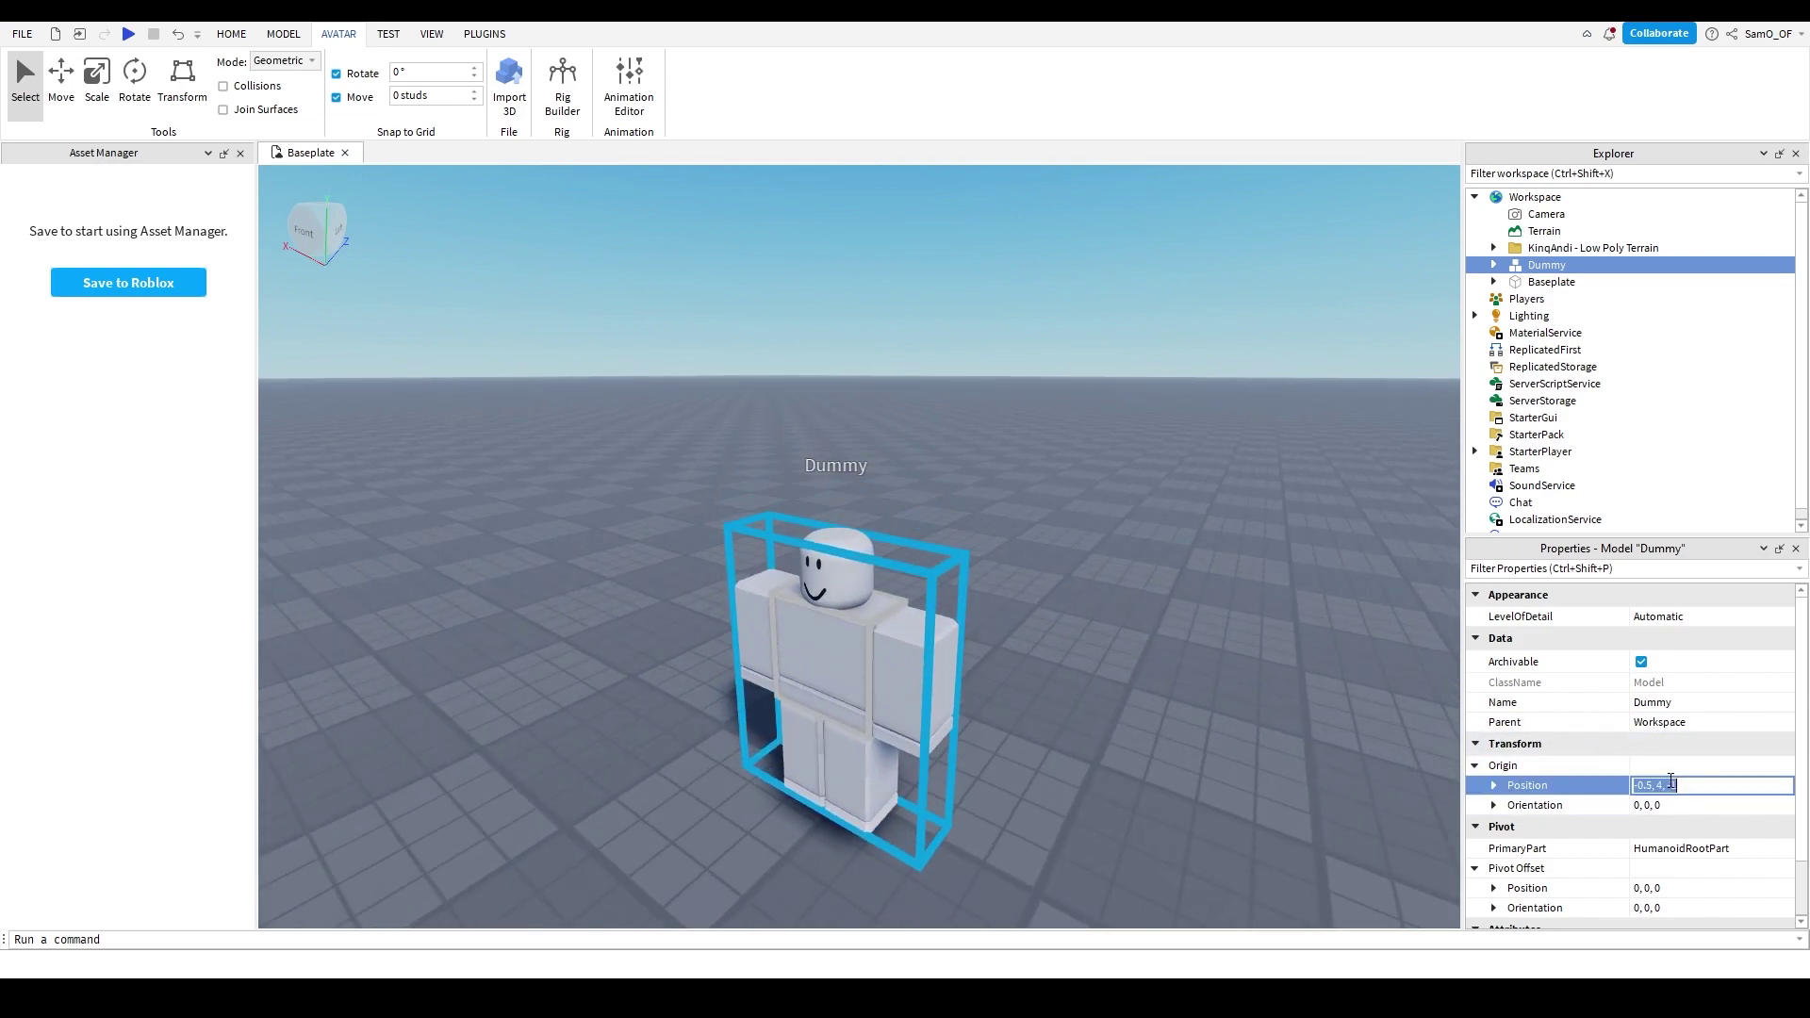
type("0,3,")
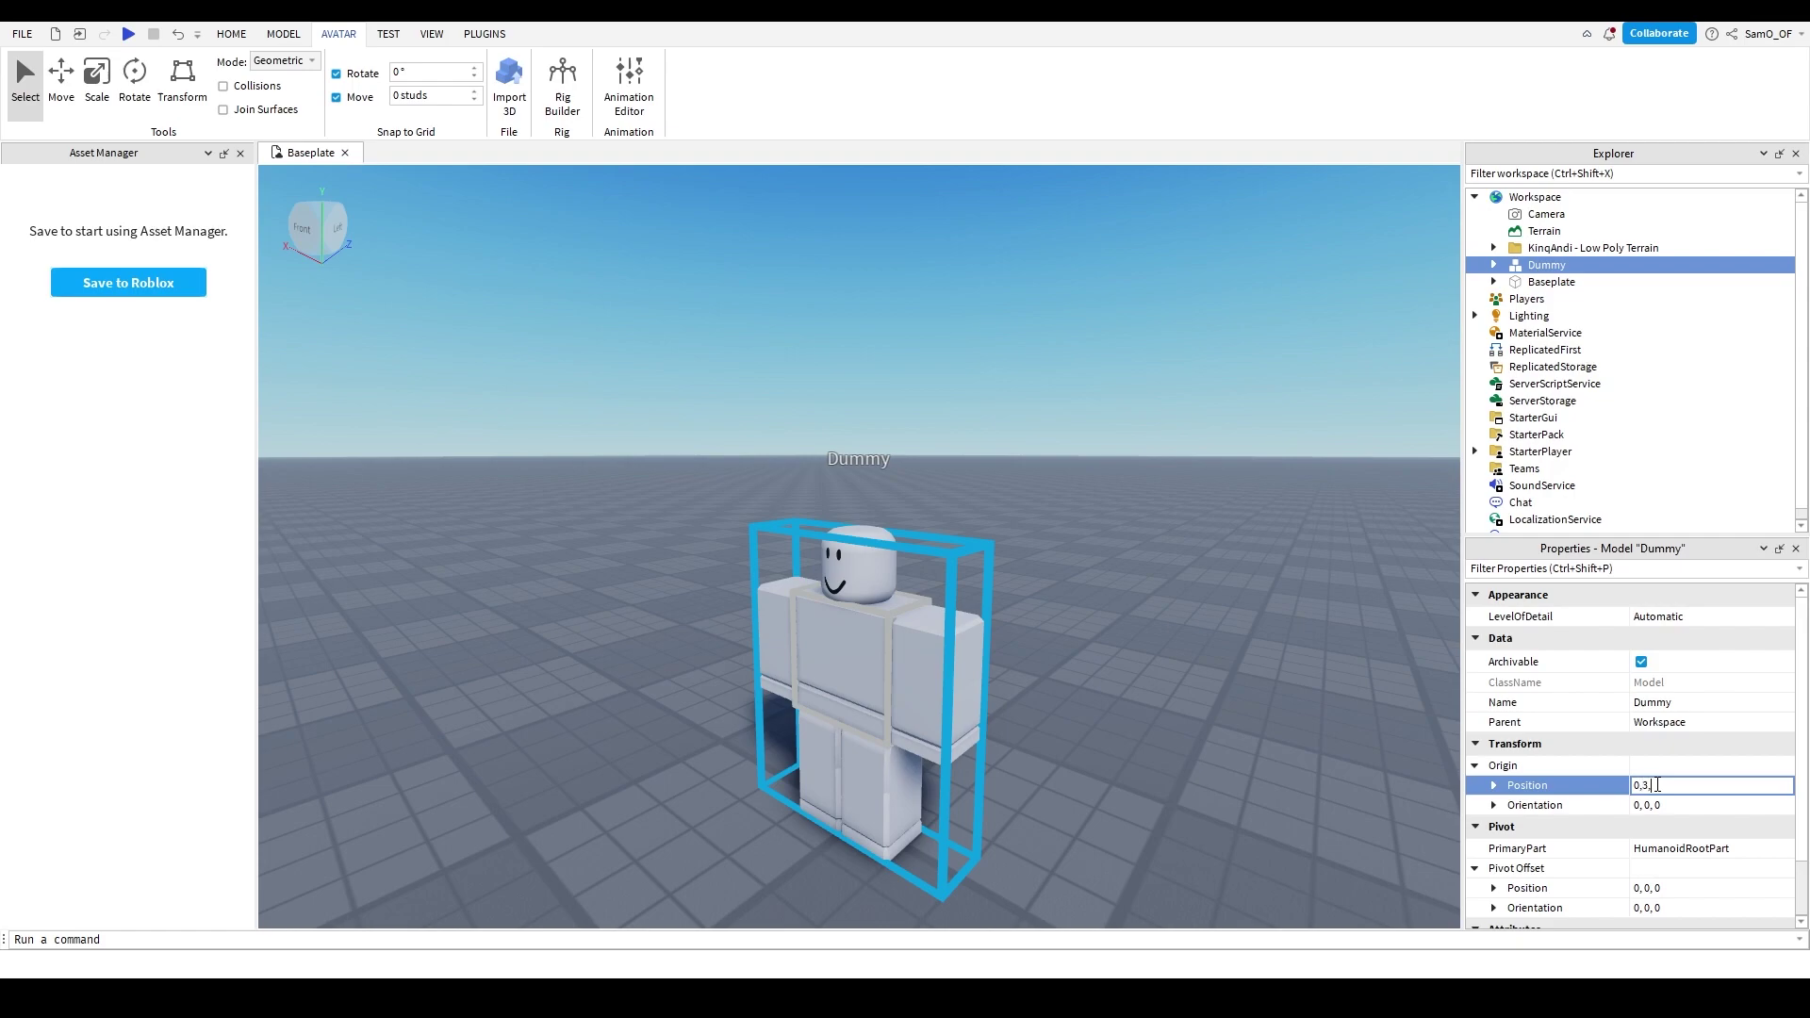
key("Return")
key("Return")
right_click_drag(932, 591, 924, 573)
scroll(932, 591, "up", 3)
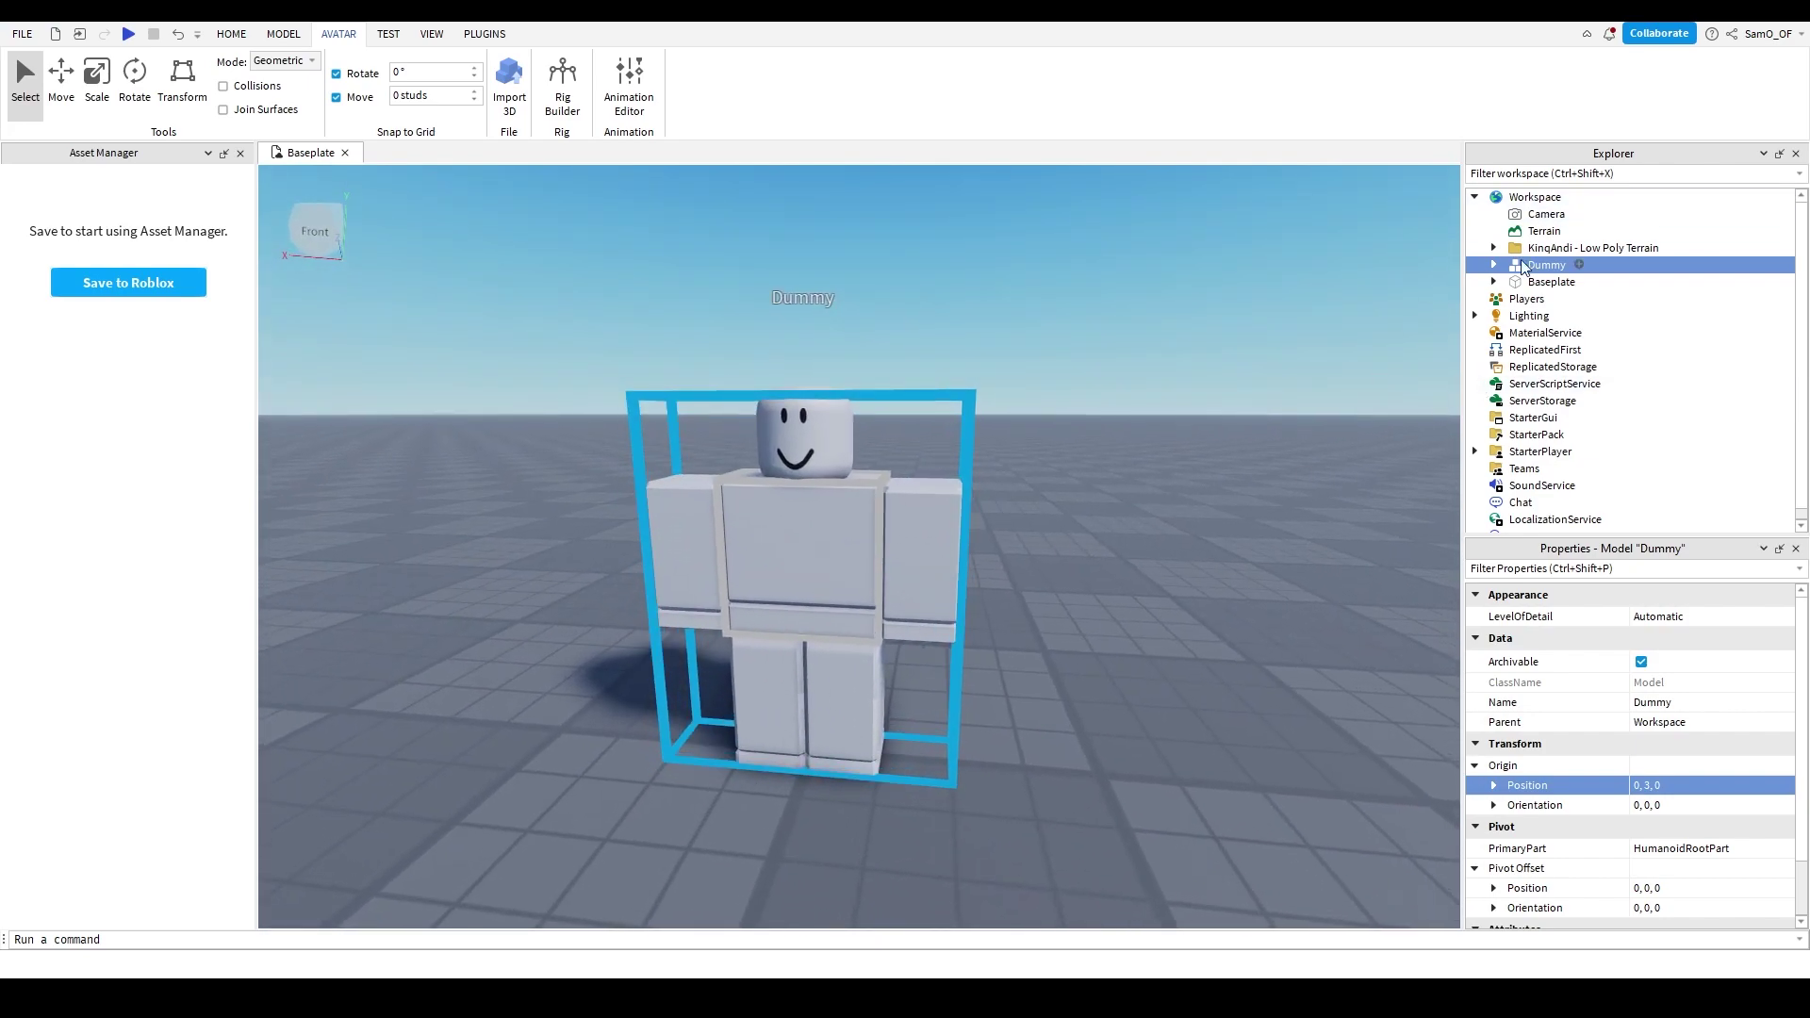
Step: Export the Dummy model as an OBJ file and switch back to Blender
right_click(1561, 267)
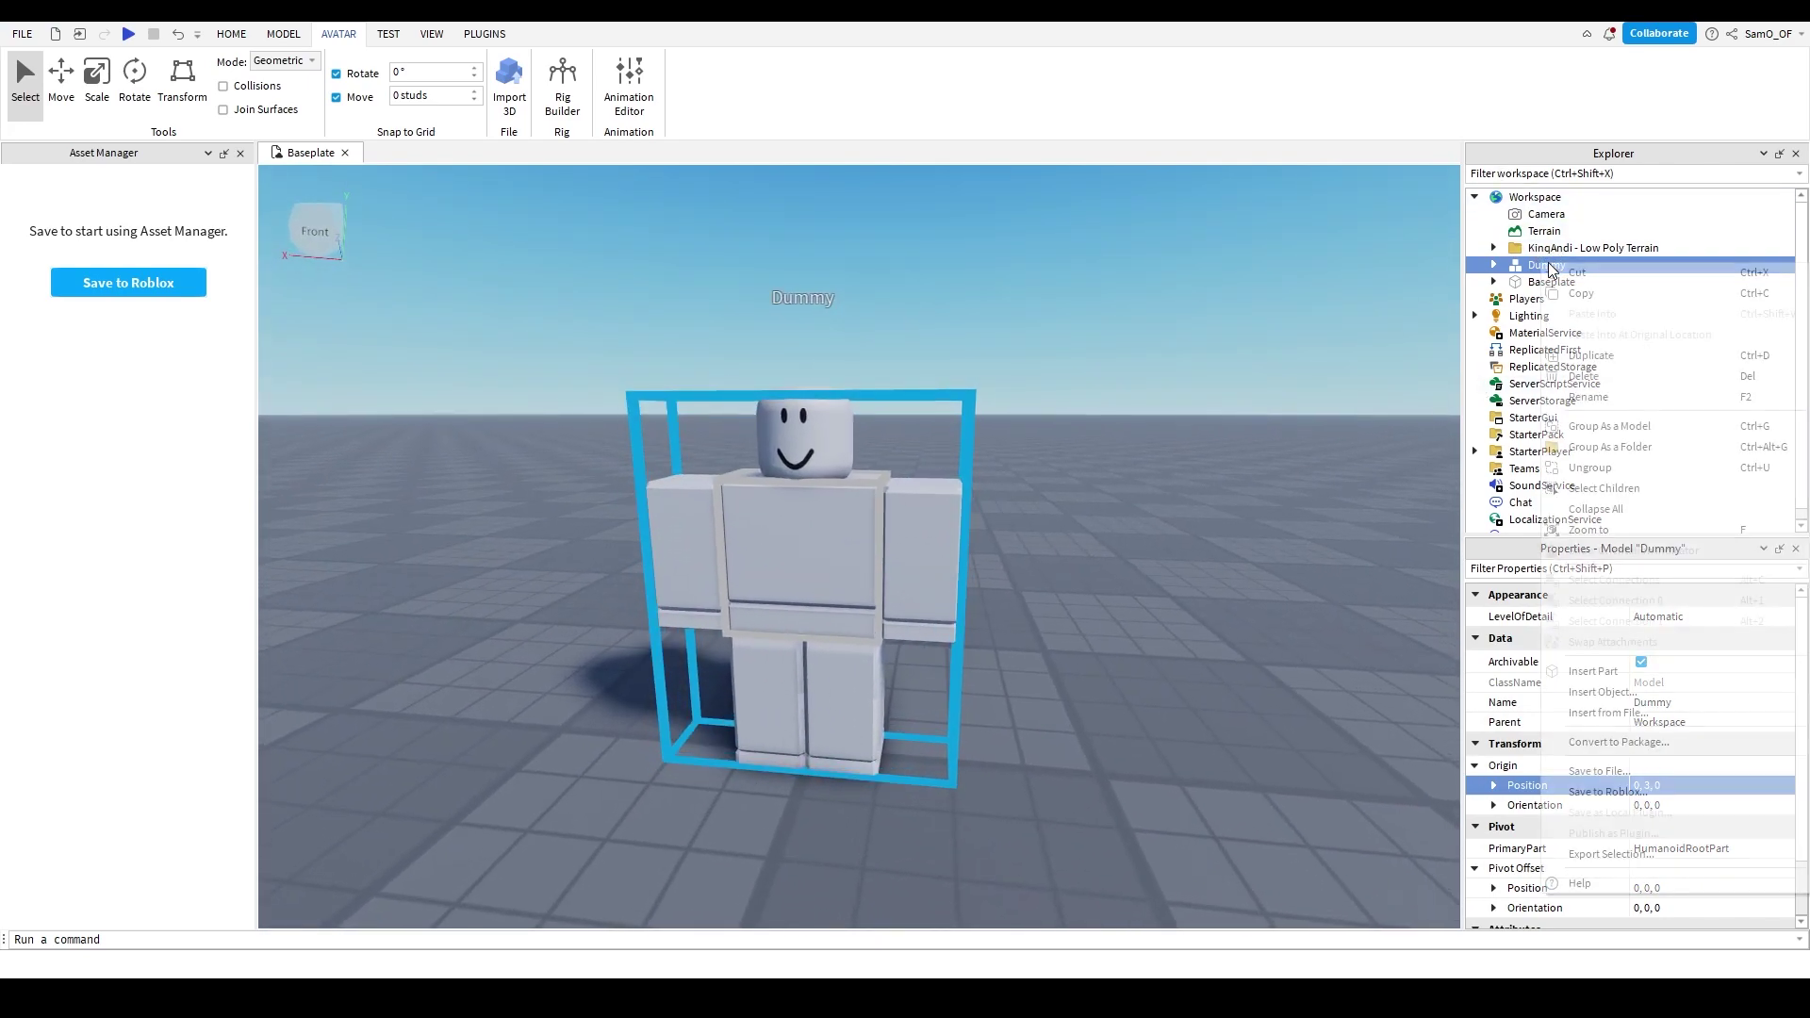
left_click(1597, 856)
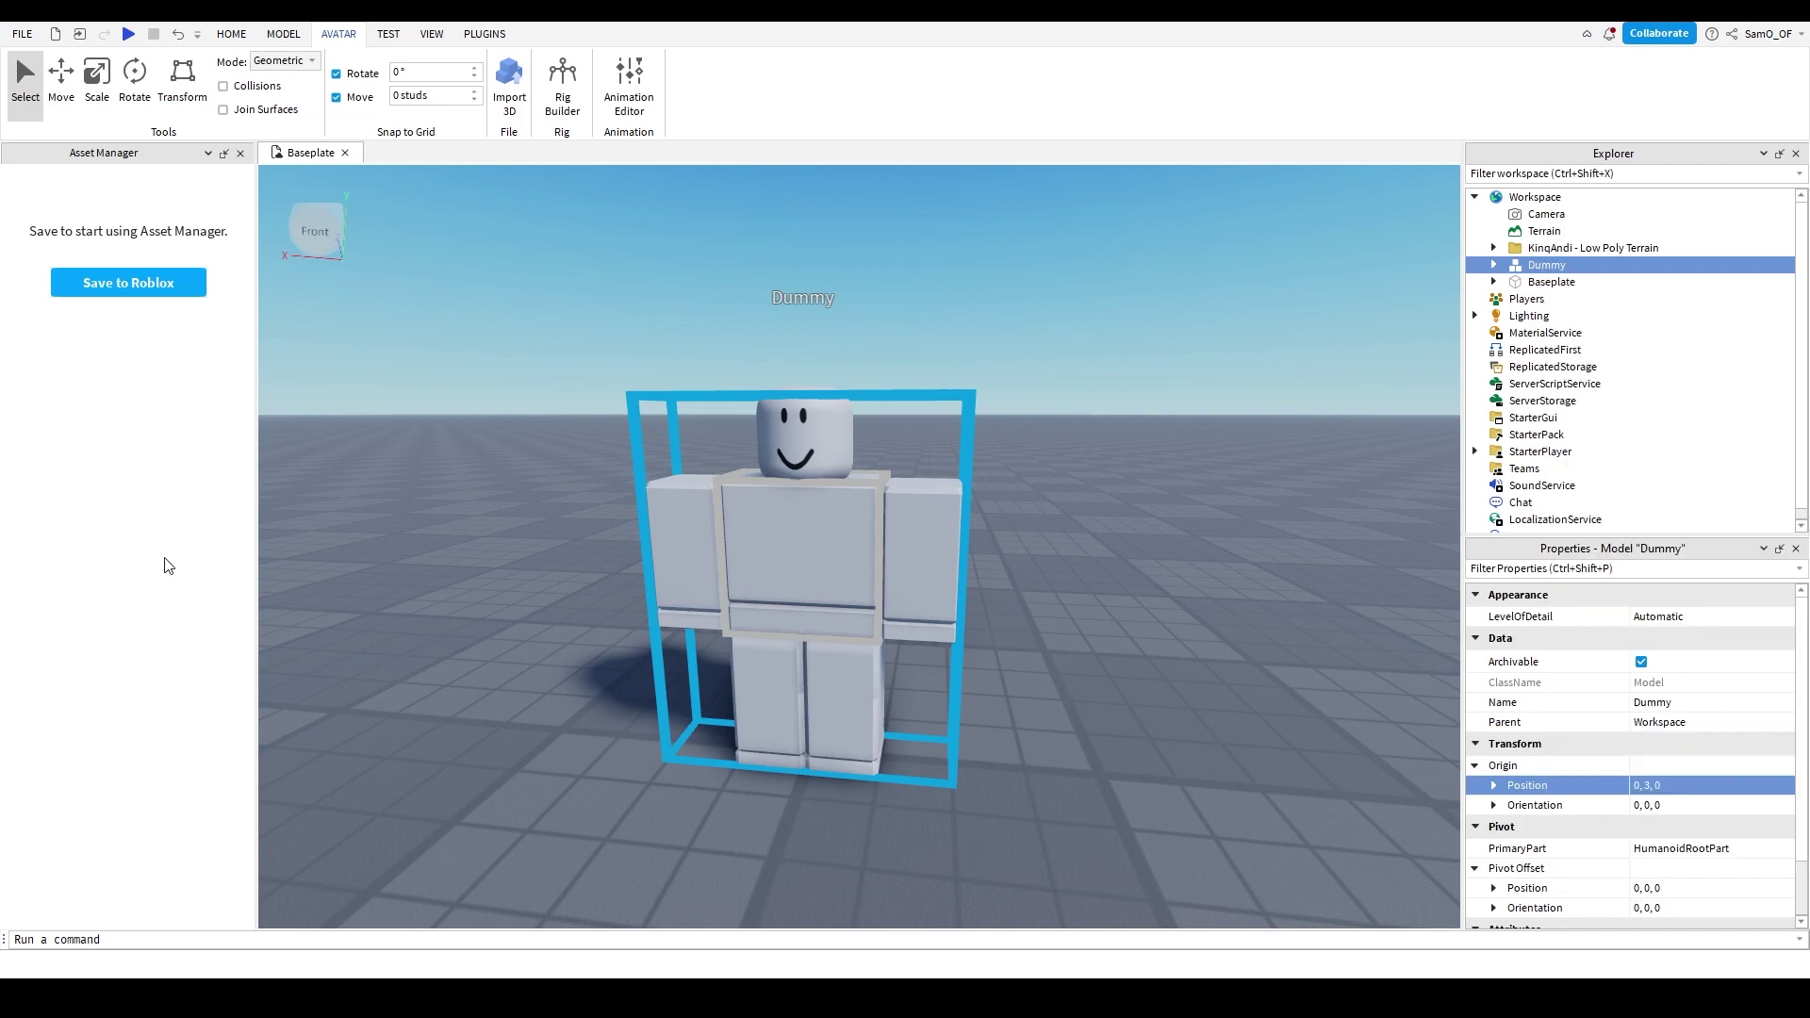
left_click(615, 968)
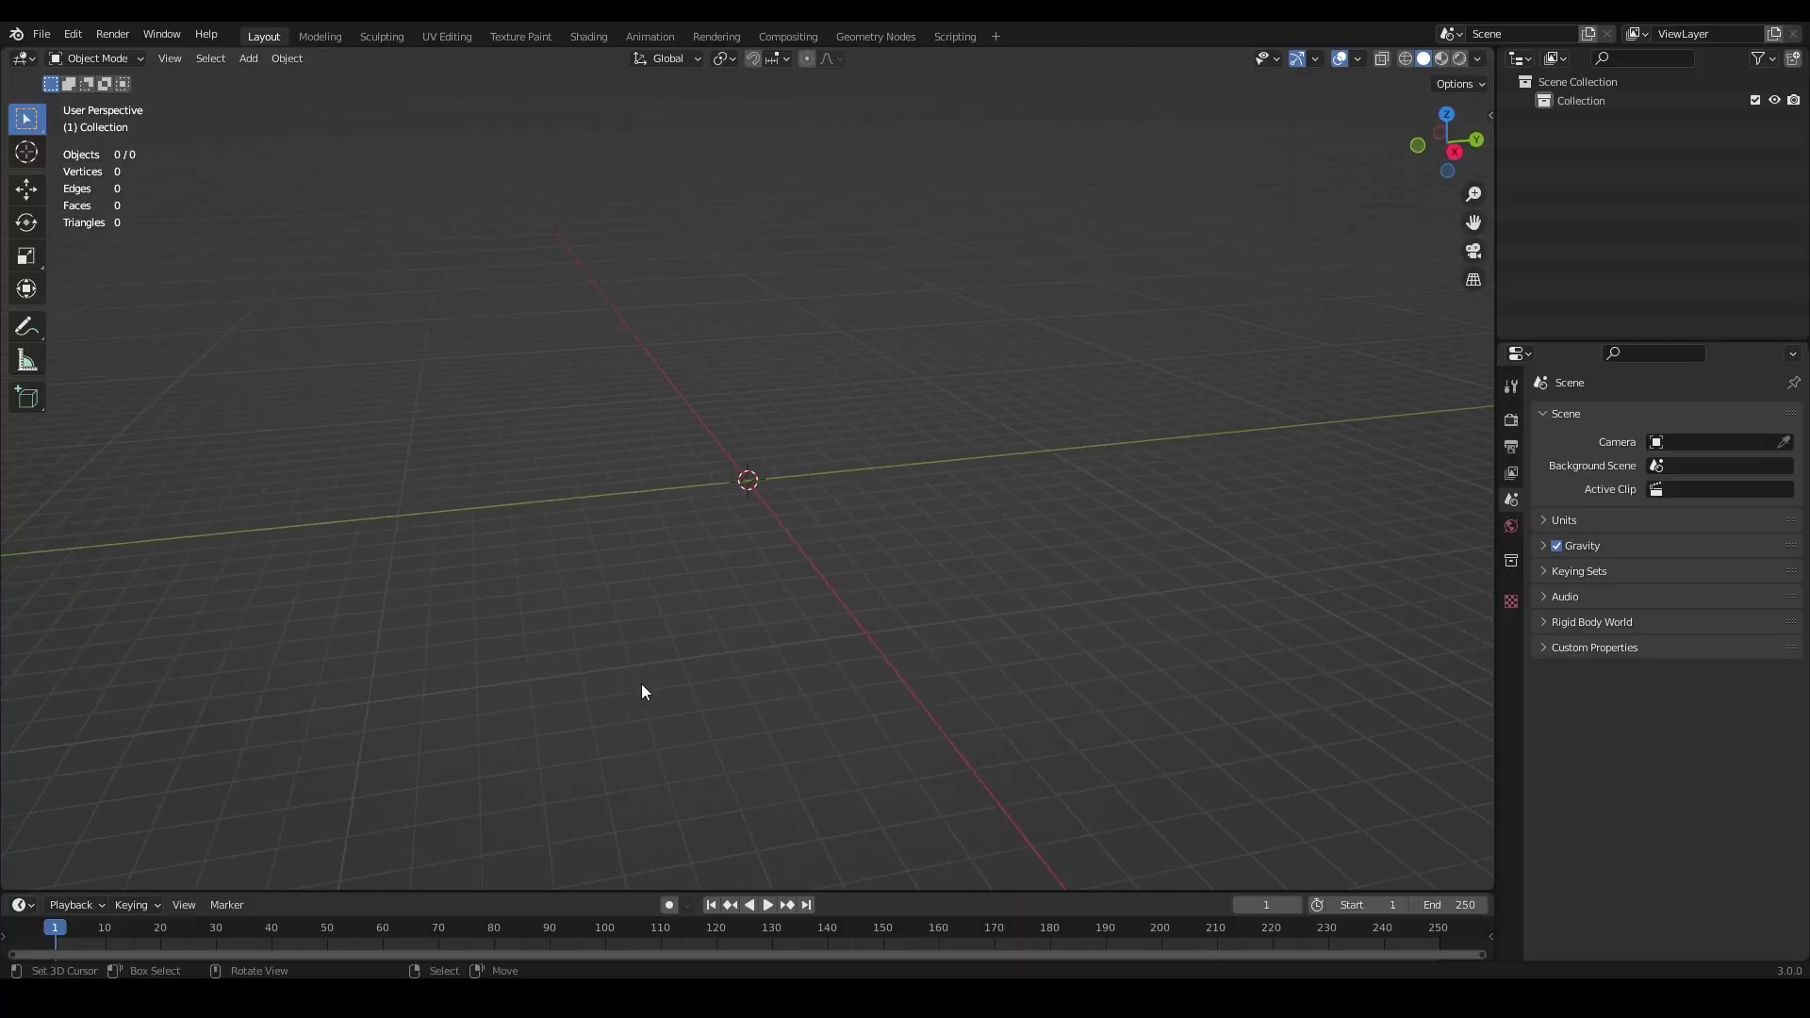
Step: Import the Wavefront file Dummy.obj into the empty scene
left_click(41, 34)
mouse_move(76, 294)
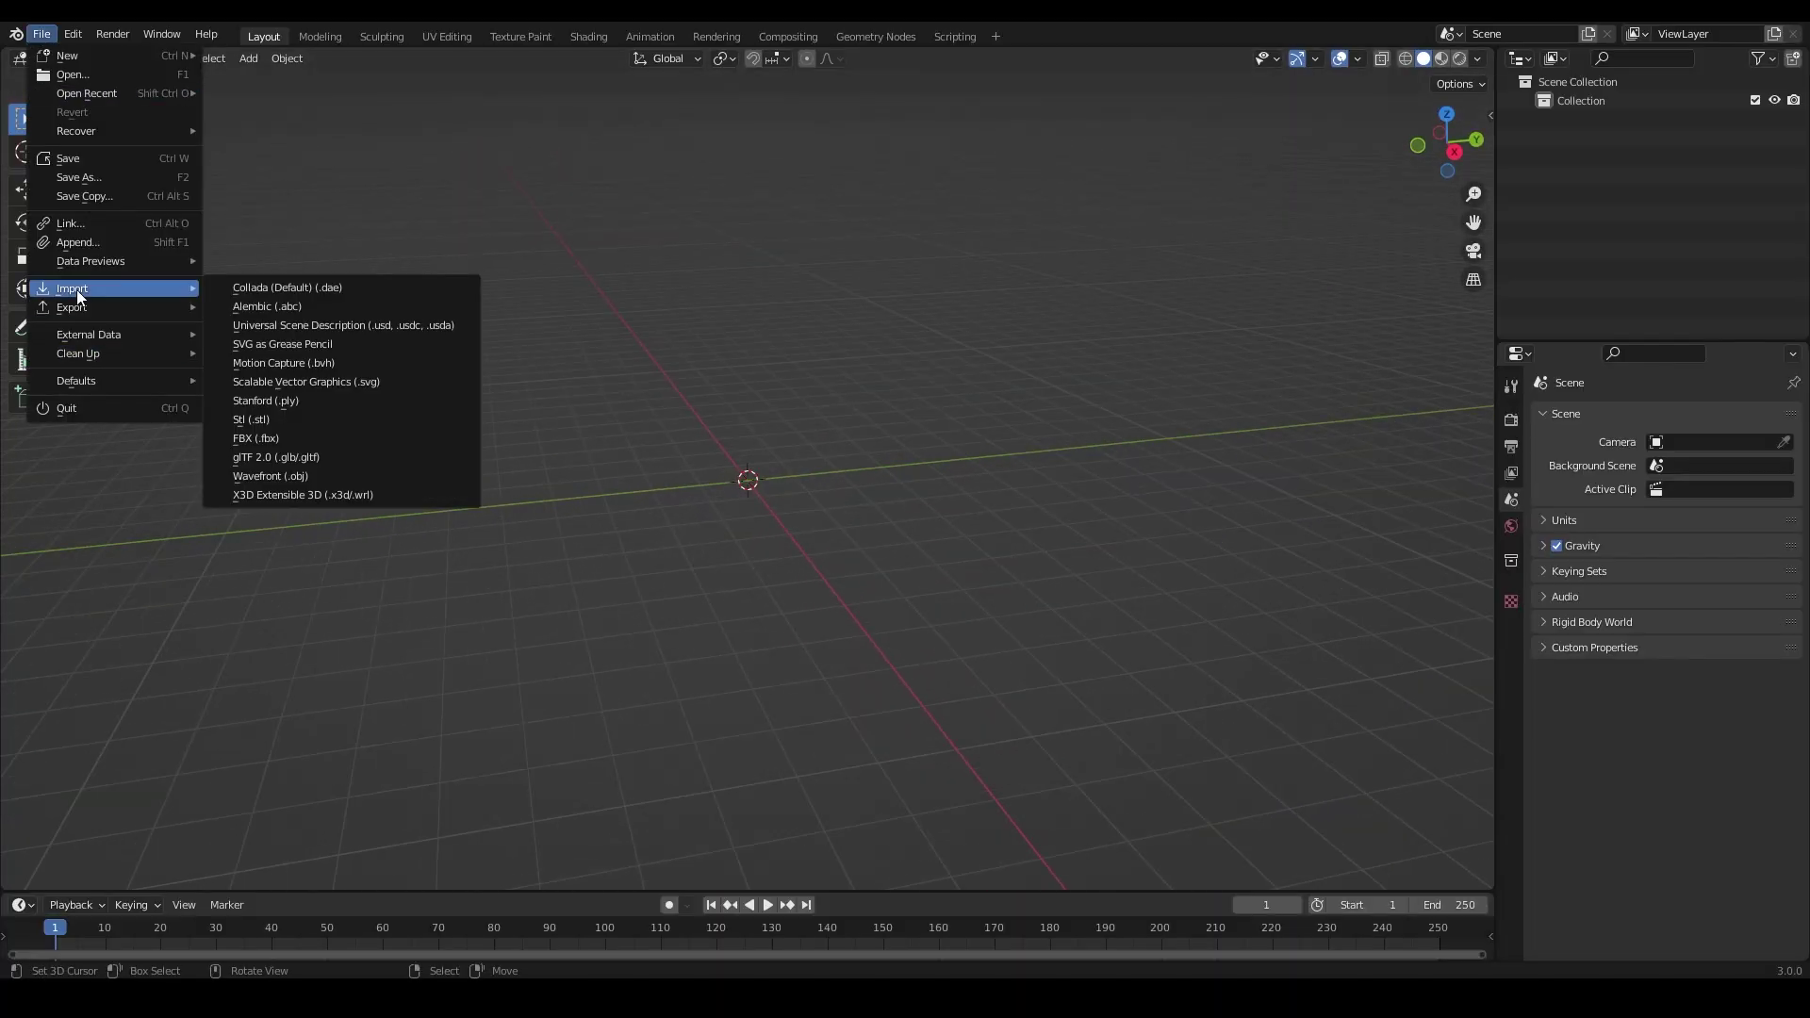
left_click(285, 474)
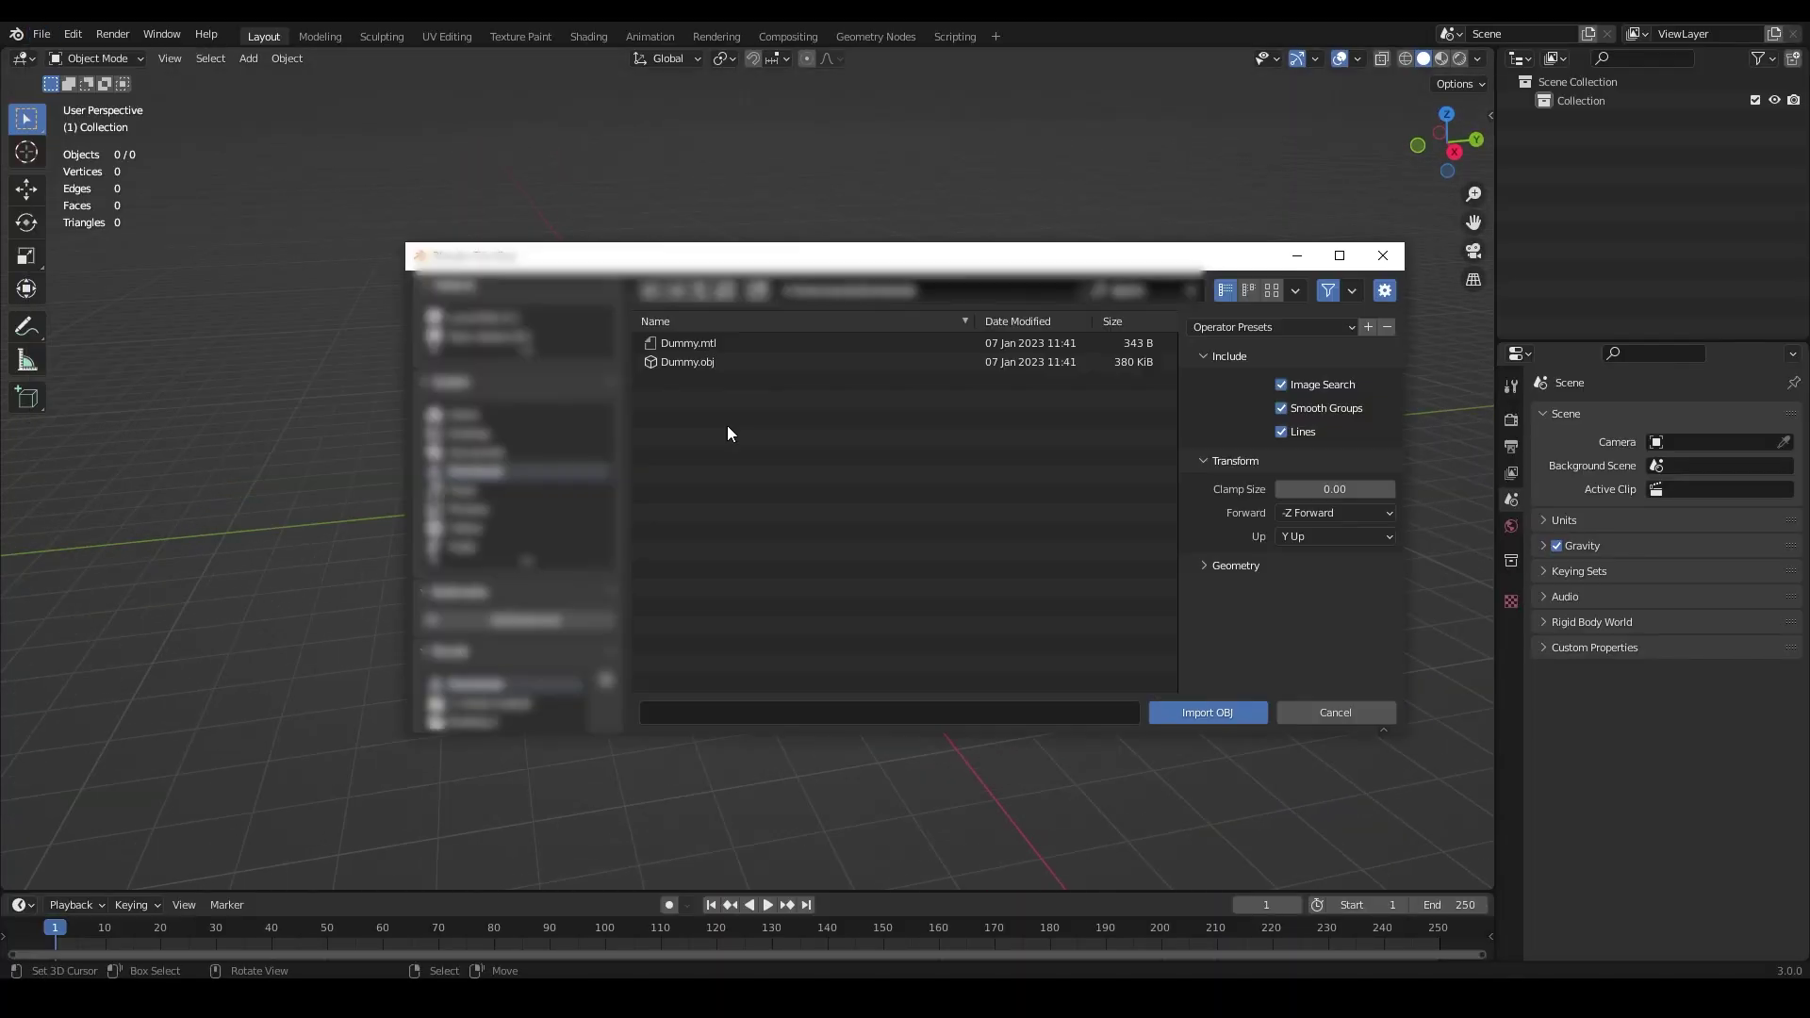
double_click(695, 362)
Step: Examine the imported dummy from several angles and review the viewport shading settings
scroll(880, 508, "down", 6)
scroll(811, 492, "up", 5)
middle_click_drag(732, 477, 836, 479)
scroll(766, 457, "down", 4)
middle_click_drag(613, 456, 669, 458)
scroll(669, 457, "up", 6)
mouse_move(660, 458)
middle_mouse_down()
mouse_move(689, 459)
mouse_move(680, 429)
middle_mouse_up()
mouse_move(683, 401)
middle_mouse_down("shift")
mouse_move(683, 478)
mouse_move(711, 421)
middle_mouse_up("shift")
scroll(682, 478, "up", 4)
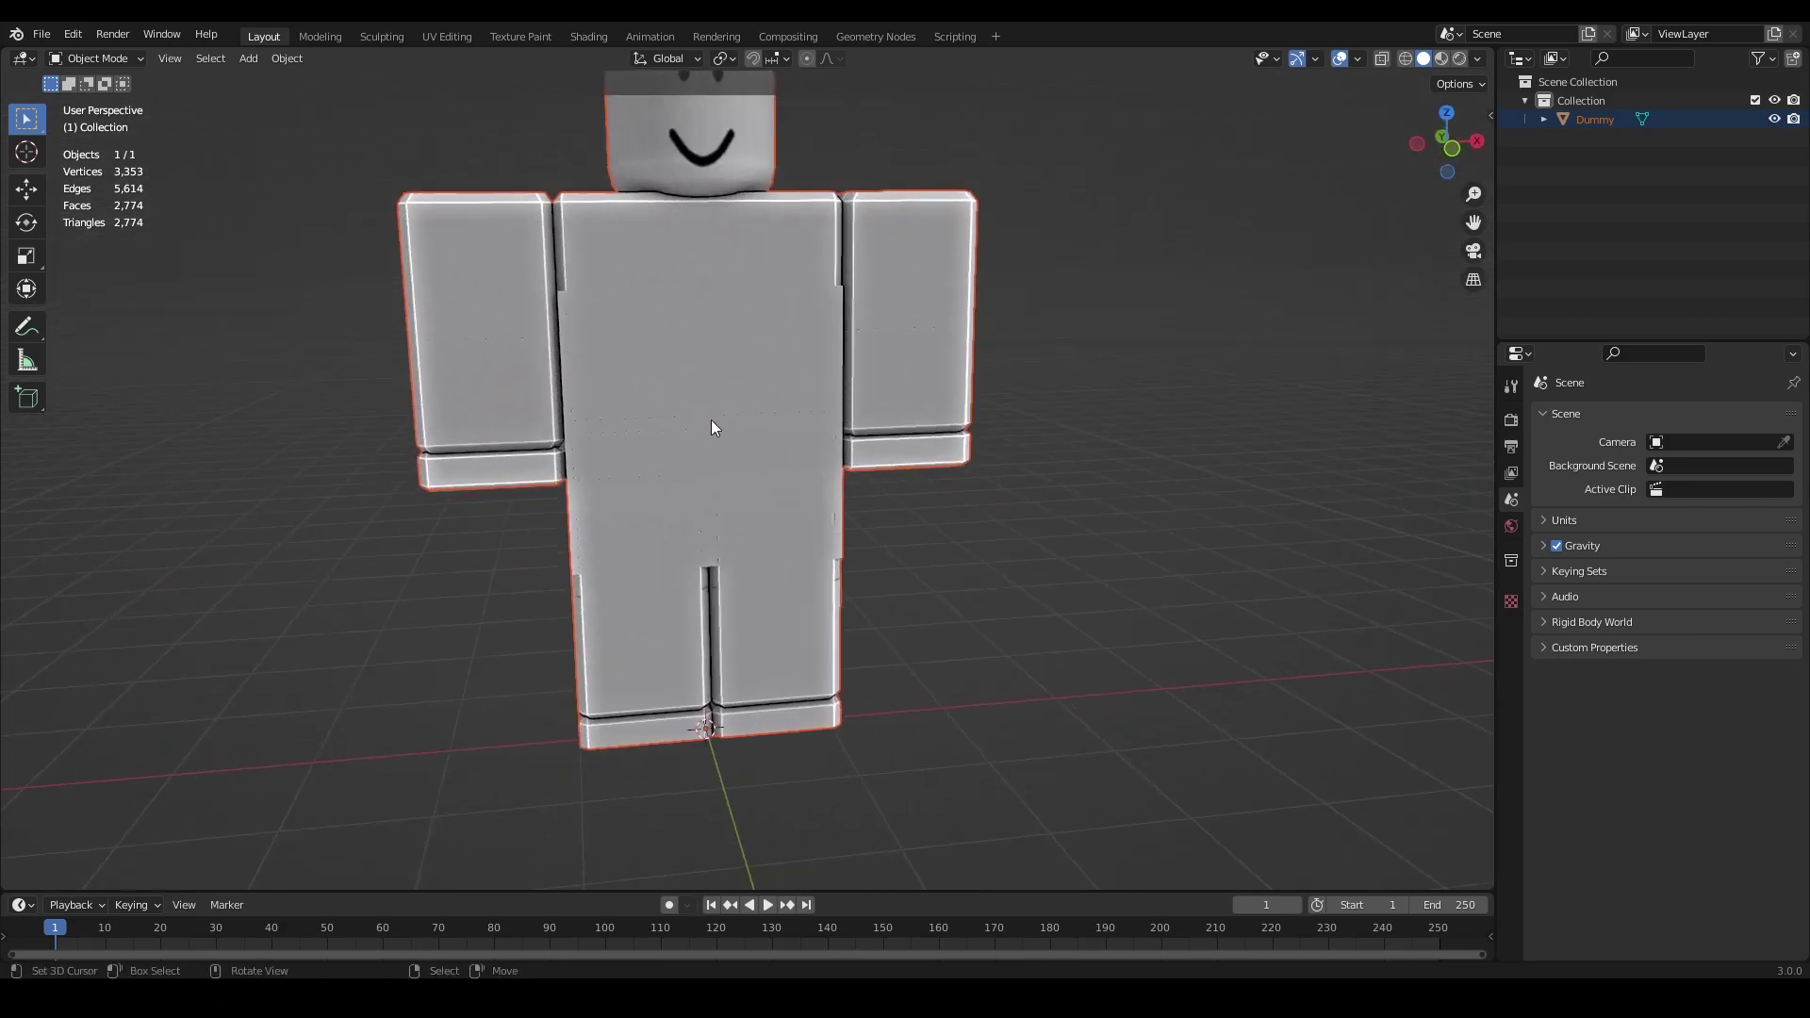
scroll(711, 428, "down", 5)
mouse_move(707, 533)
middle_mouse_down()
mouse_move(790, 525)
mouse_move(705, 547)
mouse_move(686, 531)
middle_mouse_up()
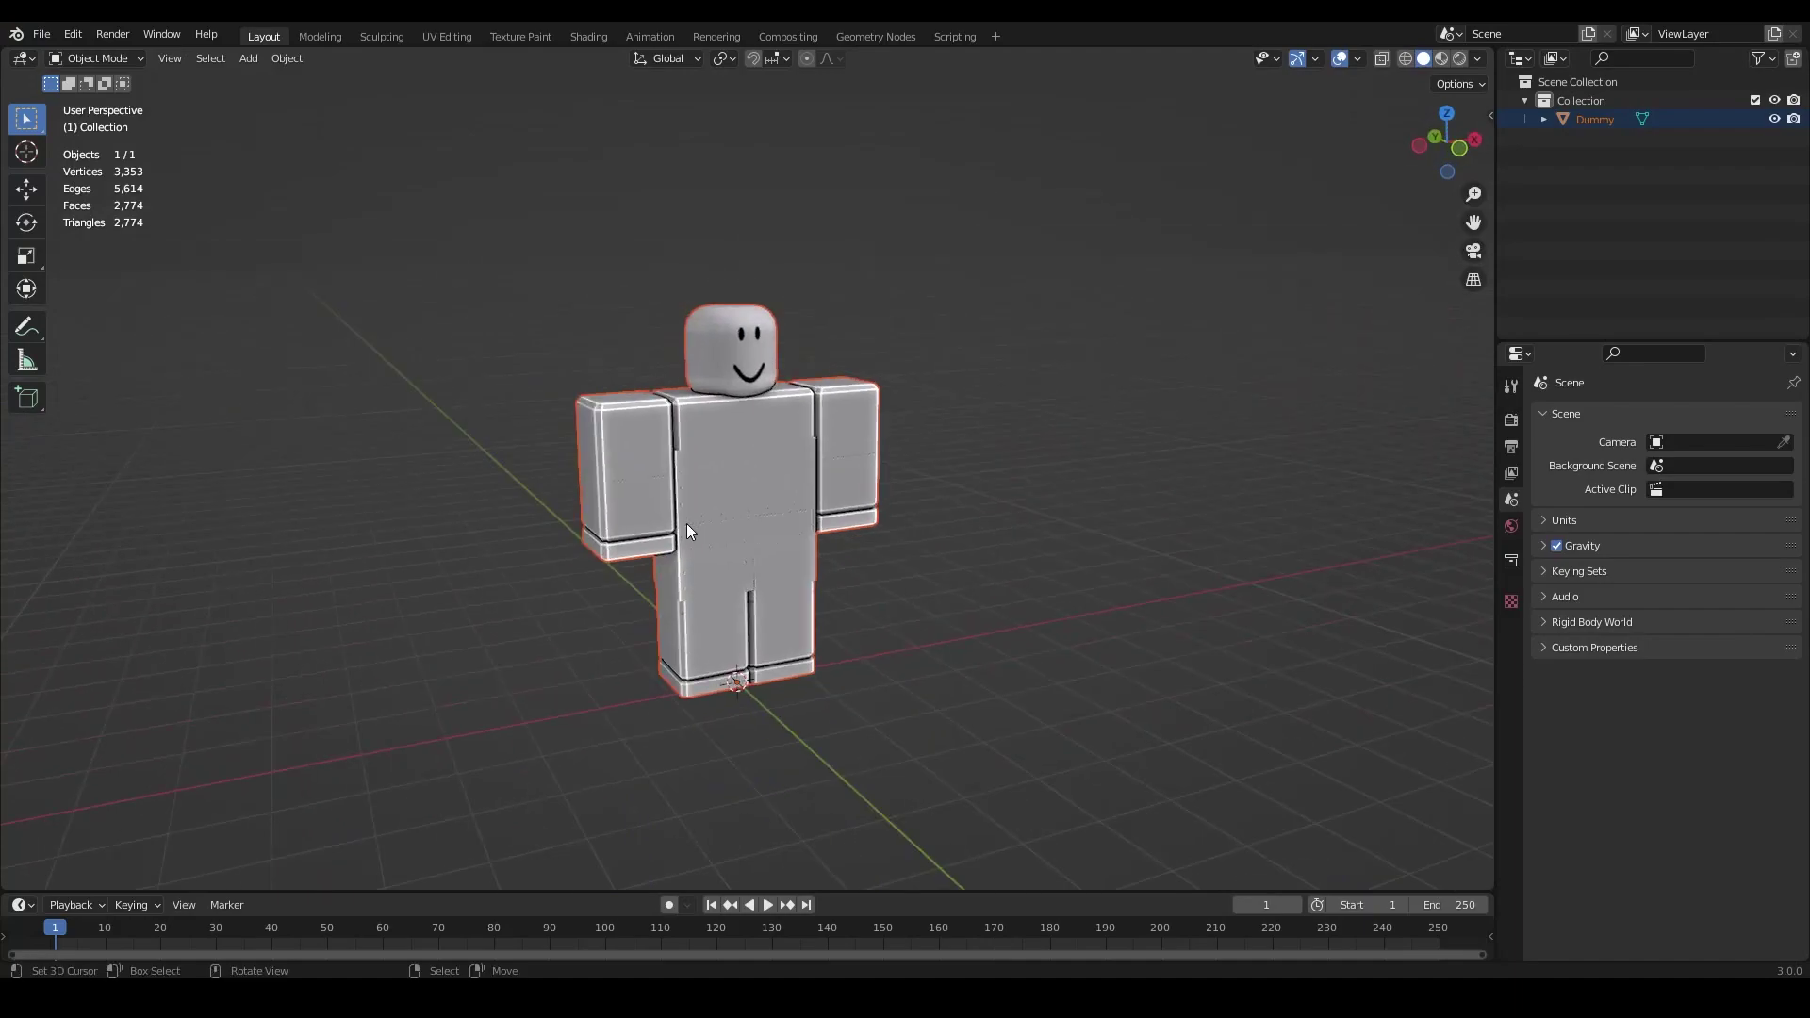
scroll(748, 466, "up", 3)
middle_click_drag(723, 376, 804, 356)
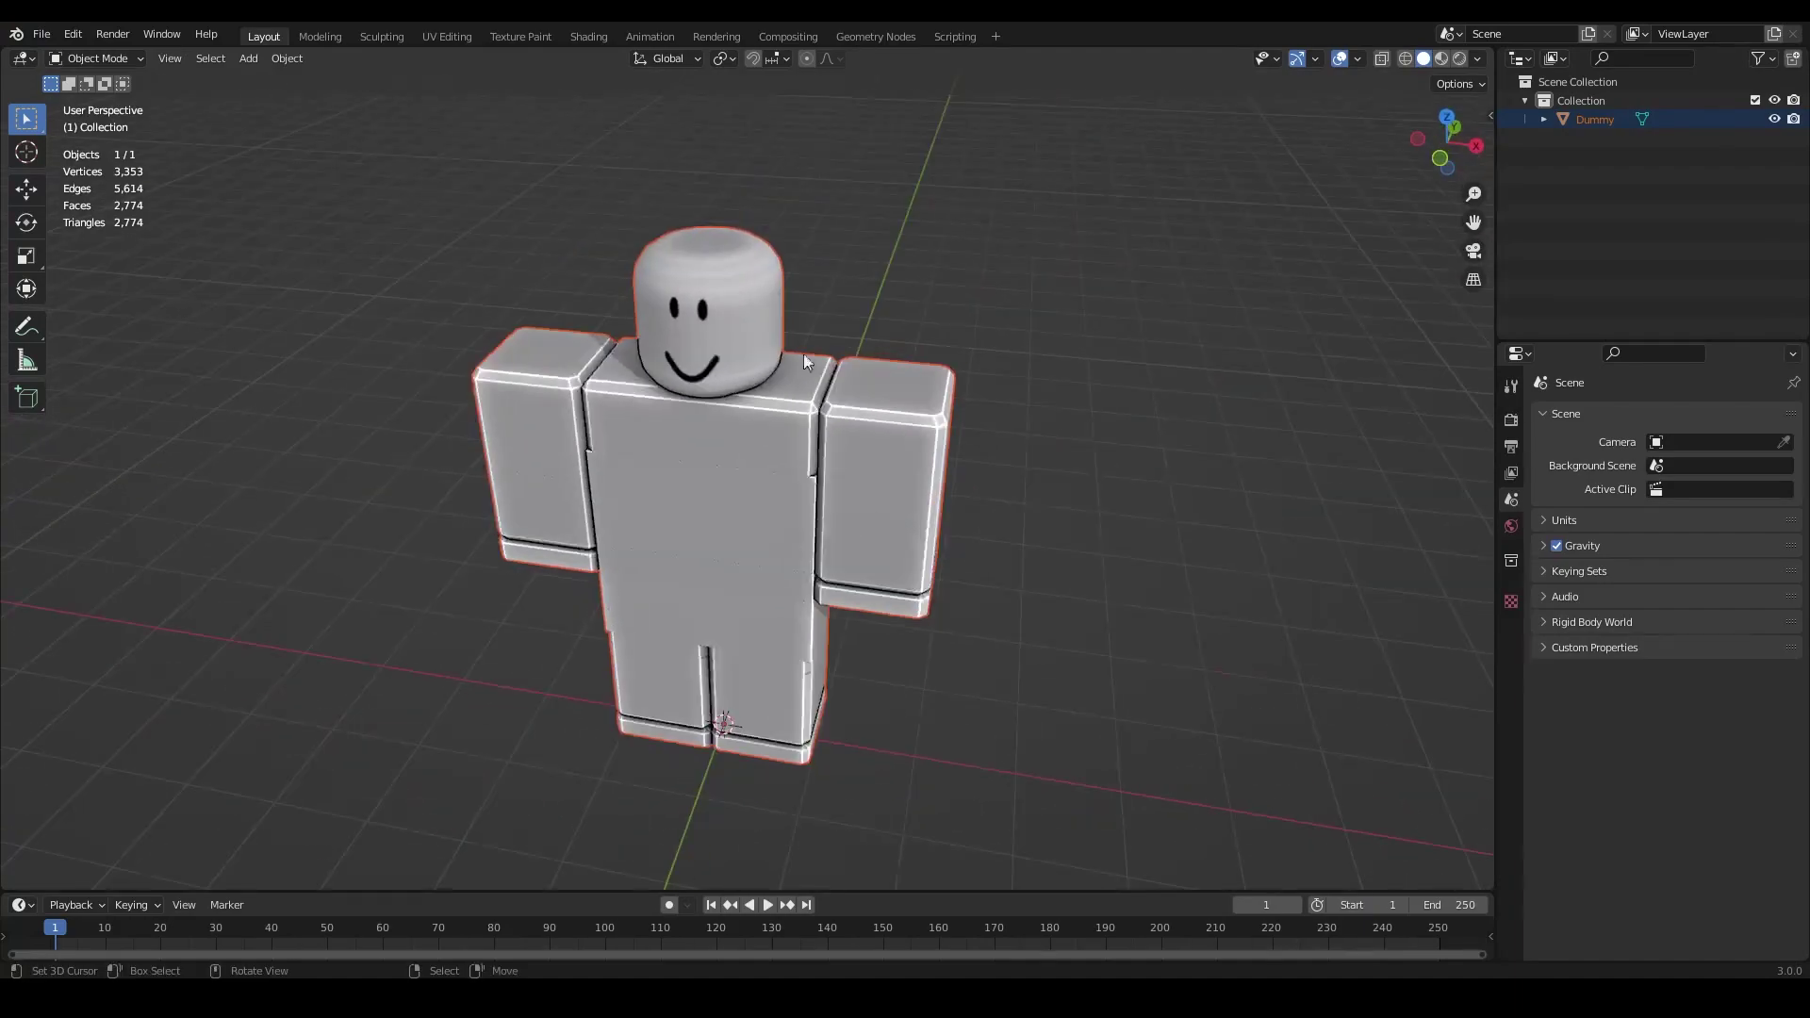
left_click(1479, 58)
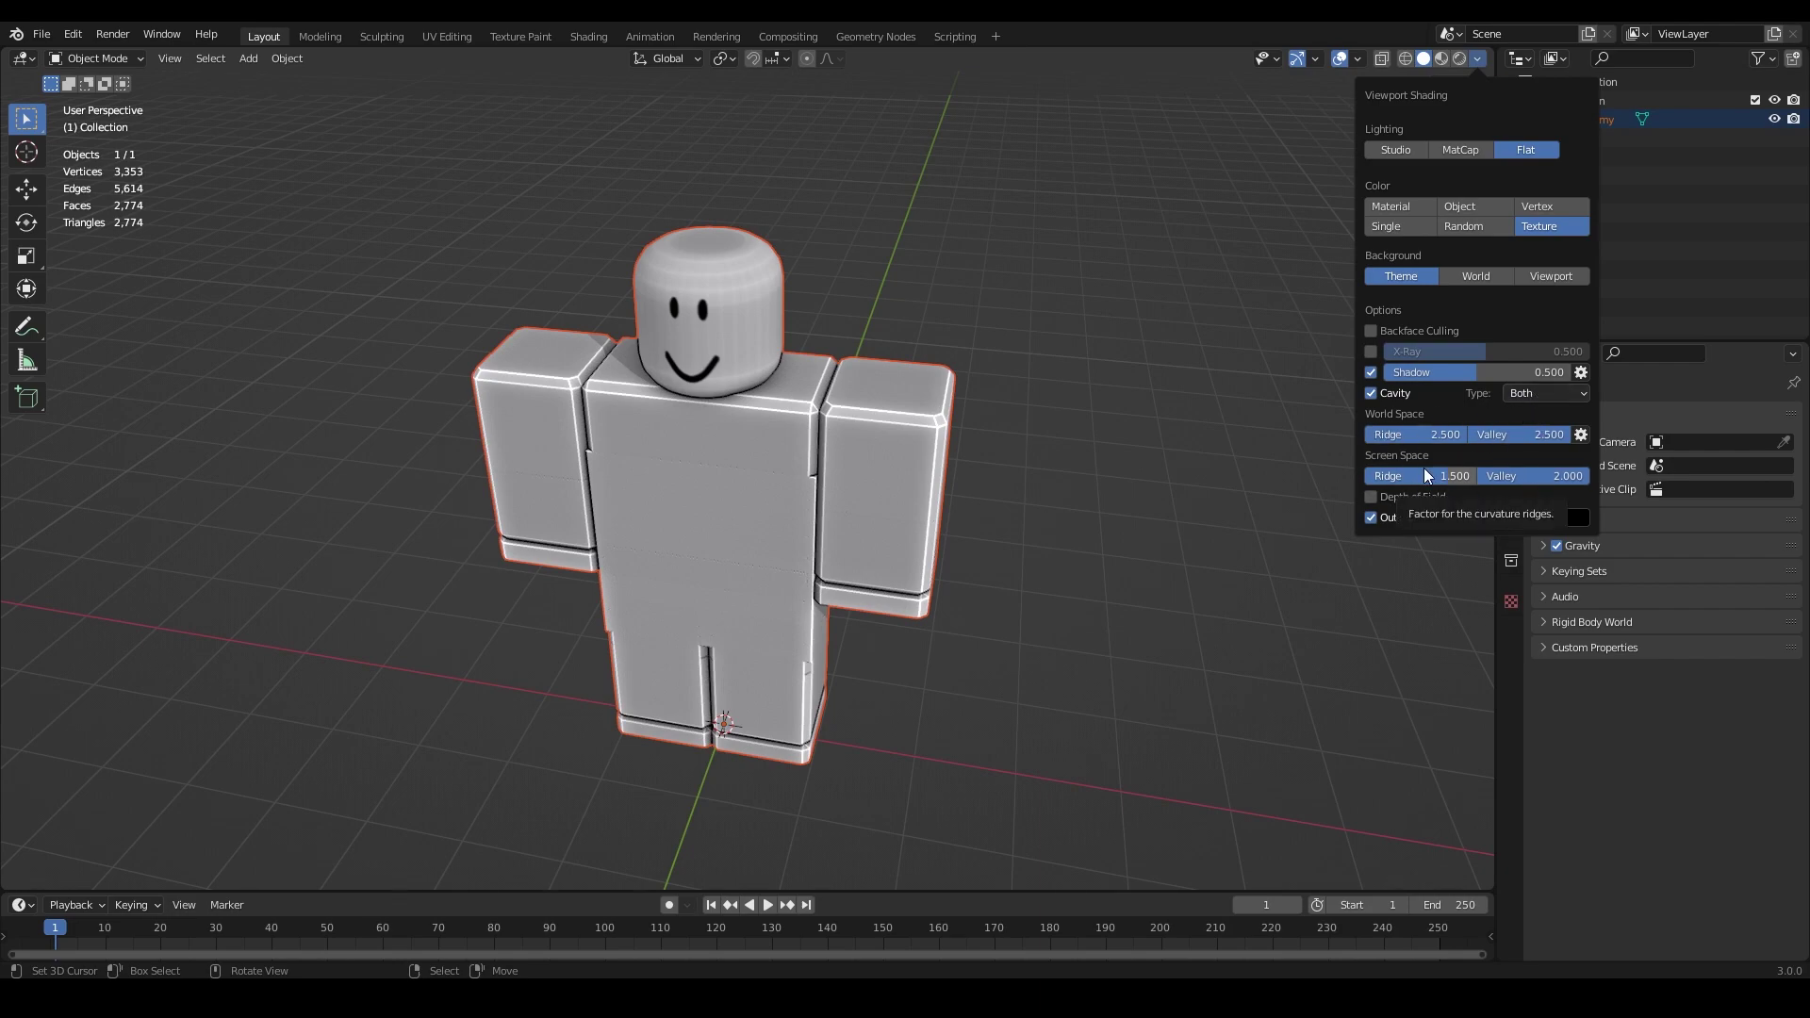
Step: Add a cube mesh to the scene at the dummy's feet
middle_click_drag(975, 309, 1050, 313)
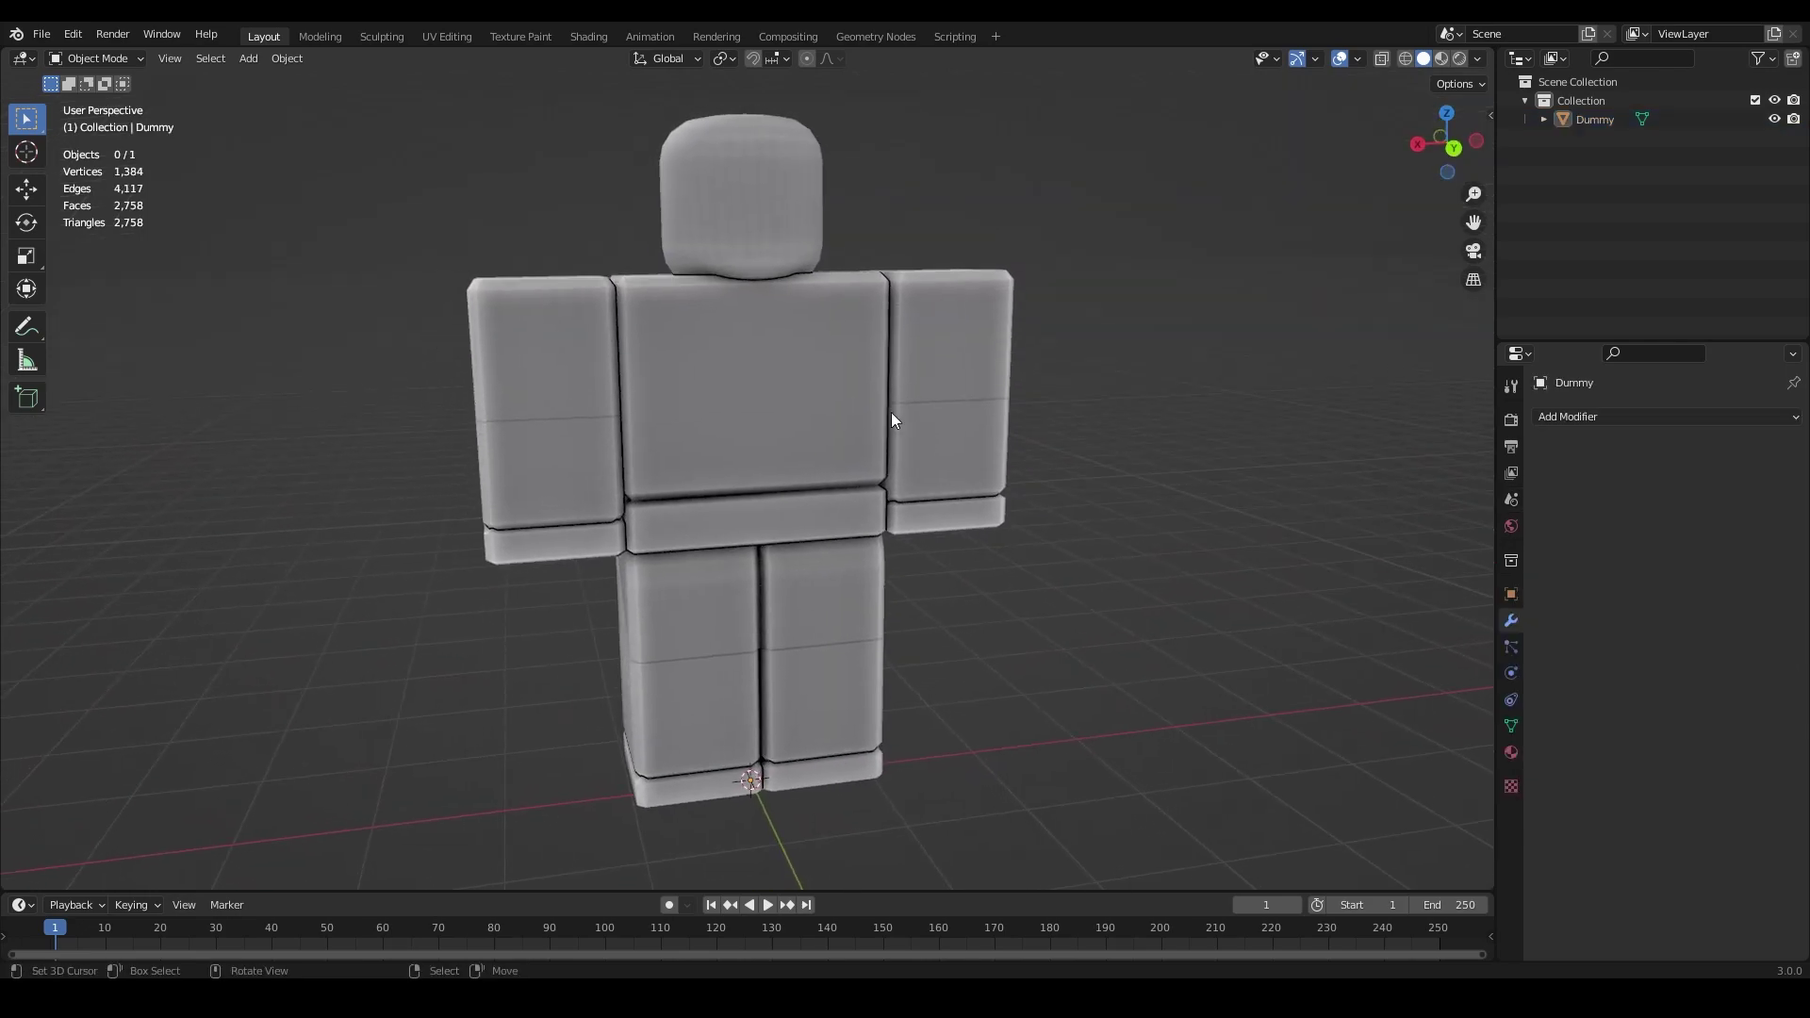
scroll(964, 371, "down", 4)
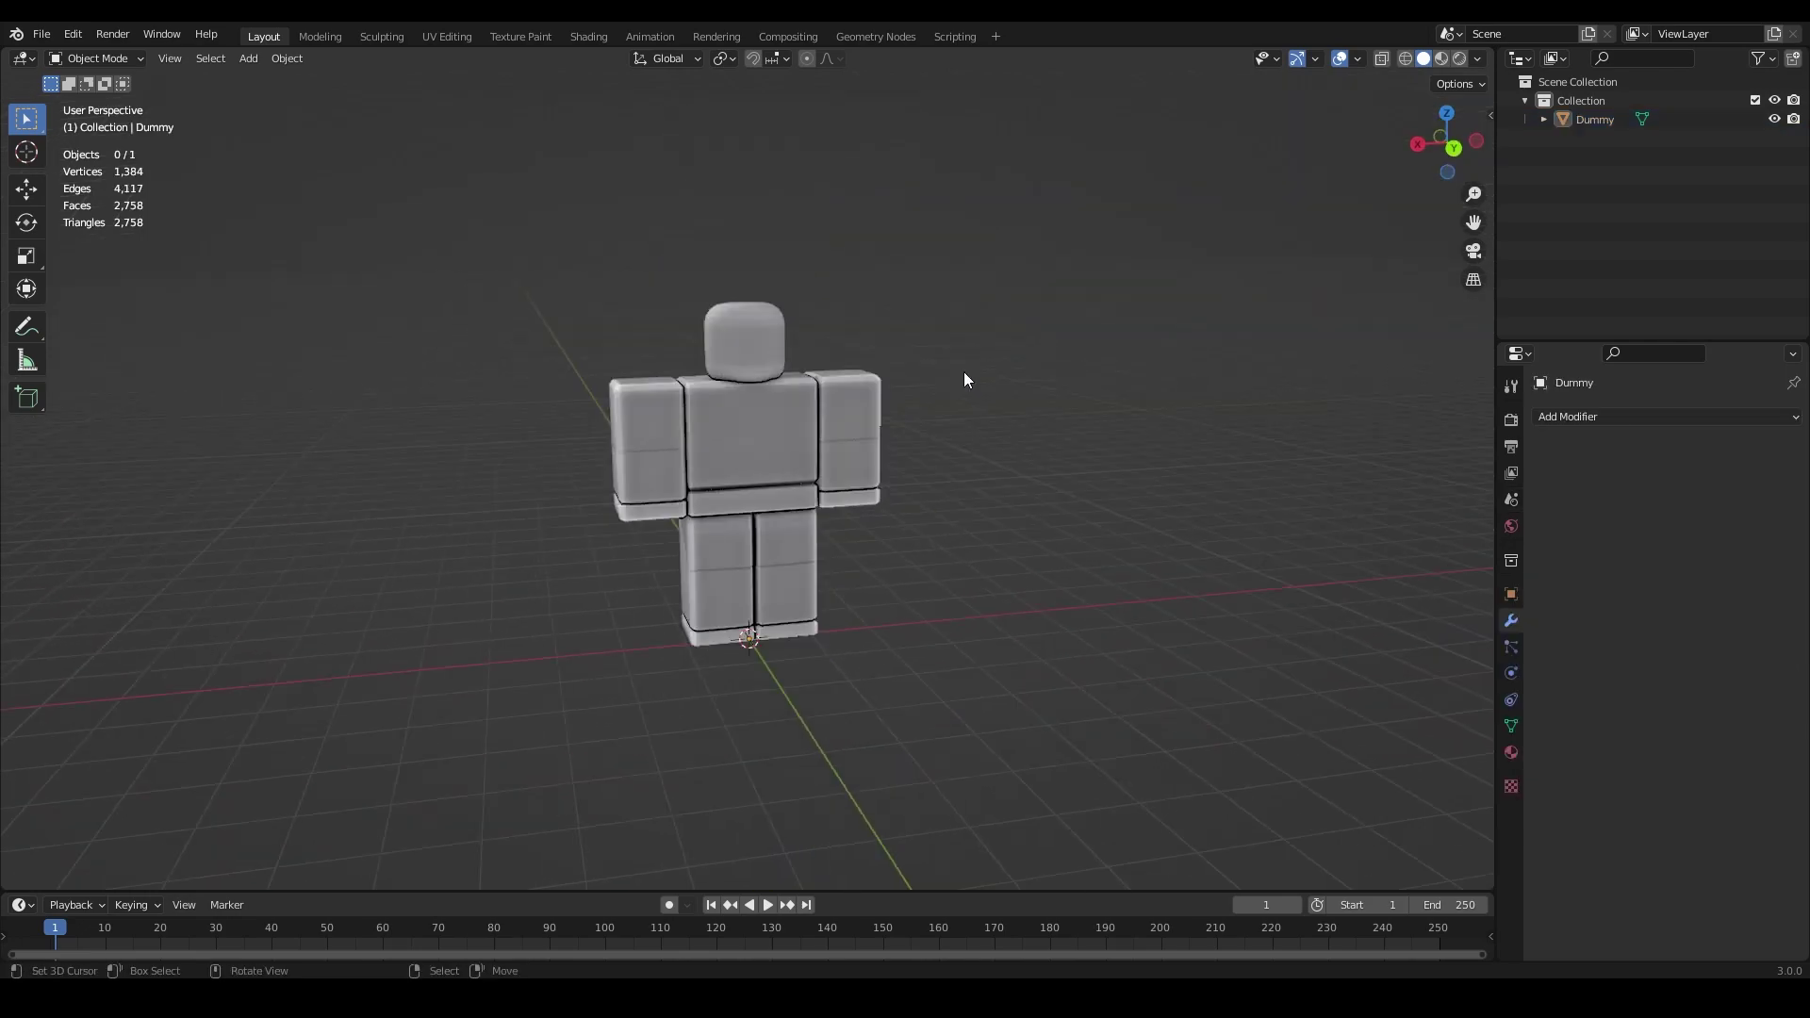
middle_click_drag(963, 371, 1012, 387)
key("shift+a")
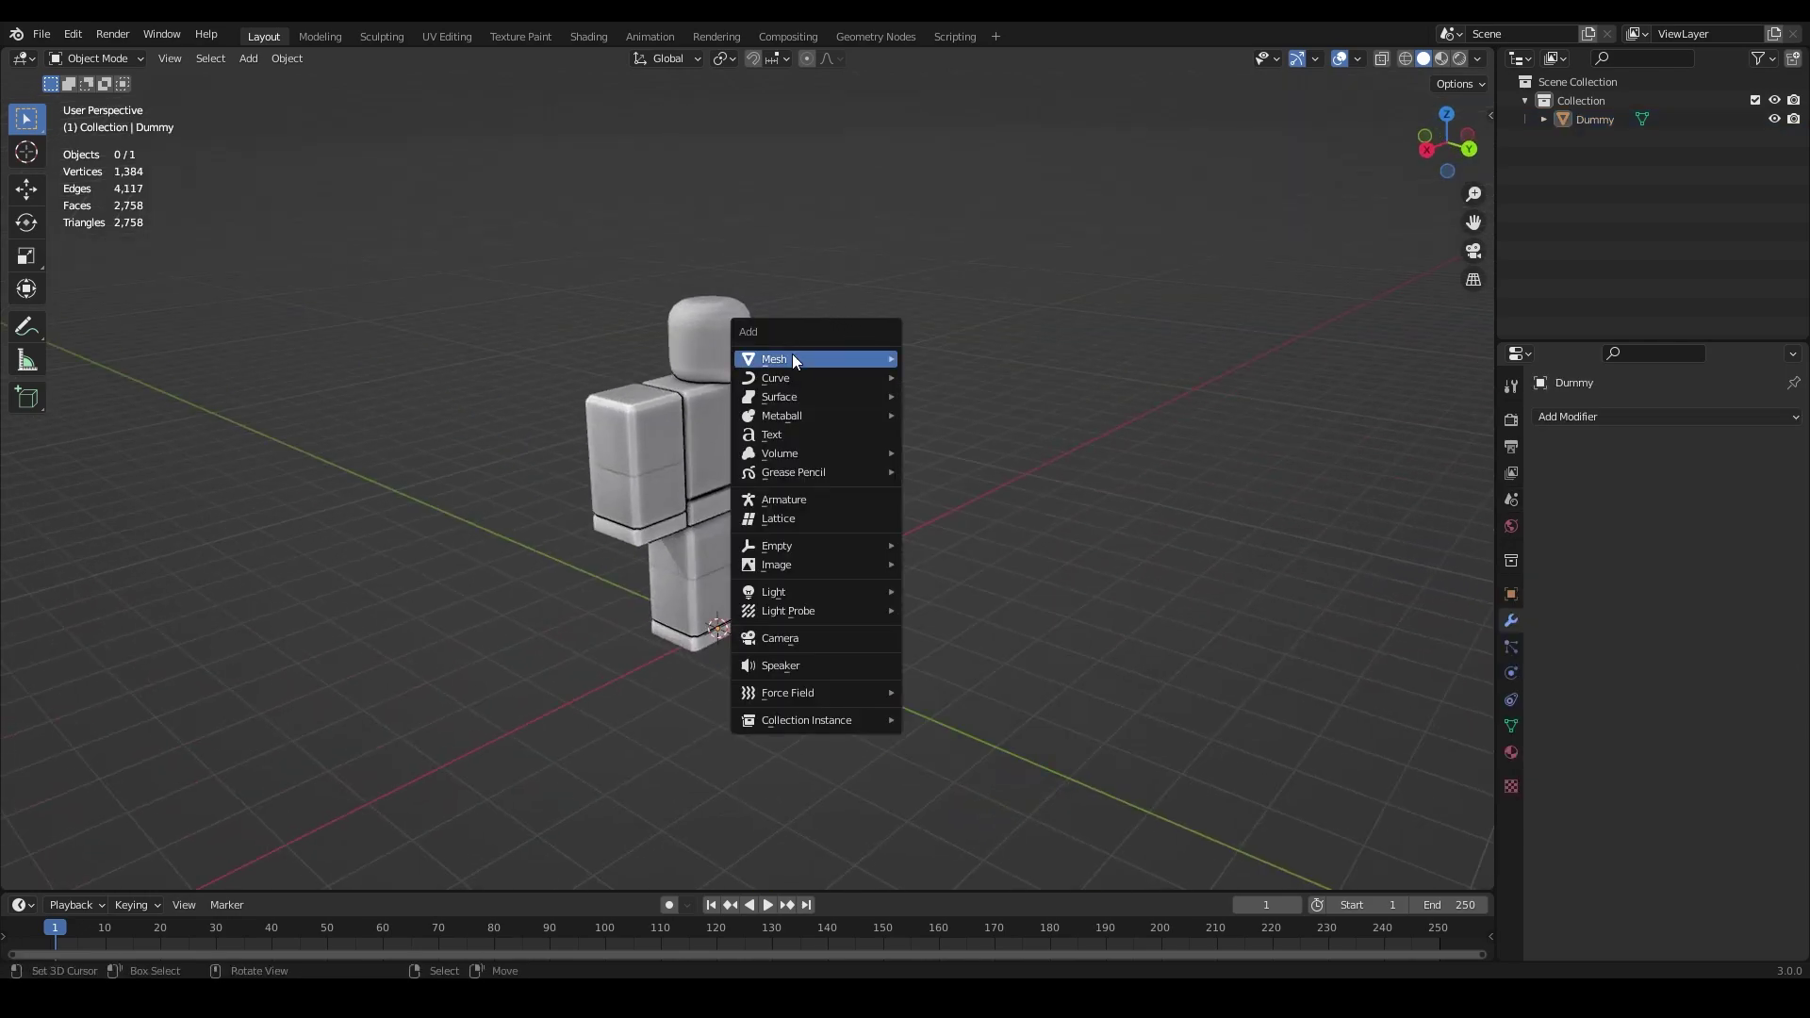
mouse_move(801, 354)
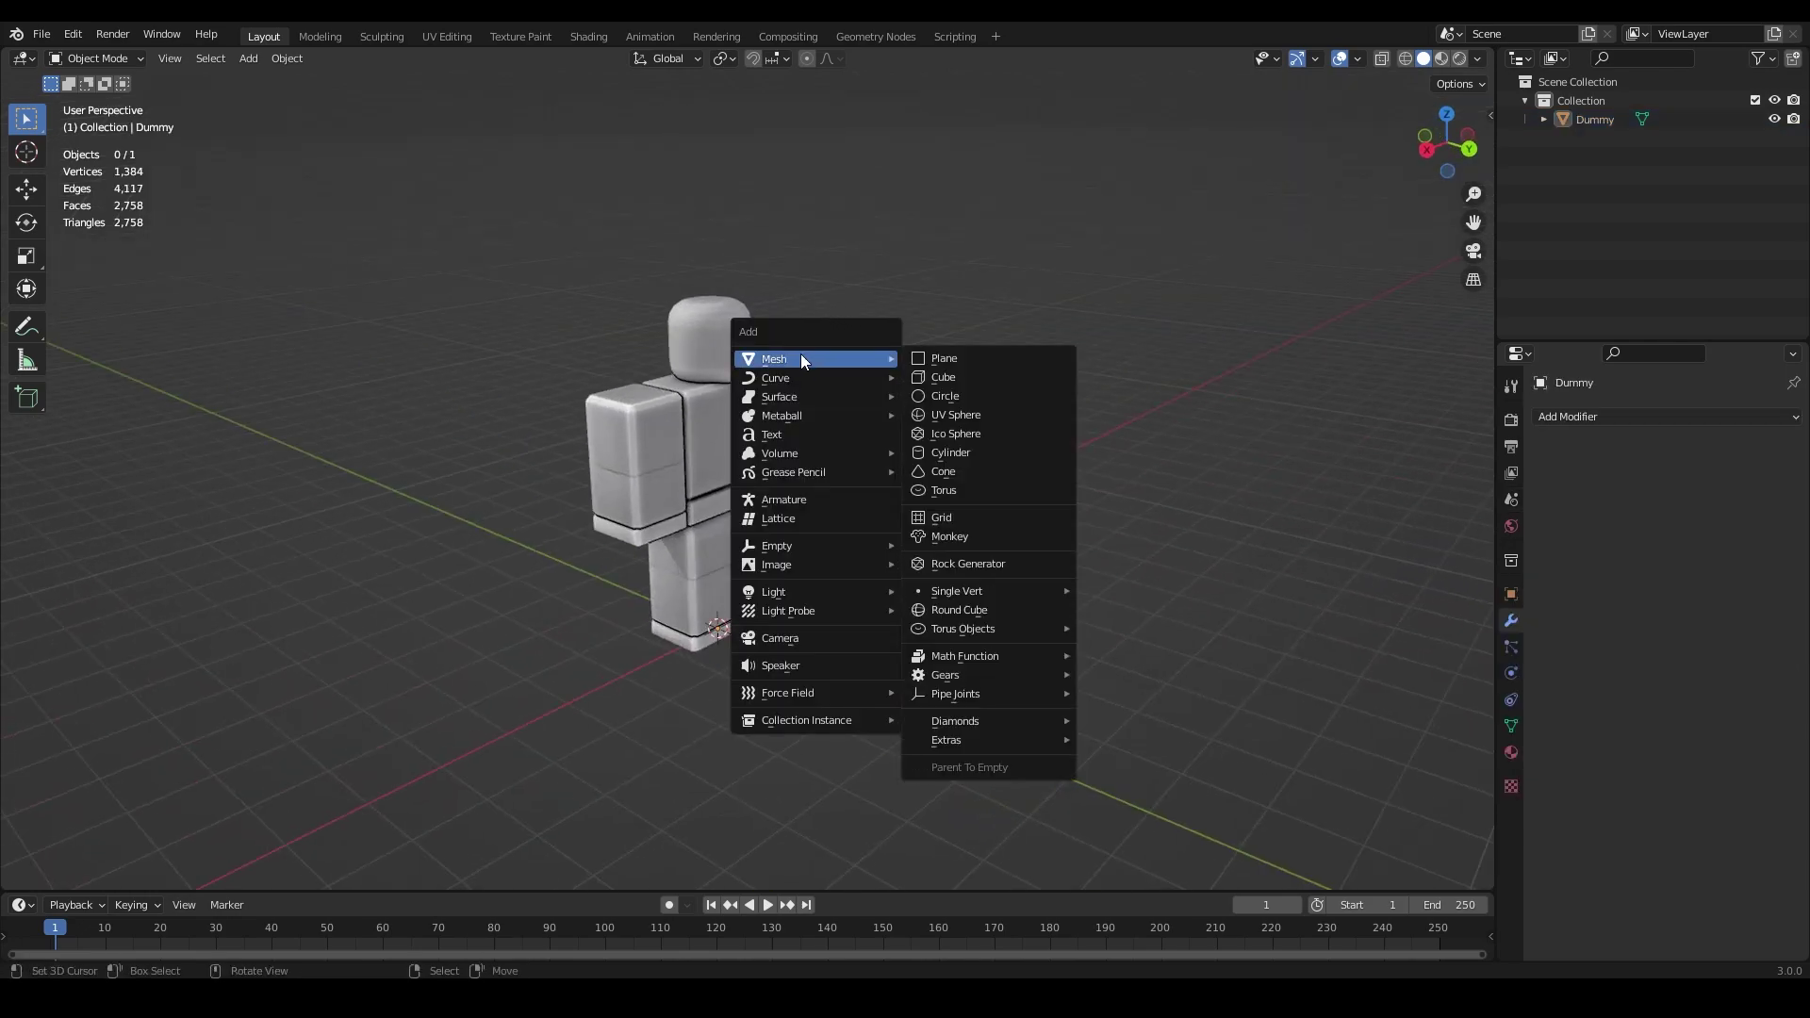
left_click(960, 377)
Step: Examine the new cube's size and placement against the dummy from behind, near and far
middle_click_drag(922, 375, 874, 455)
scroll(849, 449, "up", 3)
scroll(849, 449, "up", 4)
scroll(850, 449, "down", 6)
scroll(851, 449, "down", 4)
scroll(482, 441, "up", 8)
scroll(586, 532, "down", 6)
scroll(586, 532, "down", 4)
scroll(705, 479, "up", 9)
scroll(700, 479, "down", 8)
scroll(583, 479, "up", 6)
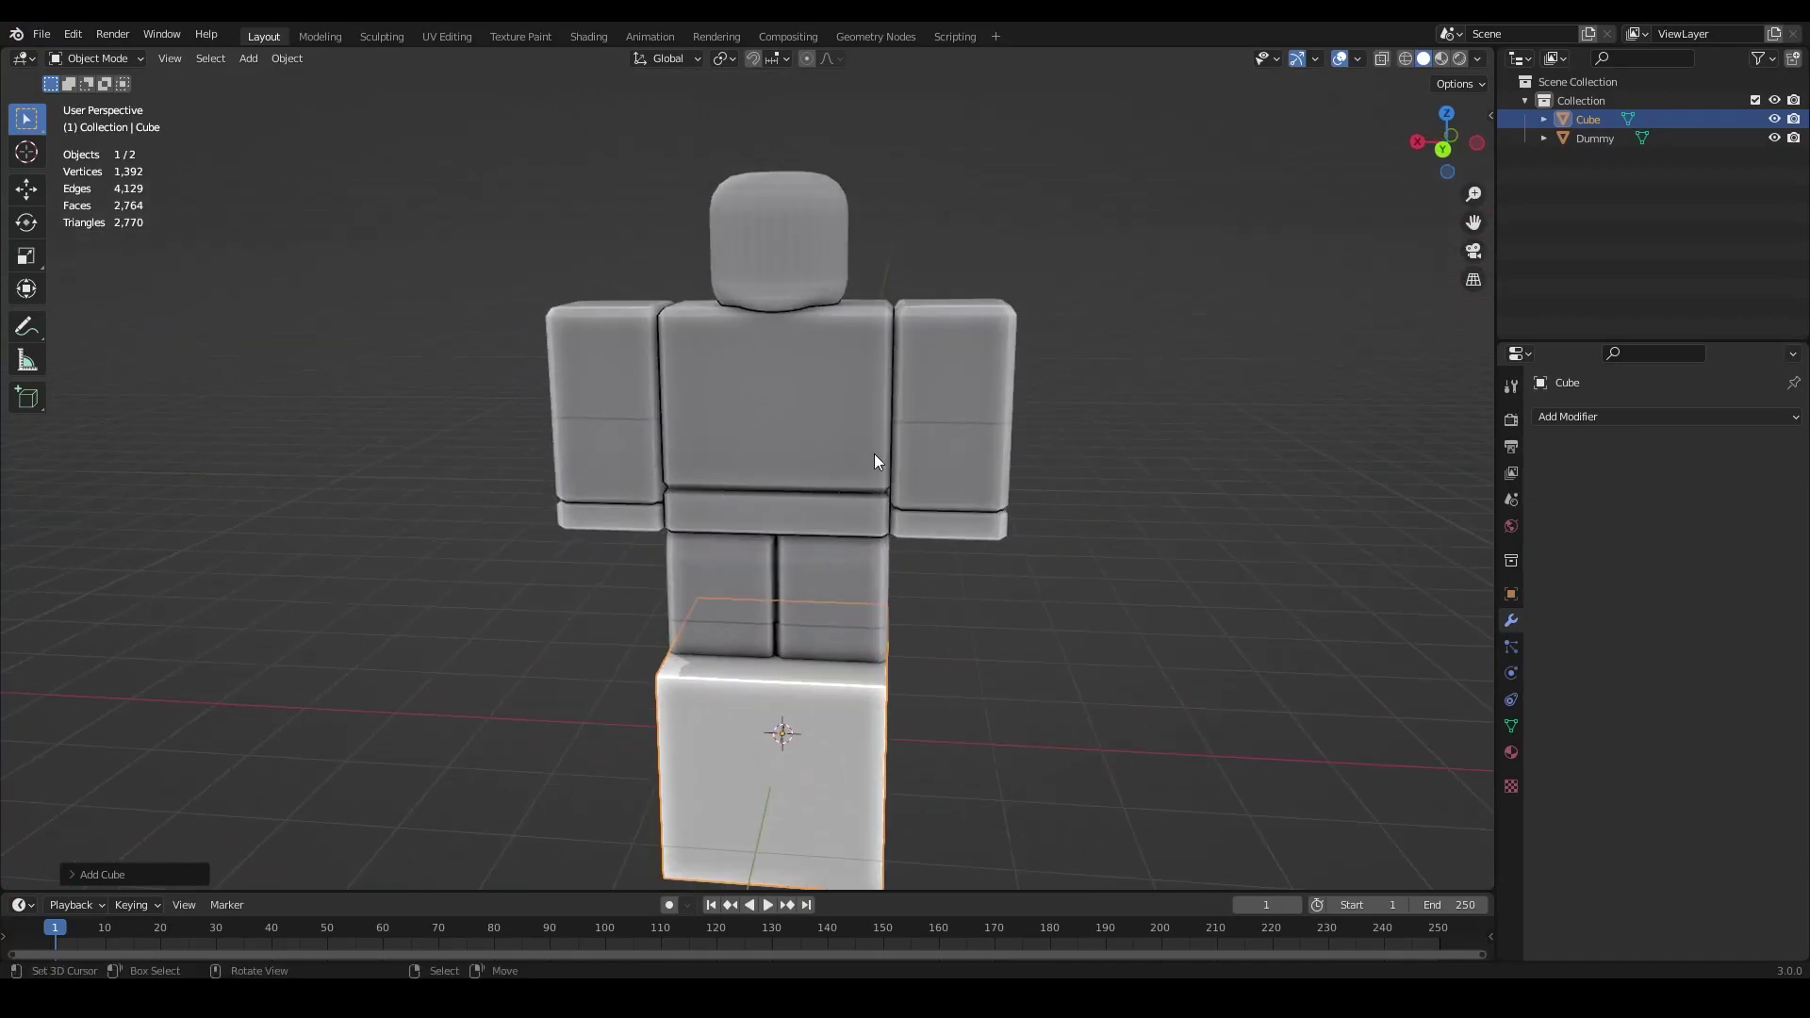
middle_click_drag(986, 452, 895, 450)
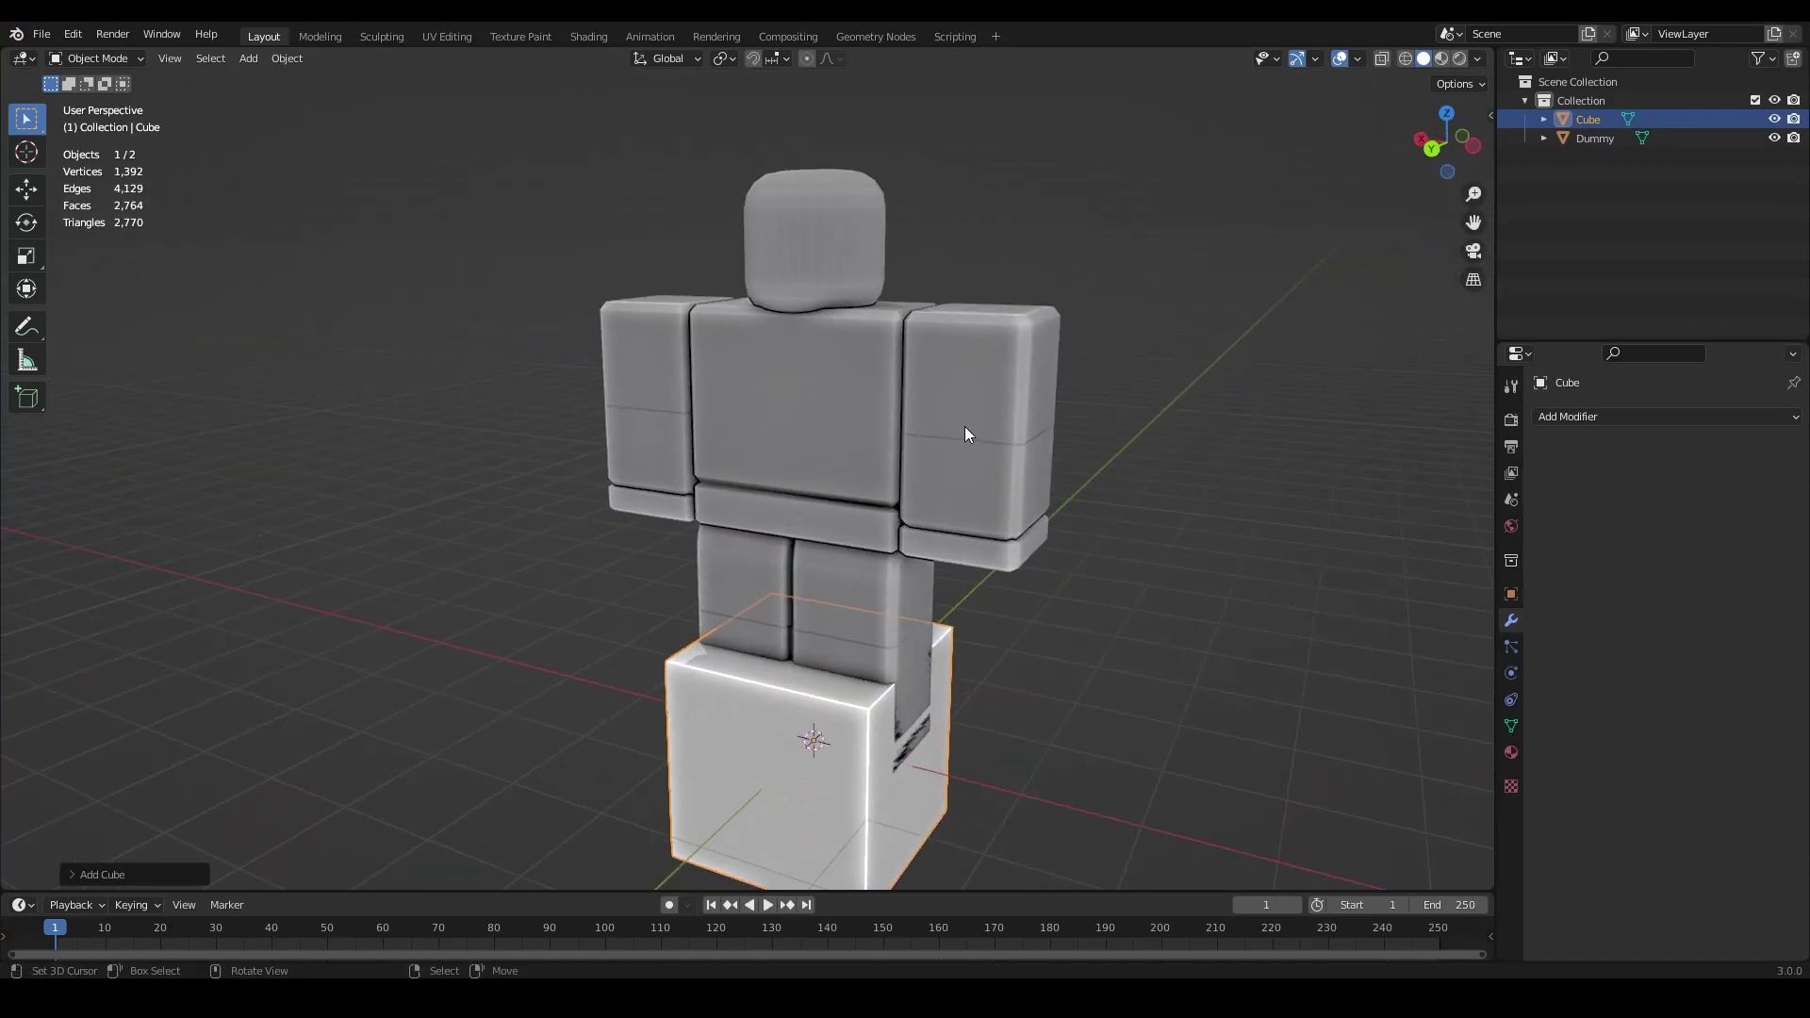
middle_click_drag(1355, 276, 1286, 205)
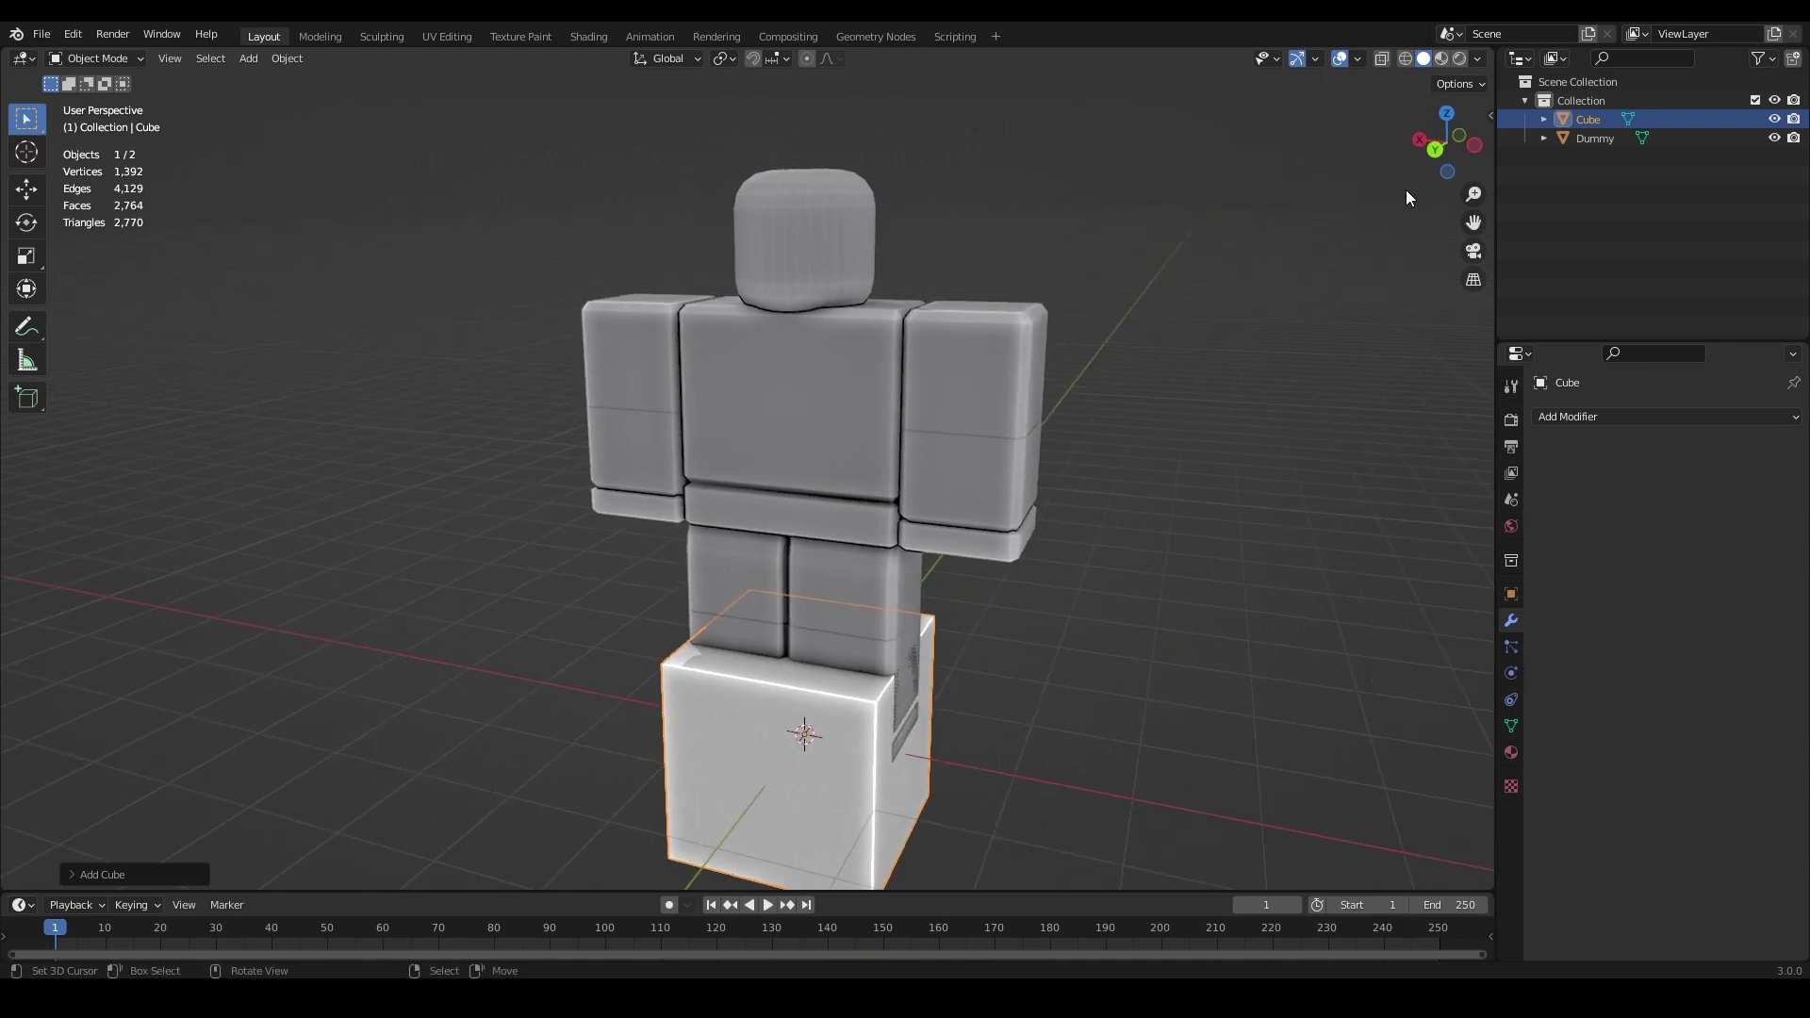
Step: Look at the cube and dummy through the bottom, front, right and top orthographic views
left_click_drag(1415, 139, 1452, 115)
left_click(1452, 115)
left_click(1447, 143)
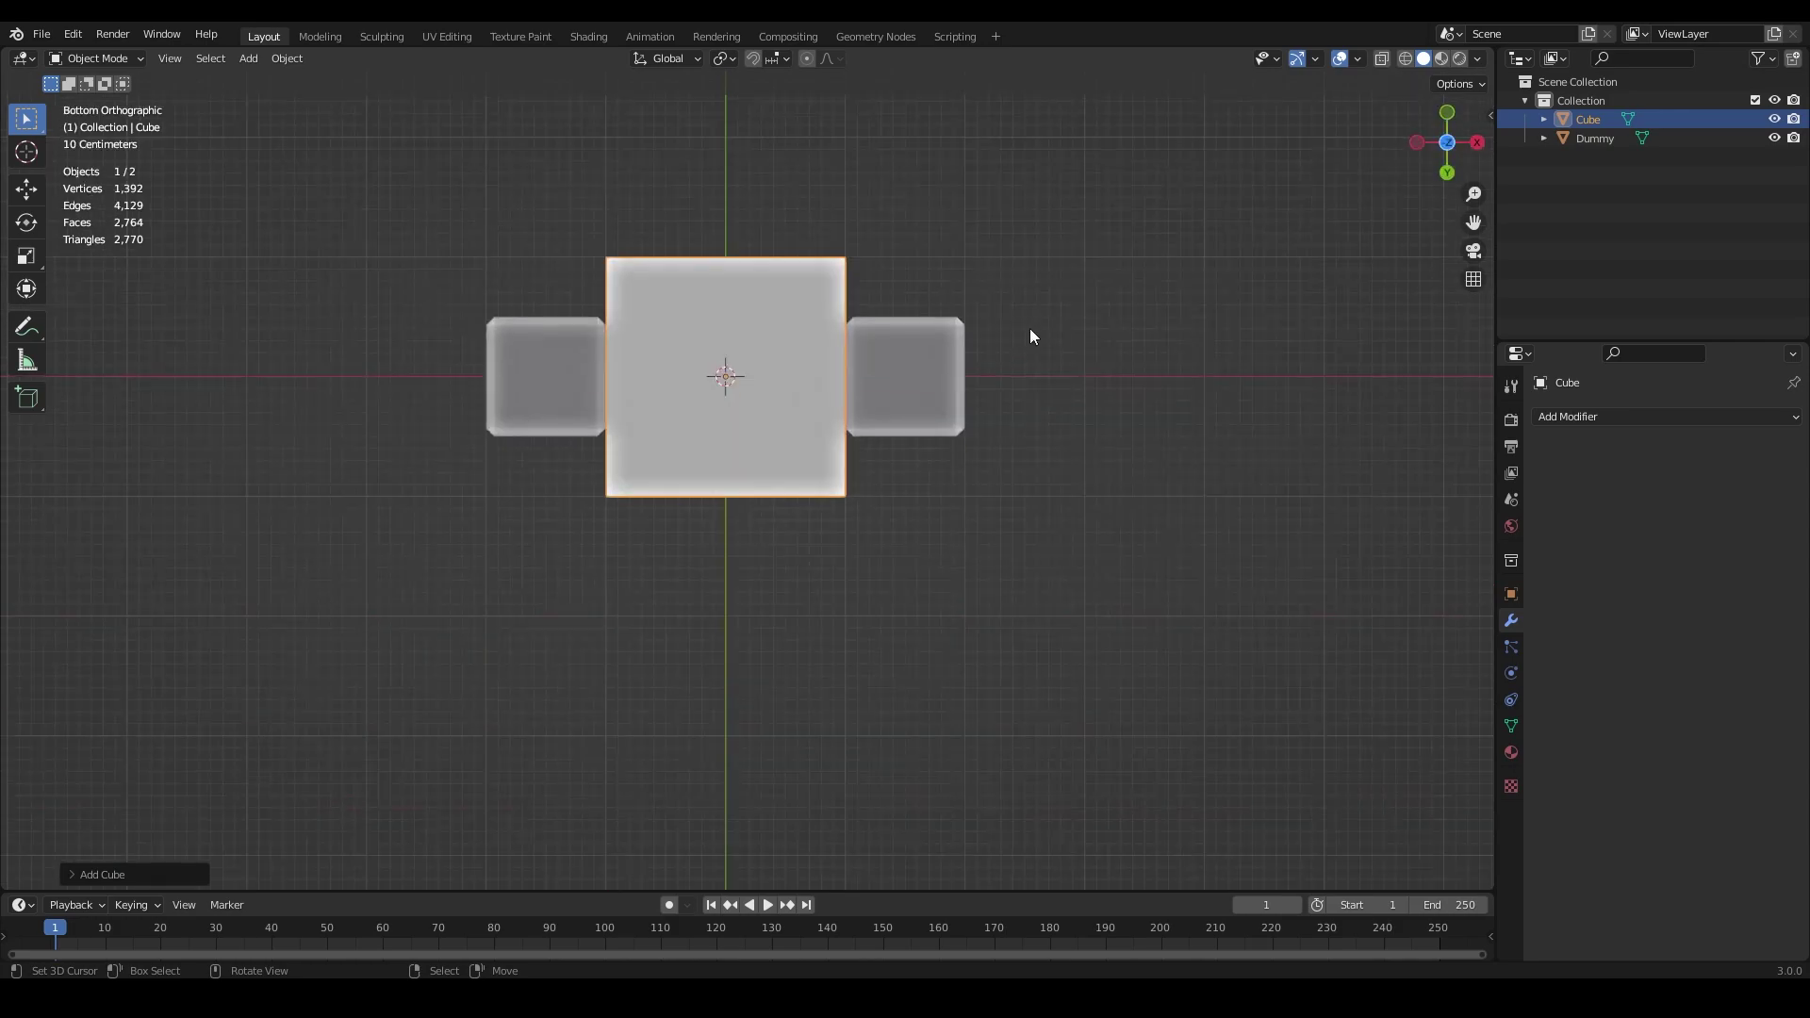
middle_click_drag(1054, 245, 1060, 490)
scroll(1060, 491, "down", 5)
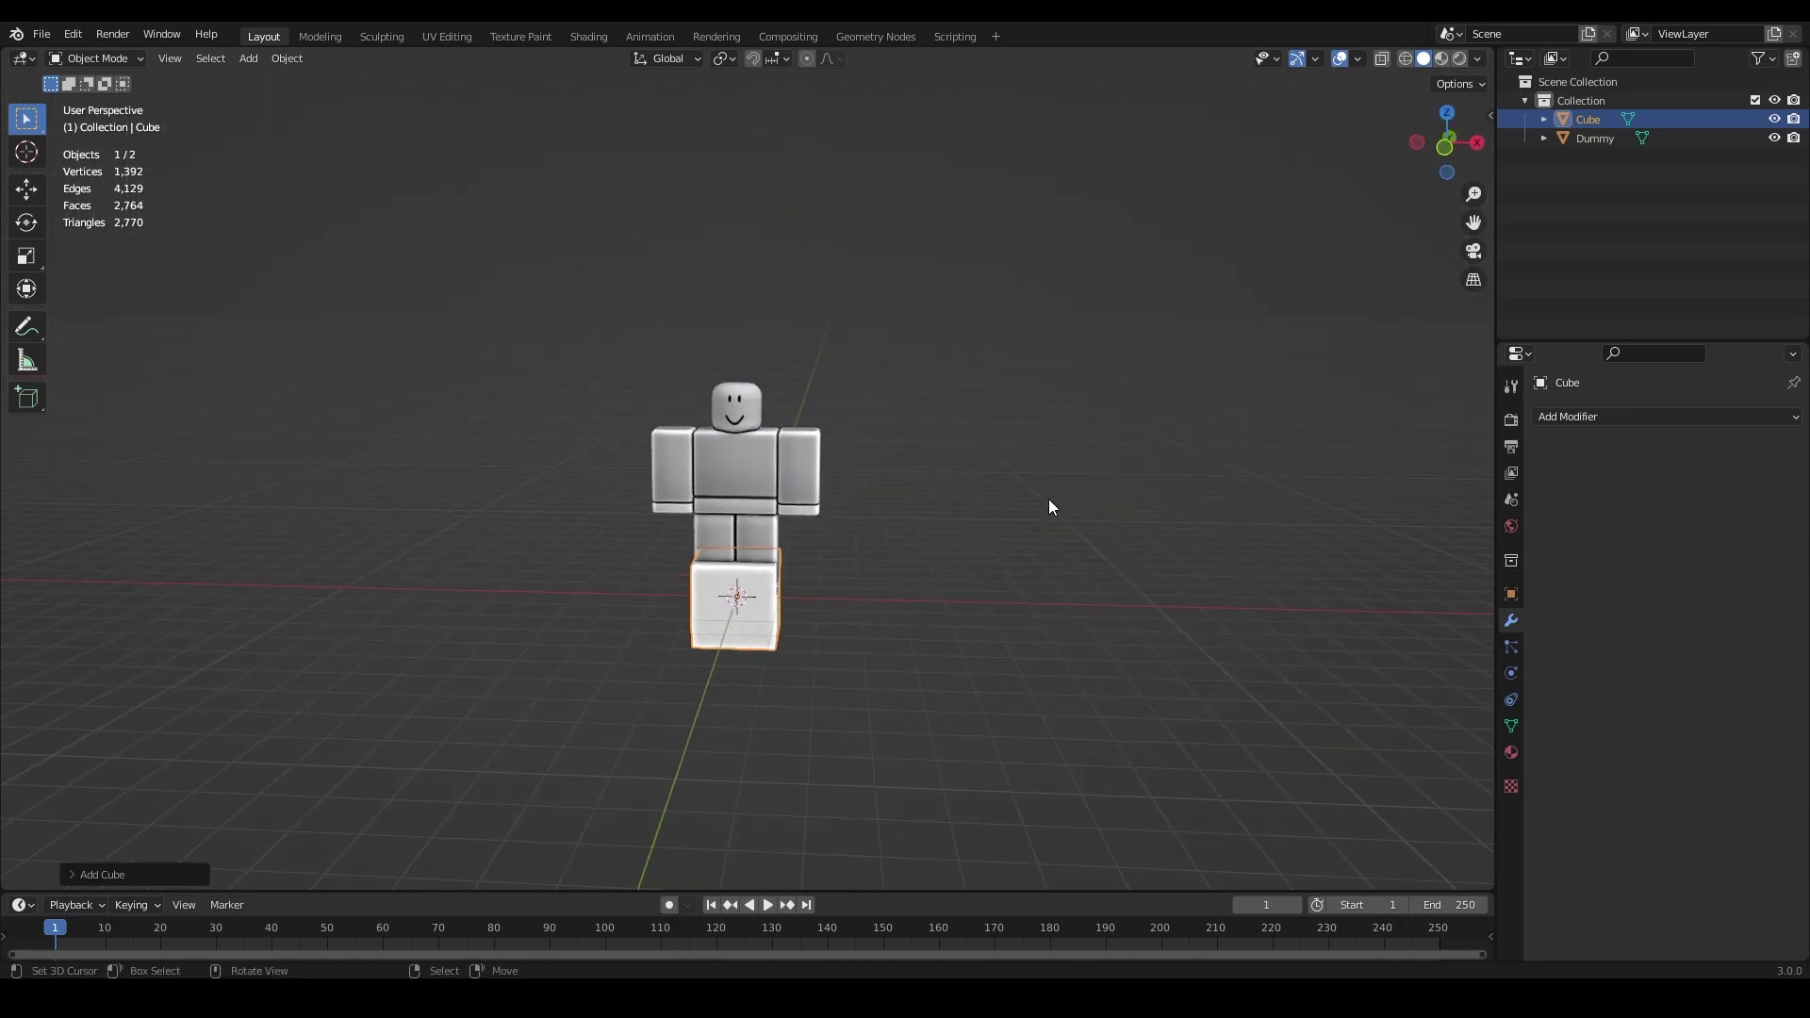
key("KP_1")
key("KP_3")
key("KP_7")
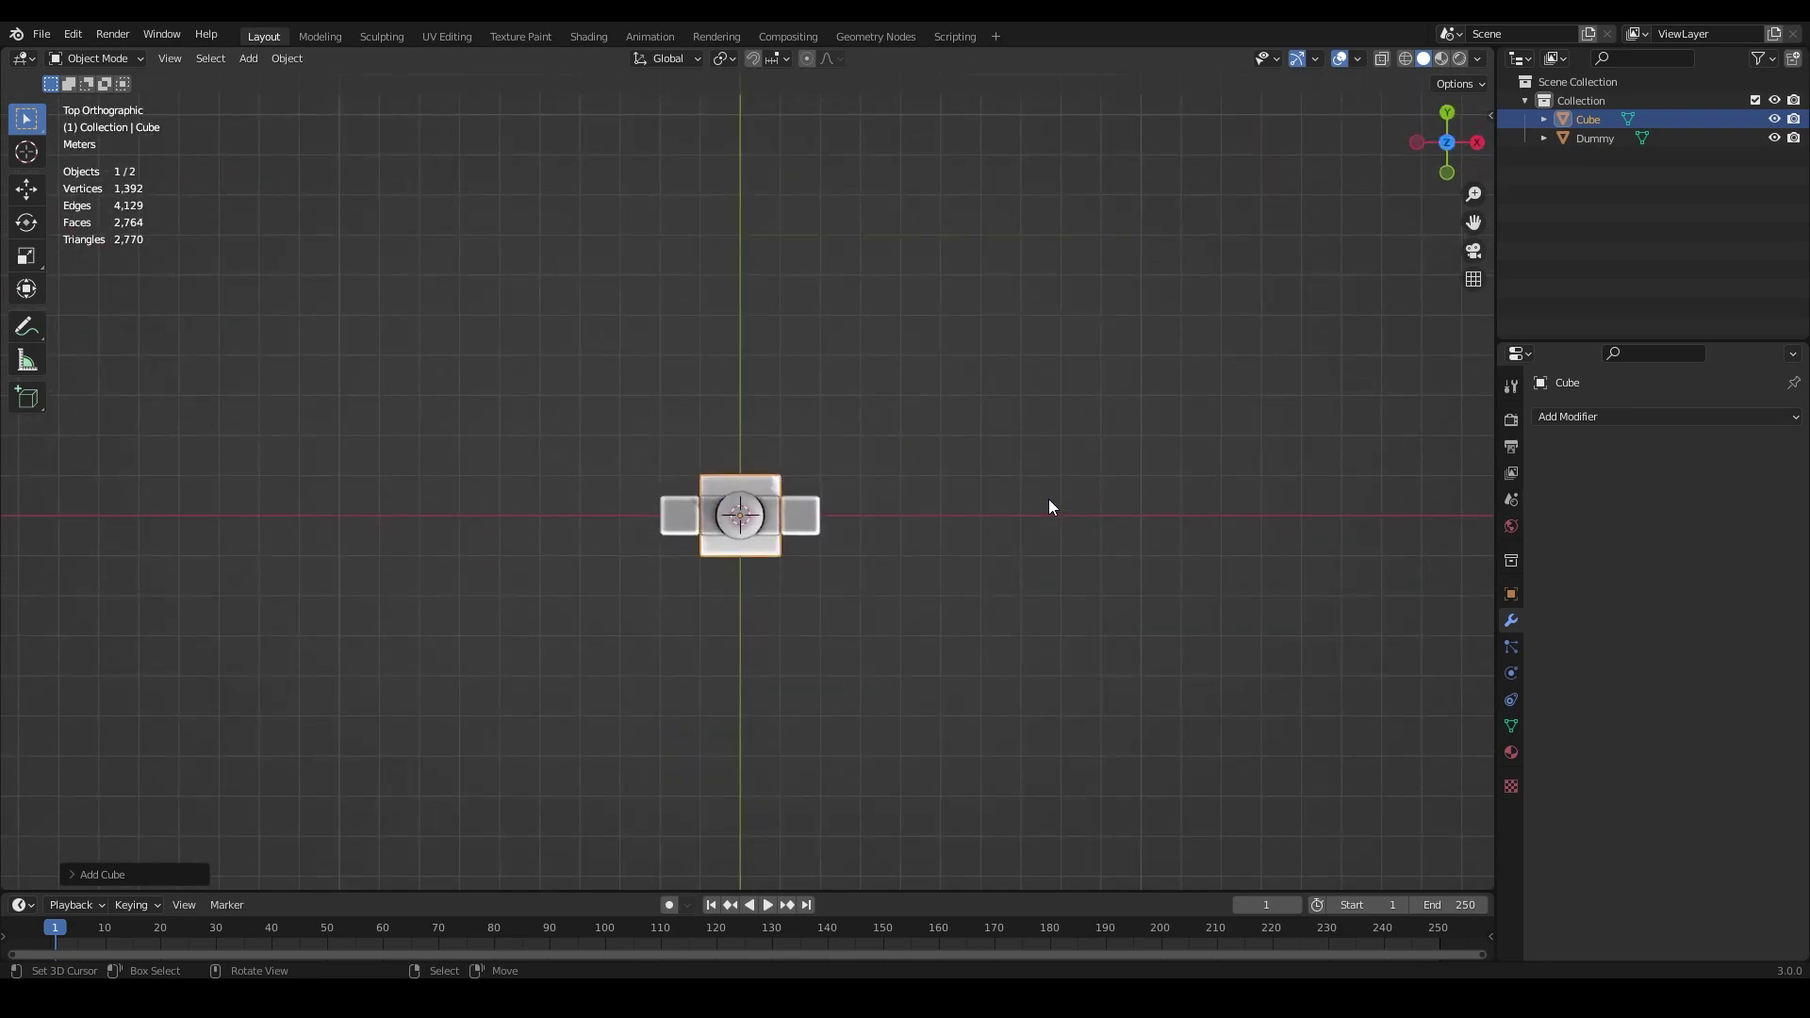
middle_click_drag(1048, 500, 1147, 408)
Step: In the right orthographic view, move the cube up and back so it sits flush against the dummy's back at torso height
key("KP_3")
scroll(839, 443, "up", 5)
scroll(811, 438, "down", 3)
middle_click_drag(804, 418, 732, 499, "shift")
scroll(809, 430, "up", 2)
key("g")
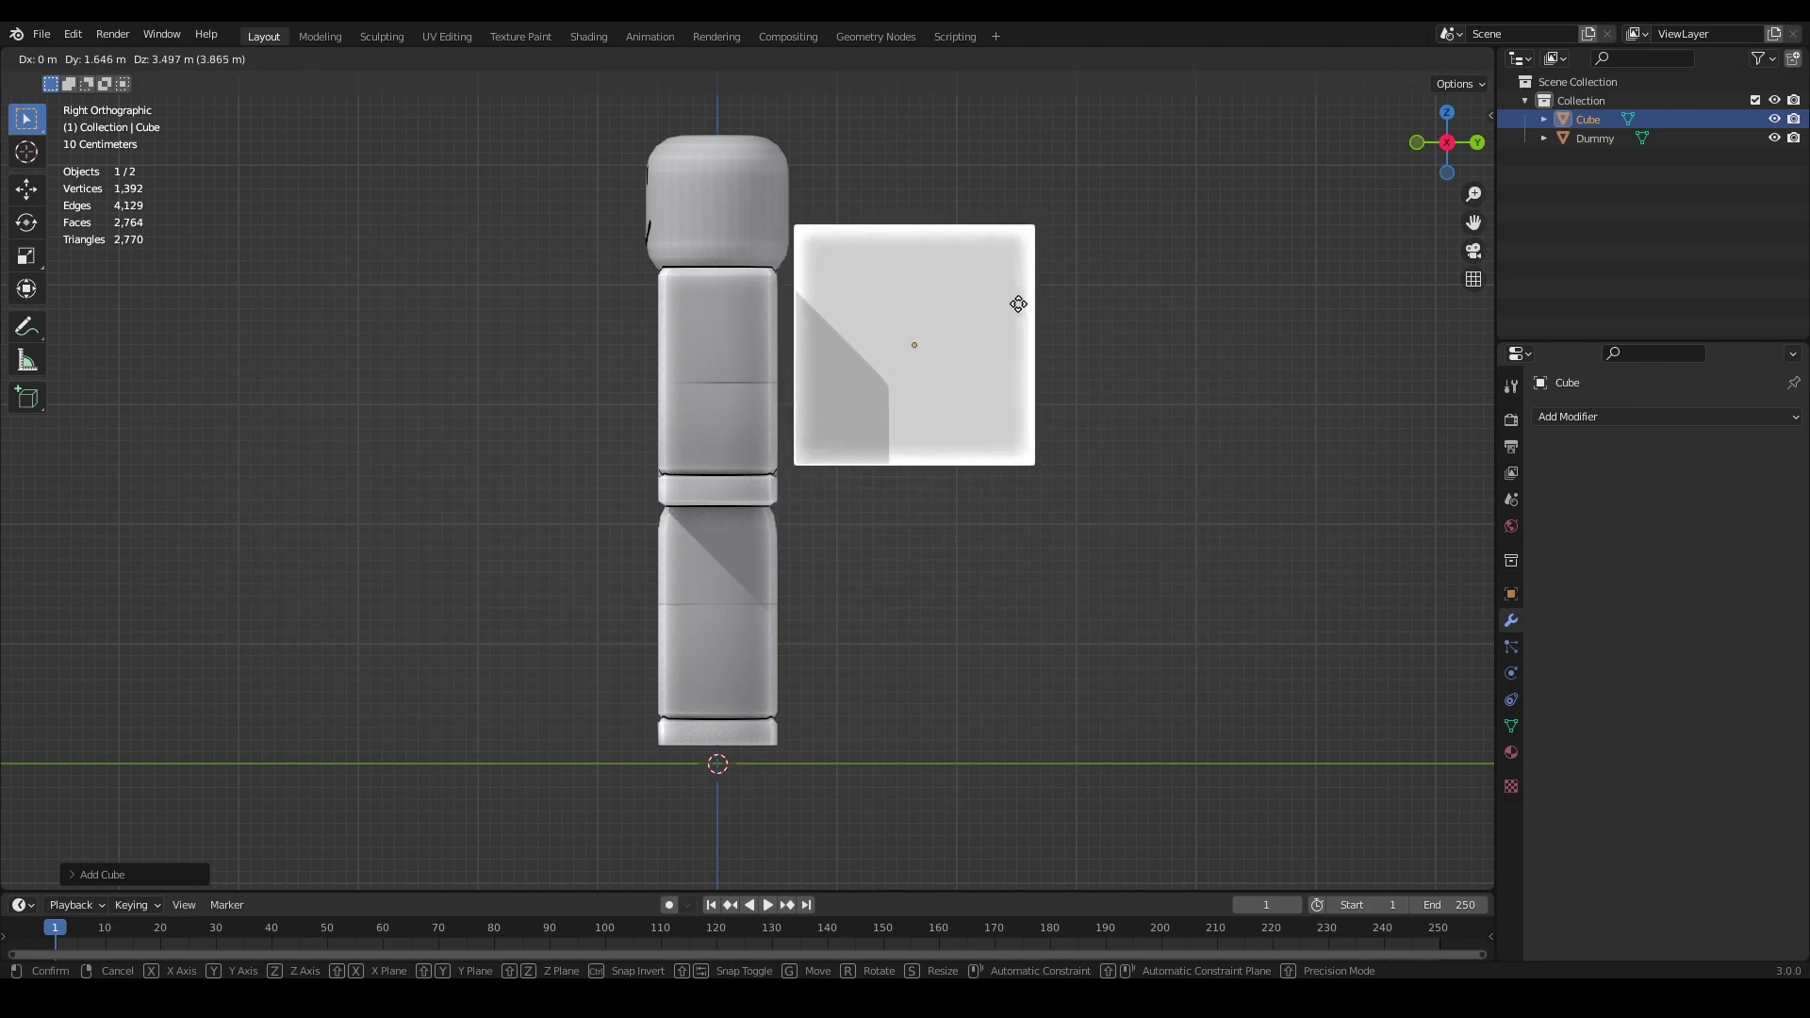
left_click(999, 353)
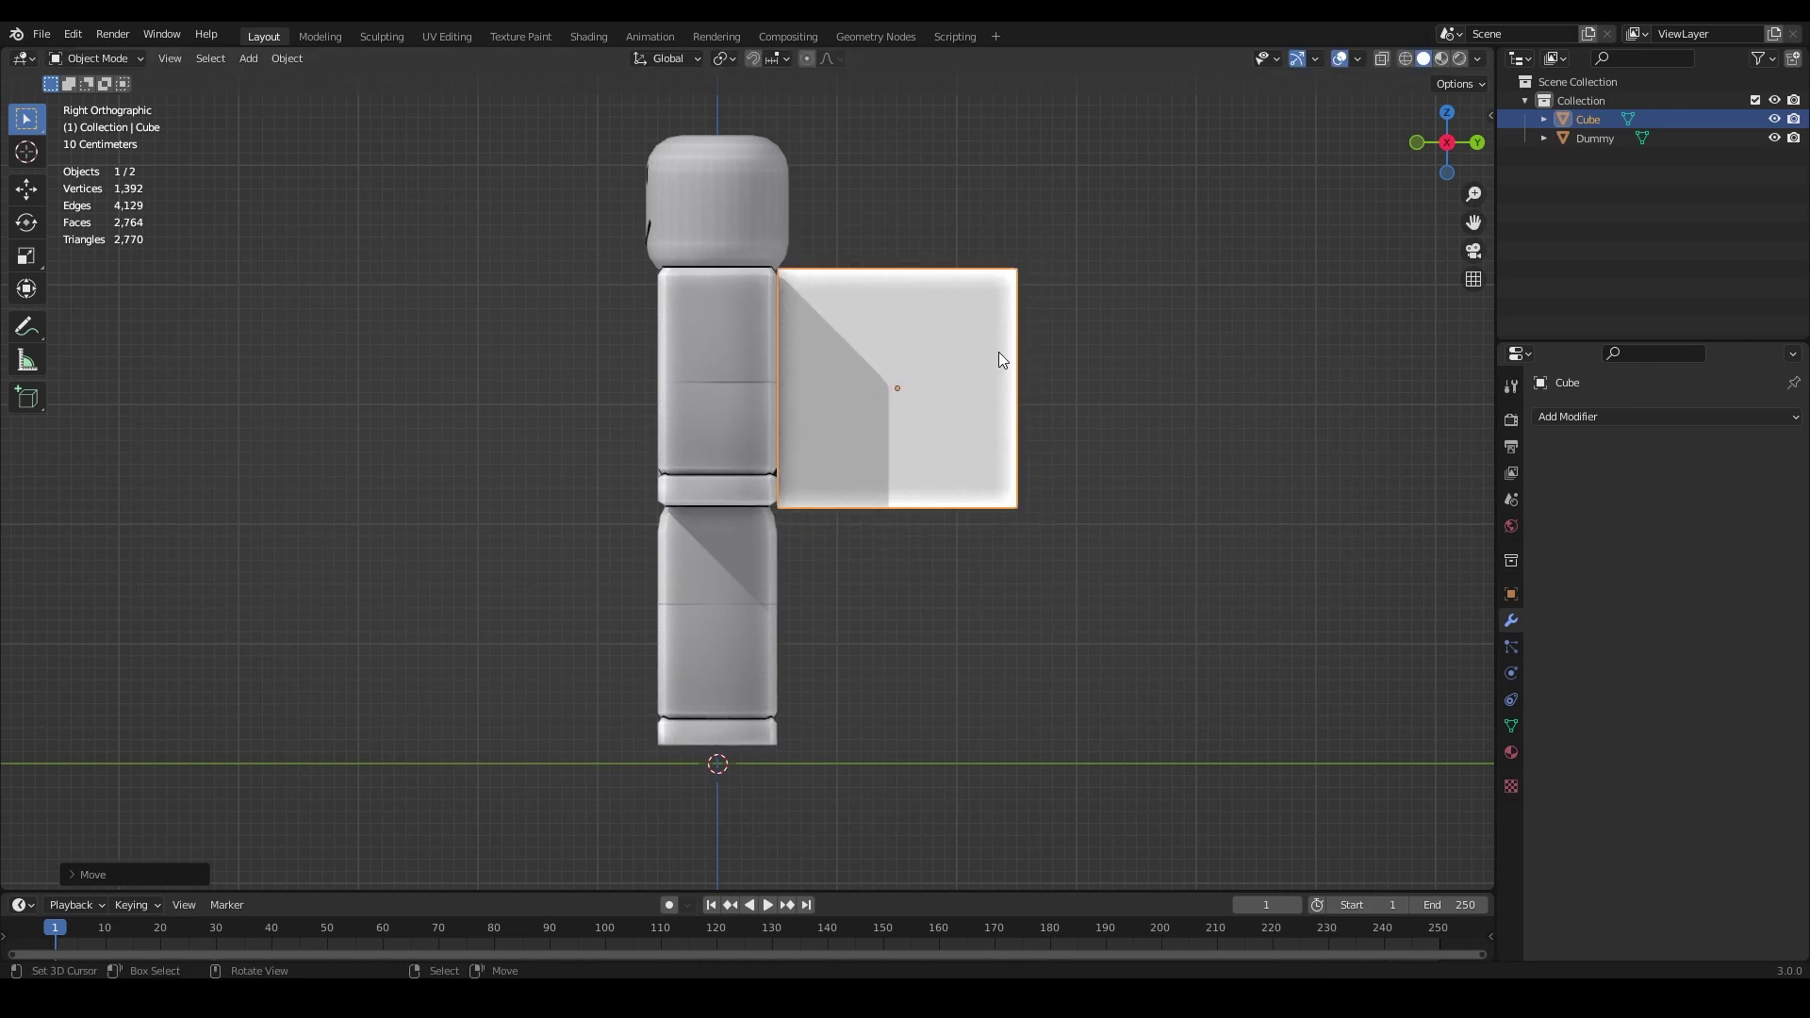
Step: Enter Edit Mode on the cube and switch the viewport to wireframe shading
middle_click_drag(1003, 343, 847, 347, "shift")
key("Tab")
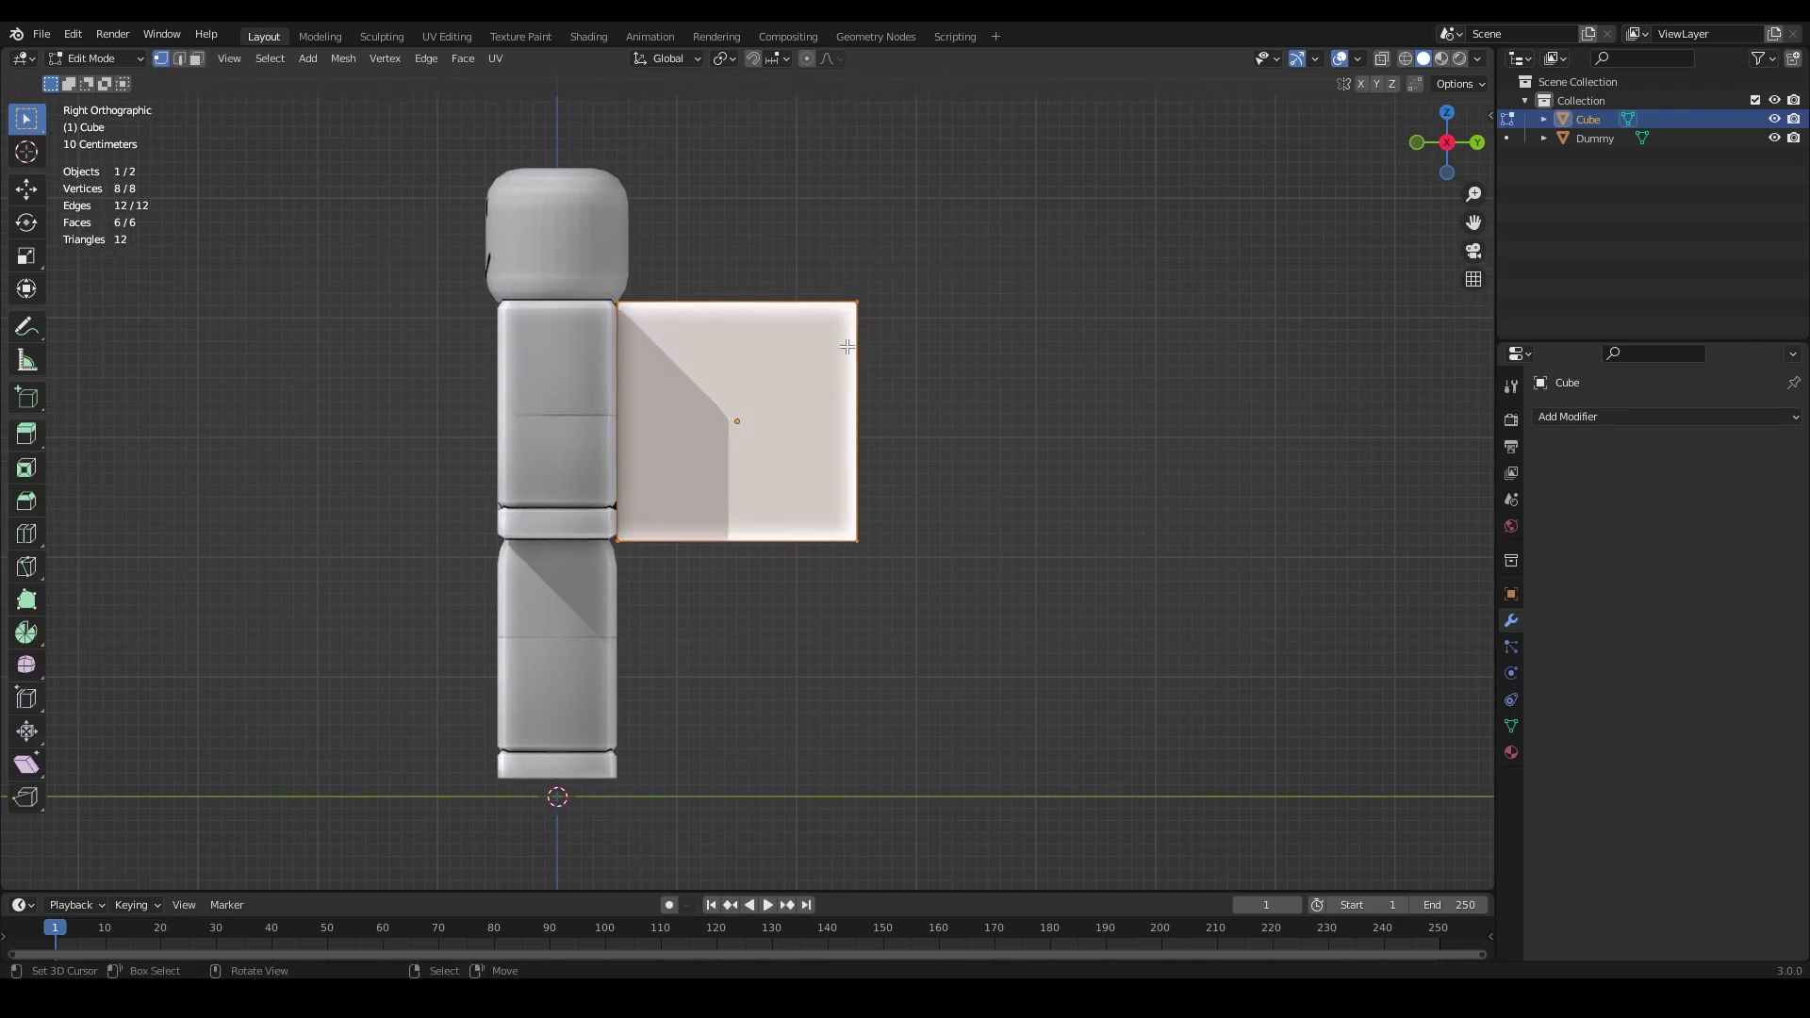
key("shift+z")
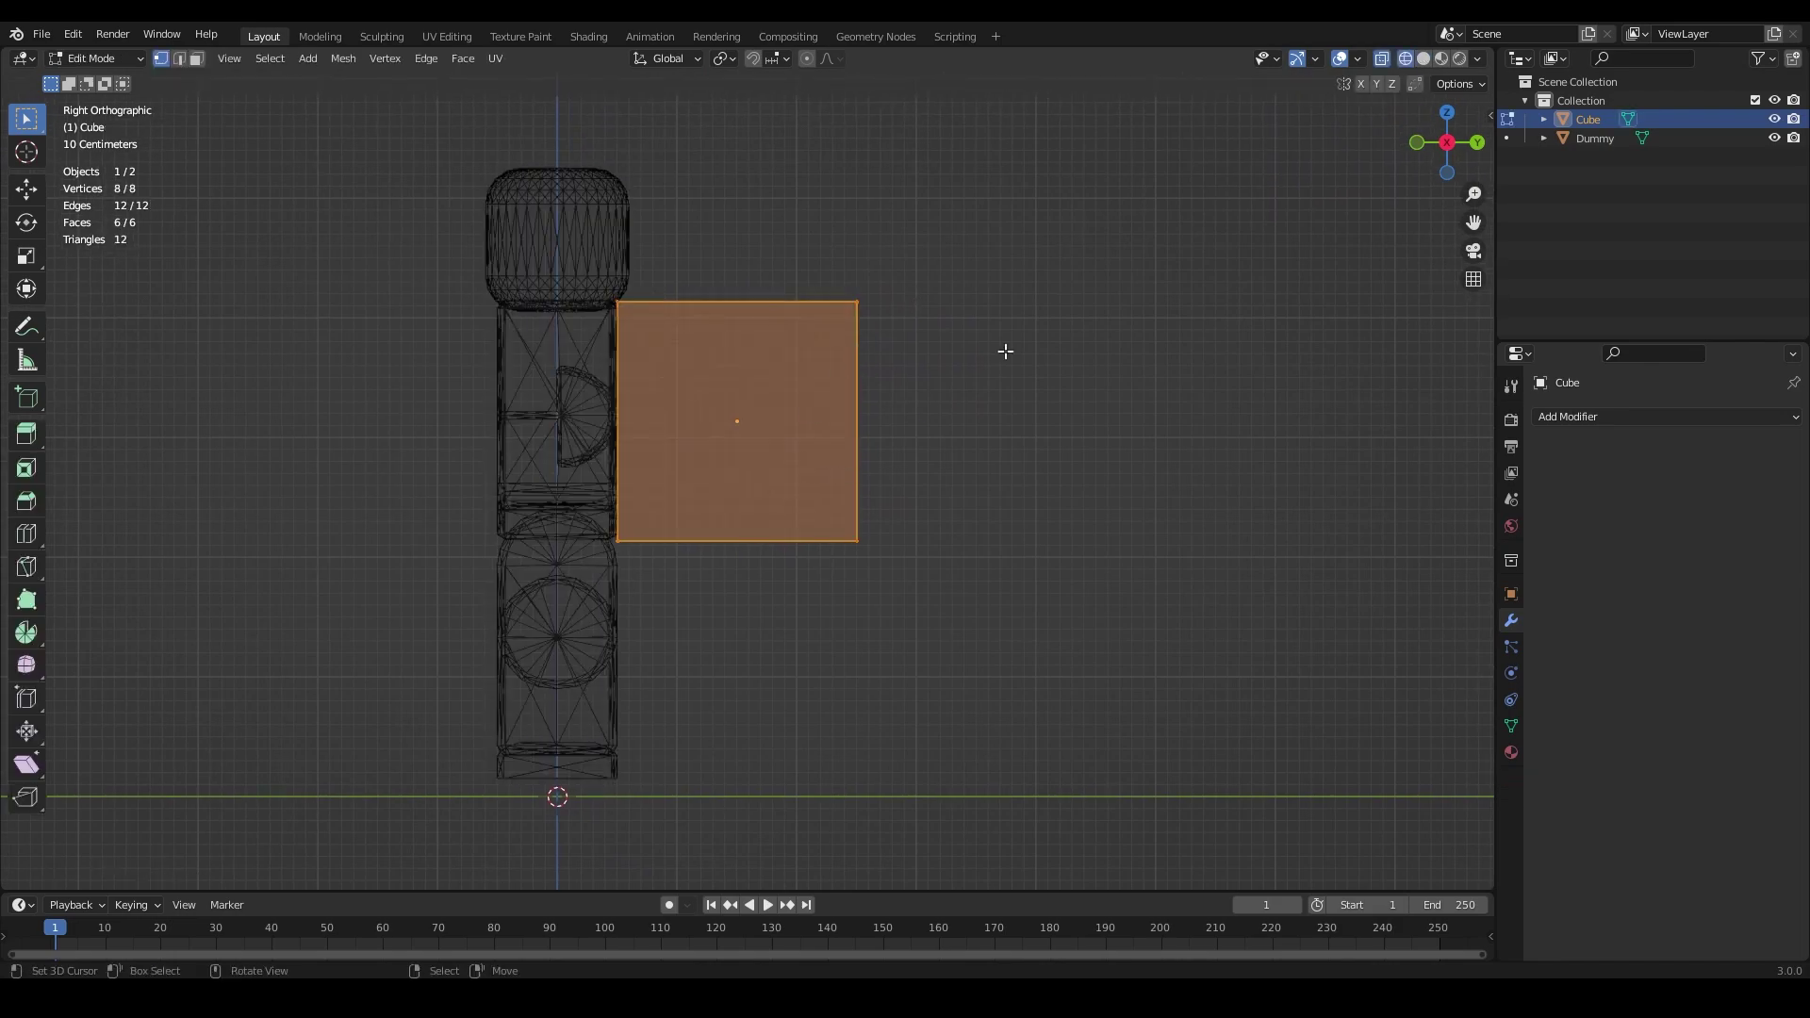
left_click(1422, 59)
left_click(1407, 59)
left_click(1421, 59)
left_click(1407, 58)
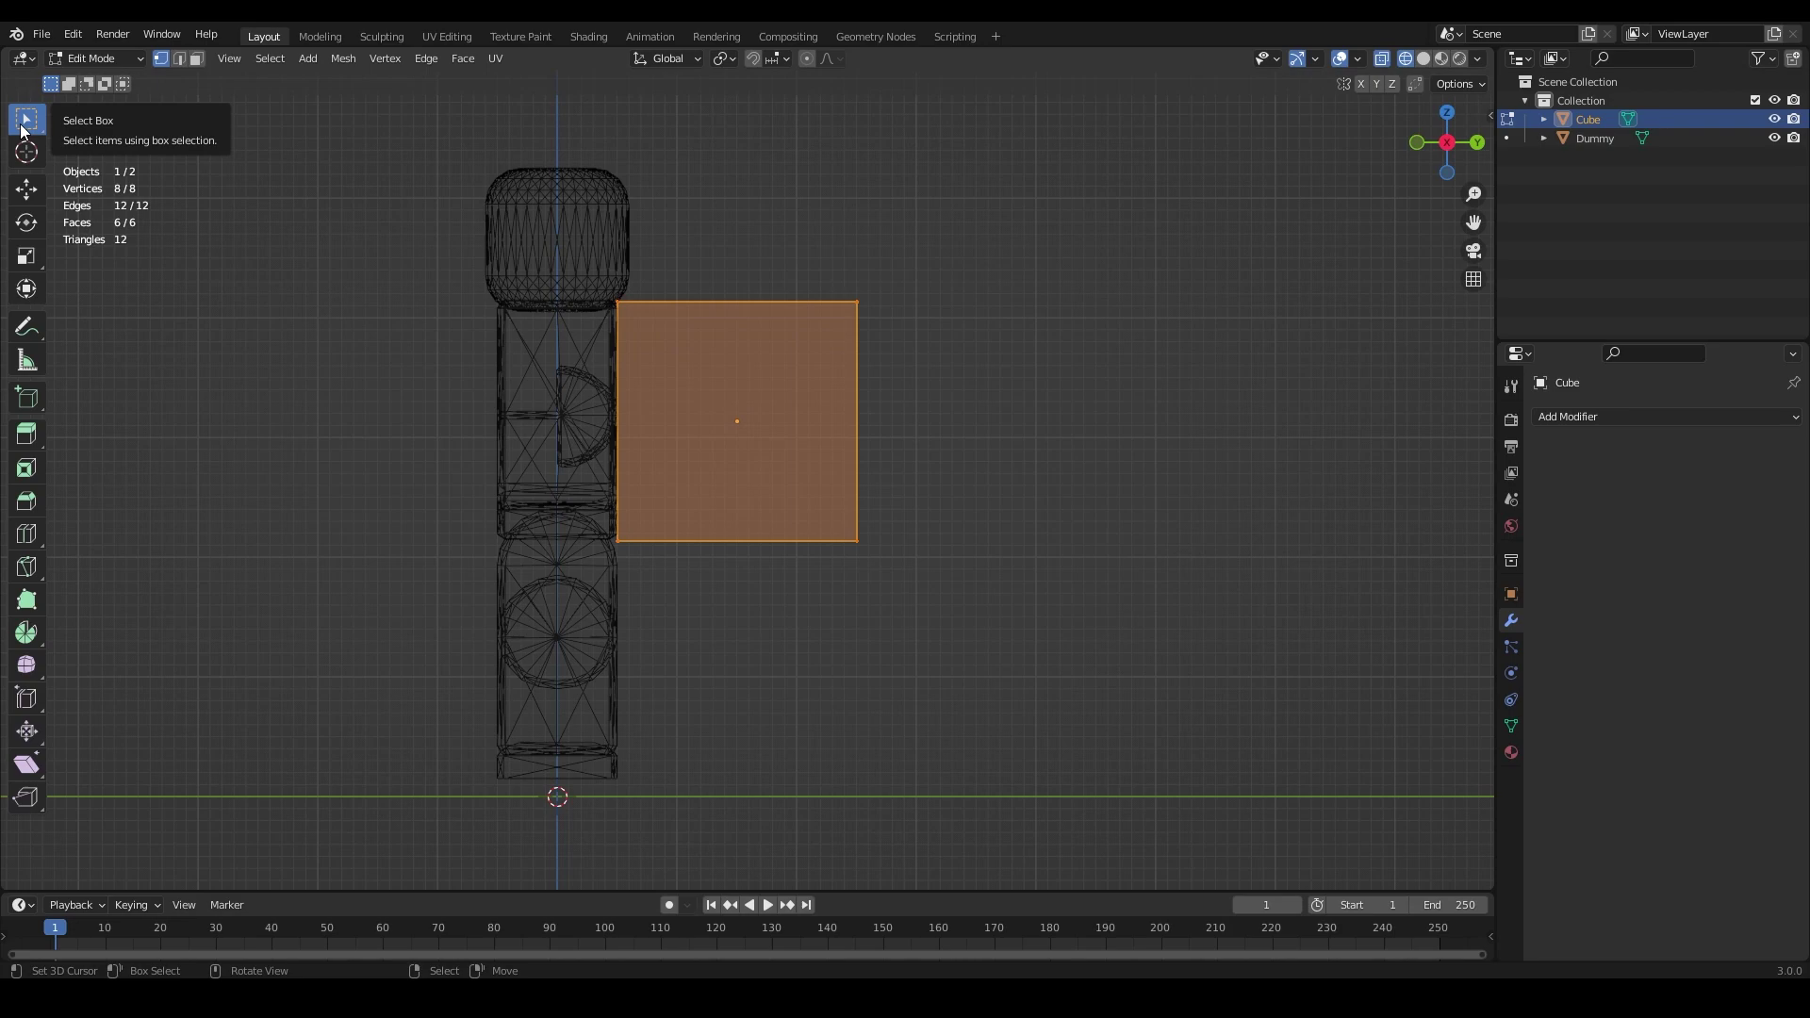
Step: Box-select the four vertices of the cube's outer face and move them about 1.1 m along Y toward the dummy
left_click_drag(792, 223, 1006, 731)
left_click_drag(978, 501, 788, 274)
left_click_drag(868, 201, 608, 618)
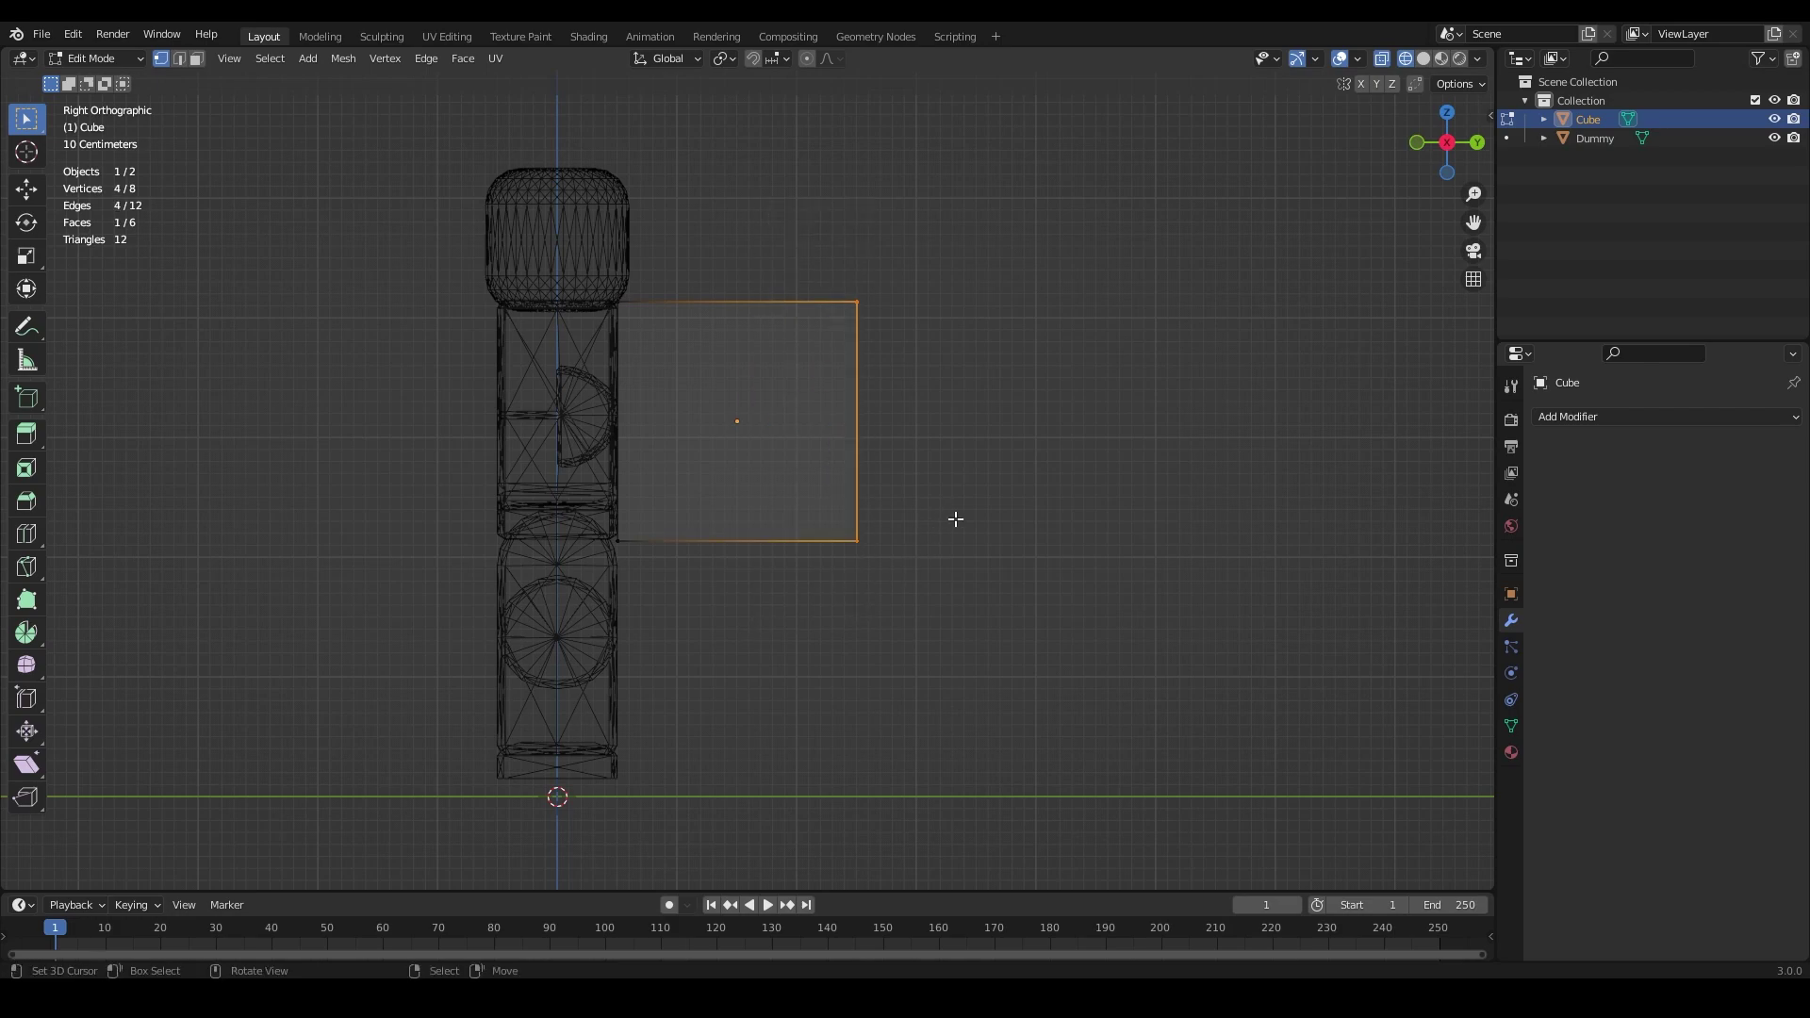
key("g")
key("y")
mouse_move(816, 536)
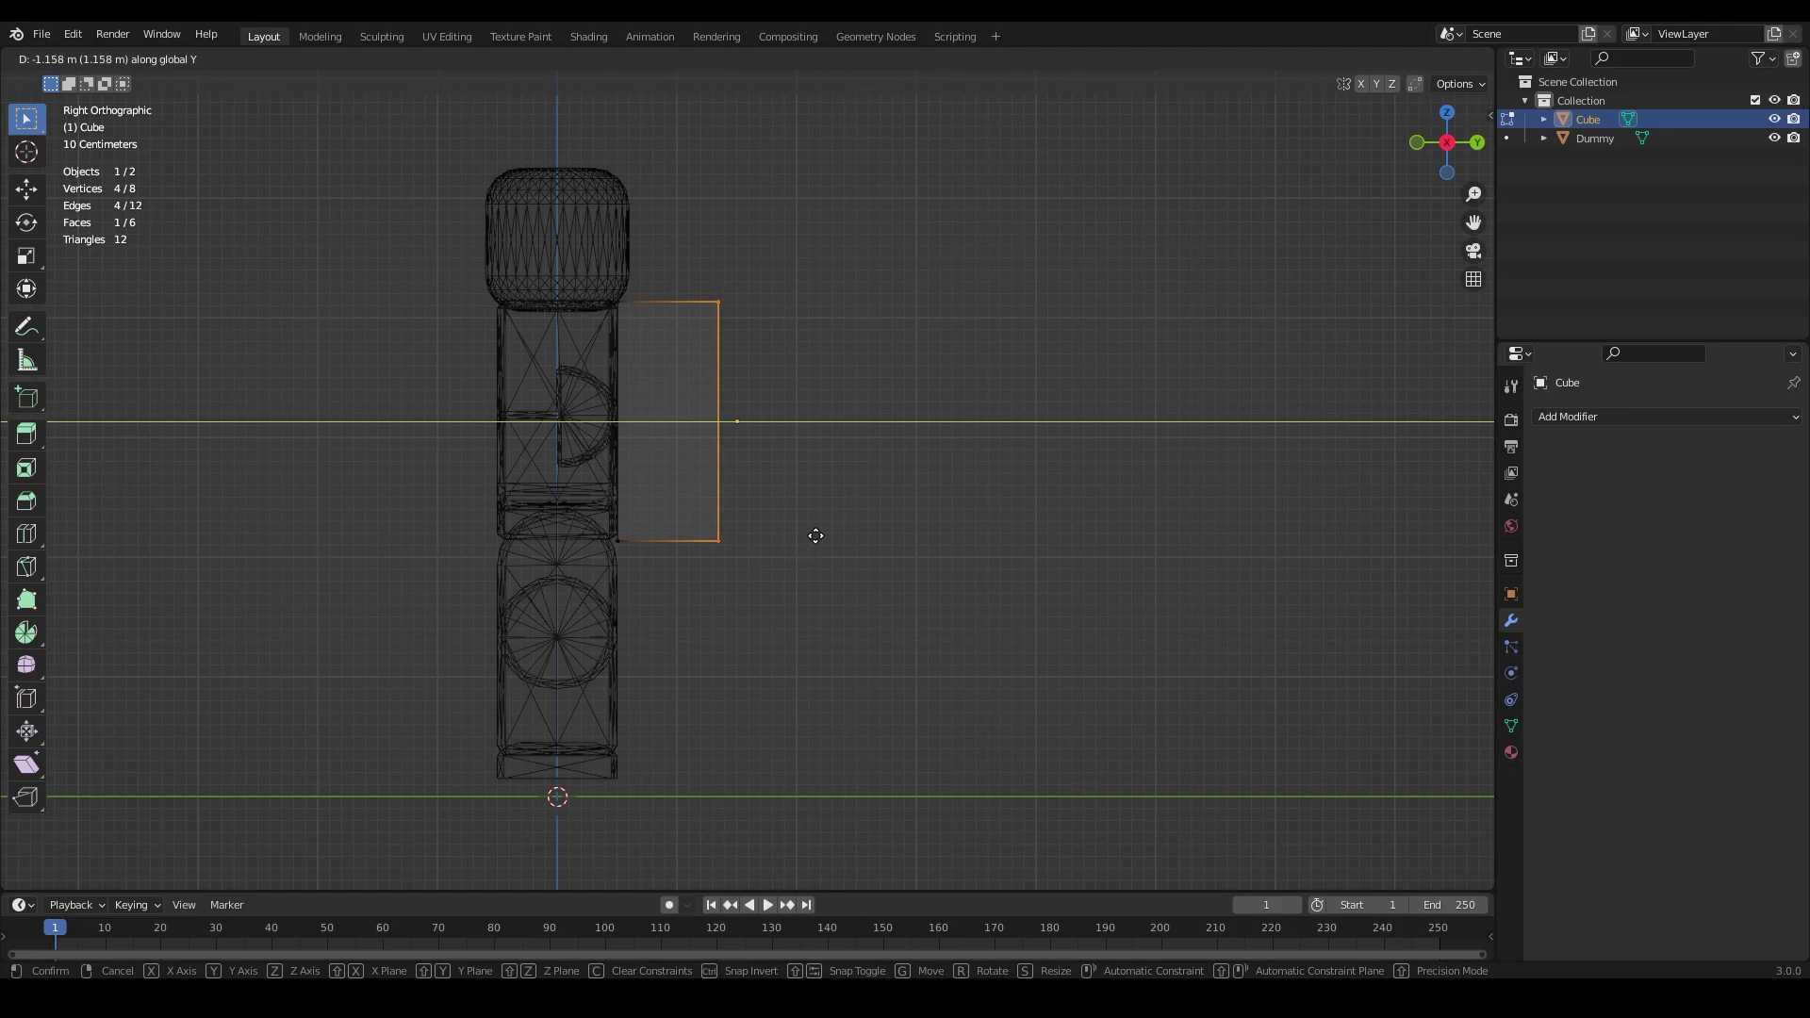
left_click(824, 539)
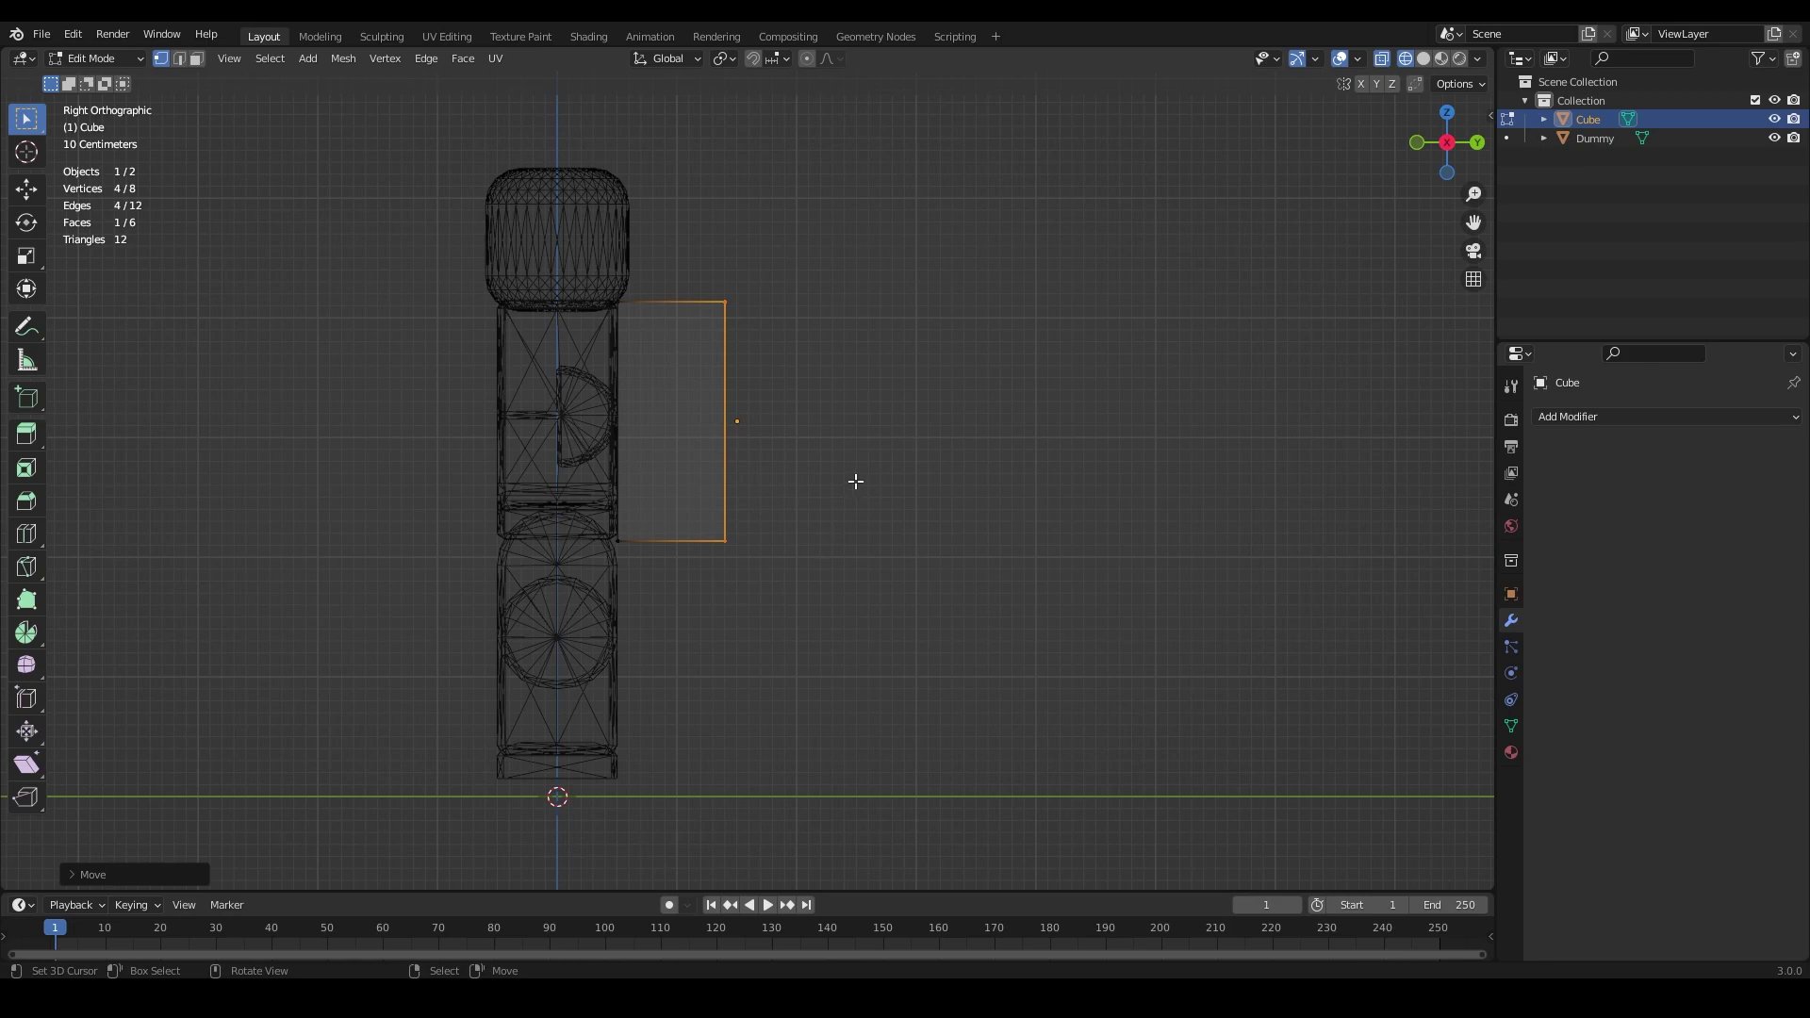
Step: Return the cube to Object Mode with solid shading and save the file backpack.blend
scroll(852, 481, "down", 2)
middle_click_drag(853, 481, 740, 564)
key("Tab")
scroll(738, 558, "up", 1)
key("shift+z")
mouse_move(714, 448)
middle_mouse_down()
mouse_move(745, 423)
mouse_move(861, 436)
middle_mouse_up()
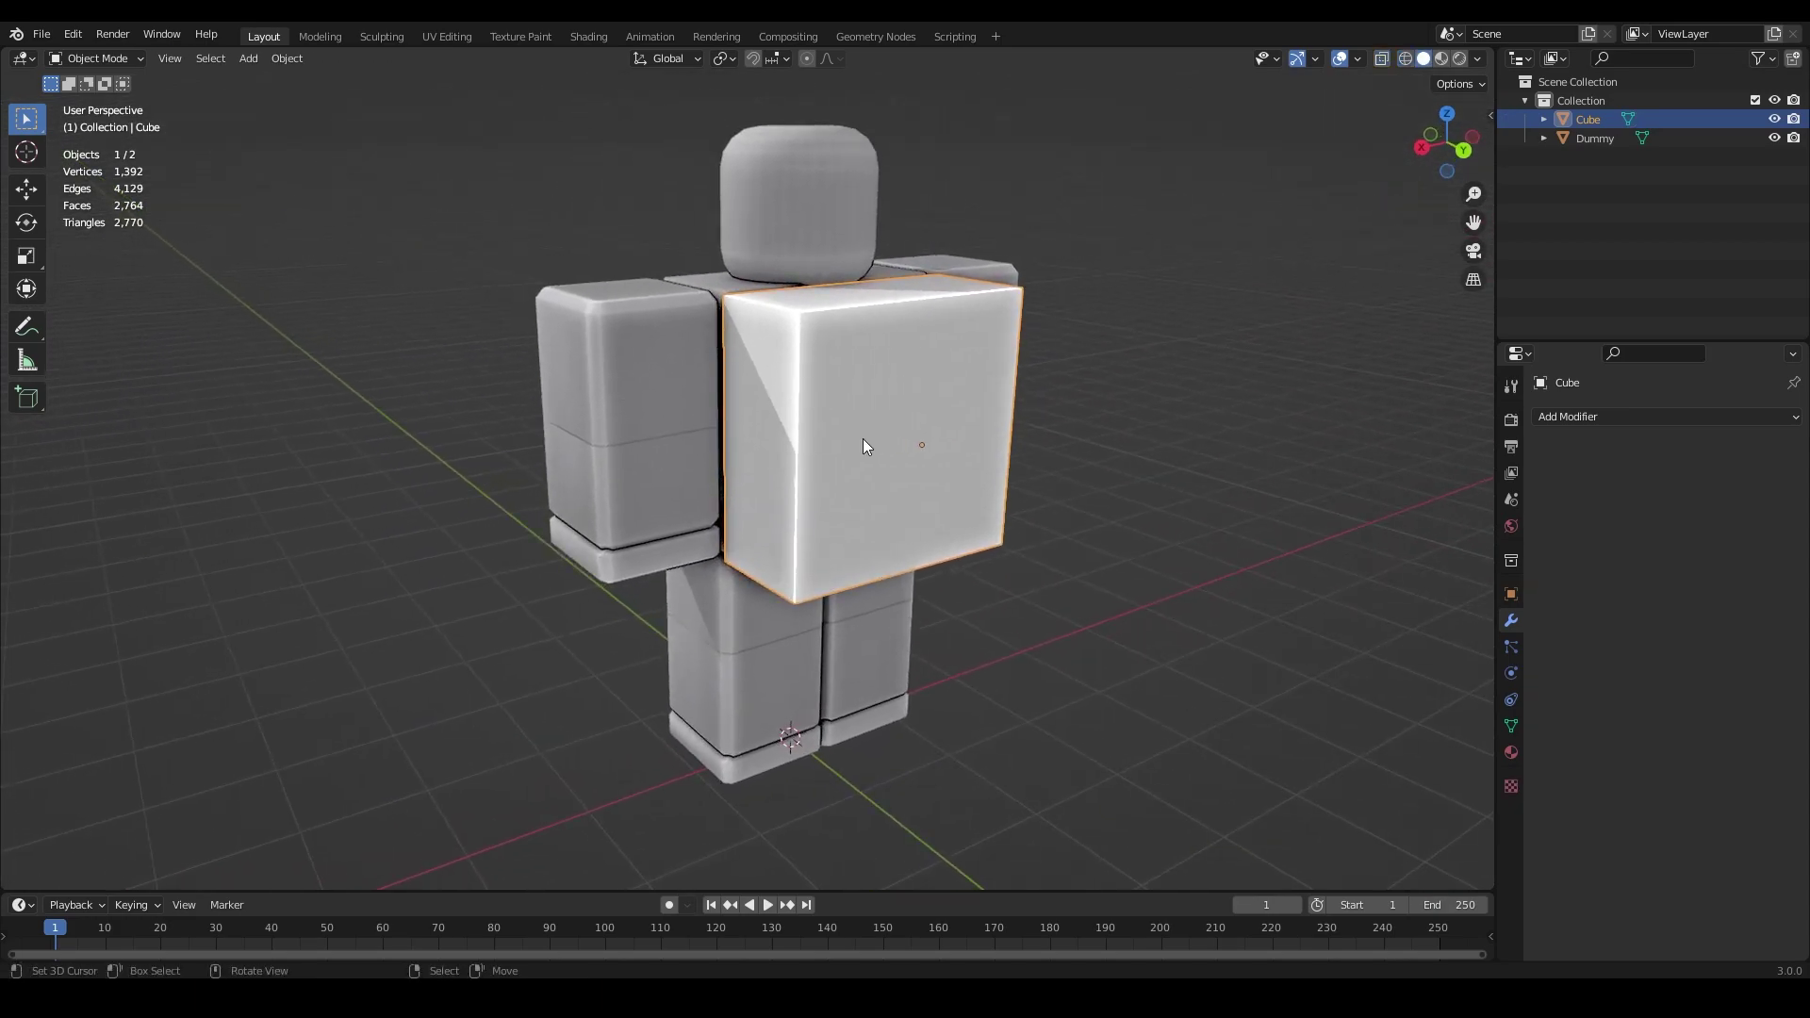
key("ctrl+s")
scroll(1043, 600, "up", 2)
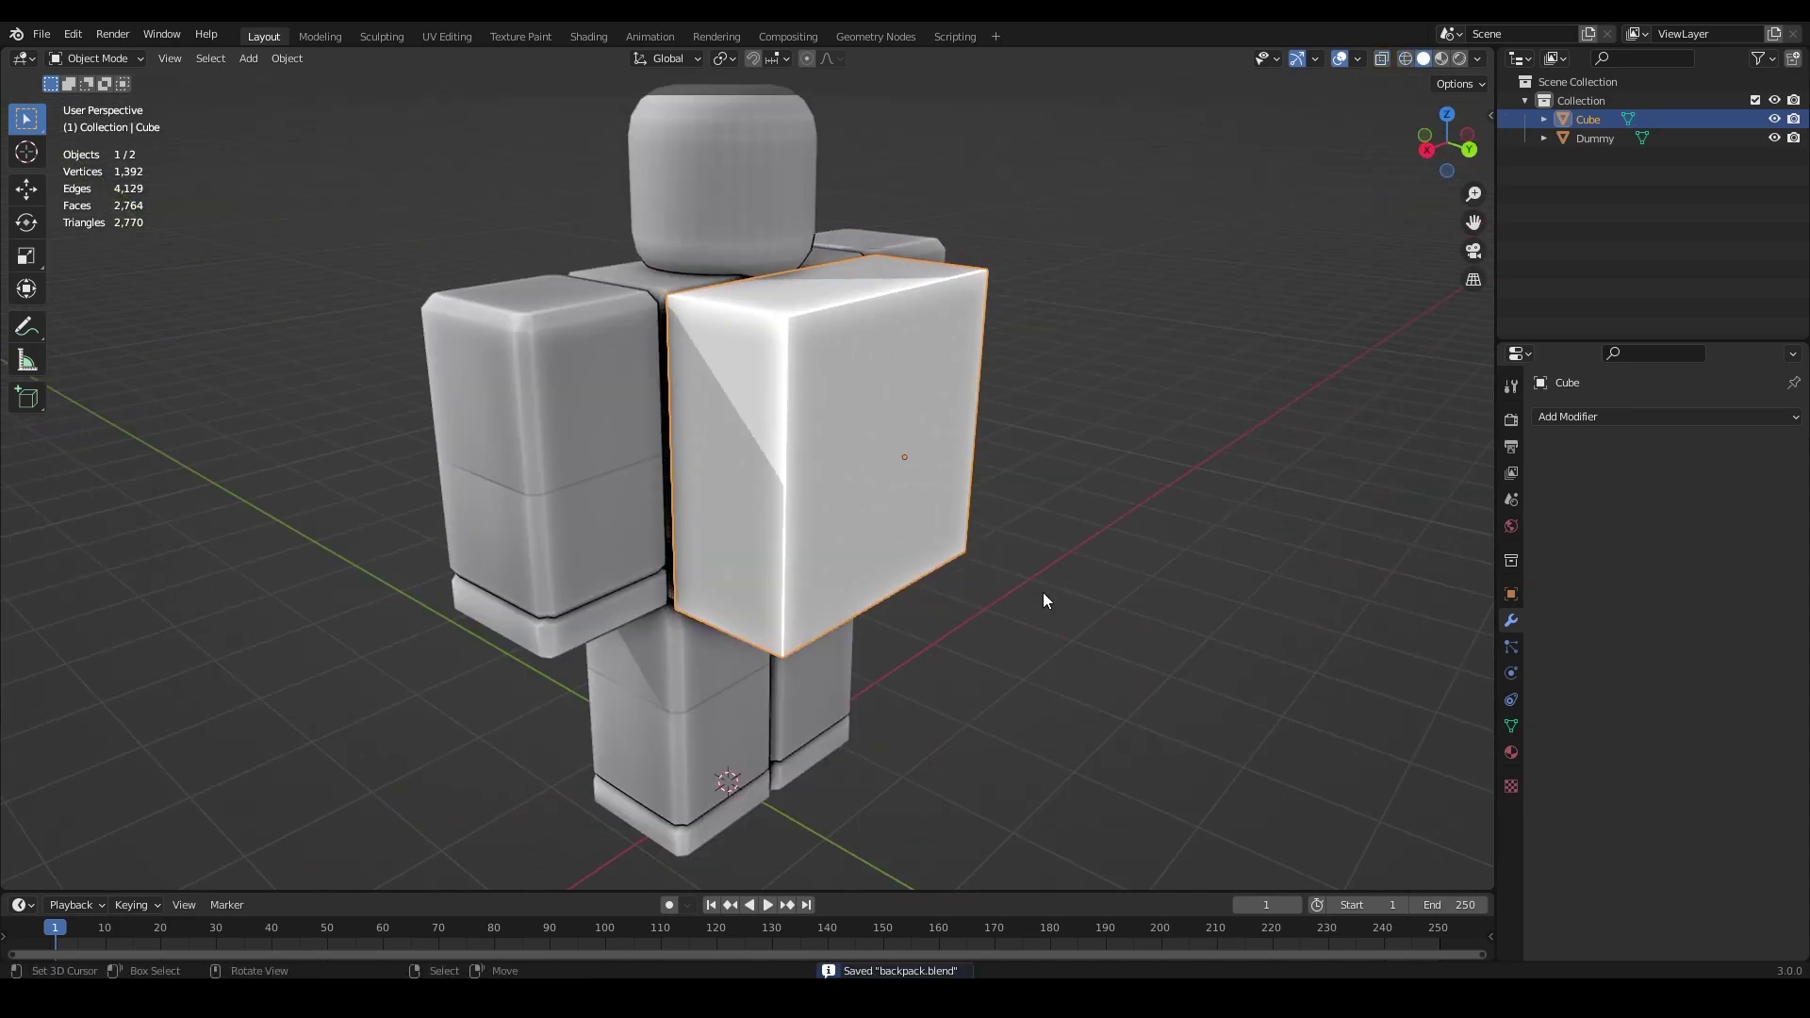
Step: Add a Subdivision modifier with viewport level 2 to the cube and view it from behind the dummy
key("ctrl+2")
middle_click_drag(1045, 592, 772, 529)
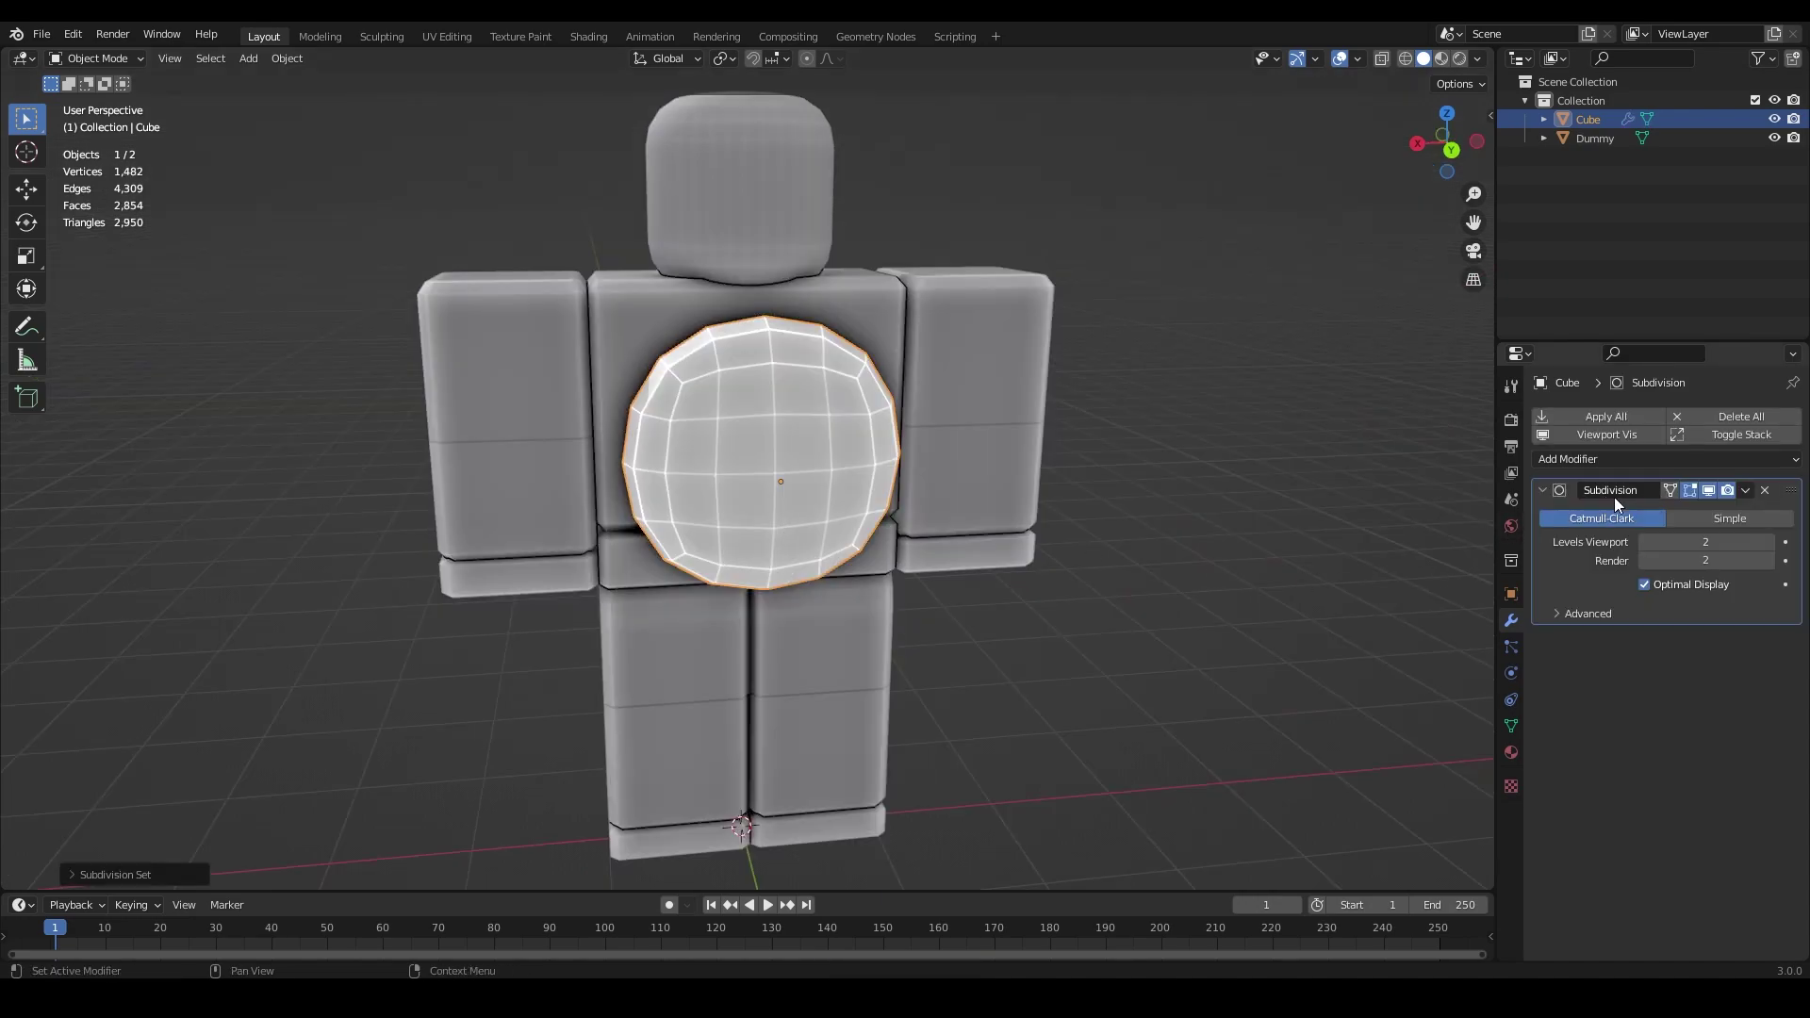
scroll(1331, 556, "up", 2)
middle_click_drag(1321, 557, 1388, 551)
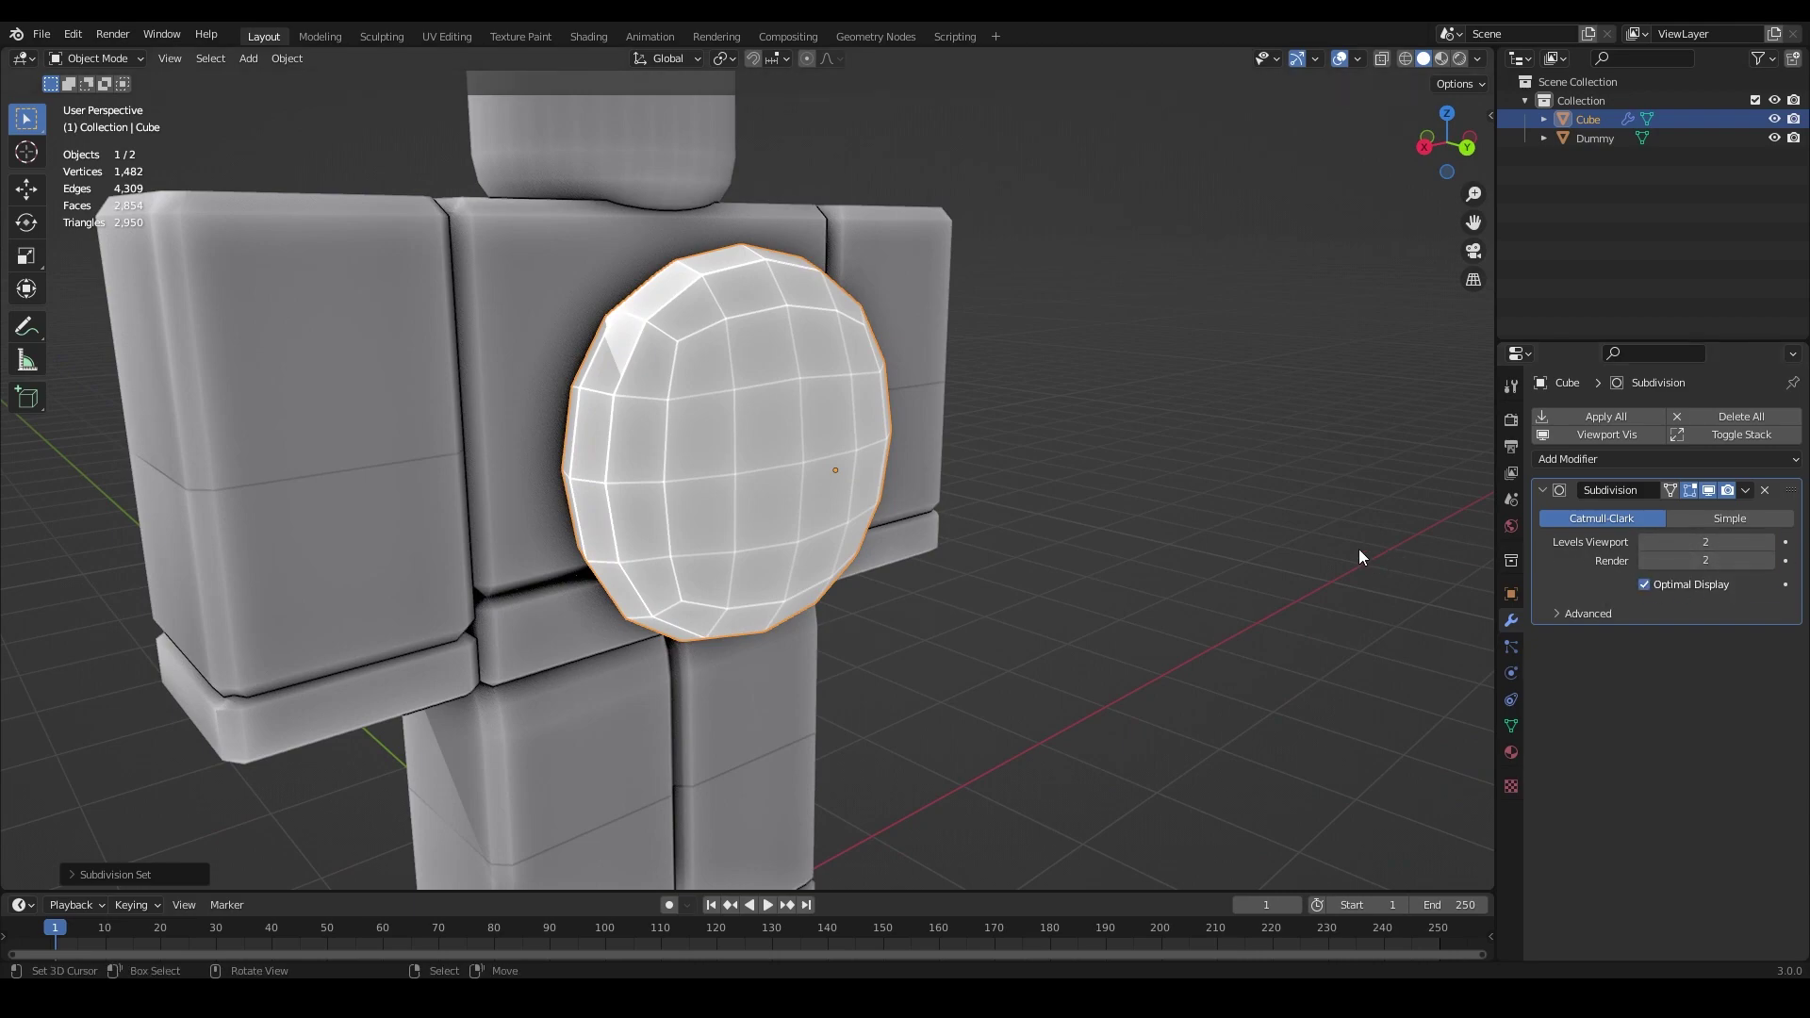
Step: Try viewport subdivision levels 1, 2, 3 and 4 on the cube and return it to level 2
key("ctrl+1")
scroll(1215, 478, "down", 4)
mouse_move(1037, 392)
middle_mouse_down()
mouse_move(914, 398)
mouse_move(1021, 396)
middle_mouse_up()
key("ctrl+2")
key("ctrl+3")
key("ctrl+4")
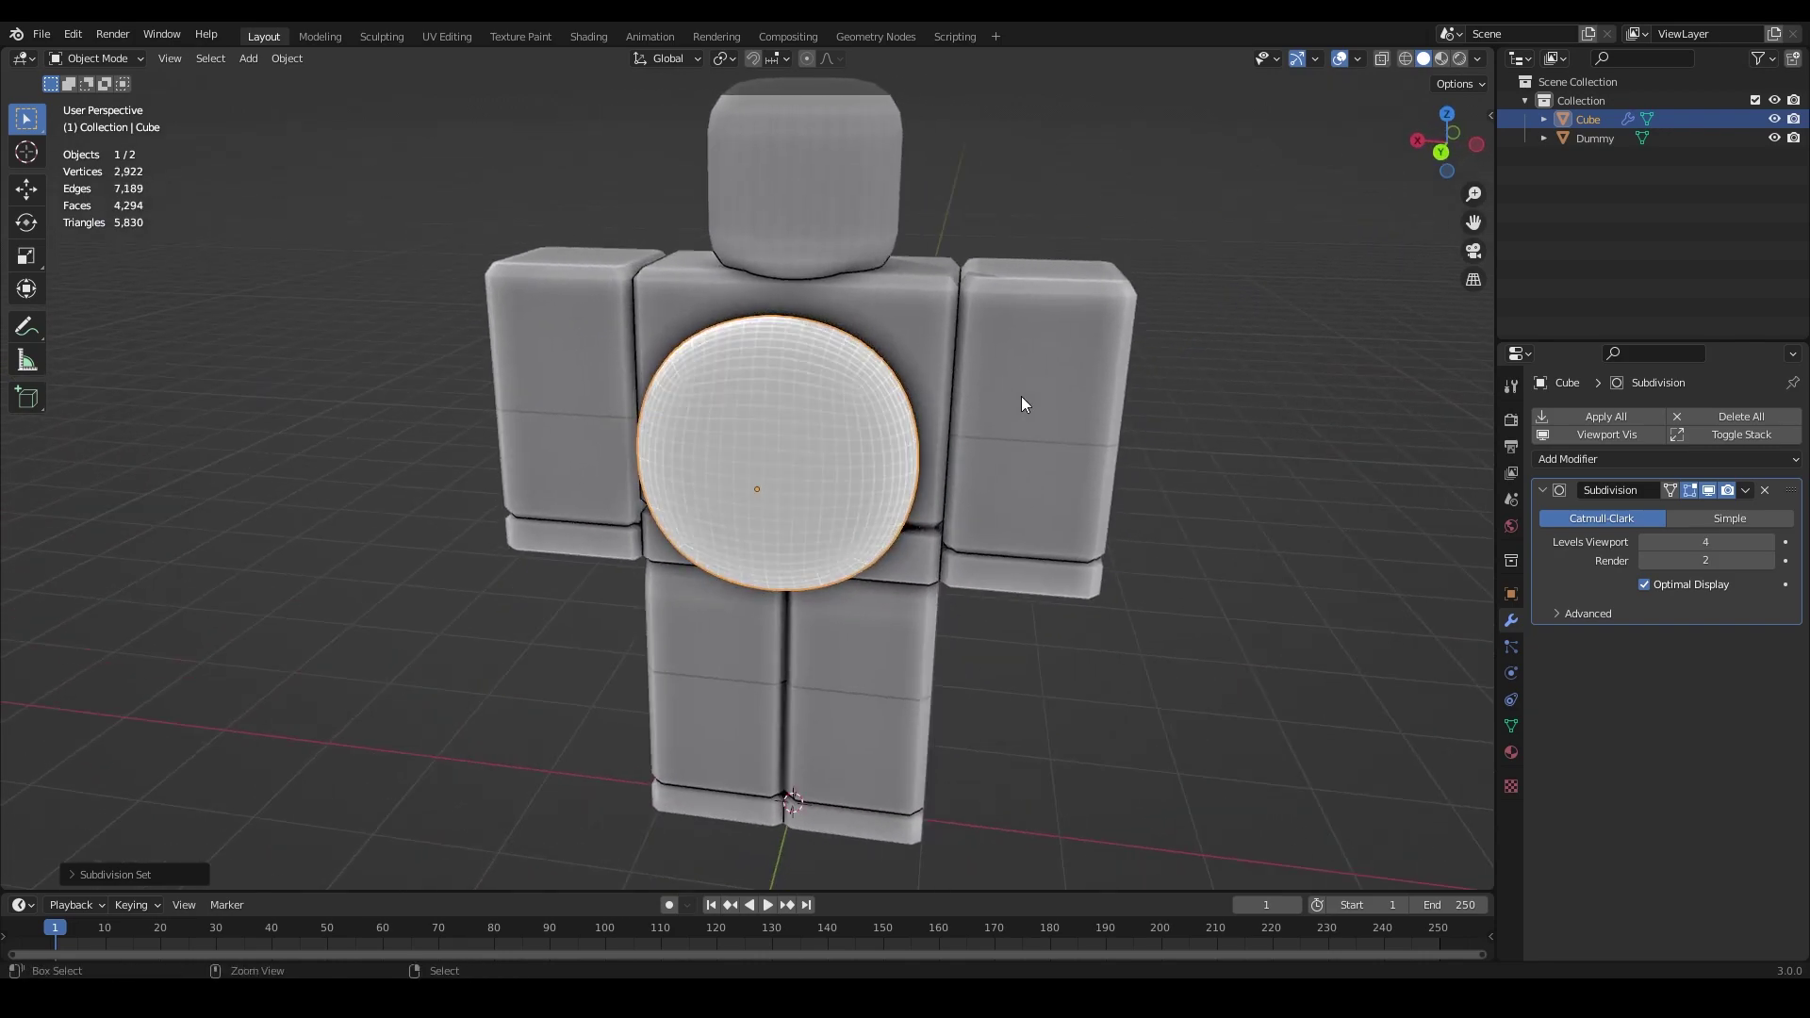
key("ctrl+2")
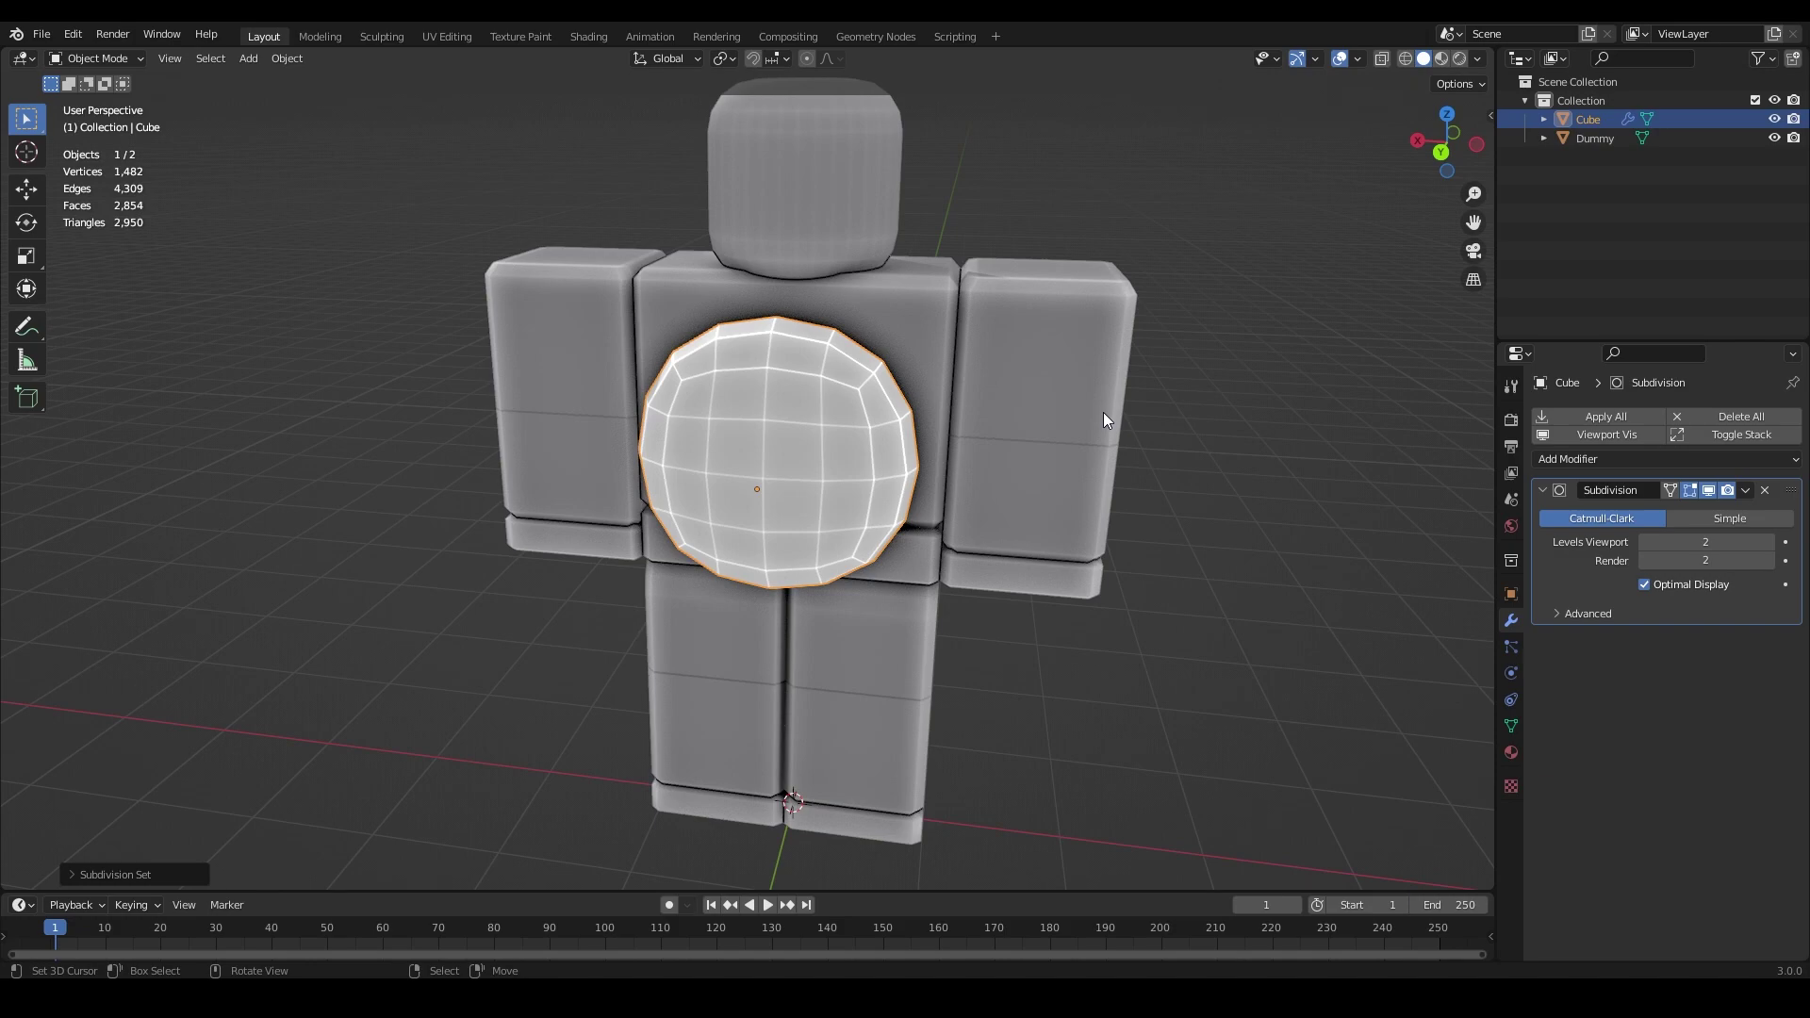
Step: Enter Edit Mode on the subdivided cube with its outer corner edges in view
middle_click_drag(1104, 411, 882, 337)
scroll(611, 319, "up", 4)
key("Tab")
key("Tab")
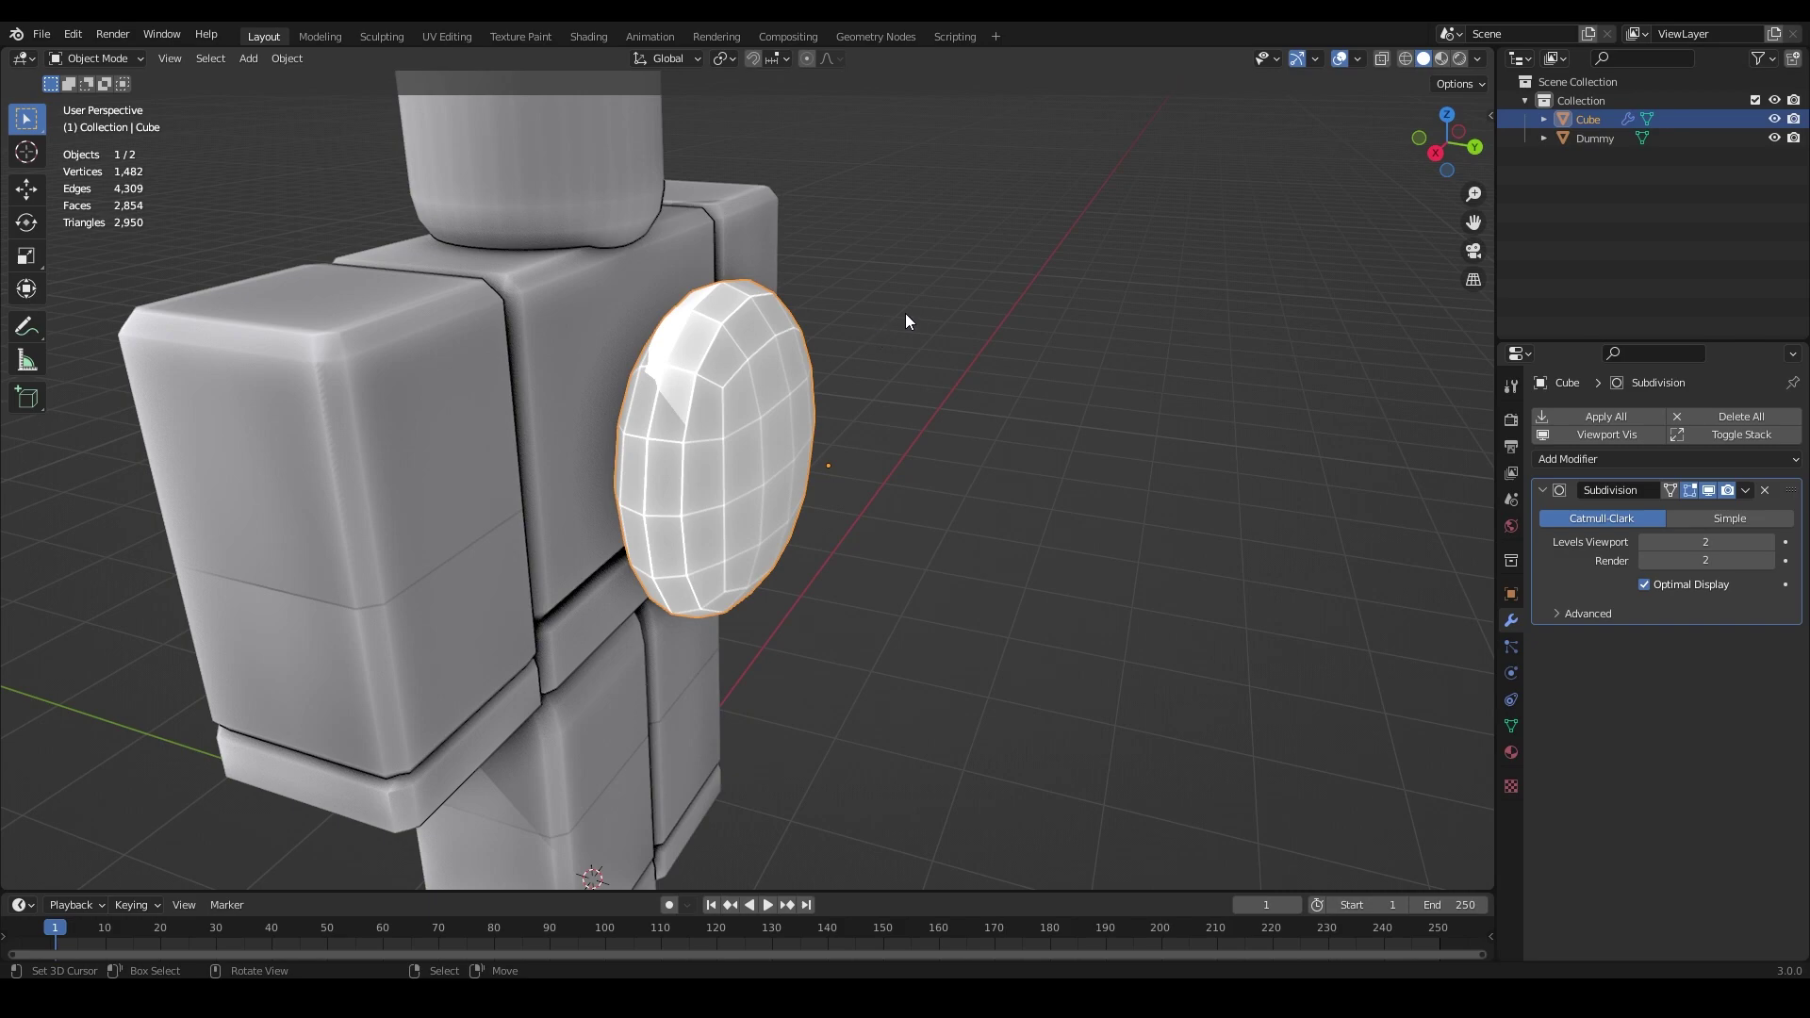
scroll(896, 309, "down", 4)
scroll(848, 311, "up", 4)
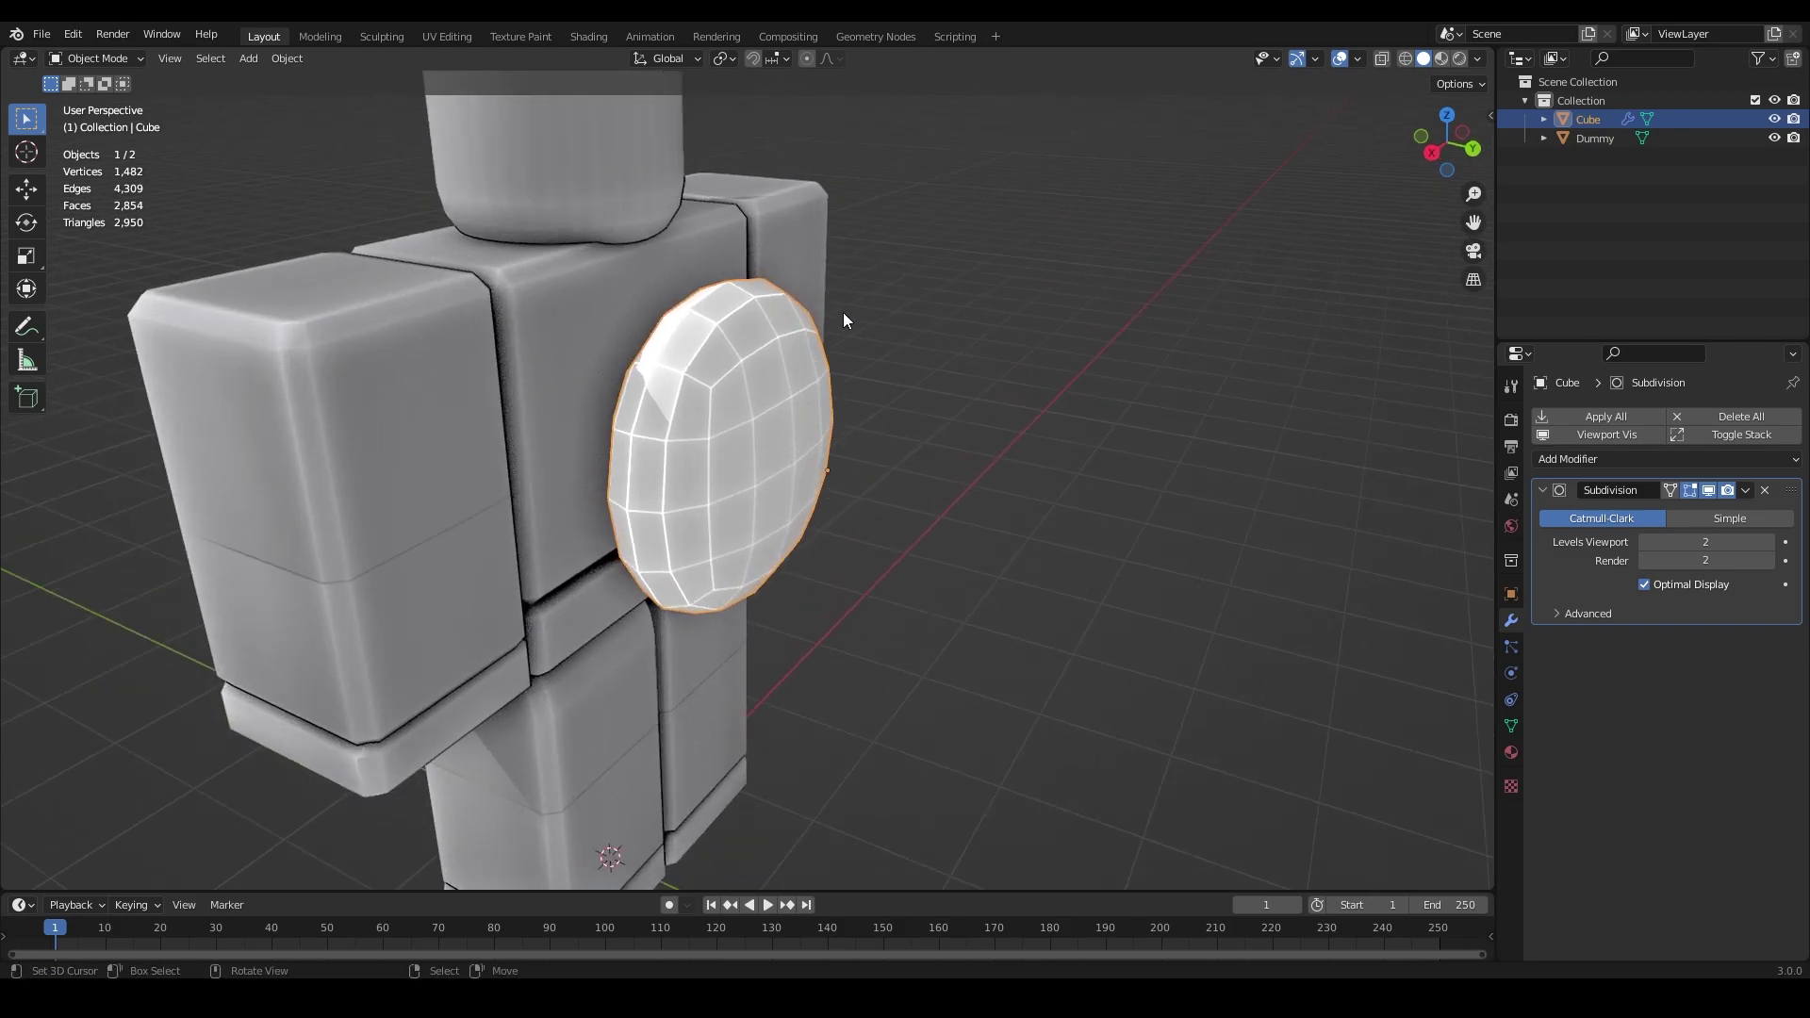
scroll(852, 317, "down", 2)
key("Tab")
scroll(906, 273, "up", 1)
Step: Try moving the vertical edge at the cube's outer corner away from the dummy and undo the move
left_click(915, 261)
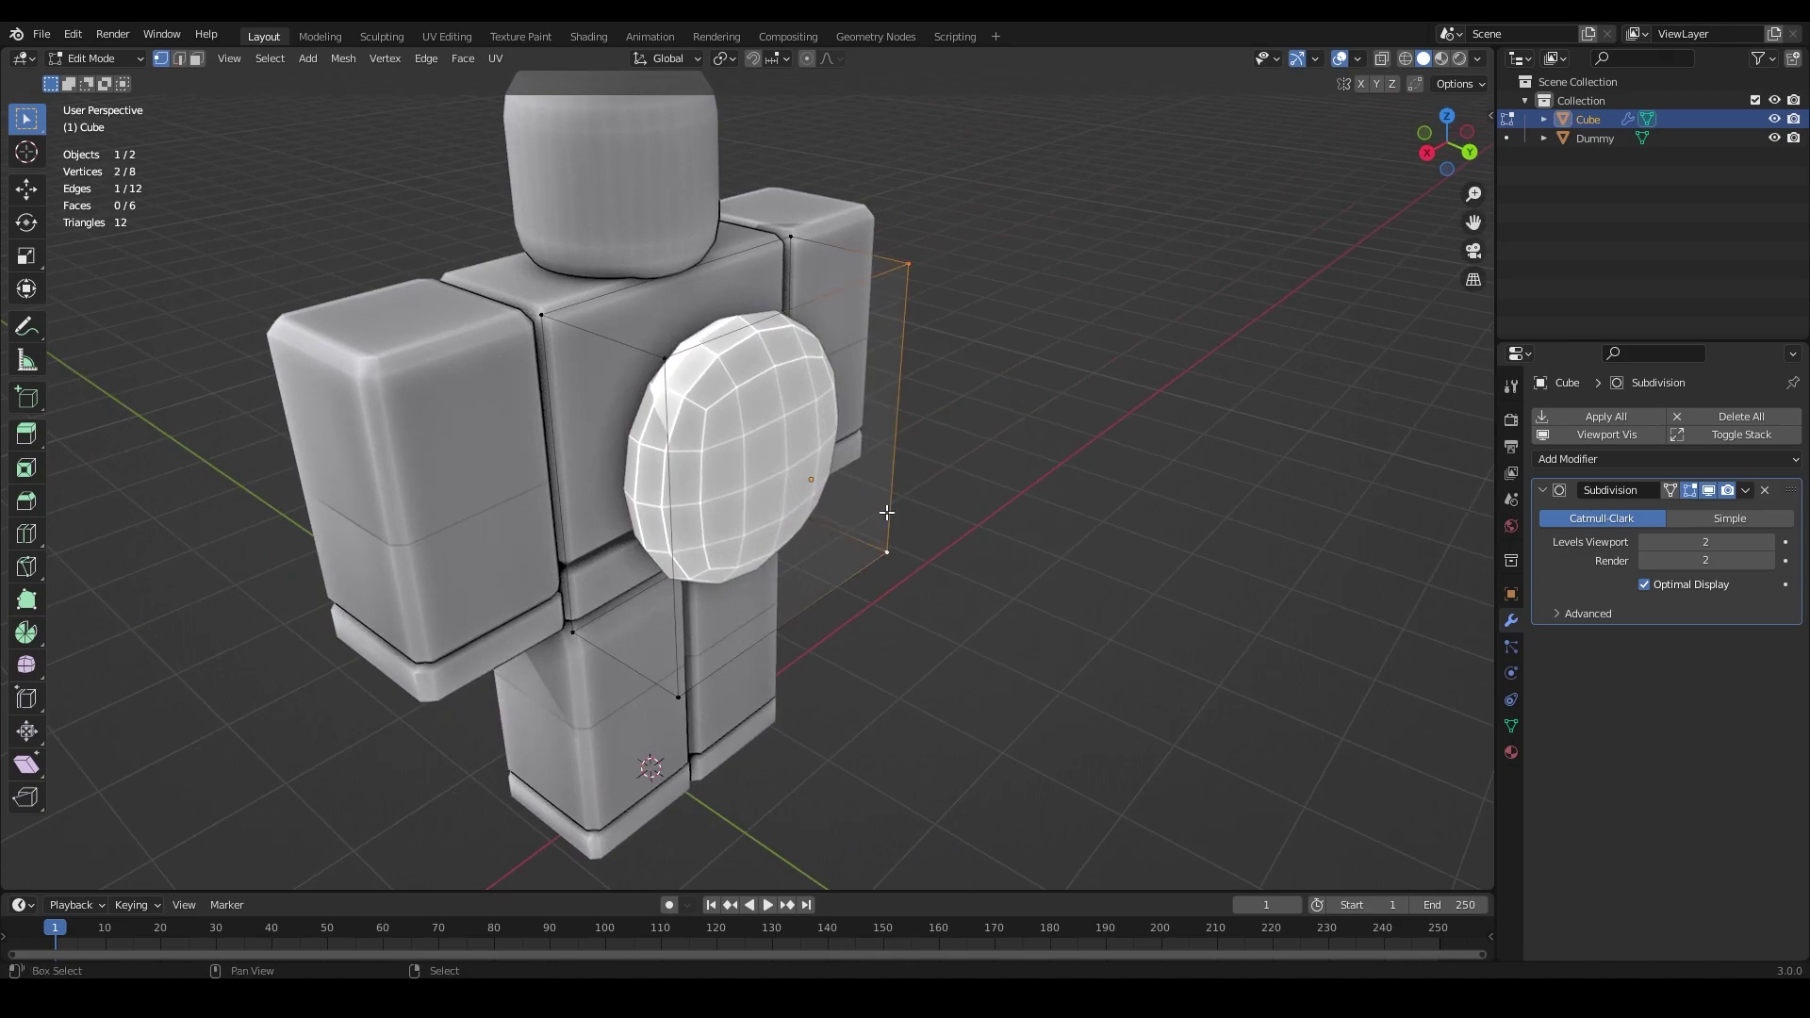
key("g")
left_click(1253, 405)
middle_click_drag(1253, 405, 835, 316)
key("ctrl+z")
key("ctrl+z")
Step: Add a loop cut around the cube parallel to the dummy's back and slide it about 0.87 toward the dummy
middle_click_drag(528, 292, 837, 278)
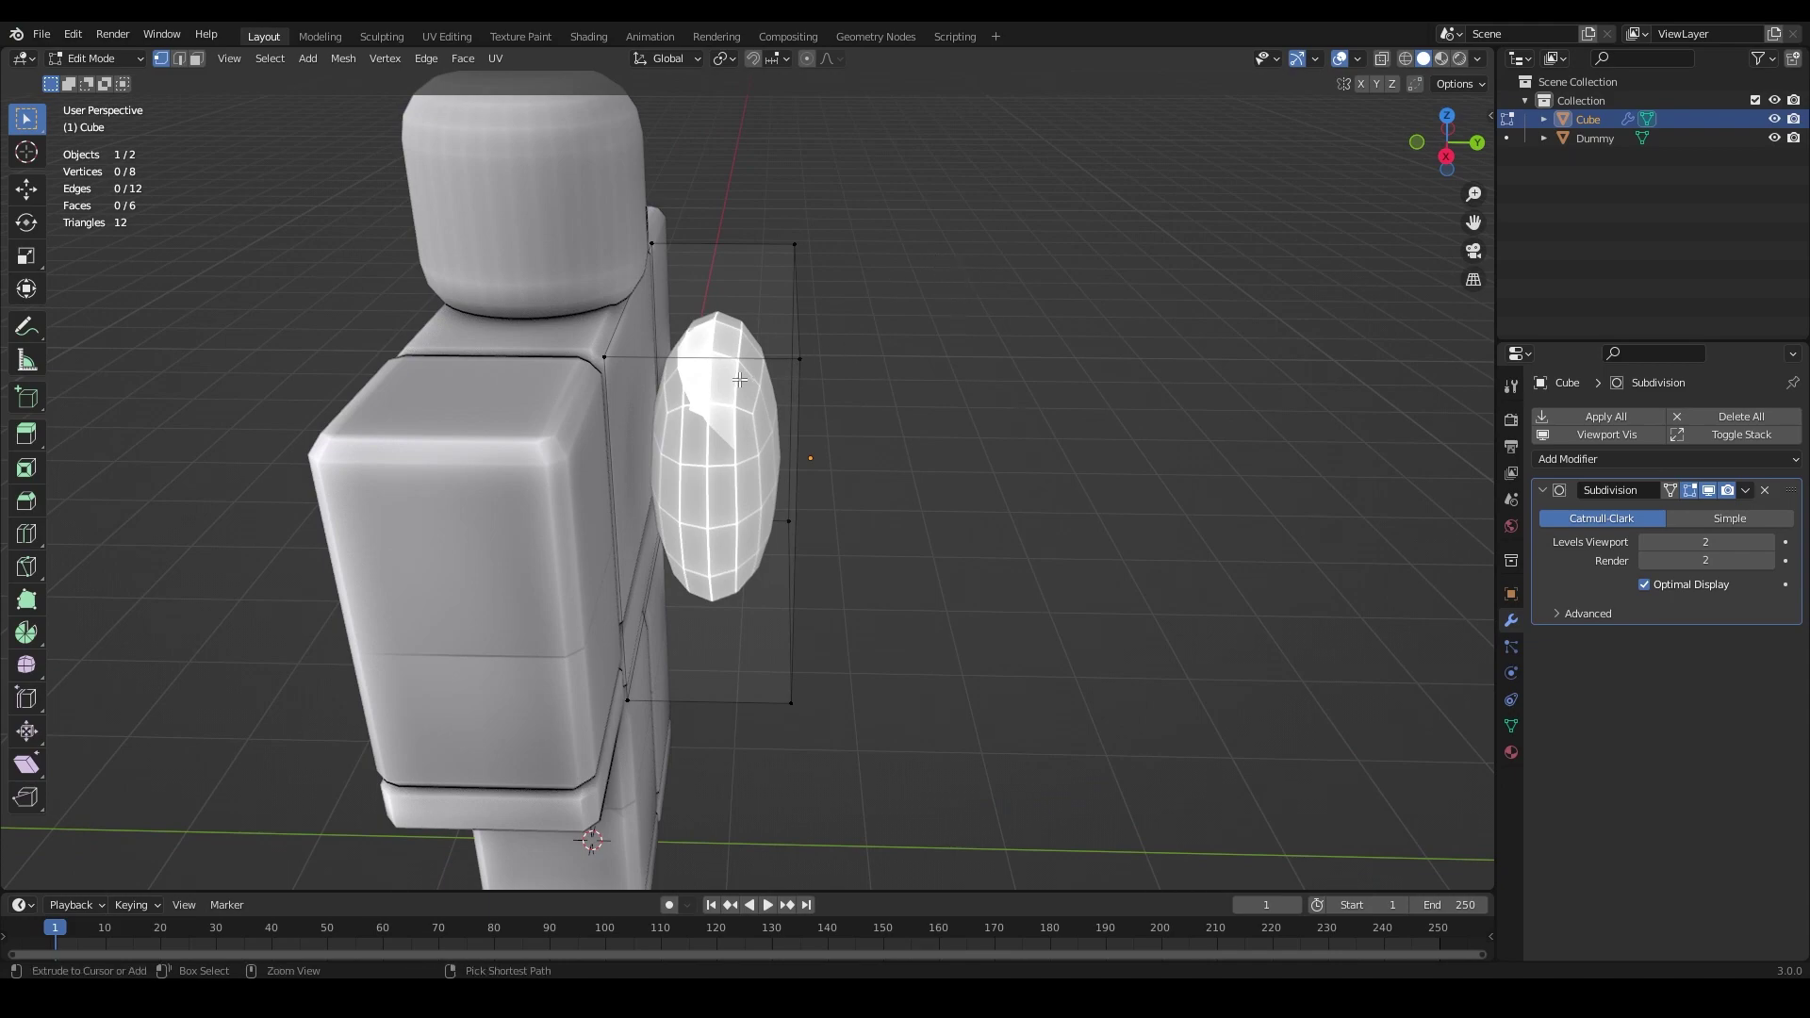
key("ctrl+r")
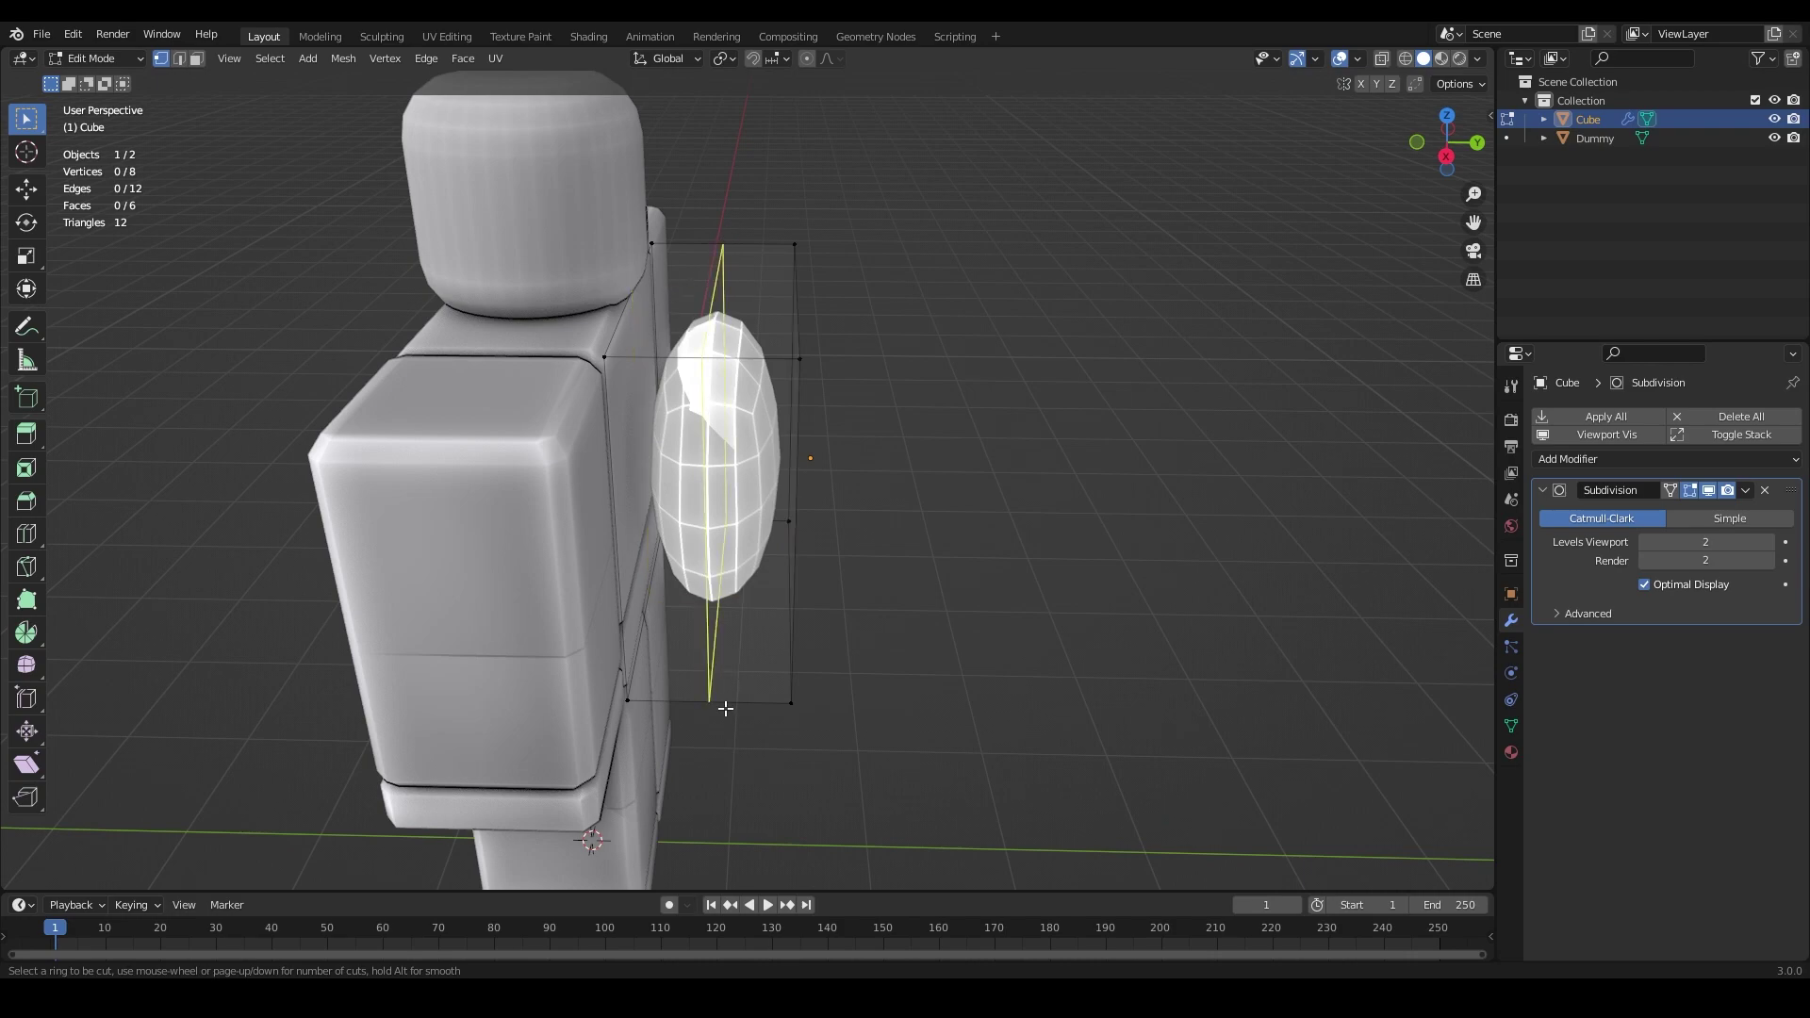
left_click(729, 353)
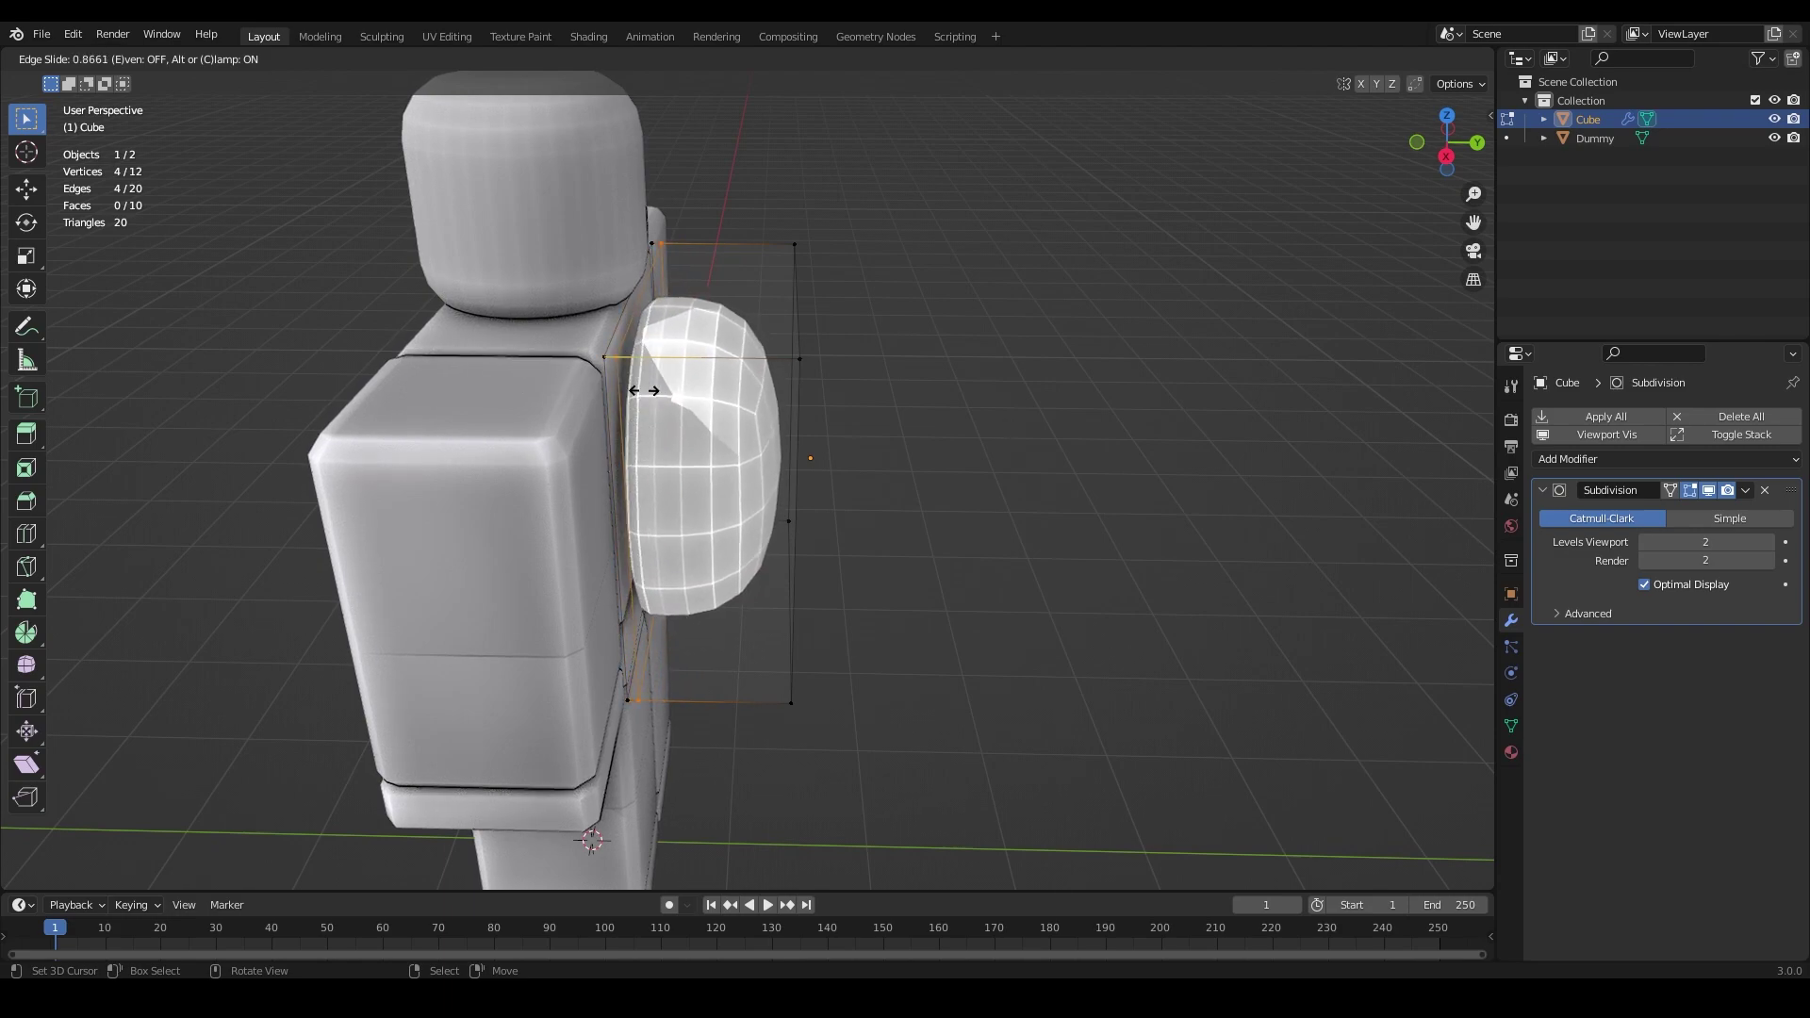
left_click(644, 391)
Step: Examine the rounded shape and its flattened inner side from behind and from the side, in Object Mode and Edit Mode
scroll(693, 348, "down", 5)
middle_click_drag(693, 348, 456, 315)
key("Tab")
scroll(627, 372, "up", 6)
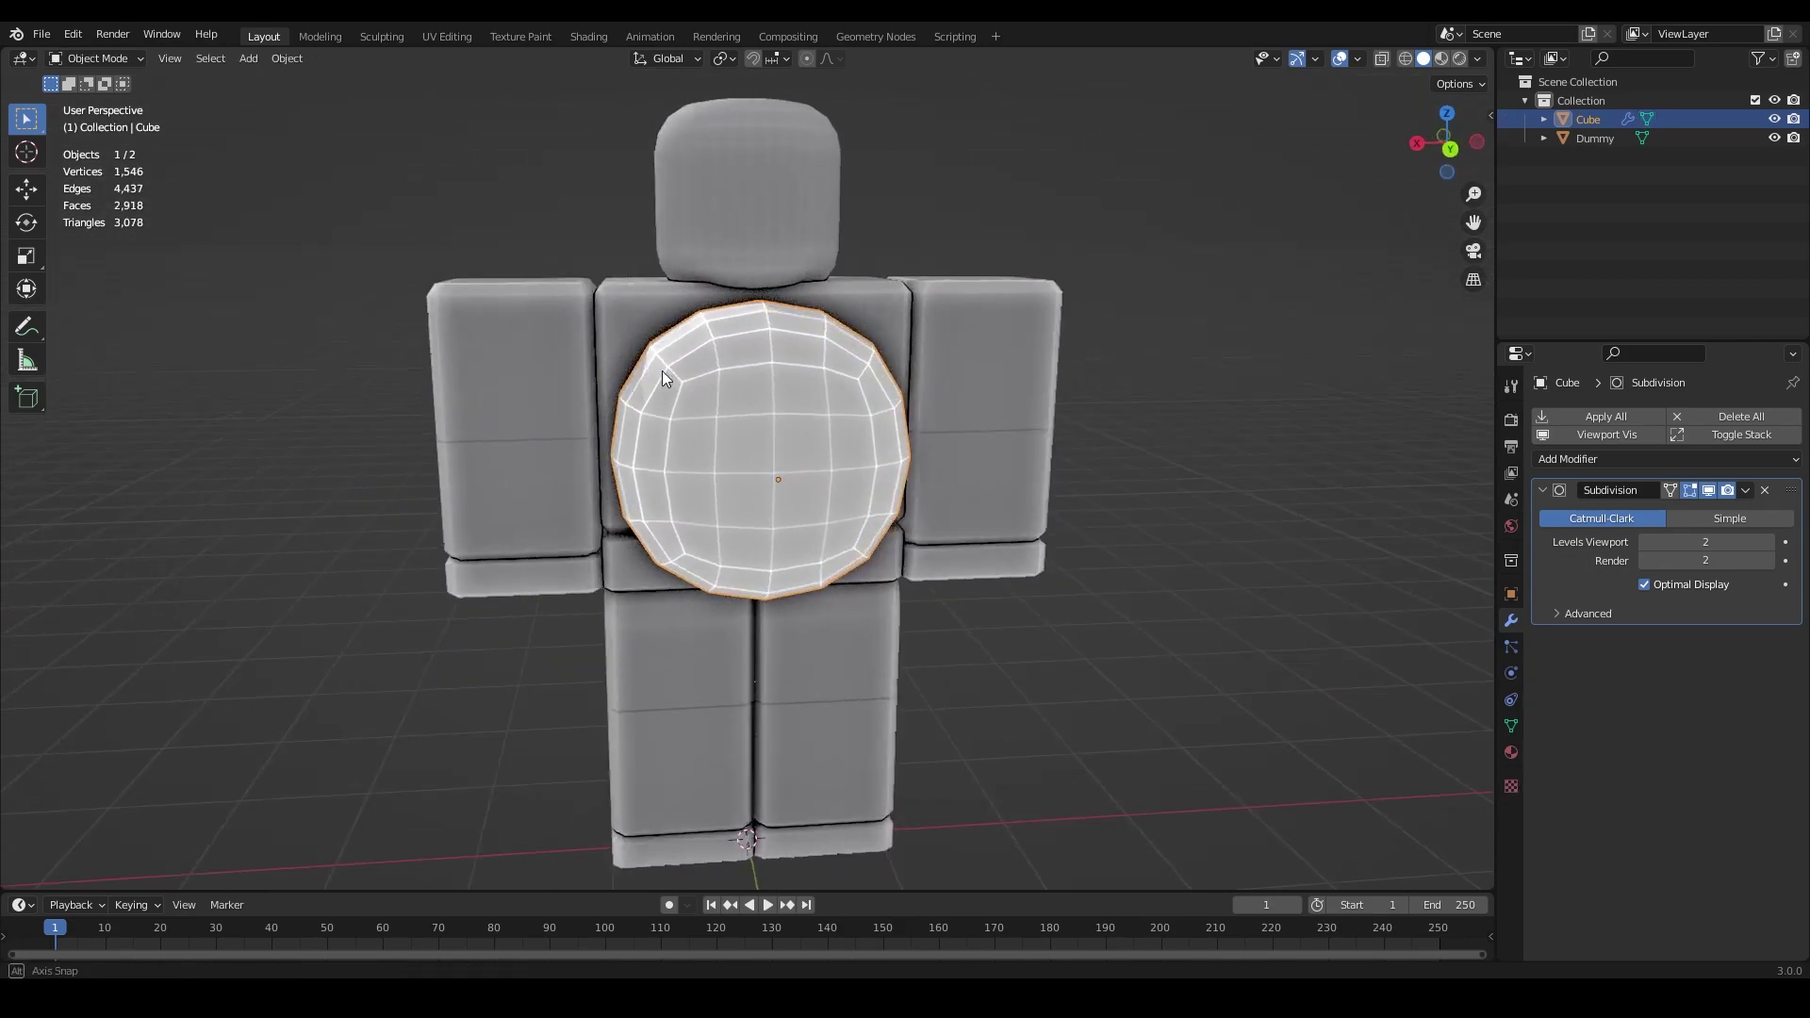
scroll(650, 370, "down", 4)
middle_click_drag(653, 383, 852, 398)
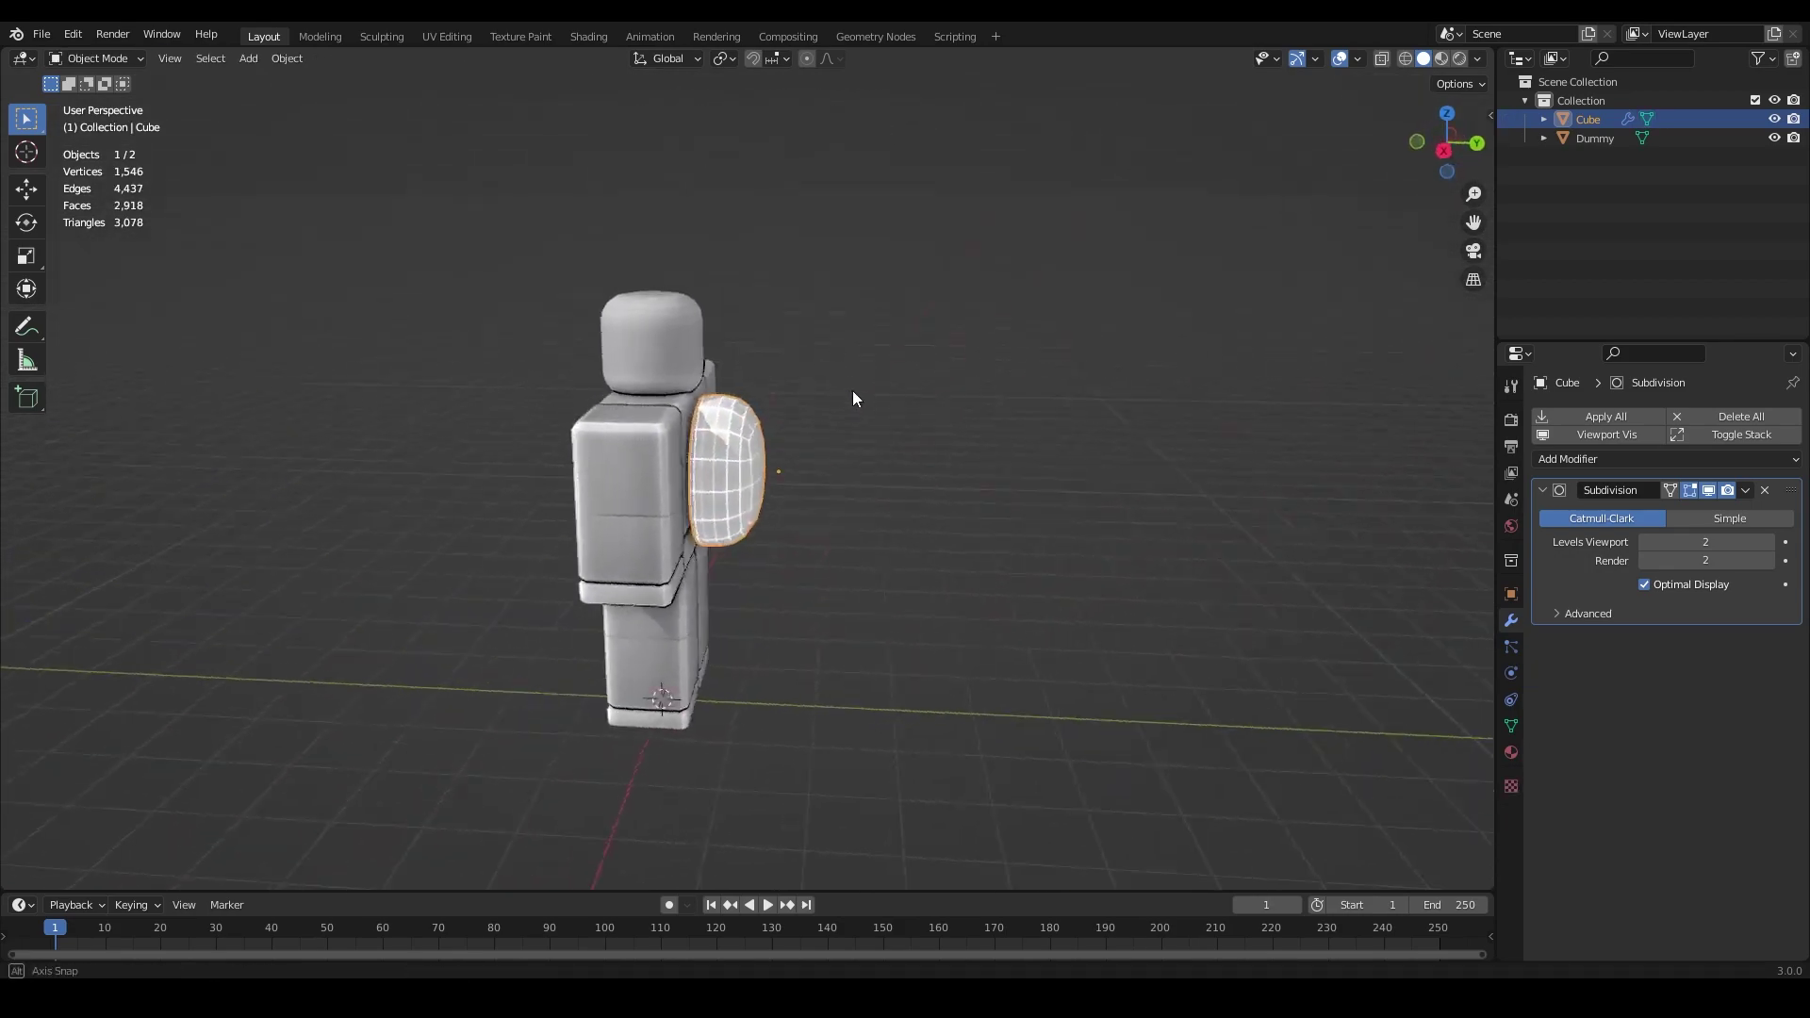
scroll(868, 405, "up", 4)
key("Tab")
scroll(613, 382, "up", 6)
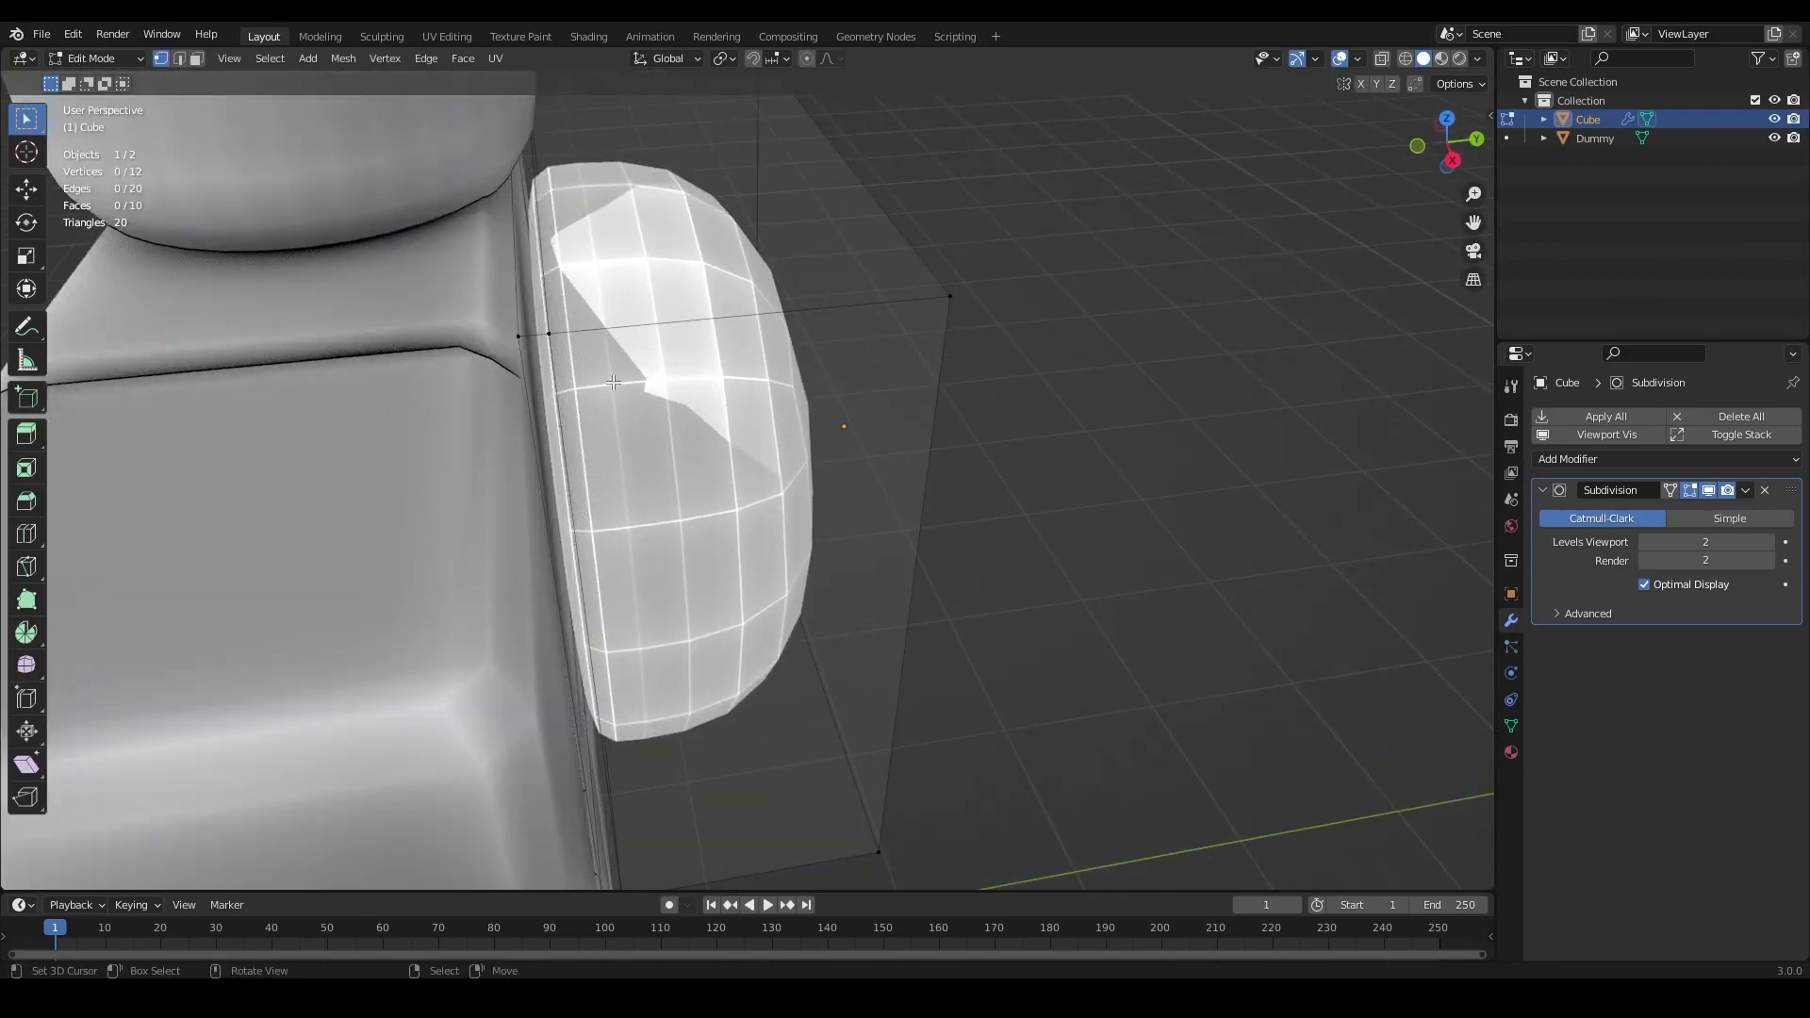
scroll(613, 382, "down", 5)
middle_click_drag(613, 382, 433, 377)
scroll(528, 301, "up", 3)
middle_click_drag(528, 302, 643, 325)
scroll(747, 384, "down", 4)
middle_click_drag(747, 385, 561, 363)
scroll(622, 387, "up", 2)
scroll(679, 363, "down", 4)
middle_click_drag(679, 363, 696, 344)
scroll(697, 345, "up", 2)
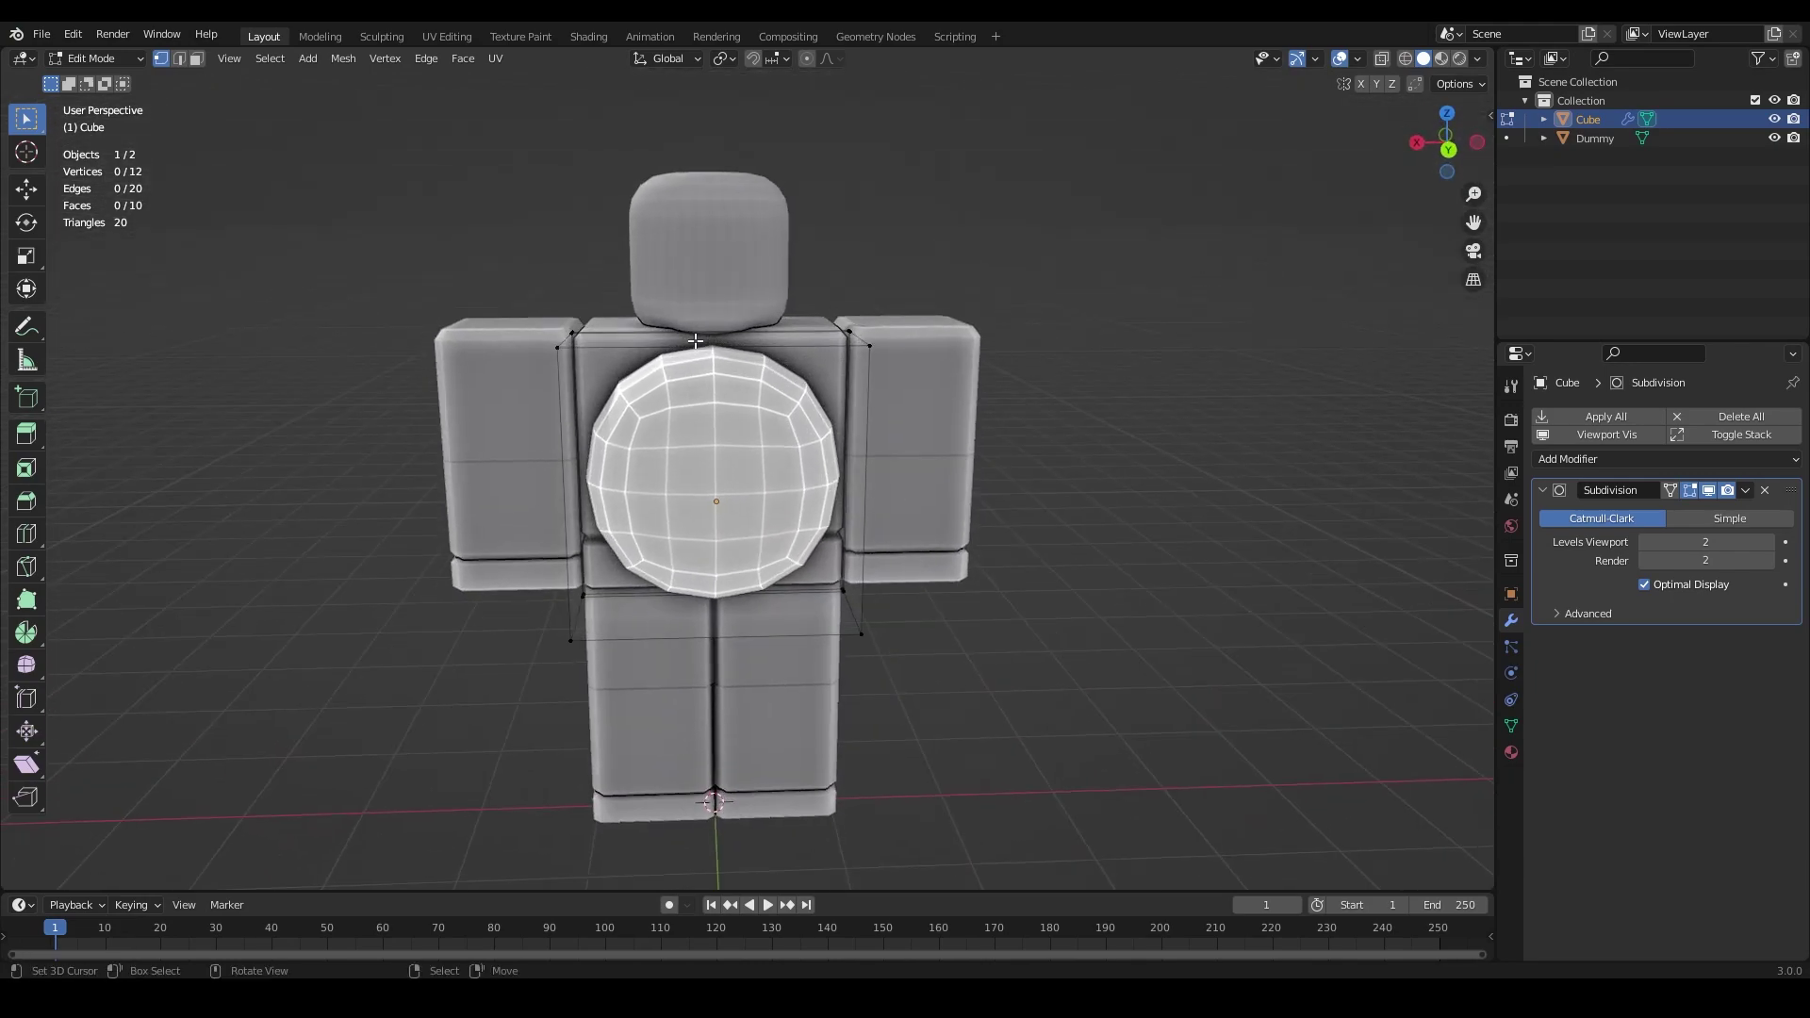
Step: Add two evenly spaced vertical loop cuts across the width of the shape and clear the selection
key("ctrl+r")
scroll(717, 350, "up", 1)
left_click(717, 350)
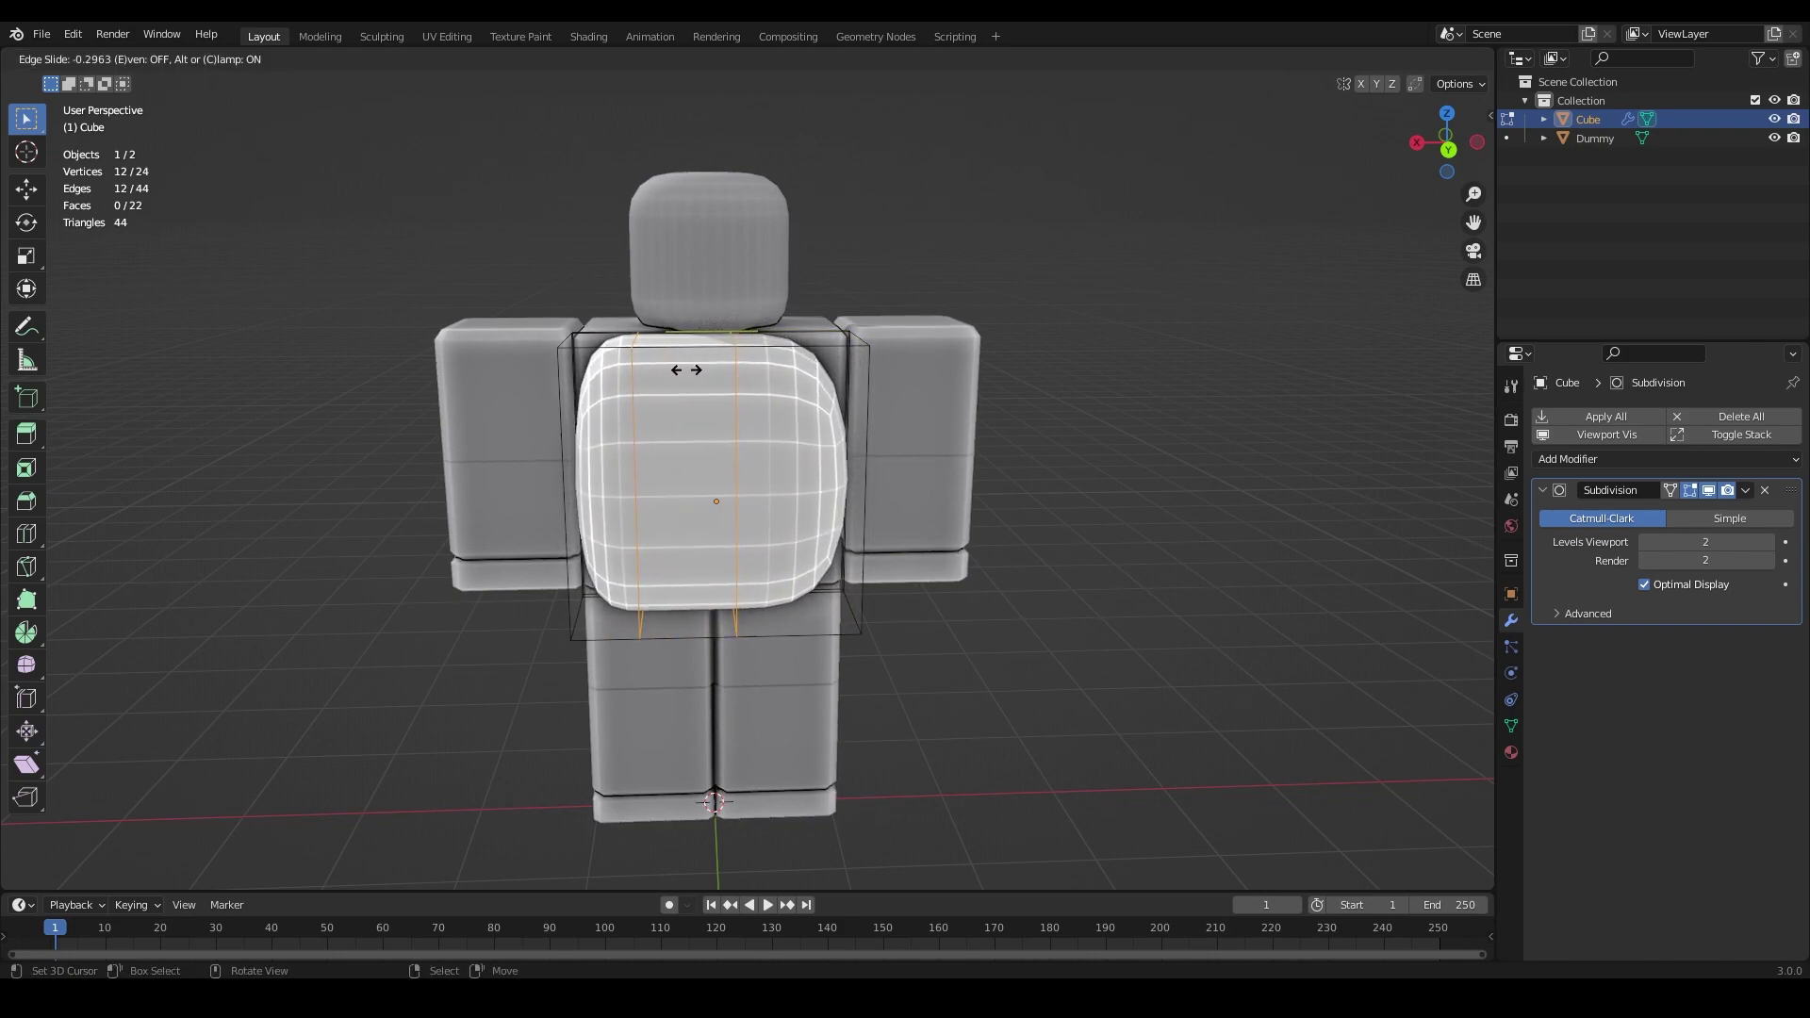
left_click(685, 369)
middle_click_drag(686, 370, 648, 407)
key("alt+a")
scroll(645, 408, "down", 2)
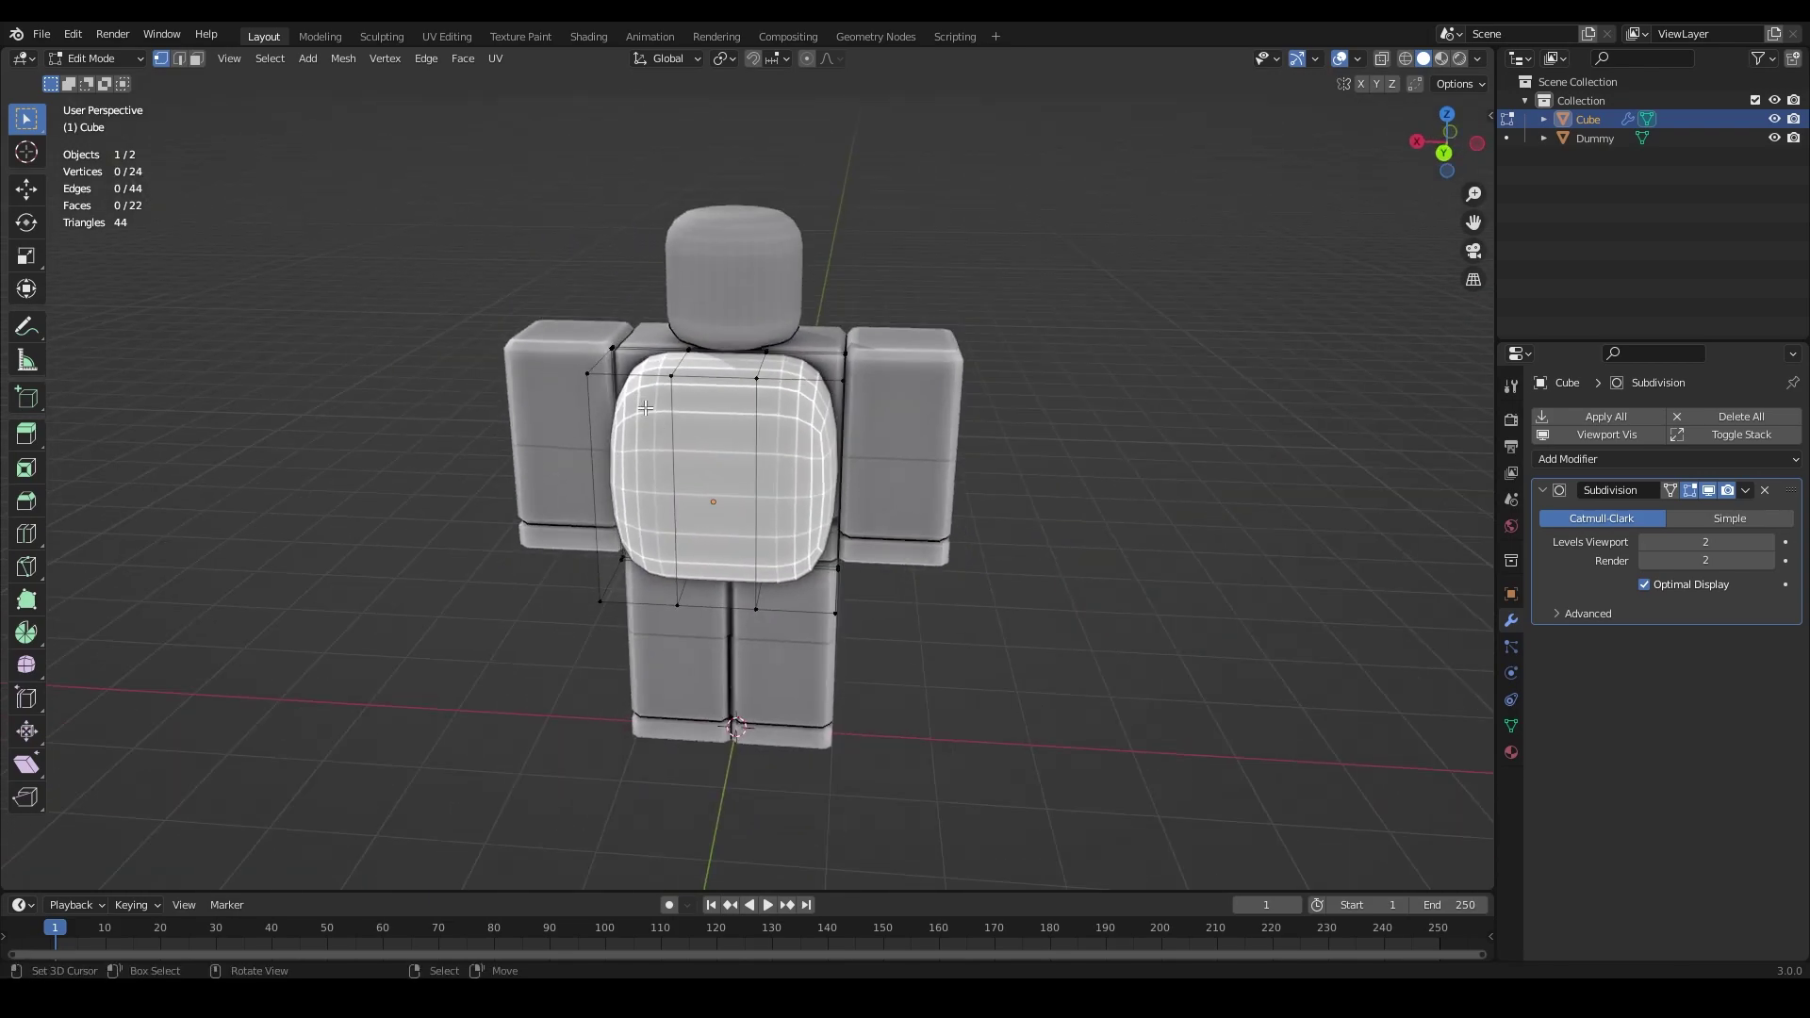
scroll(754, 420, "up", 3)
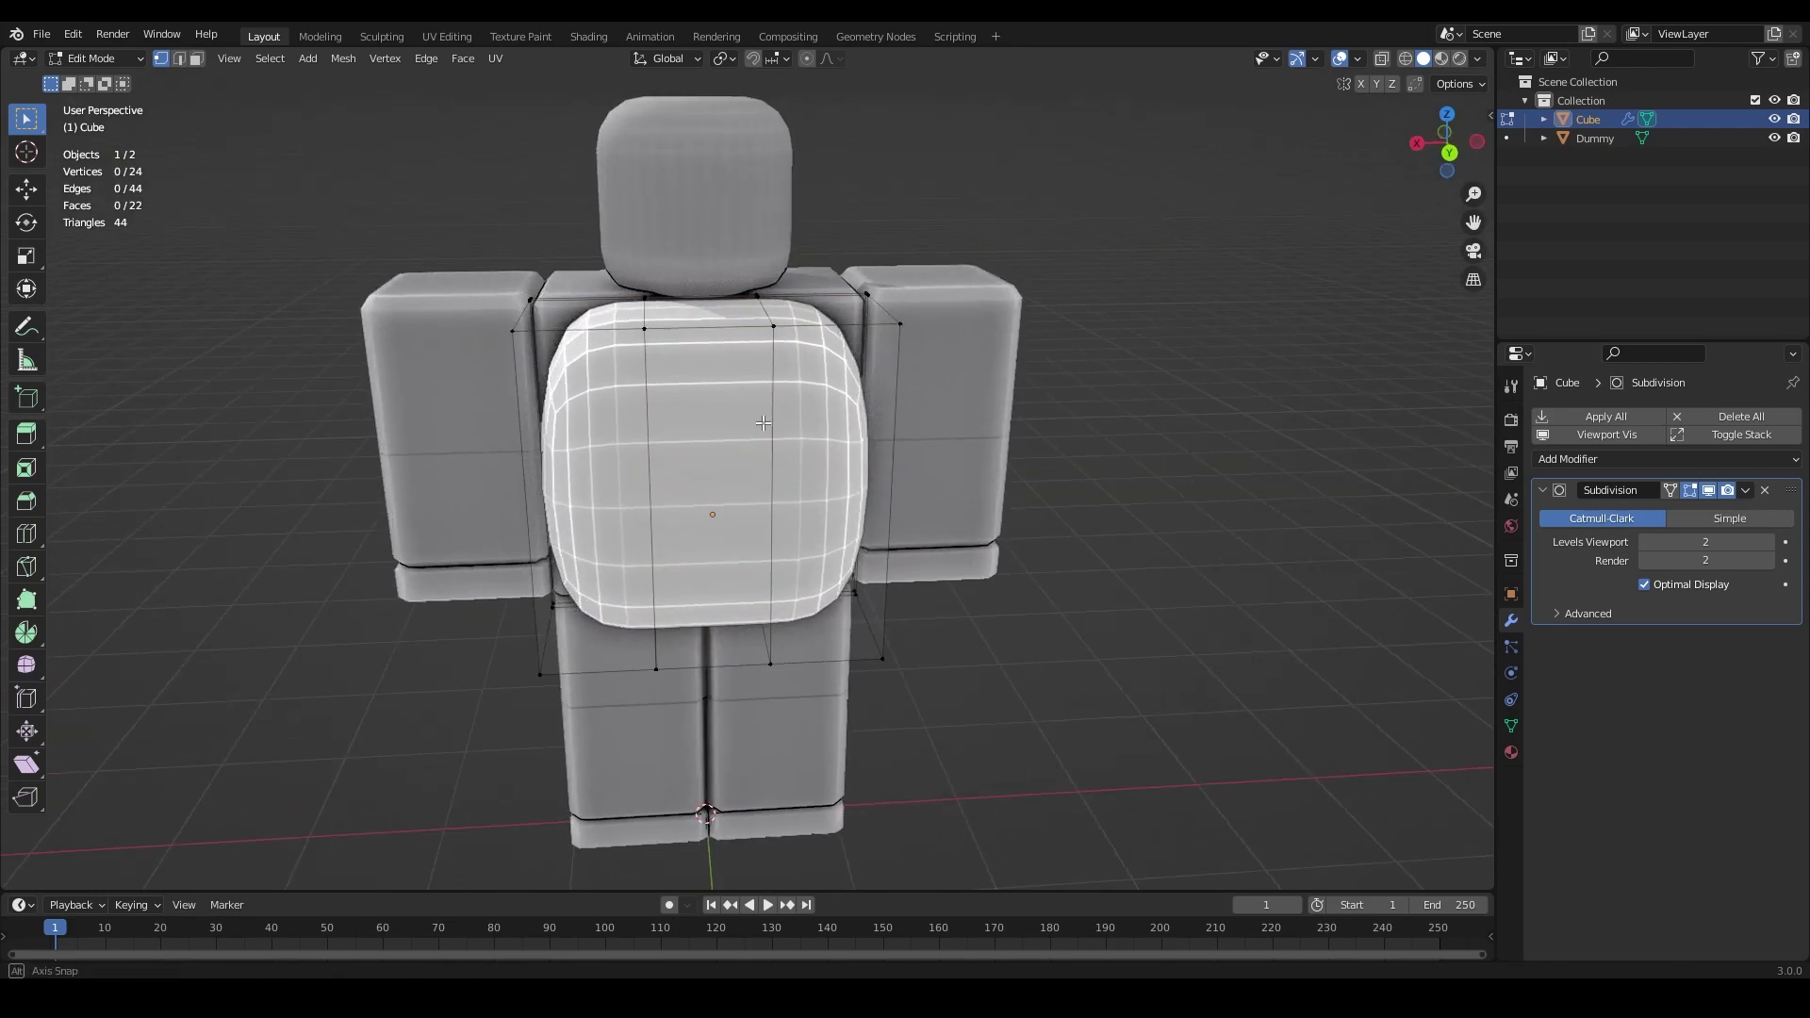
middle_click_drag(745, 429, 721, 445)
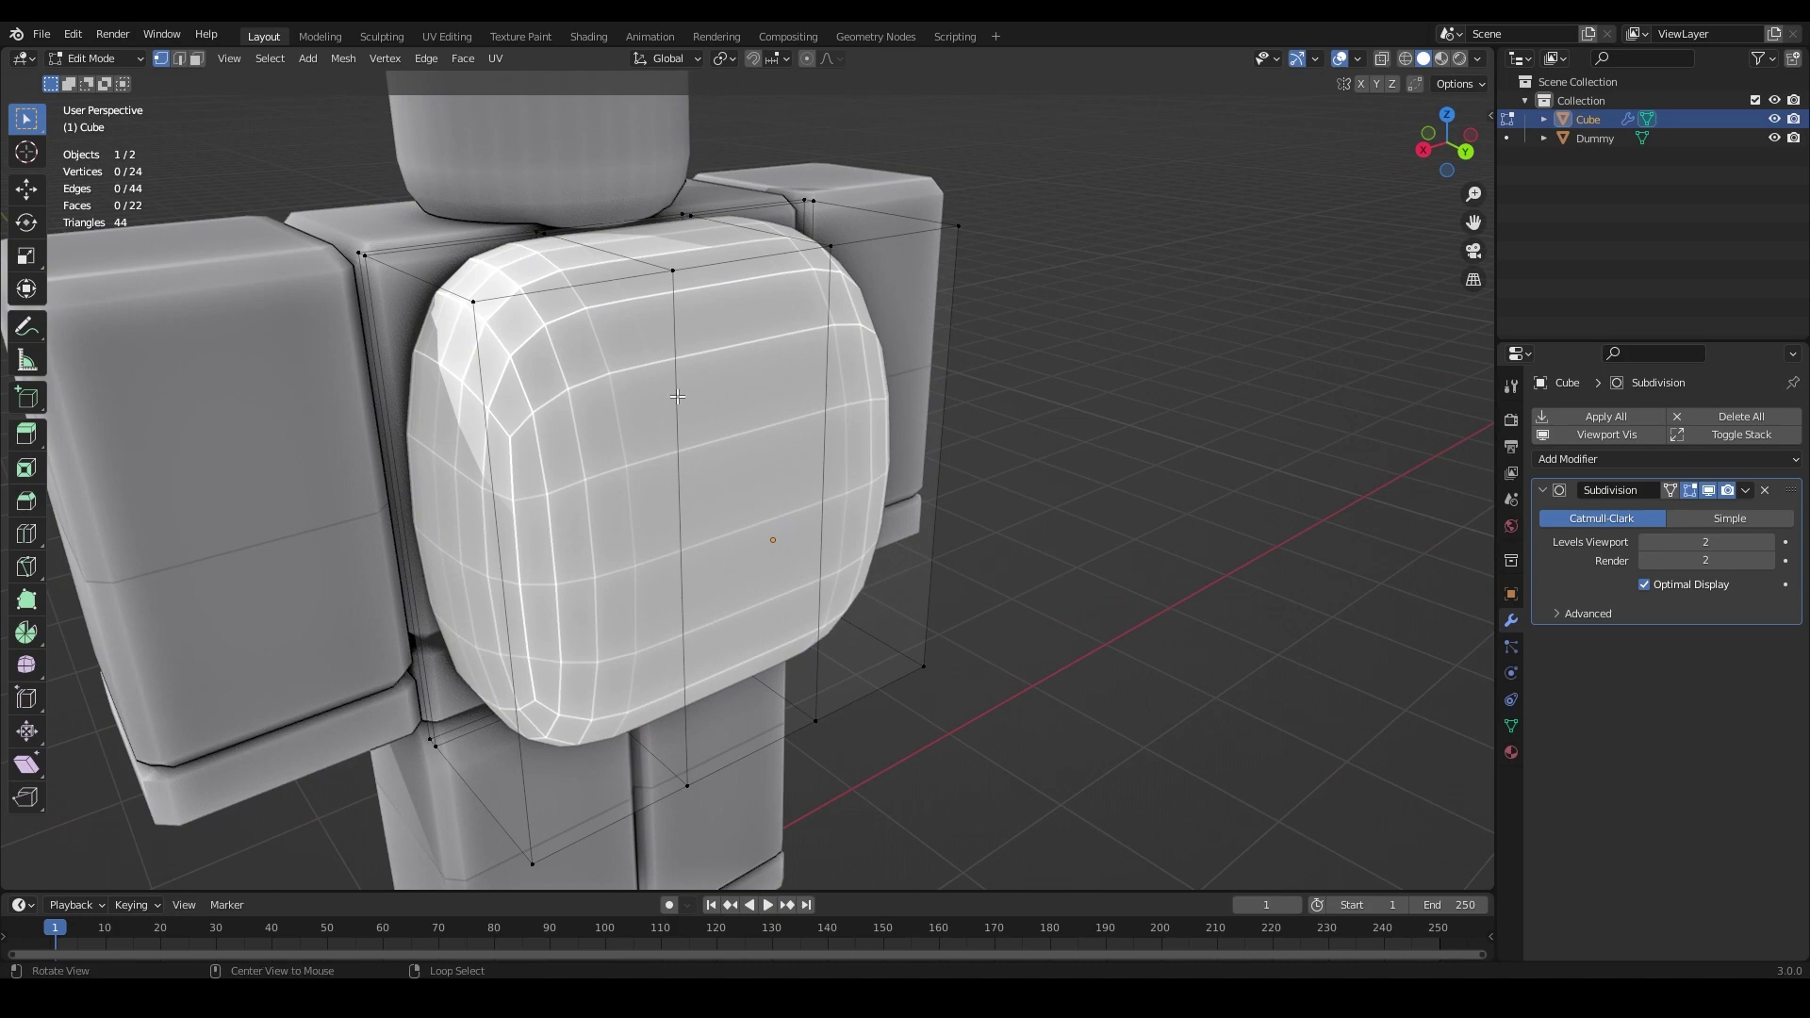
Step: Select both vertical edge loops and scale them apart by about 1.75 along the X axis
scroll(673, 358, "down", 1)
key("shift+z")
mouse_move(723, 392)
middle_mouse_down()
mouse_move(626, 355)
mouse_move(657, 366)
middle_mouse_up()
key("shift+z")
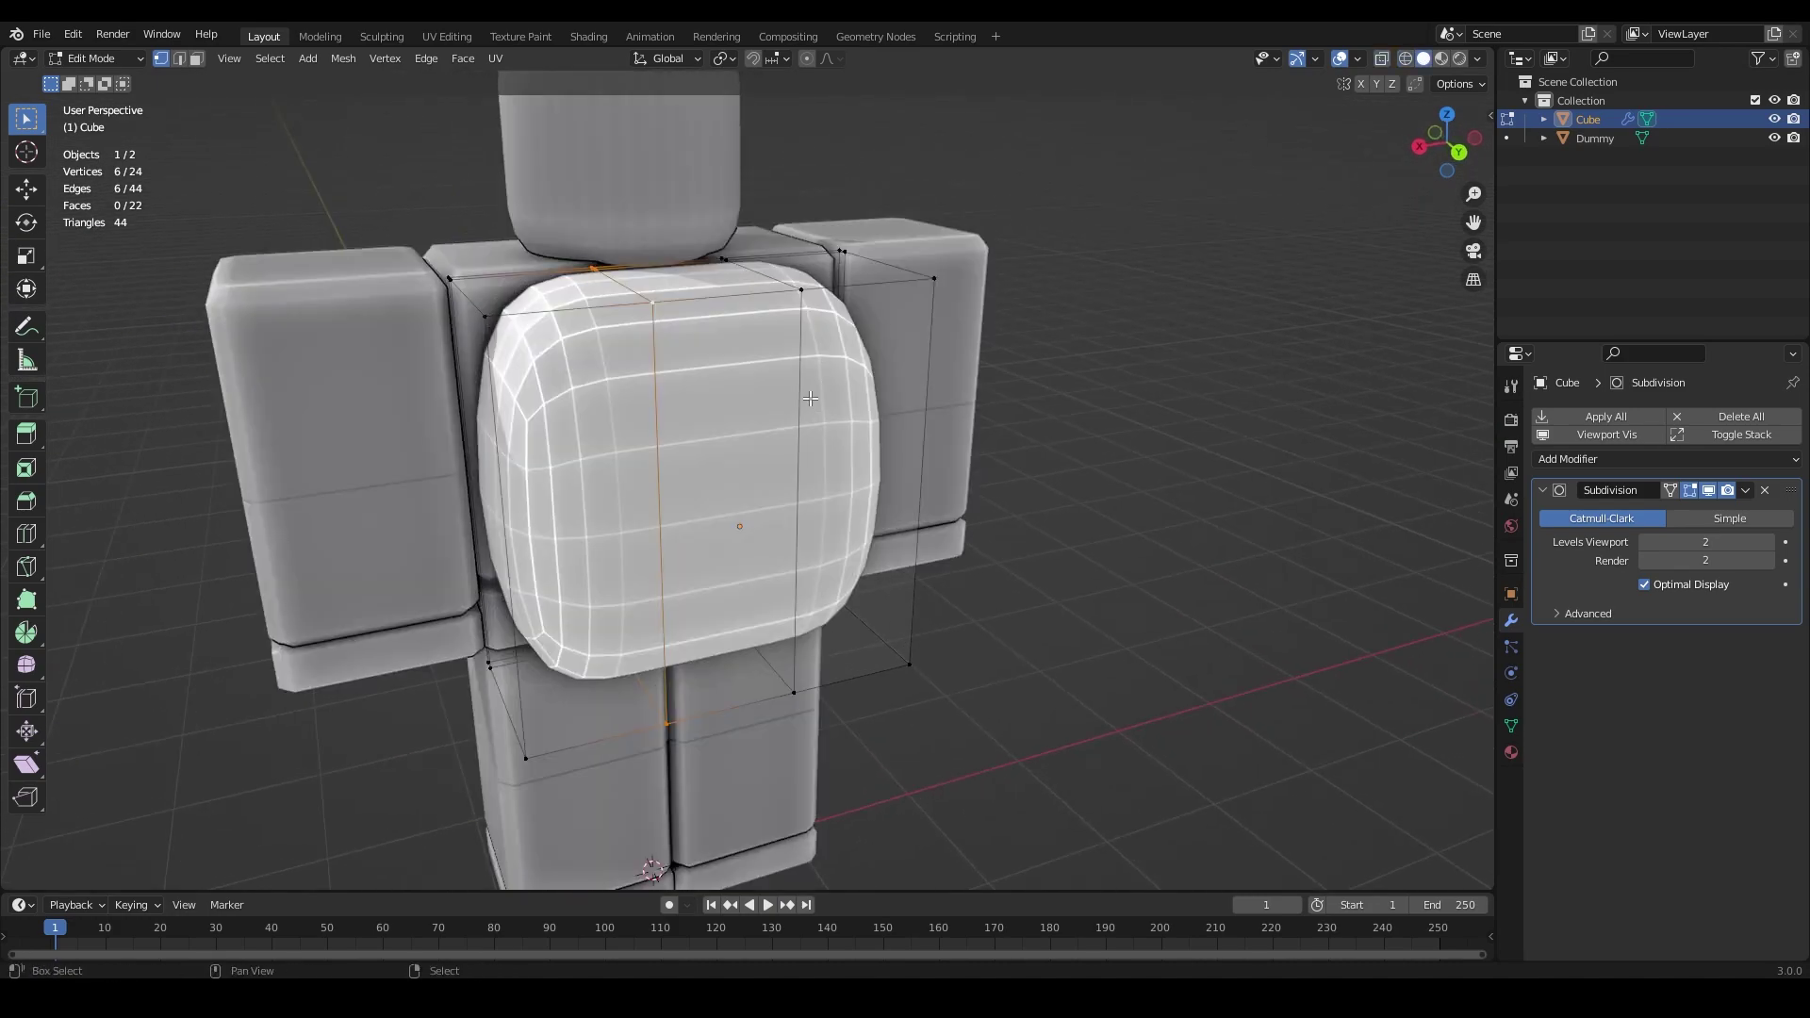
right_click(801, 366, "alt+shift")
scroll(801, 366, "down", 1)
middle_click_drag(801, 366, 761, 406)
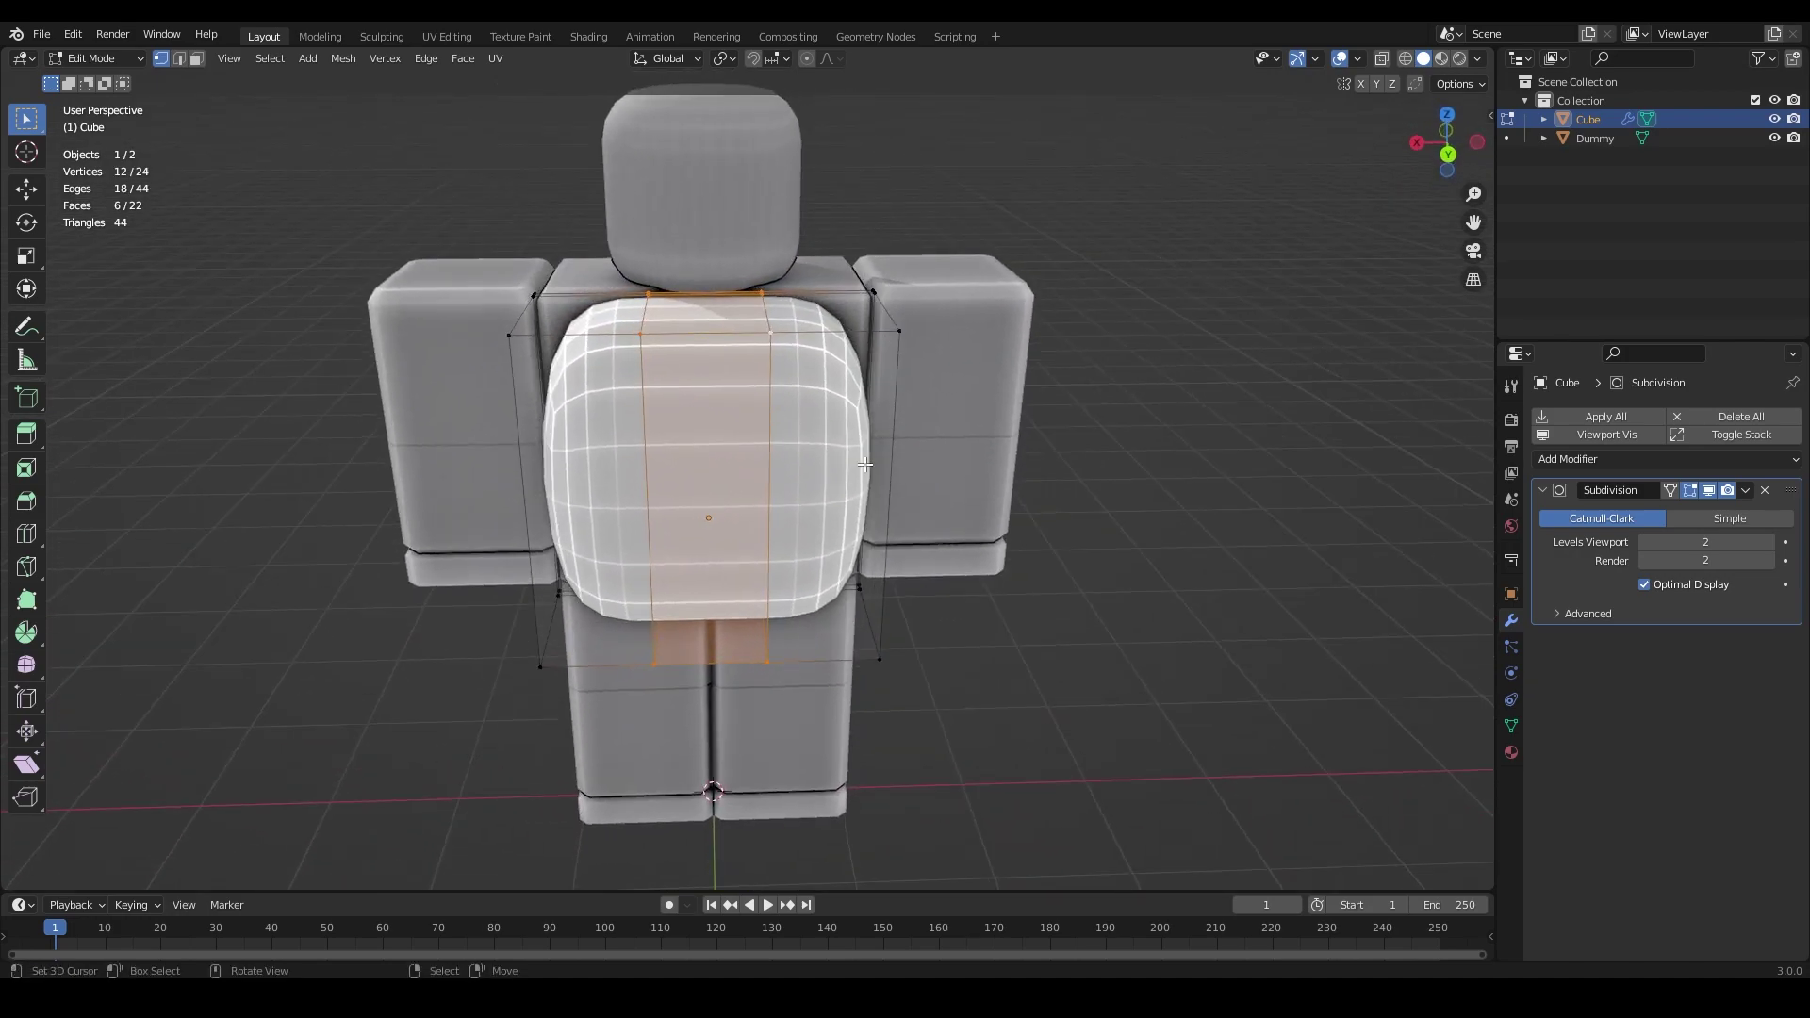
key("s")
key("x")
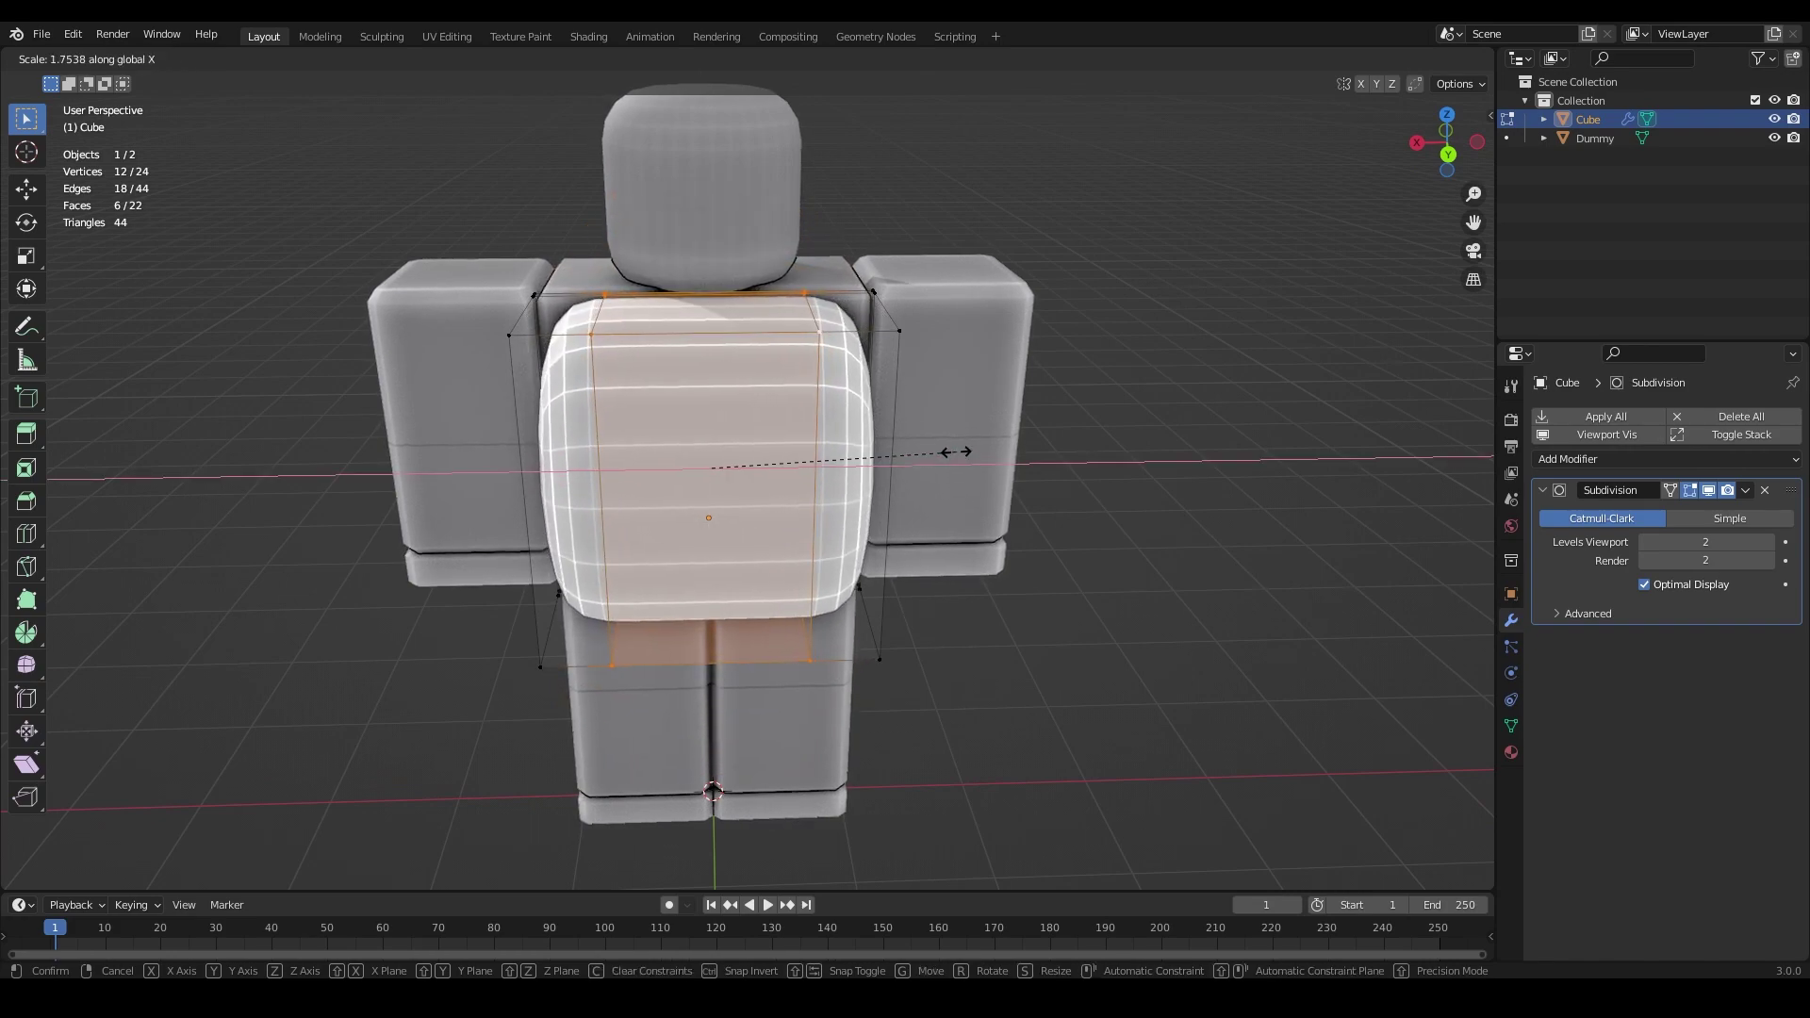
left_click(957, 452)
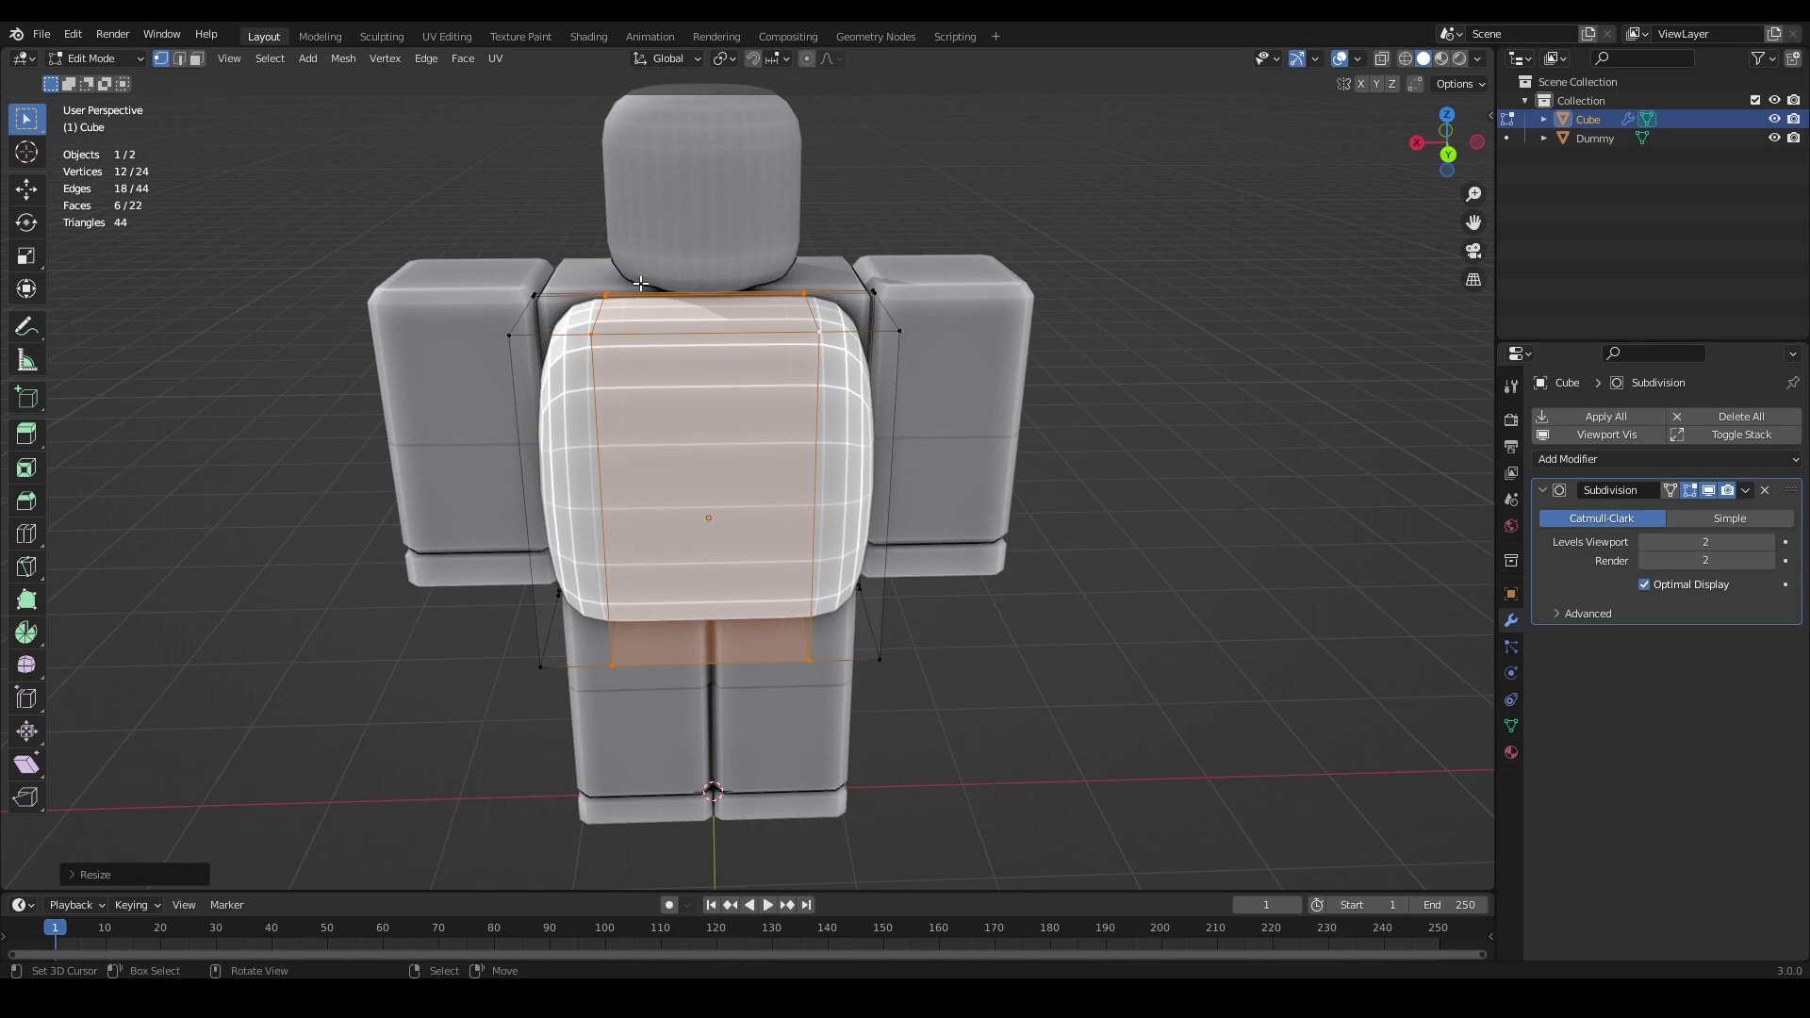
Step: Box-select the top vertices of the two middle edge loops and move them up along the Z axis
left_click_drag(574, 255, 708, 338)
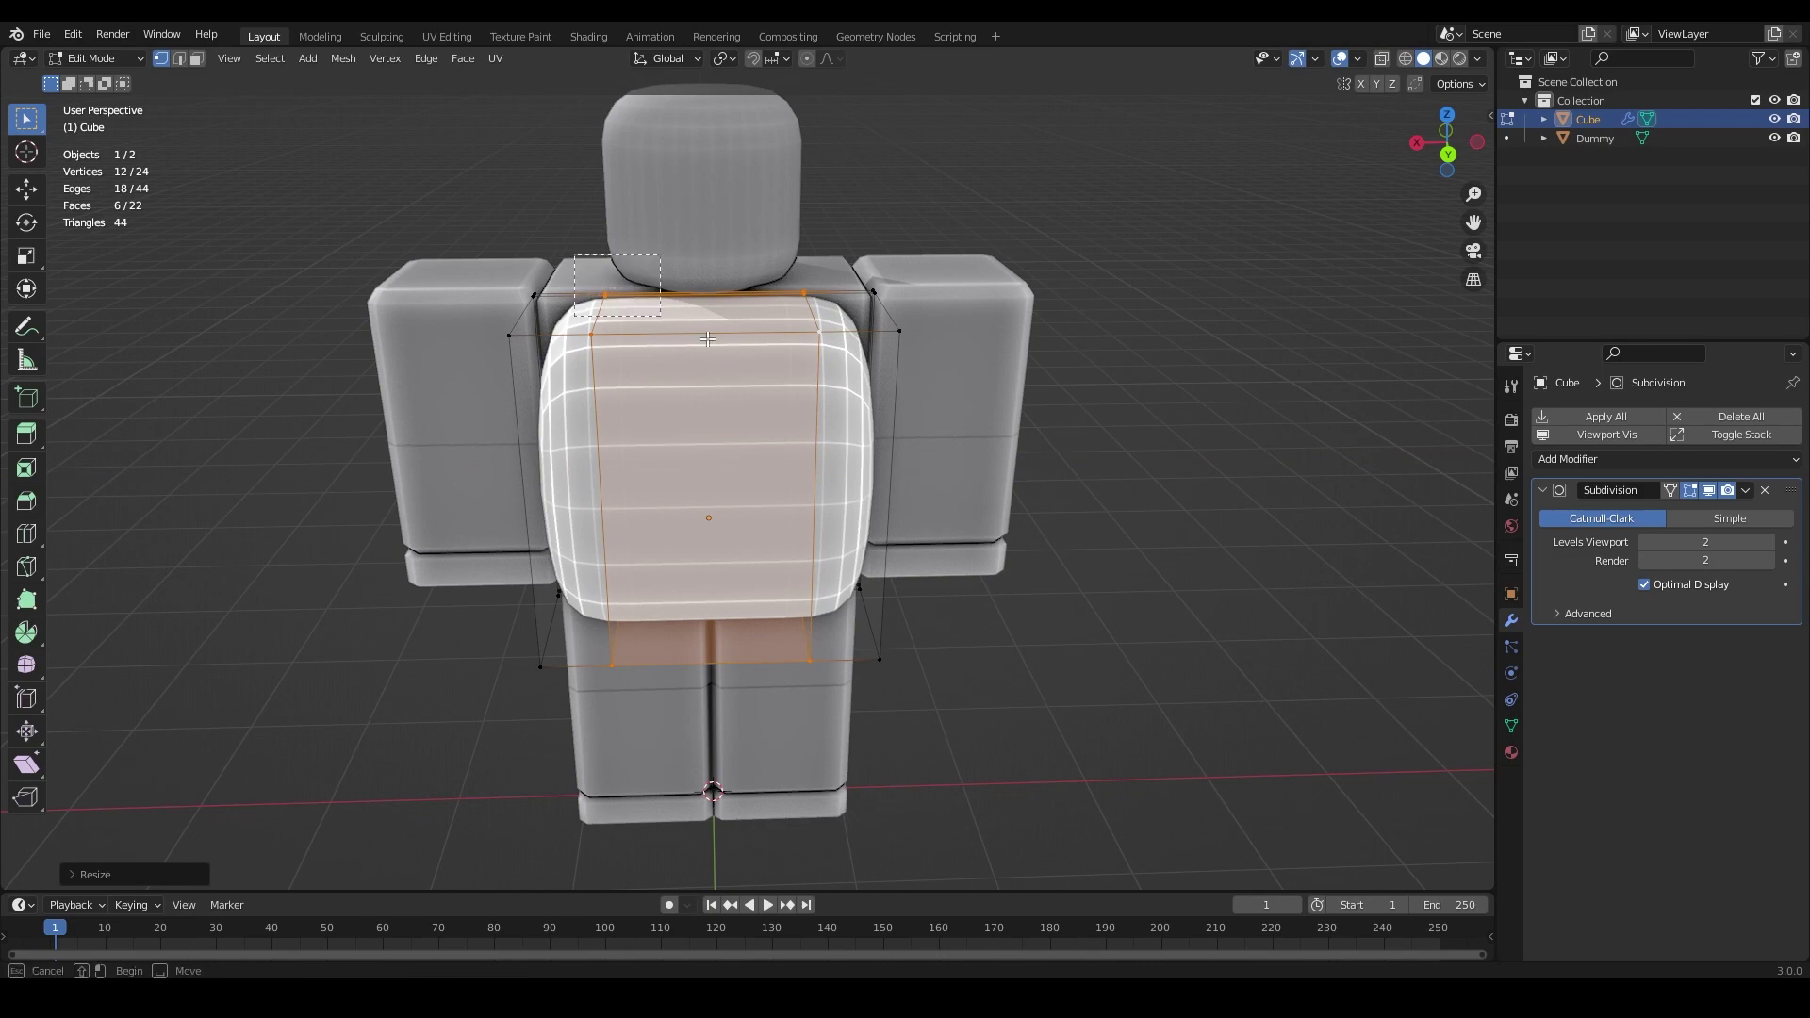
left_click_drag(840, 354, 840, 353)
middle_click_drag(840, 353, 1202, 362)
key("g")
key("z")
left_click(849, 341)
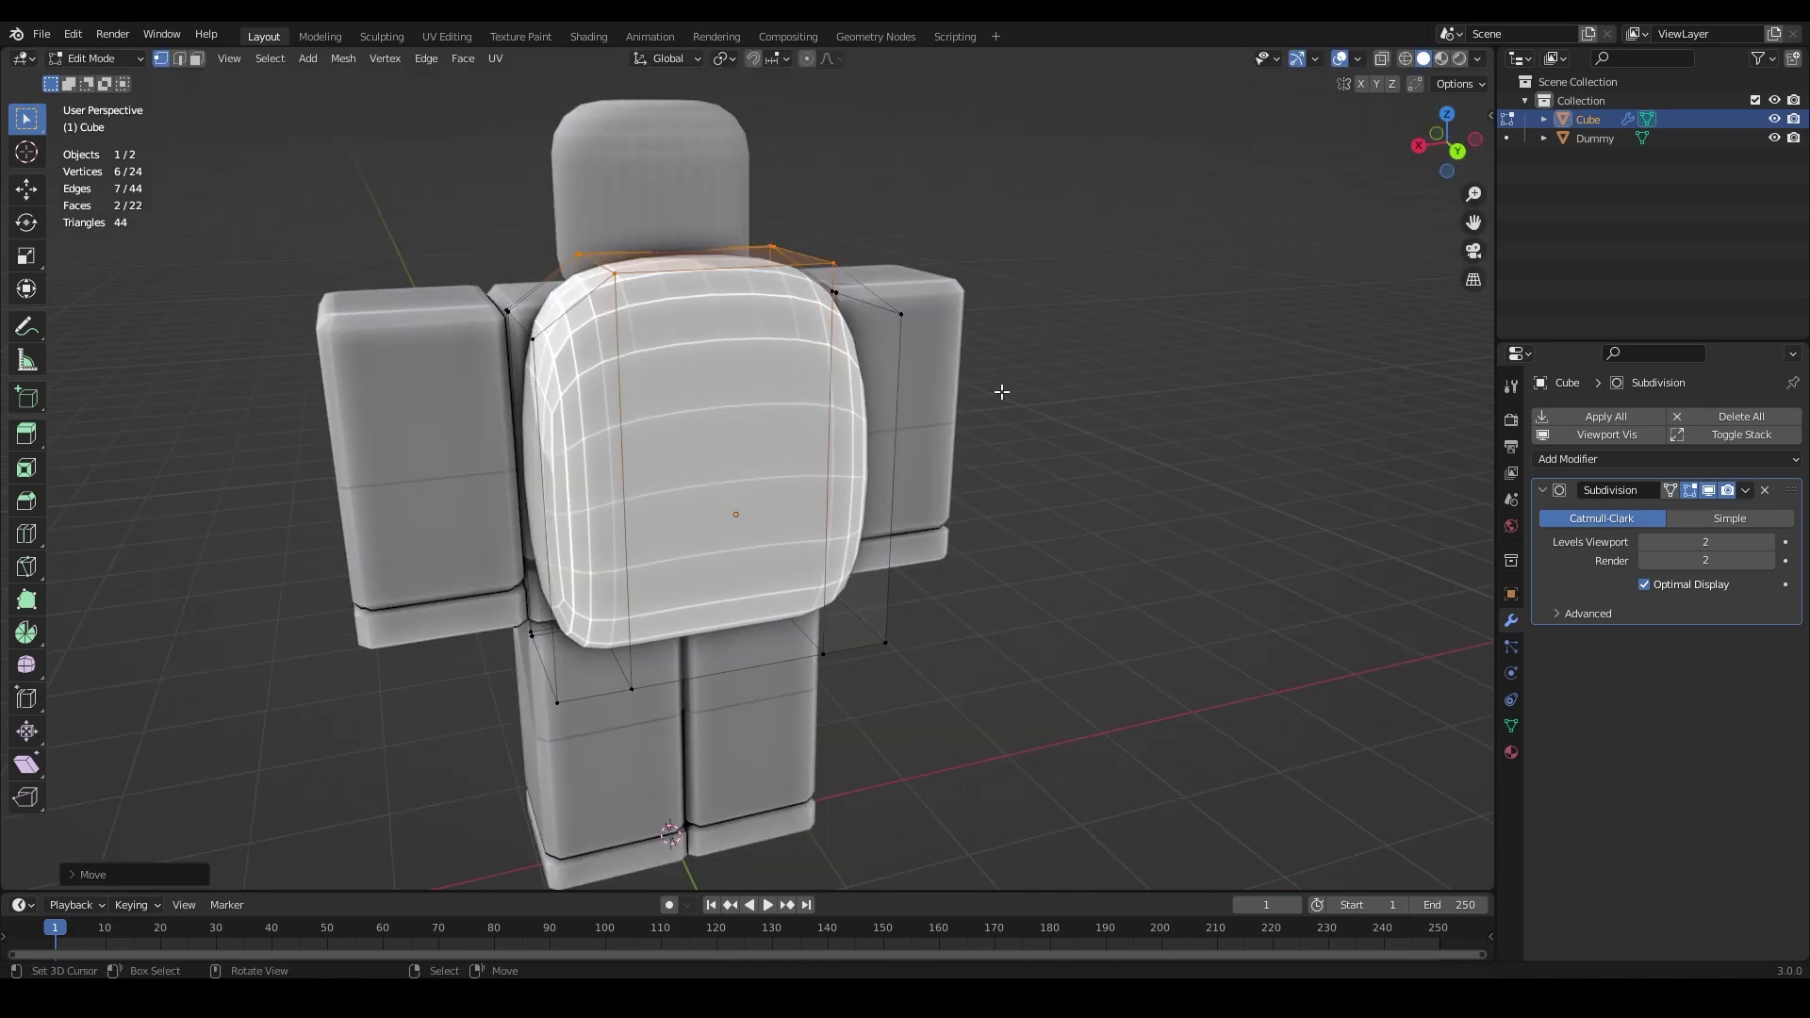
Step: In the back orthographic view, box-select all vertices of the shape's upper half and scale them to about 0.82 along X
left_click(1458, 152)
scroll(751, 361, "up", 2)
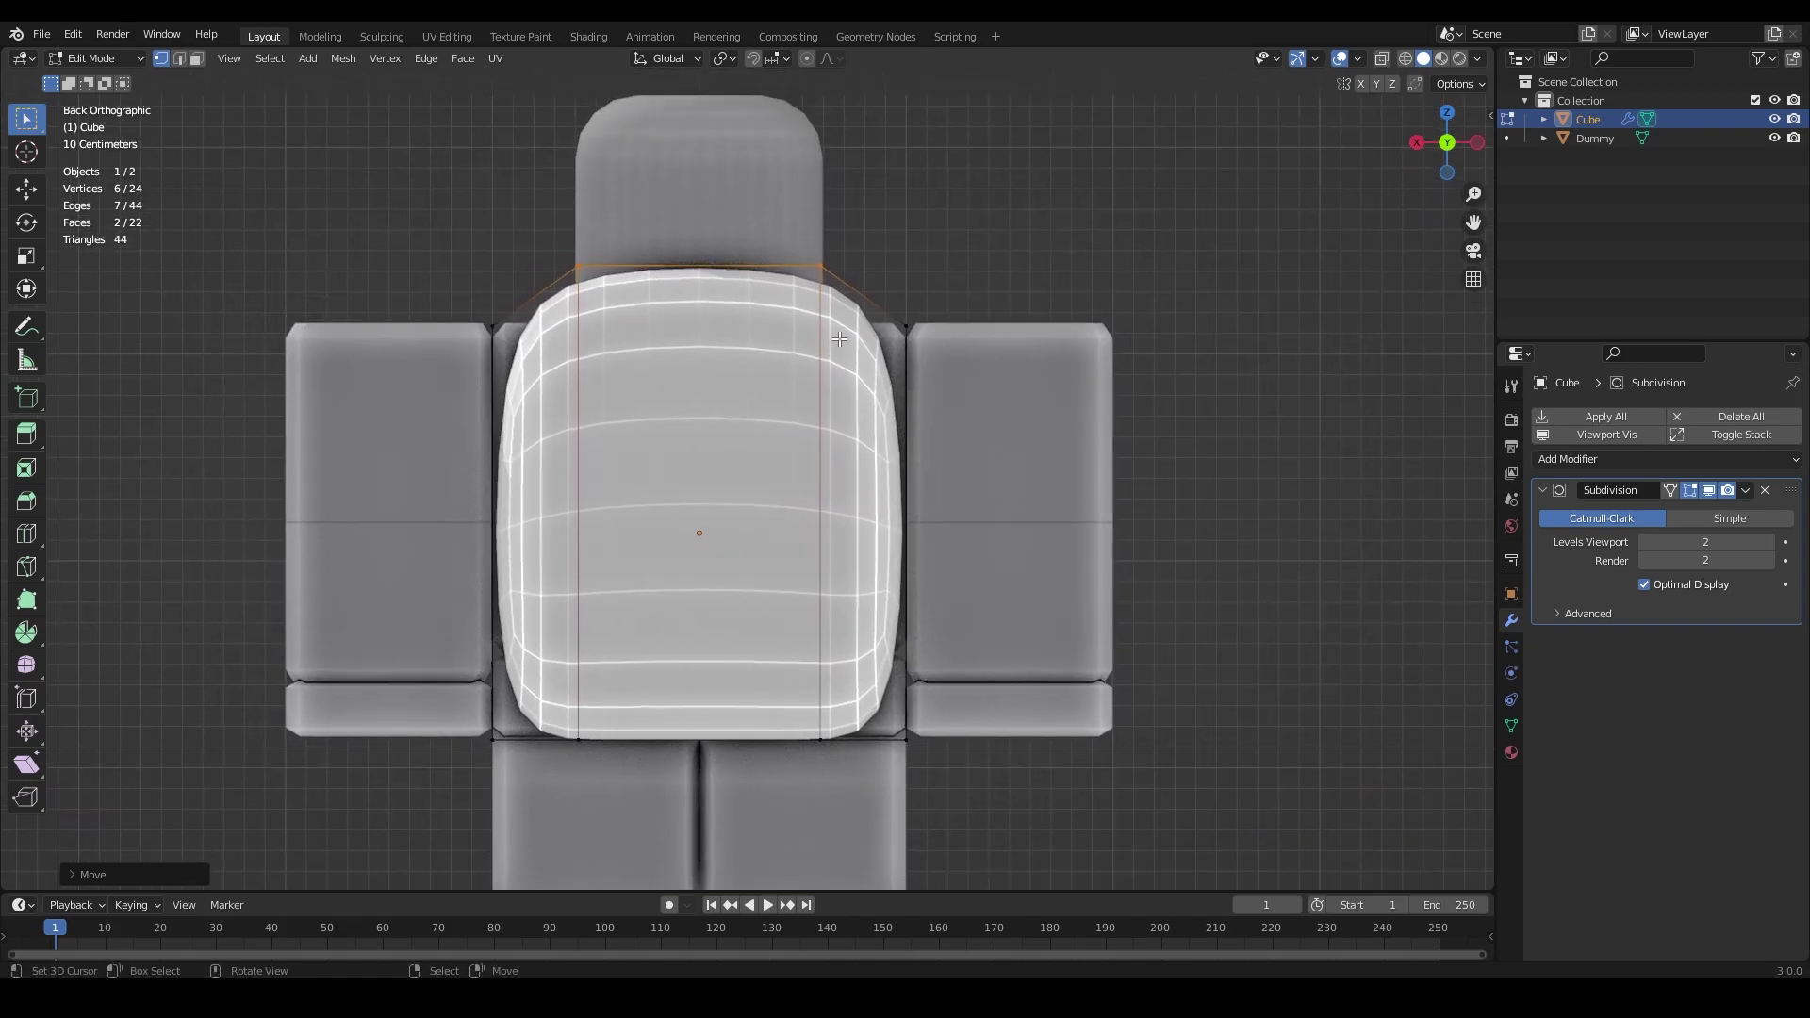
key("shift+z")
left_click_drag(346, 181, 1233, 447)
key("shift+z")
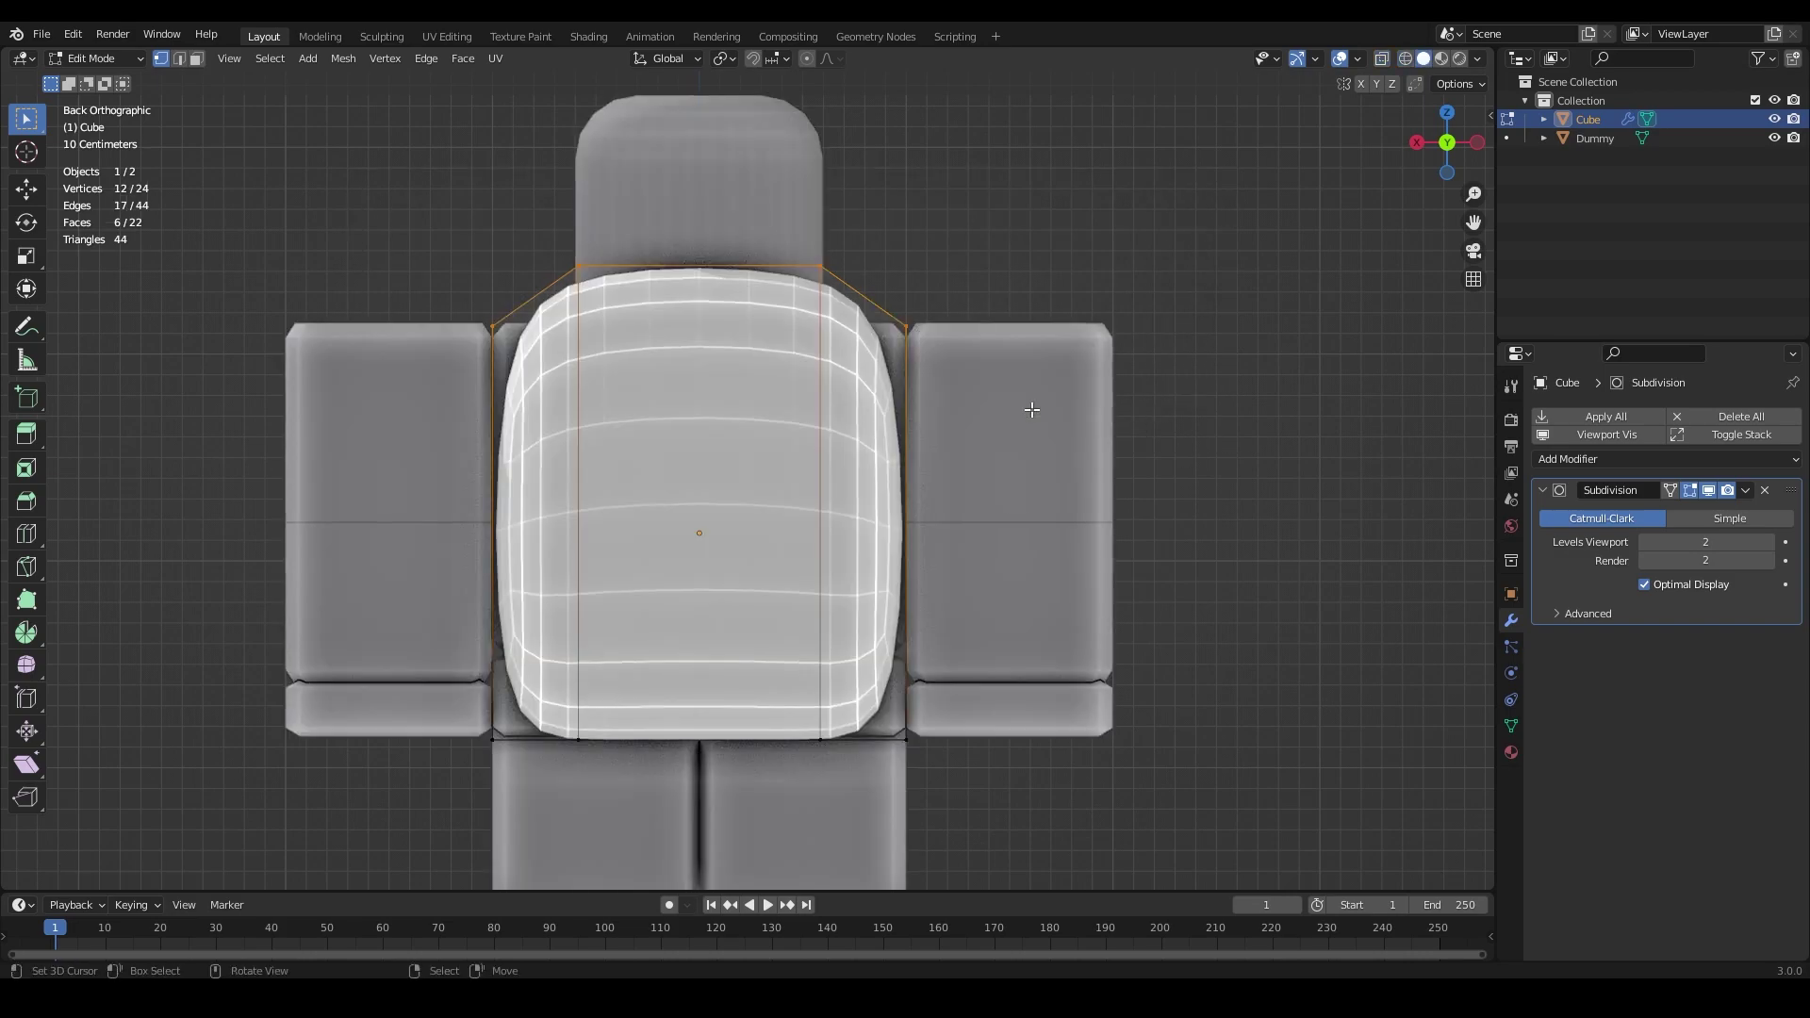
key("s")
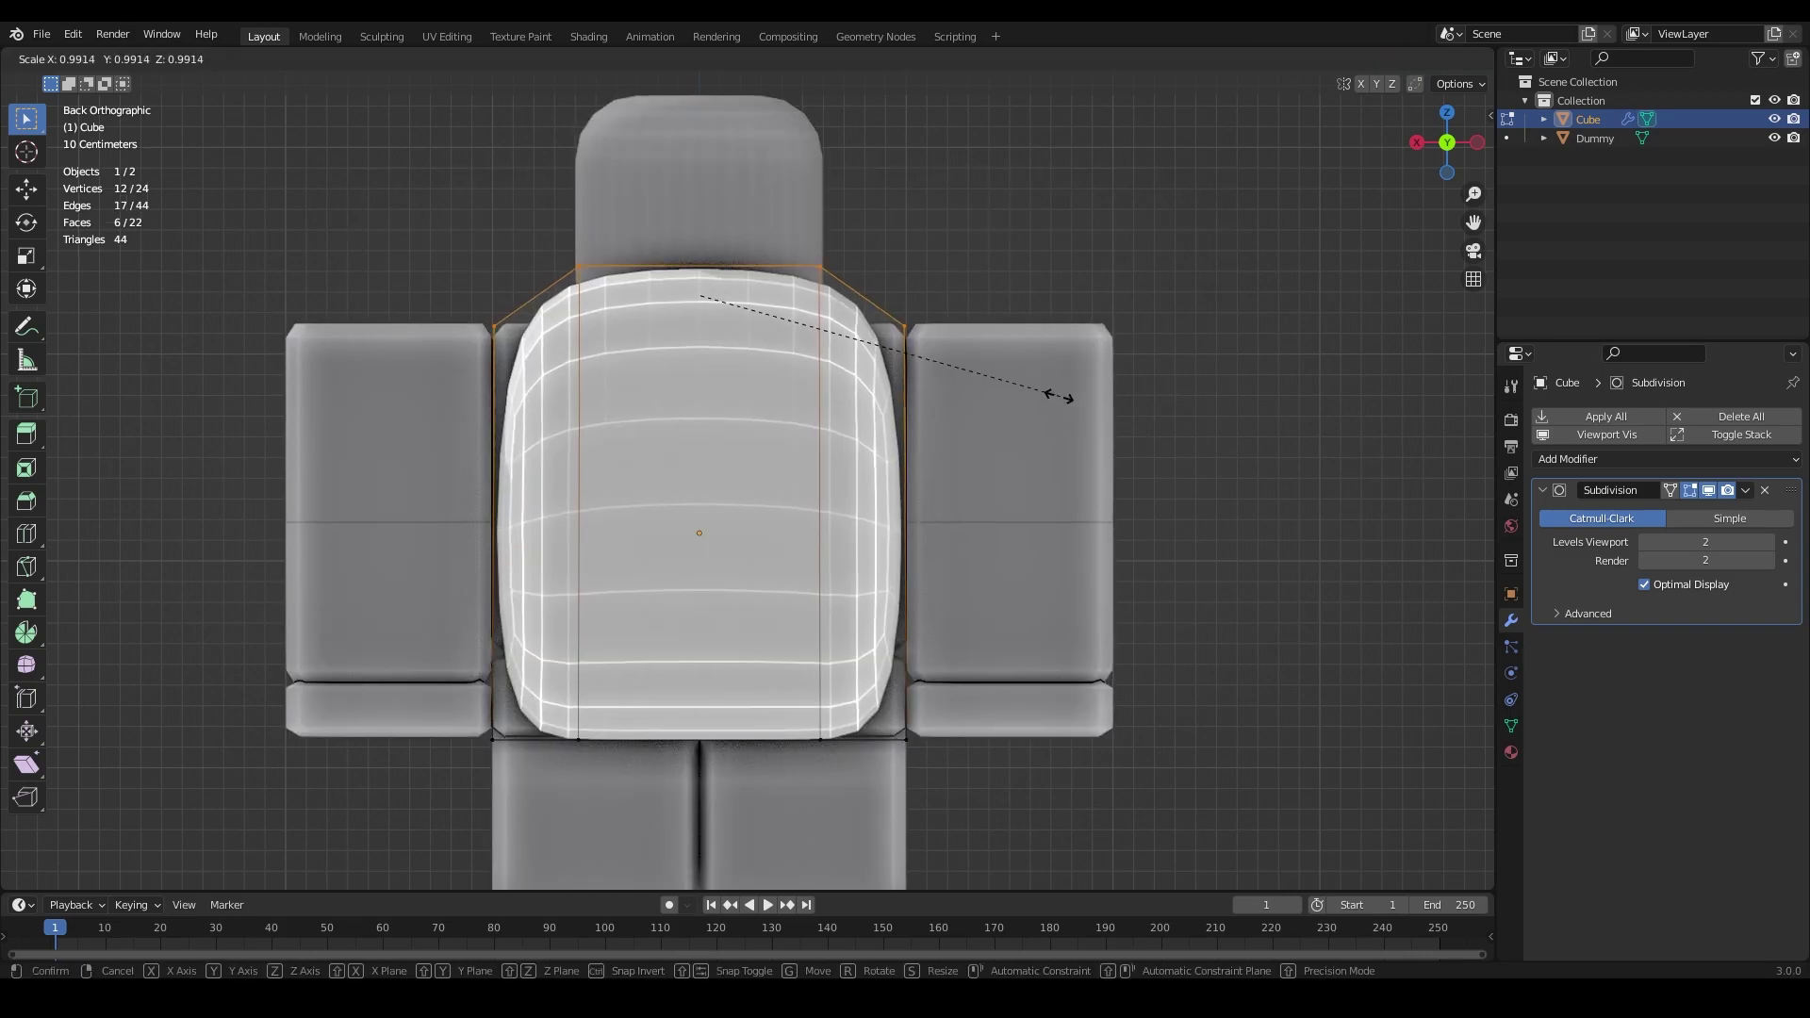
key("x")
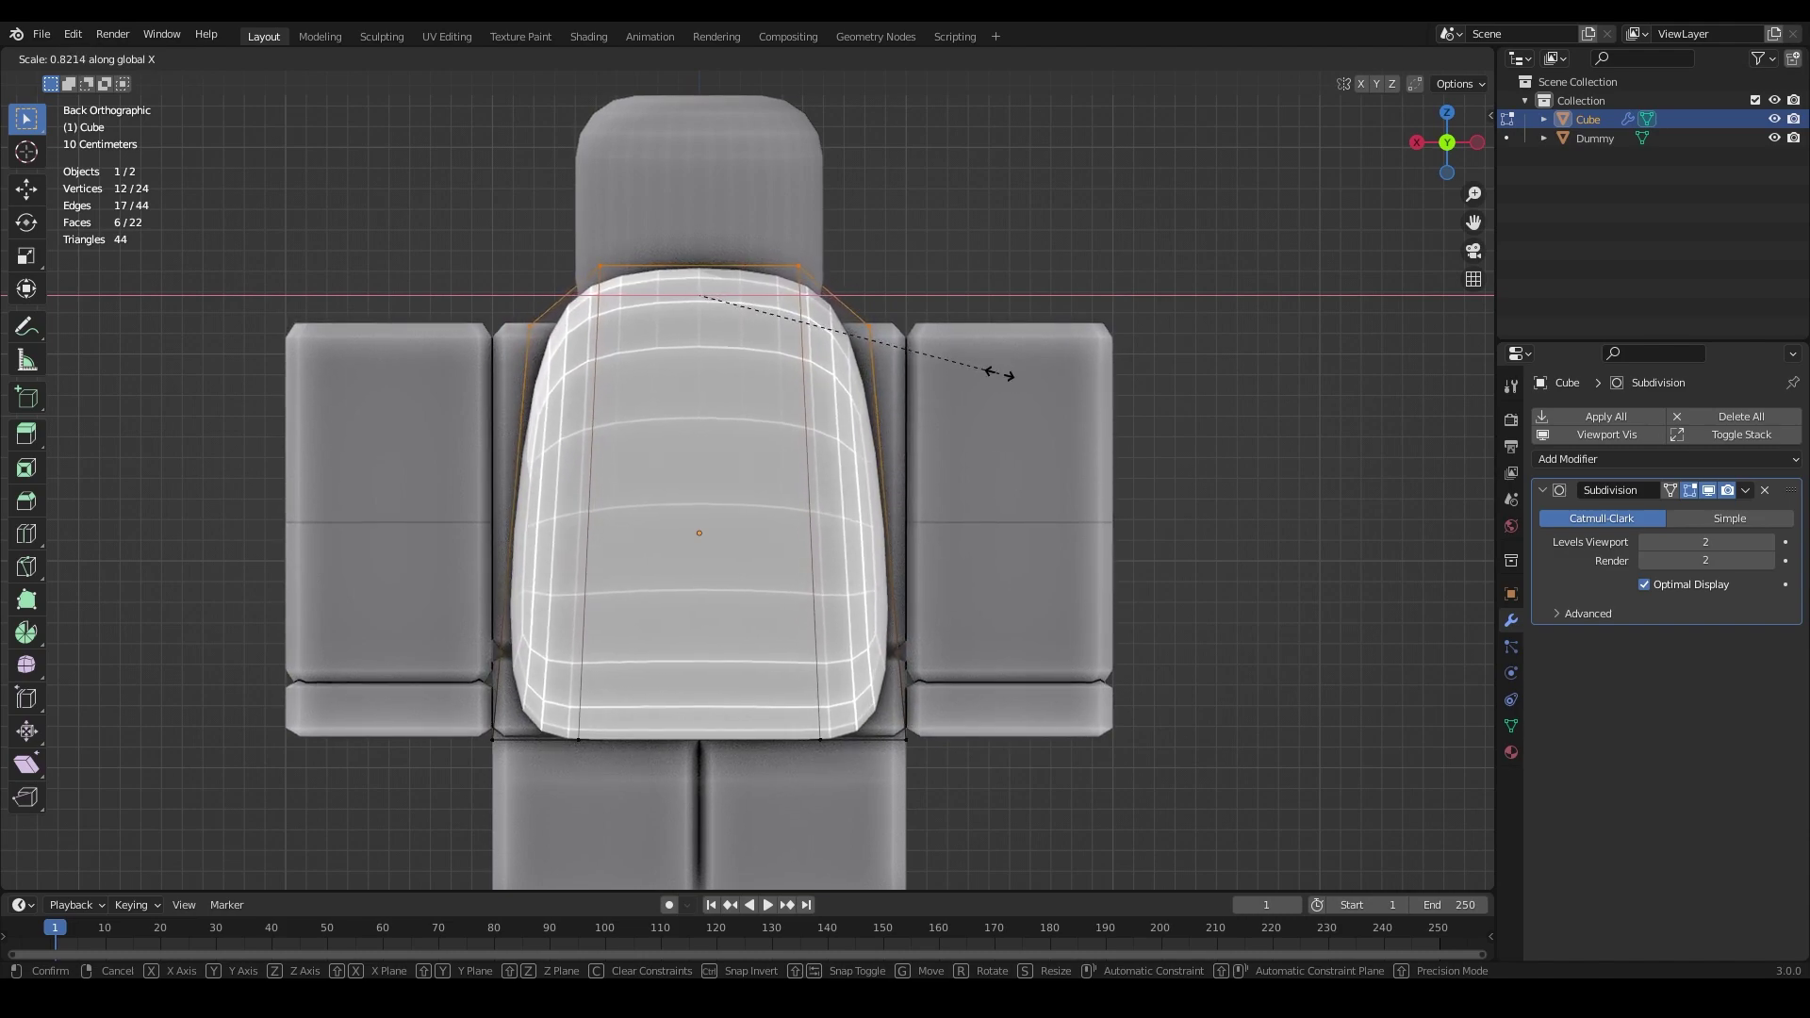
left_click(995, 373)
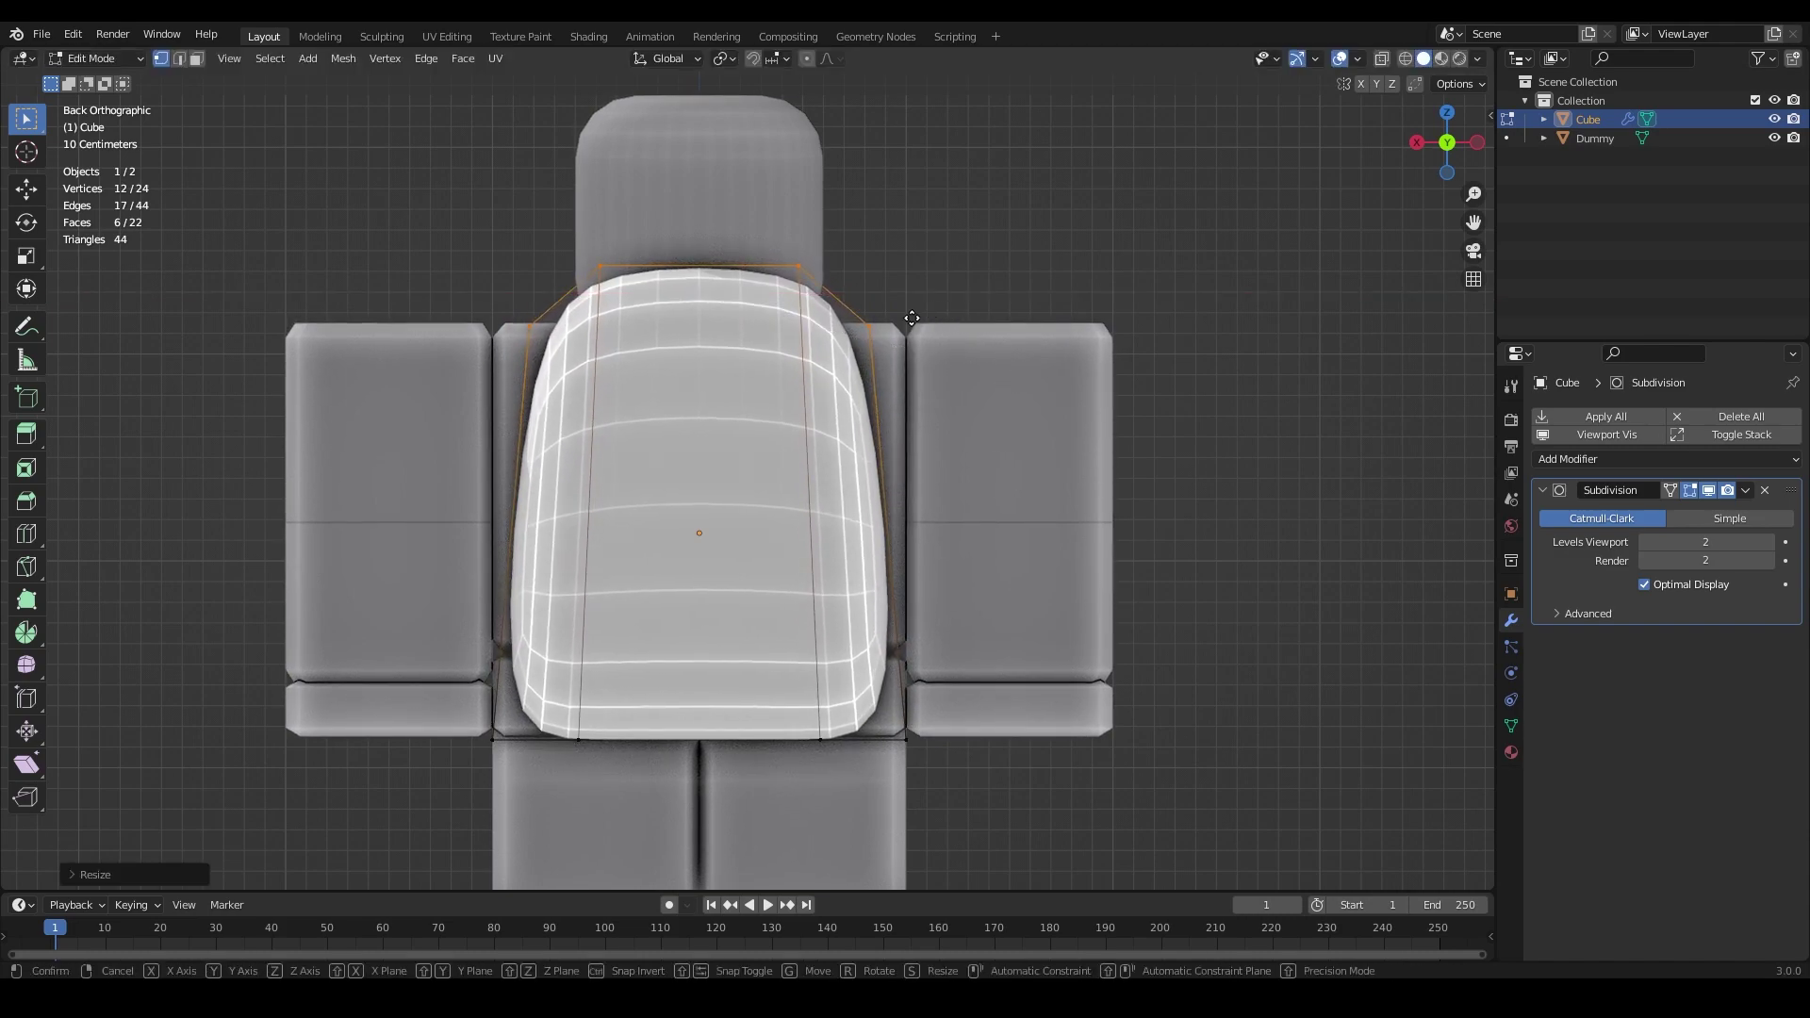
Step: Clear the selection and add one horizontal loop cut around the middle of the shape
key("alt+a")
scroll(717, 339, "down", 2)
middle_click_drag(717, 338, 853, 505)
key("ctrl+r")
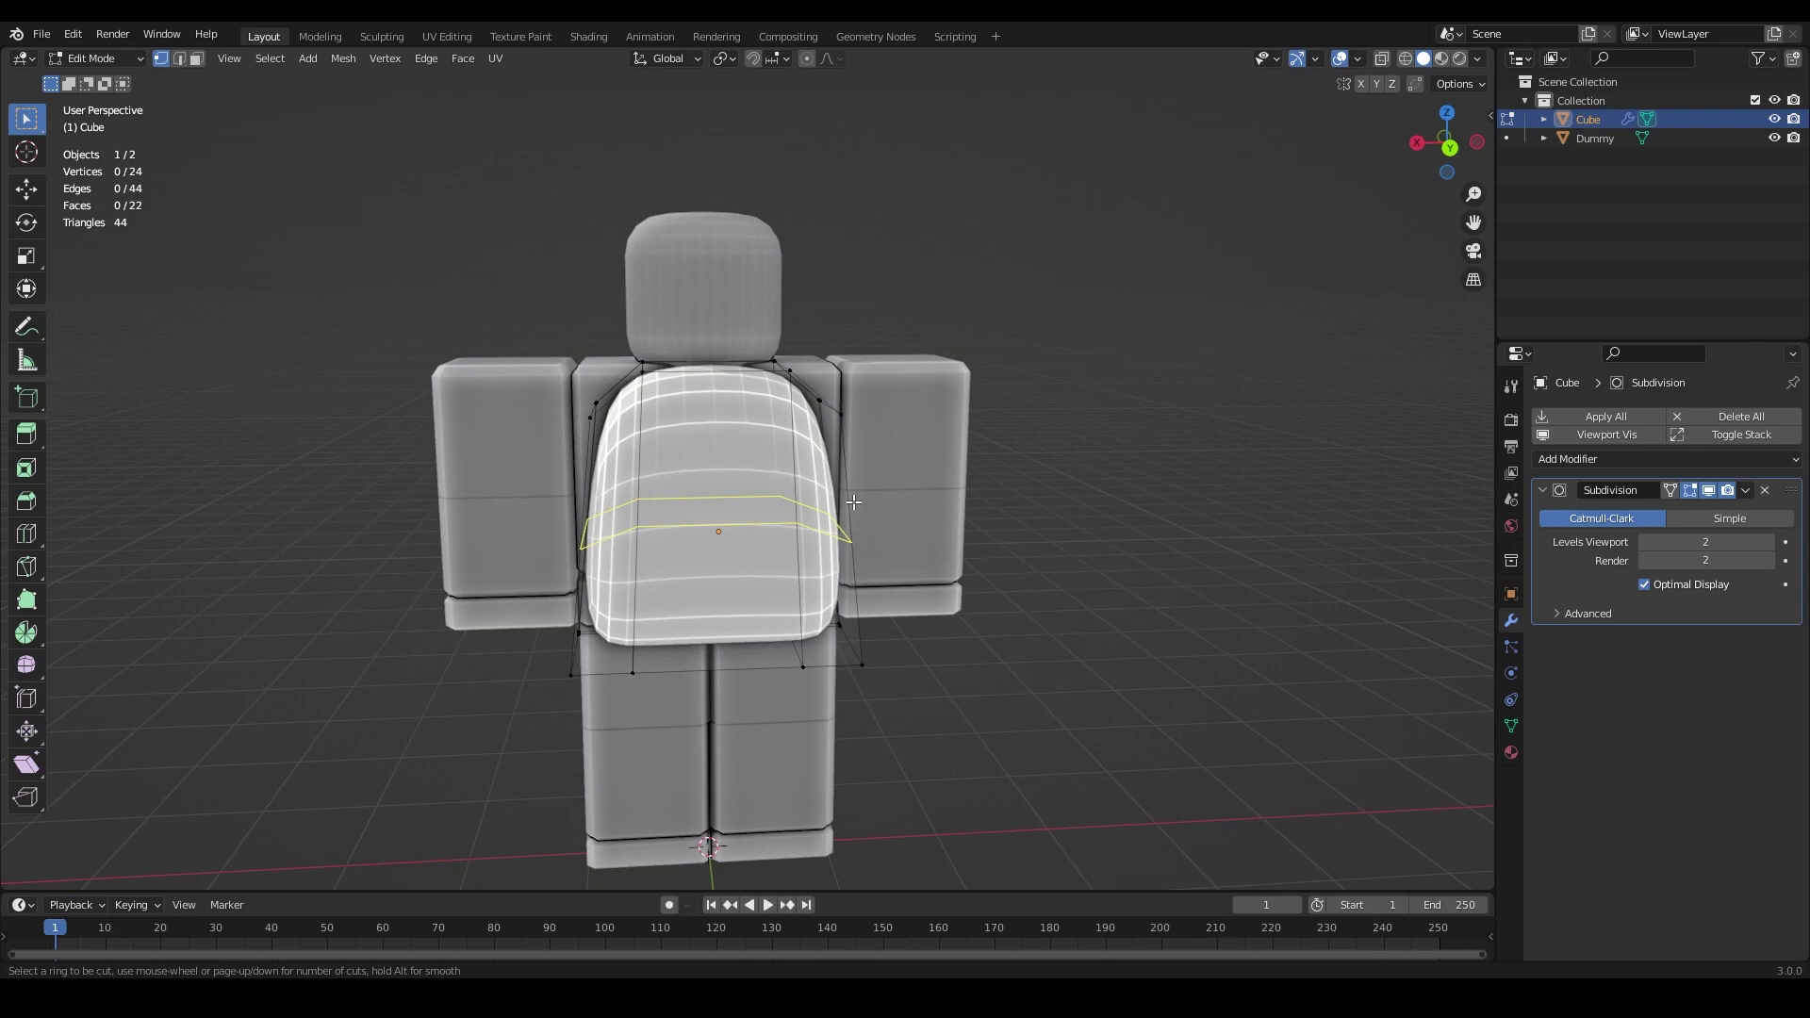
left_click(853, 502)
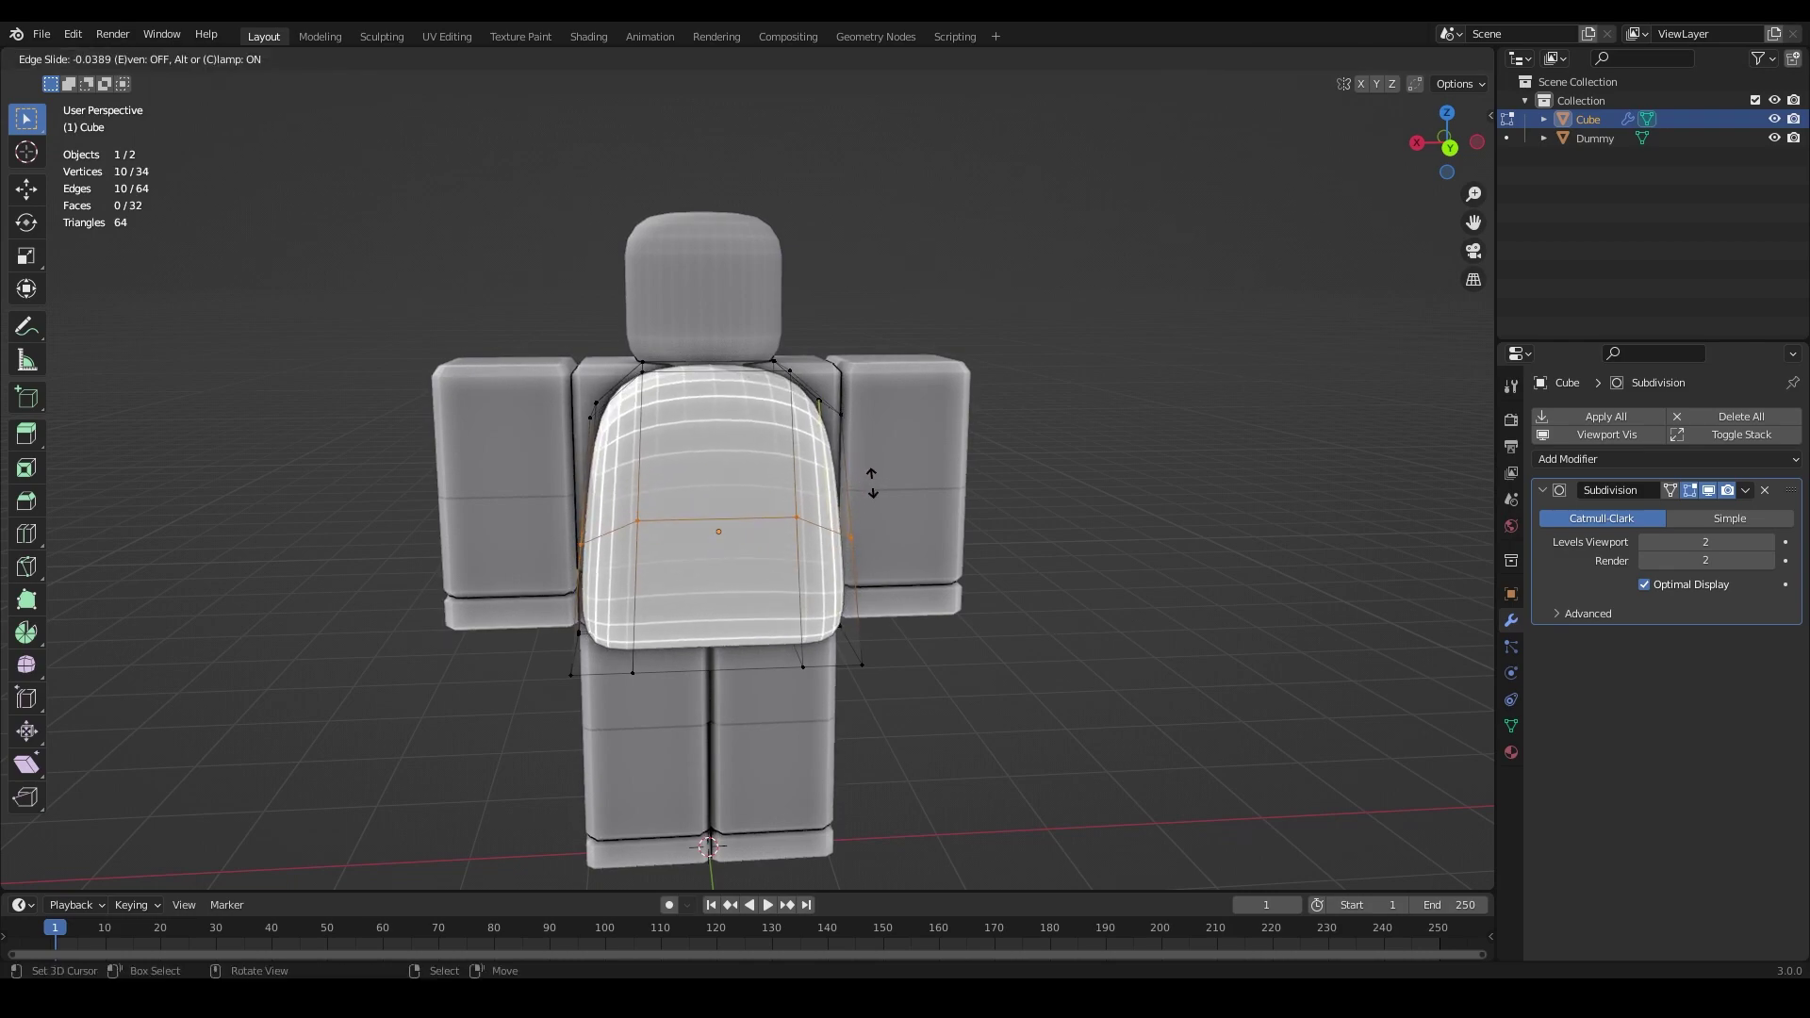
left_click(872, 482)
Step: Scale the new horizontal edge loop slightly outward along the X axis
middle_click_drag(872, 482, 947, 441)
key("s")
key("x")
left_click(967, 442)
Step: Select the two middle vertices on the shape's outer face and move them about 0.1 m along Y away from the dummy
middle_click_drag(834, 473, 682, 457)
left_click(660, 524)
left_click(800, 515, "shift")
key("ctrl+KP_1")
key("KP_3")
scroll(681, 456, "up", 3)
key("g")
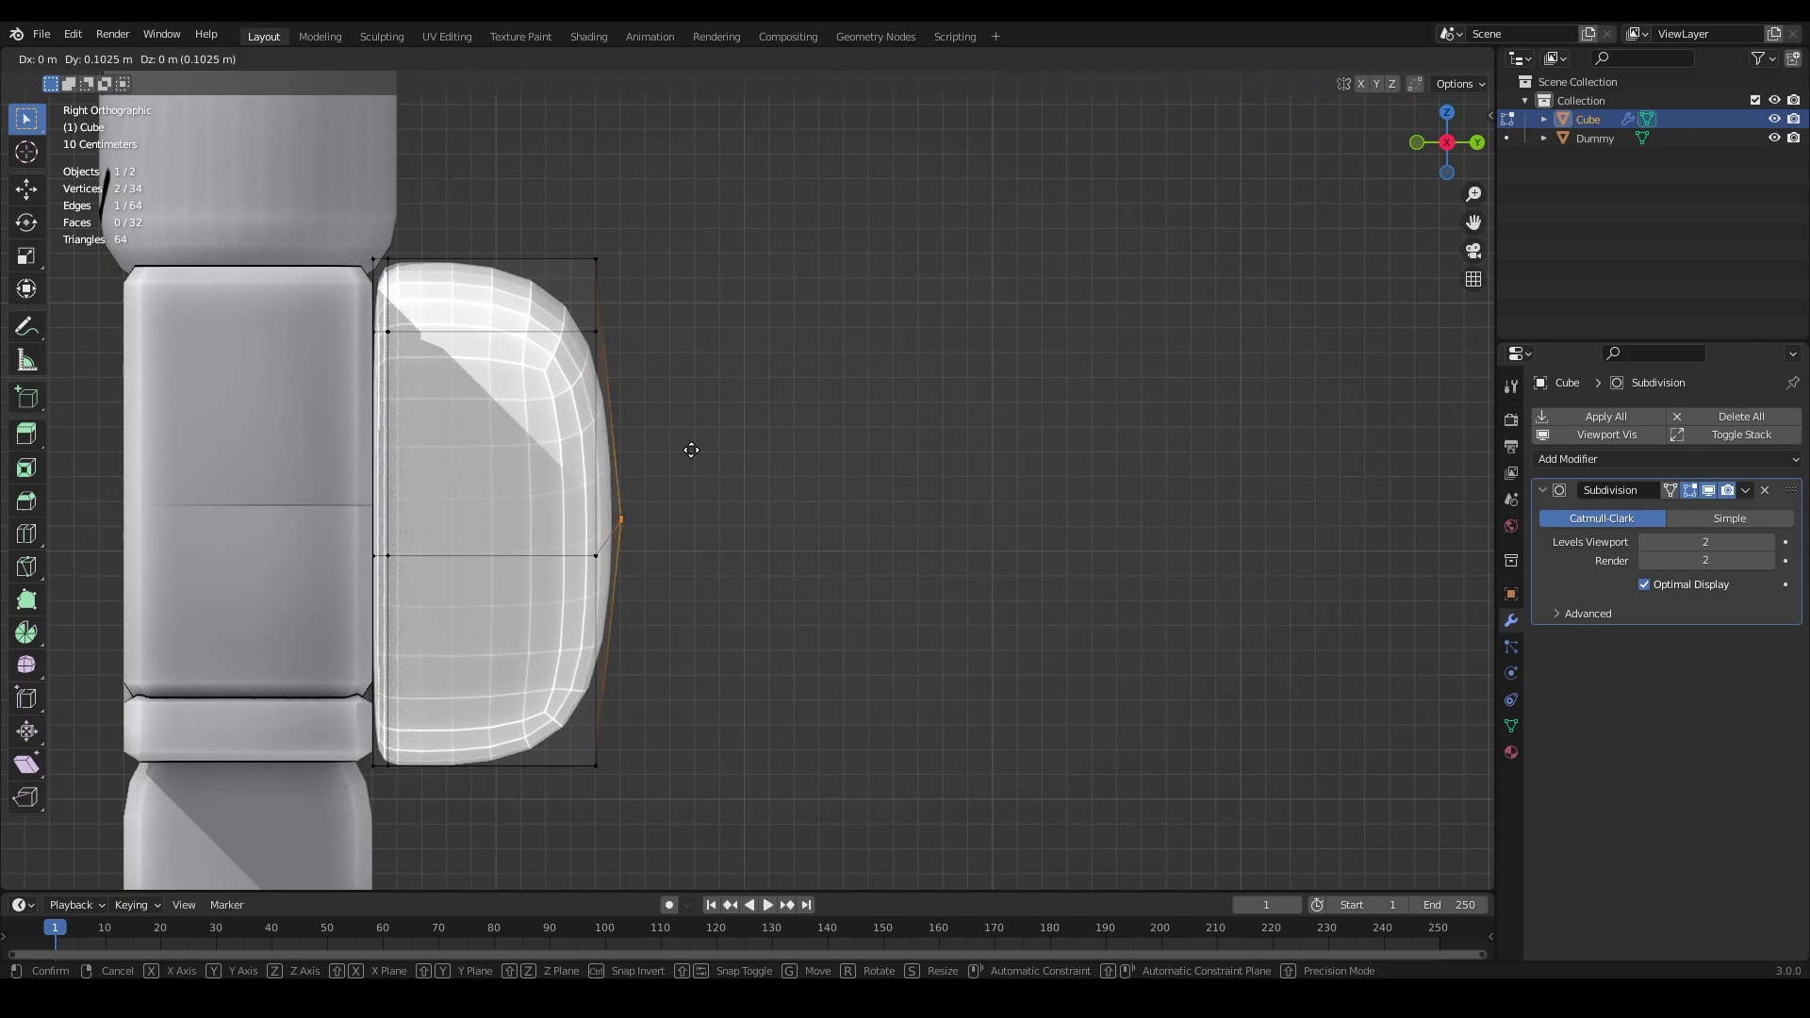
left_click(692, 452)
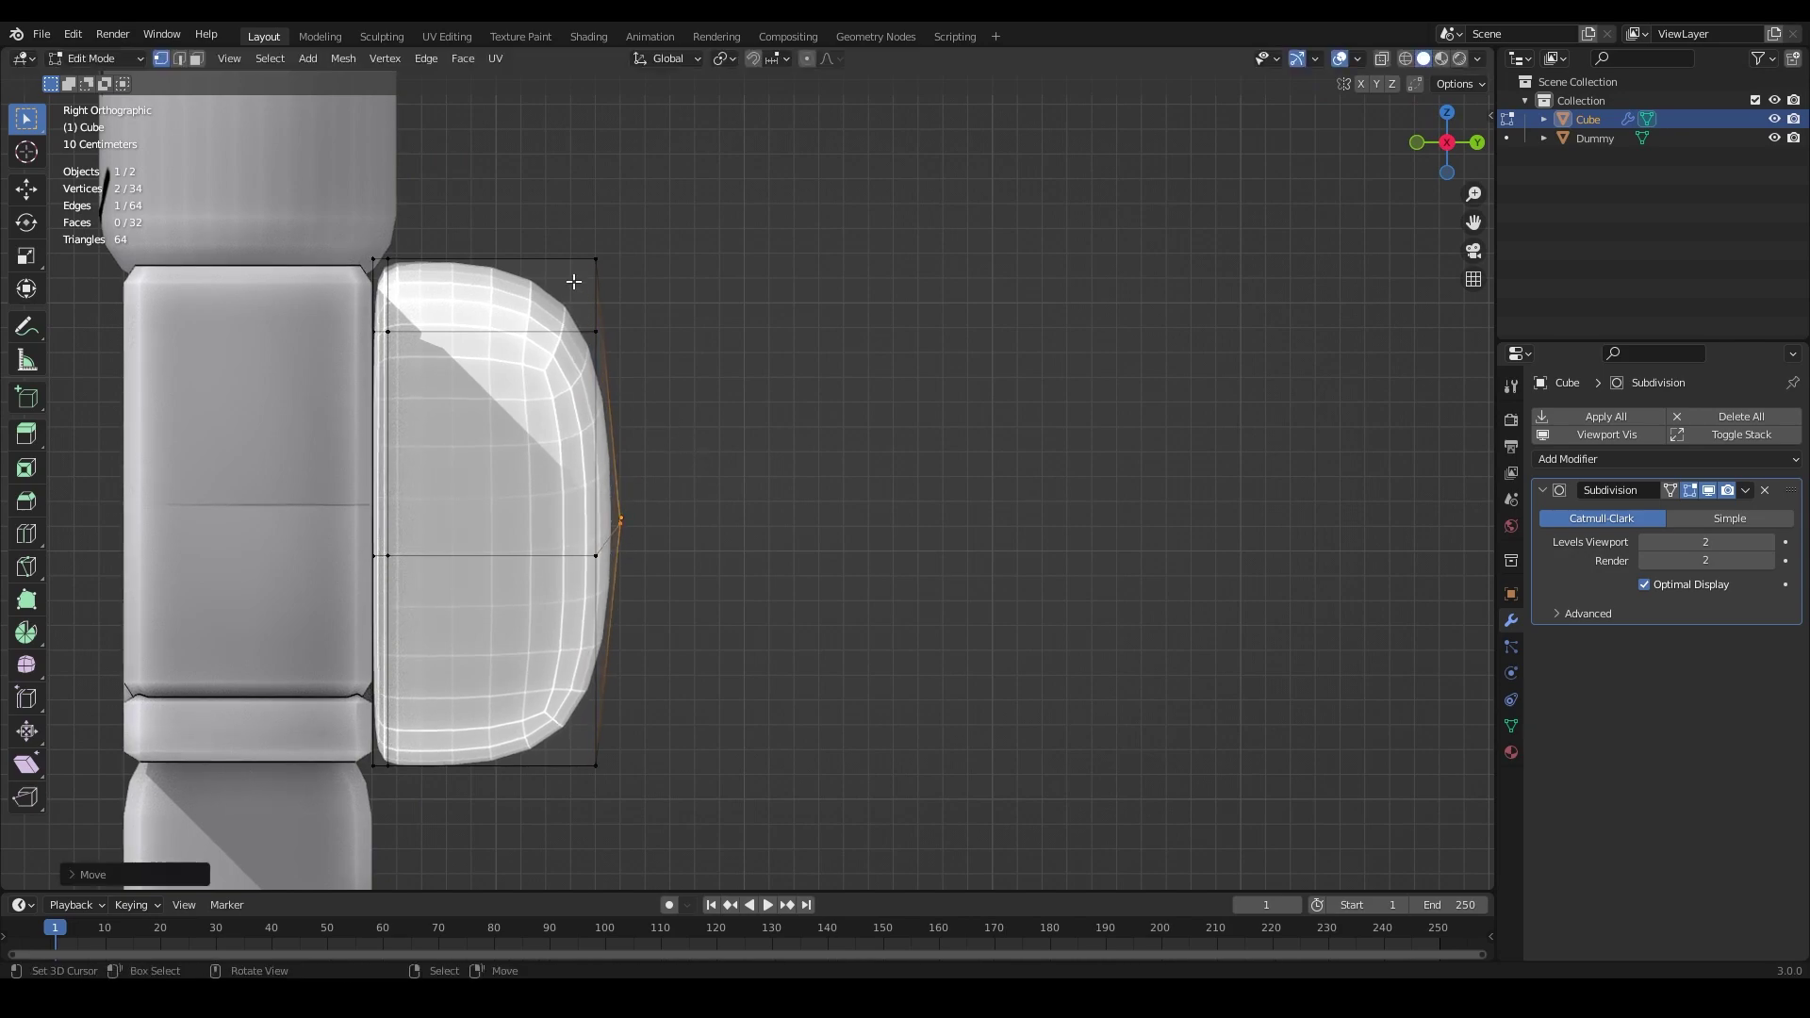
Step: Select the vertical edge loops at the shape's two outer side corners and scale them outward along X, seen from the top
scroll(604, 295, "down", 2)
middle_click_drag(626, 308, 688, 316, "alt")
right_click(526, 528, "alt")
right_click(859, 528, "alt+shift")
middle_click_drag(877, 519, 897, 441, "alt")
key("s")
key("x")
left_click(912, 459)
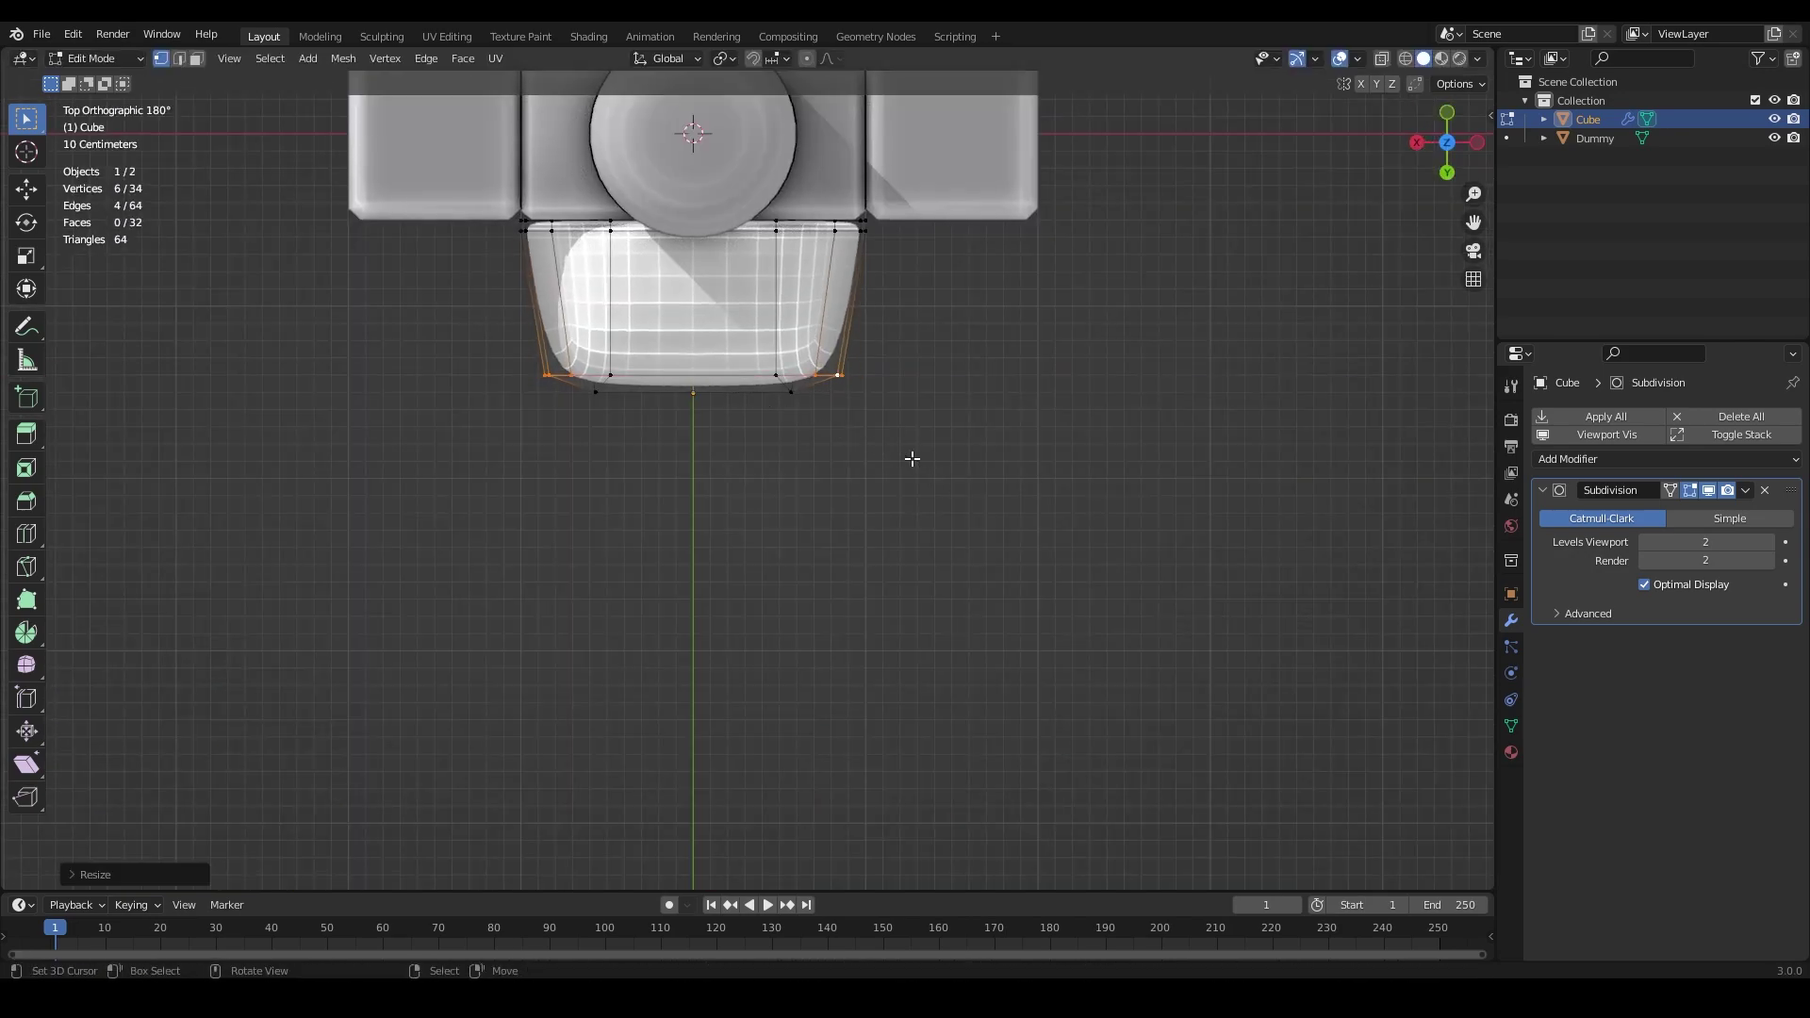
Step: Move the selected corner edge loops along Y toward the dummy and leave Edit Mode
key("g")
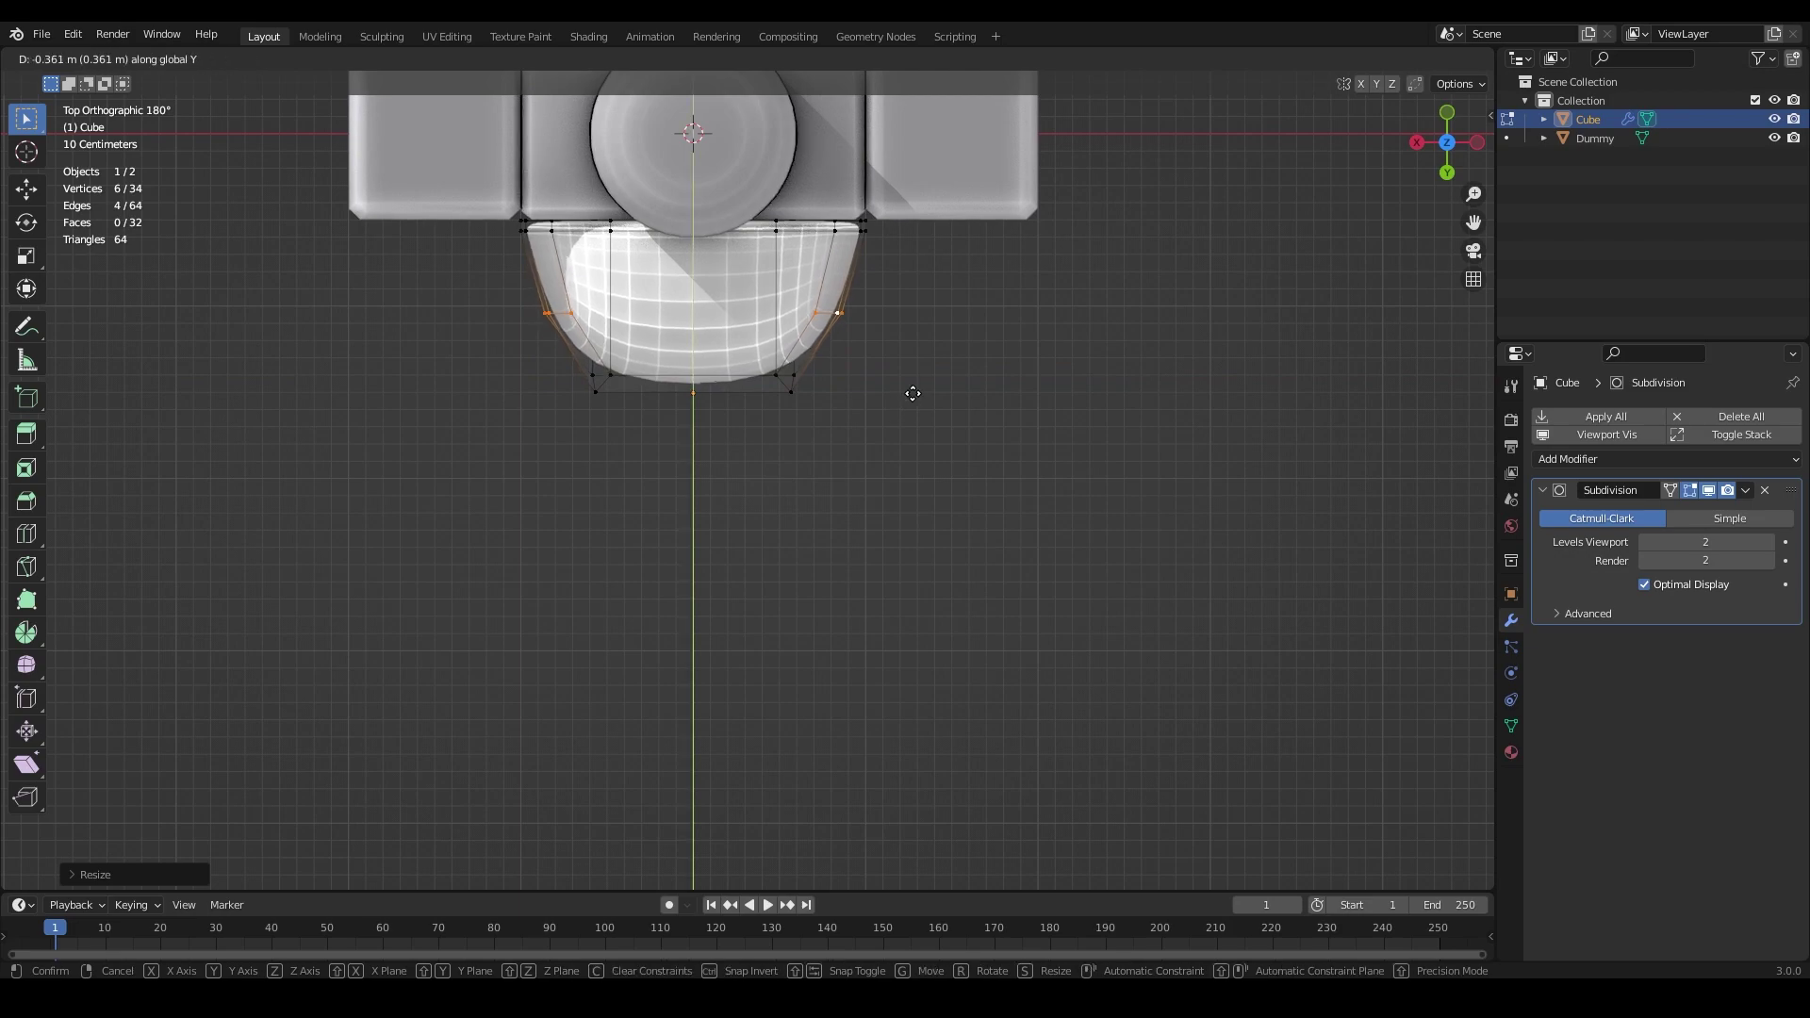
left_click(901, 406)
middle_click_drag(890, 416, 847, 420)
key("Tab")
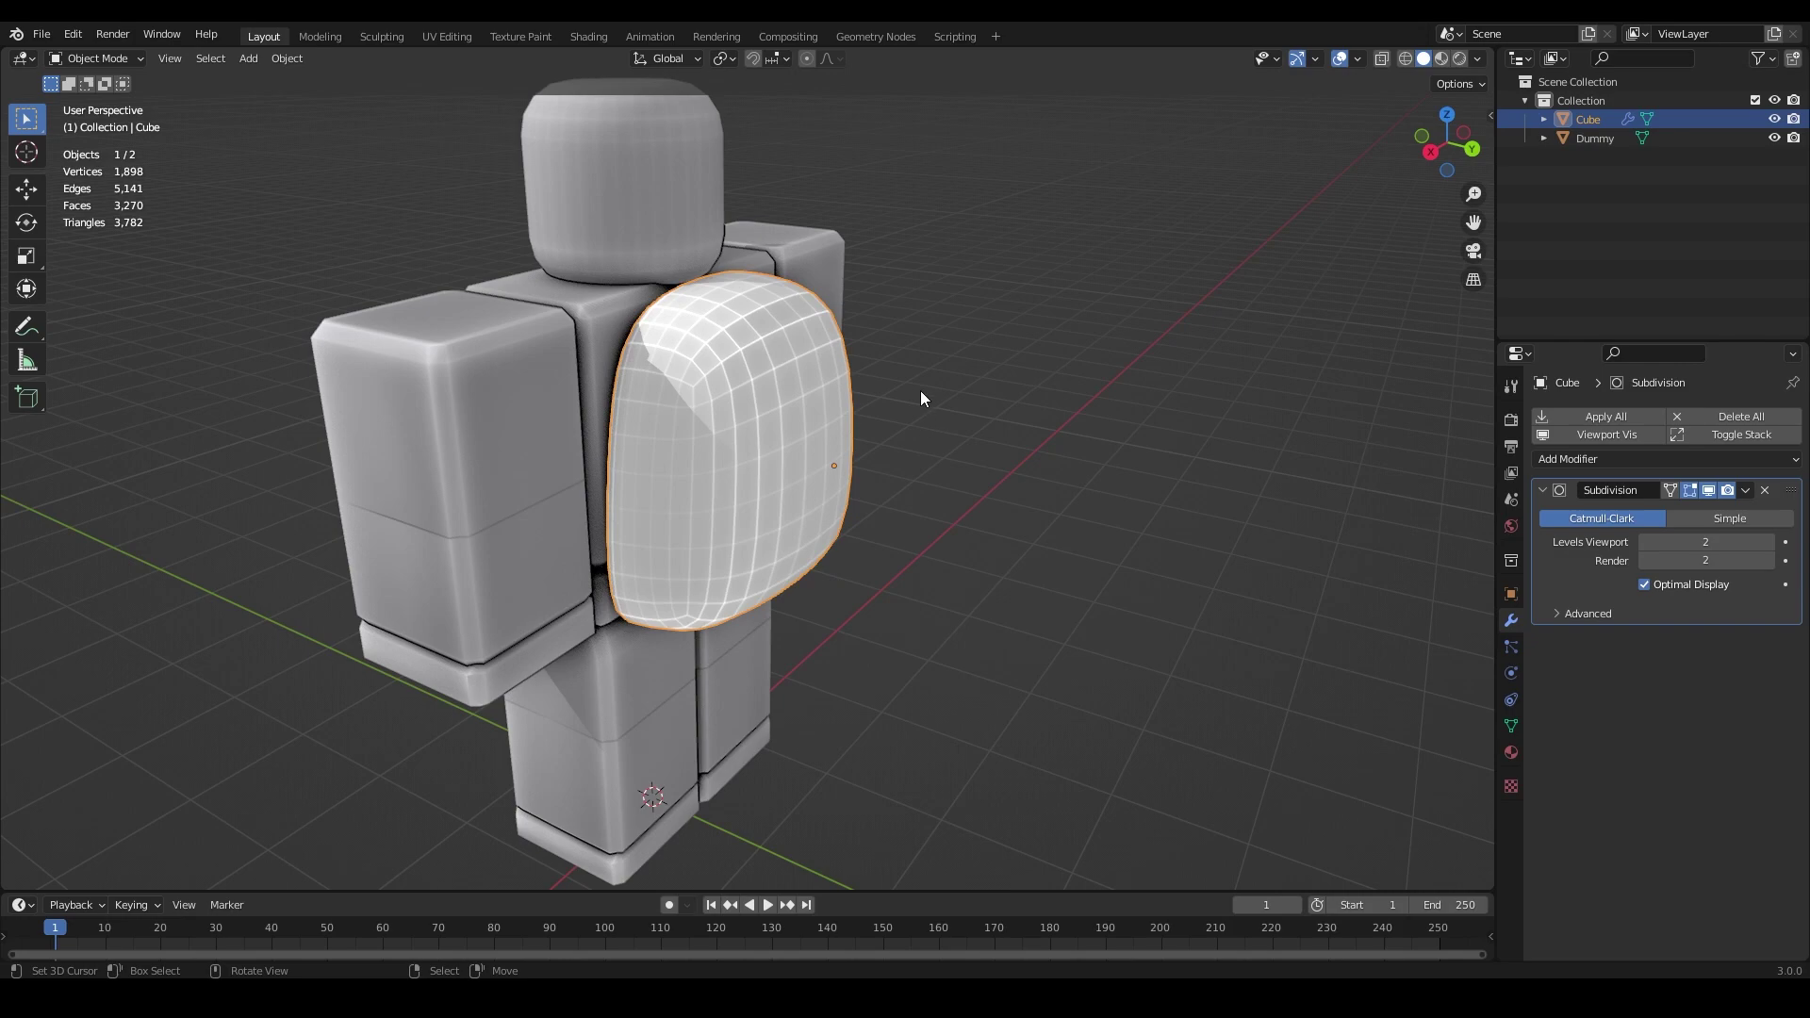
Step: Select all of the backpack's mesh in Edit Mode and apply Shade Smooth to its faces
middle_click_drag(920, 390, 771, 443)
left_click(858, 372)
scroll(858, 372, "down", 3)
scroll(760, 461, "up", 3)
left_click(760, 428)
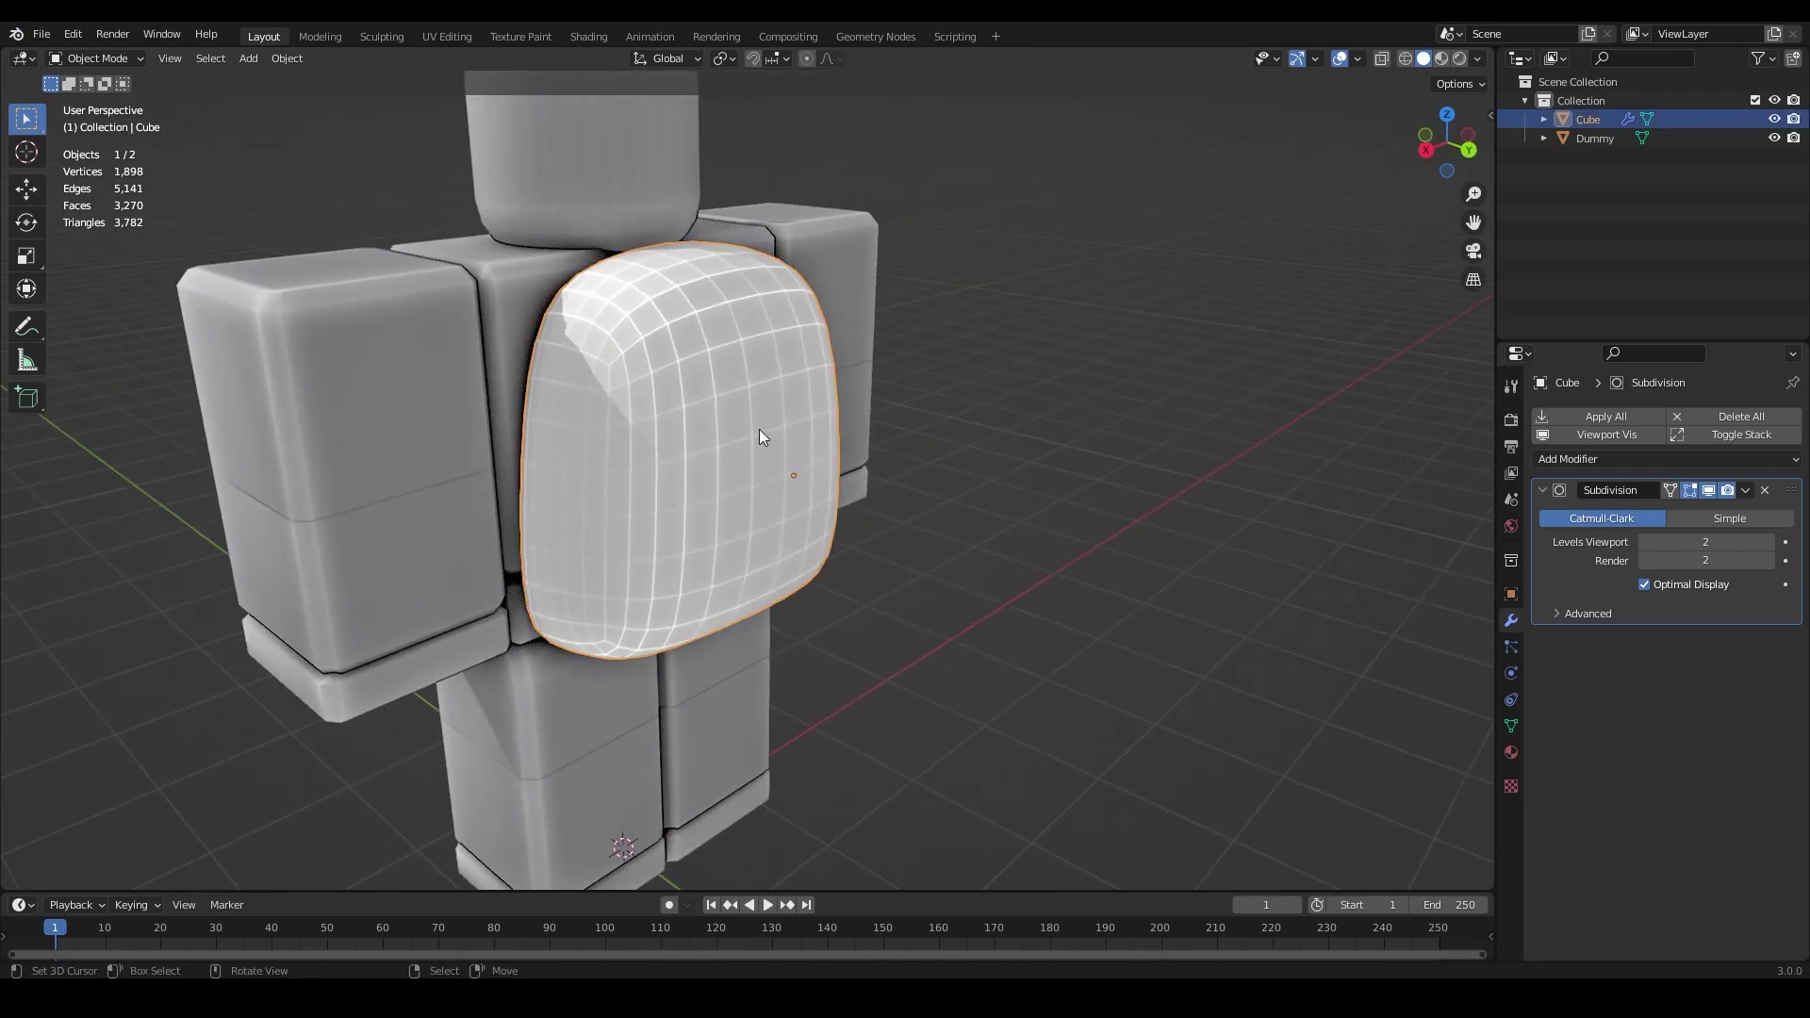
key("Tab")
key("a")
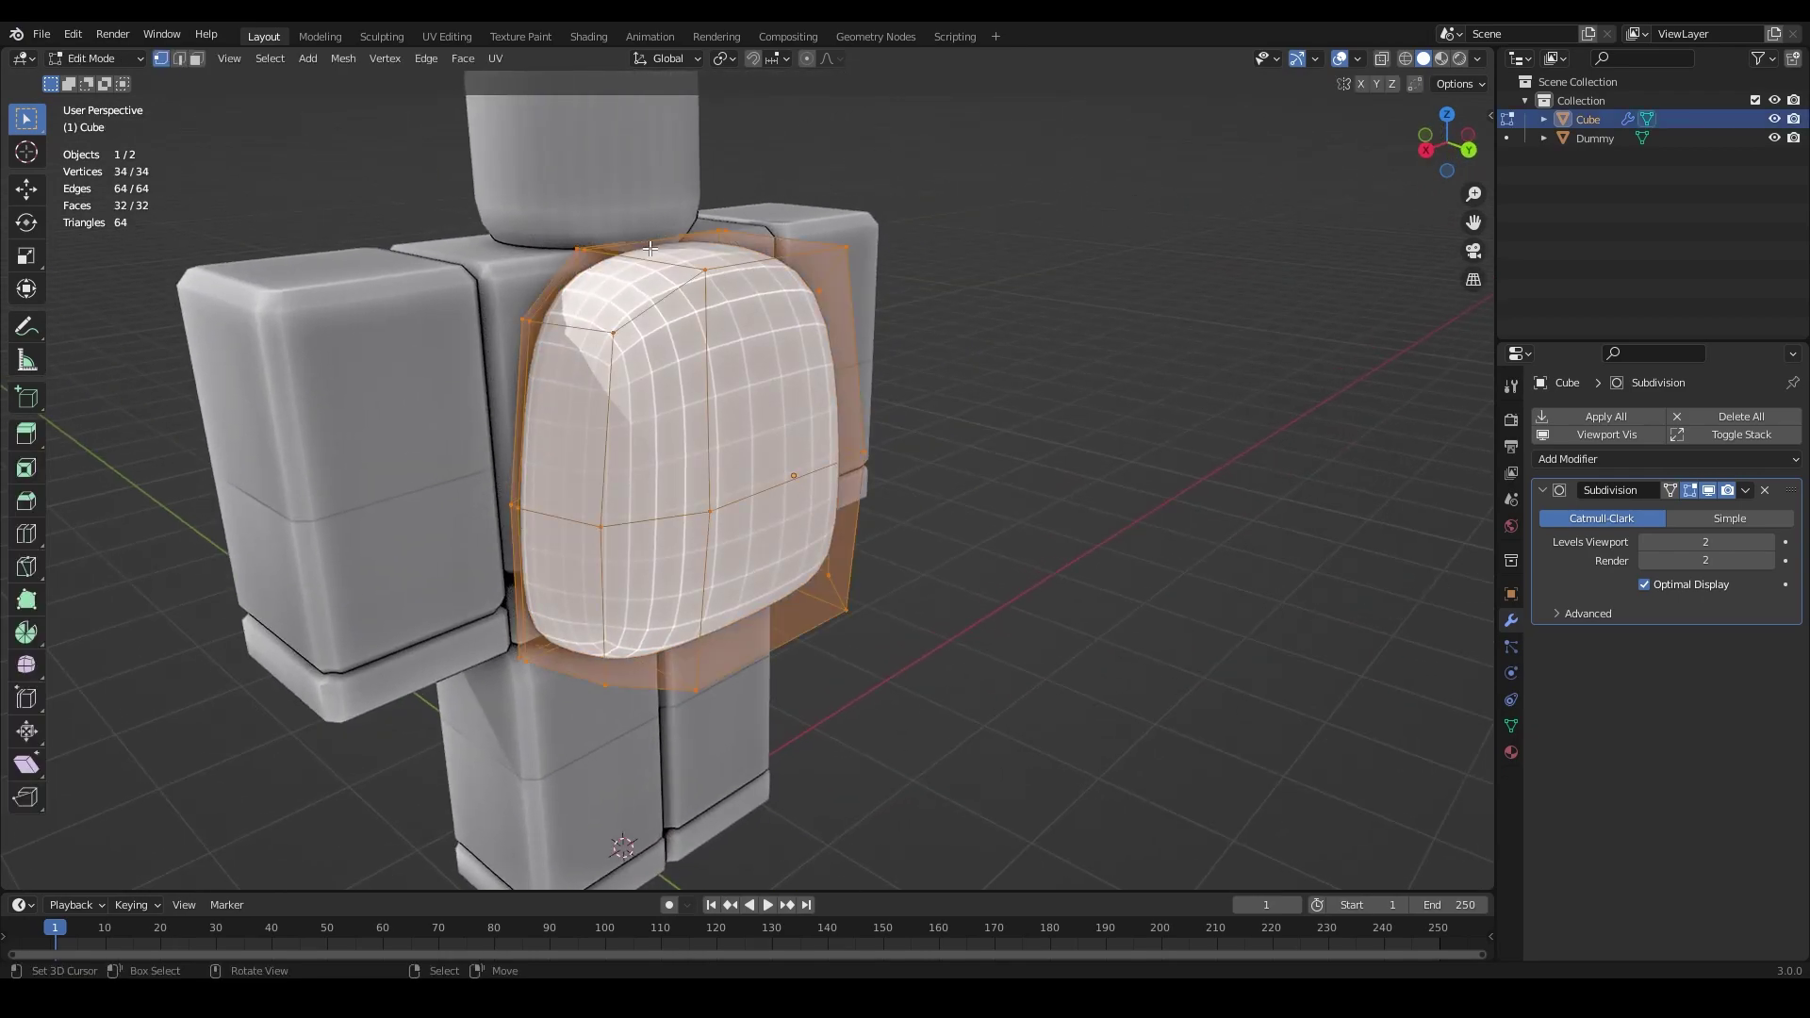
left_click(462, 59)
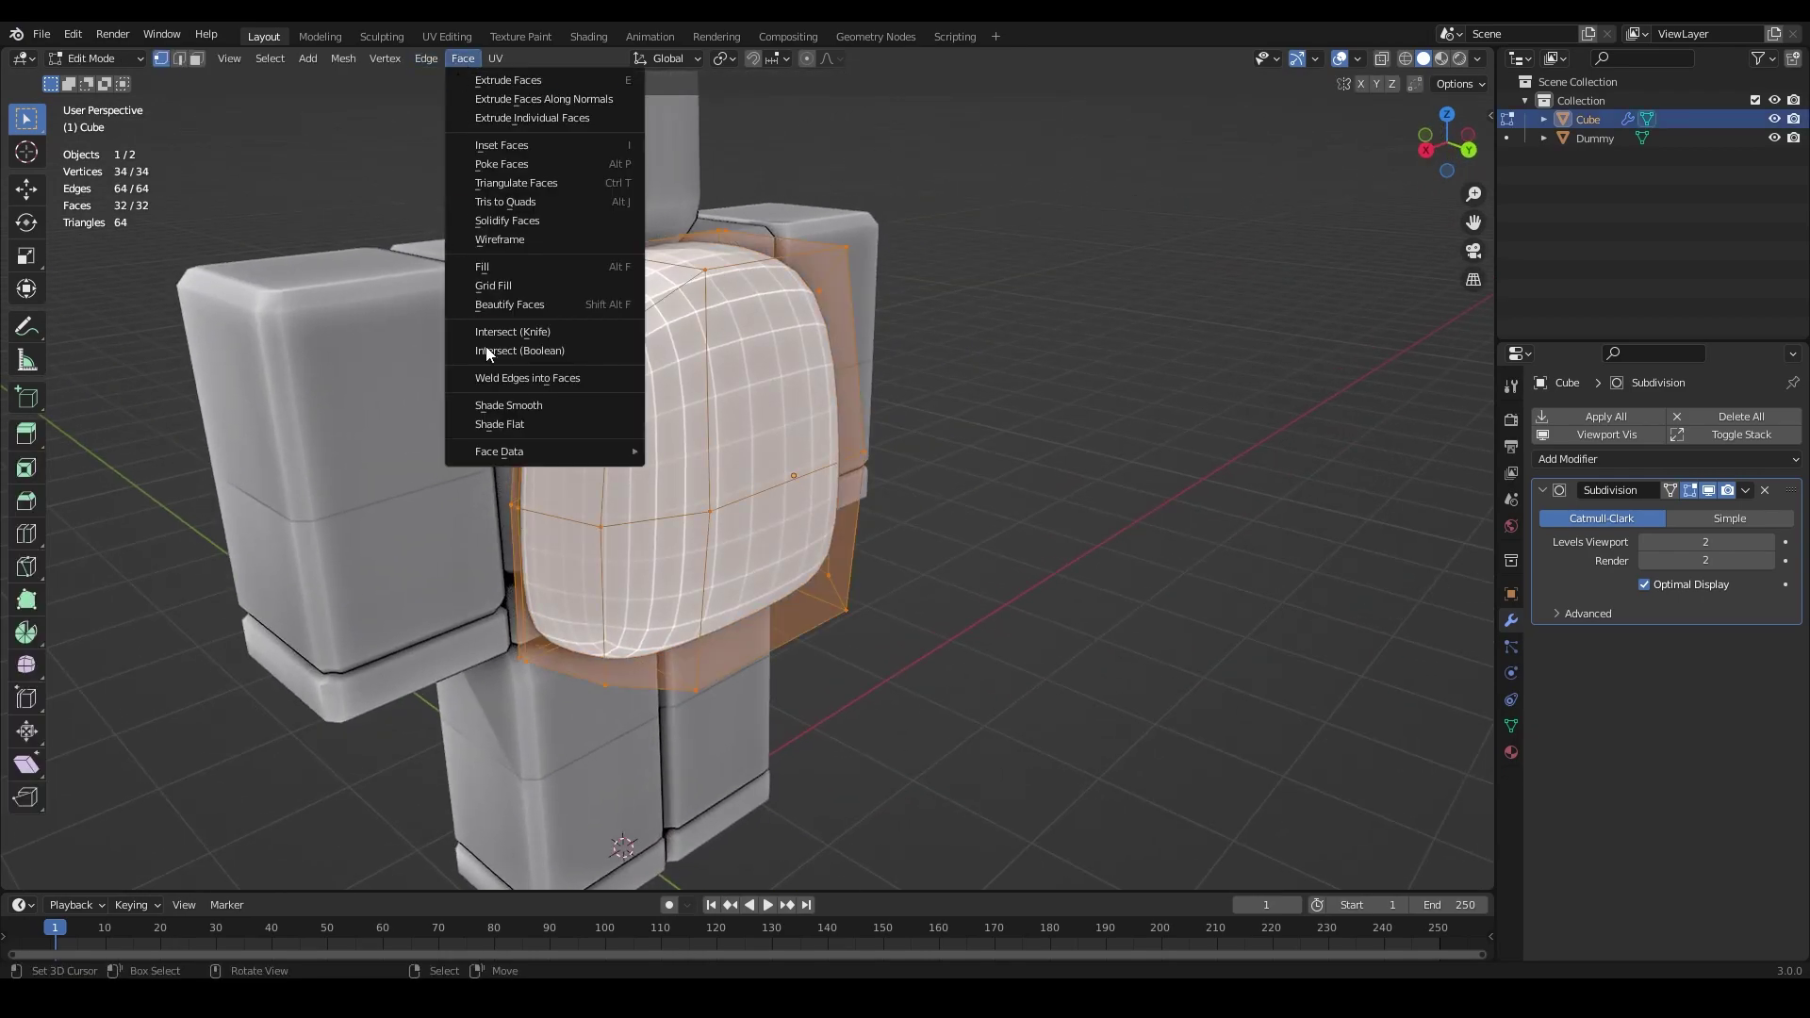
left_click(505, 412)
Step: Return to Object Mode, deselect the backpack and examine its smooth shading up close and from afar
middle_click_drag(506, 412, 604, 276)
scroll(768, 243, "down", 4)
key("alt+a")
scroll(812, 411, "up", 6)
key("Tab")
scroll(812, 412, "down", 2)
mouse_move(812, 411)
middle_mouse_down()
mouse_move(991, 372)
mouse_move(841, 405)
mouse_move(958, 398)
mouse_move(834, 415)
middle_mouse_up()
key("alt+a")
scroll(990, 366, "up", 4)
scroll(841, 405, "down", 3)
scroll(958, 398, "up", 3)
scroll(833, 415, "down", 6)
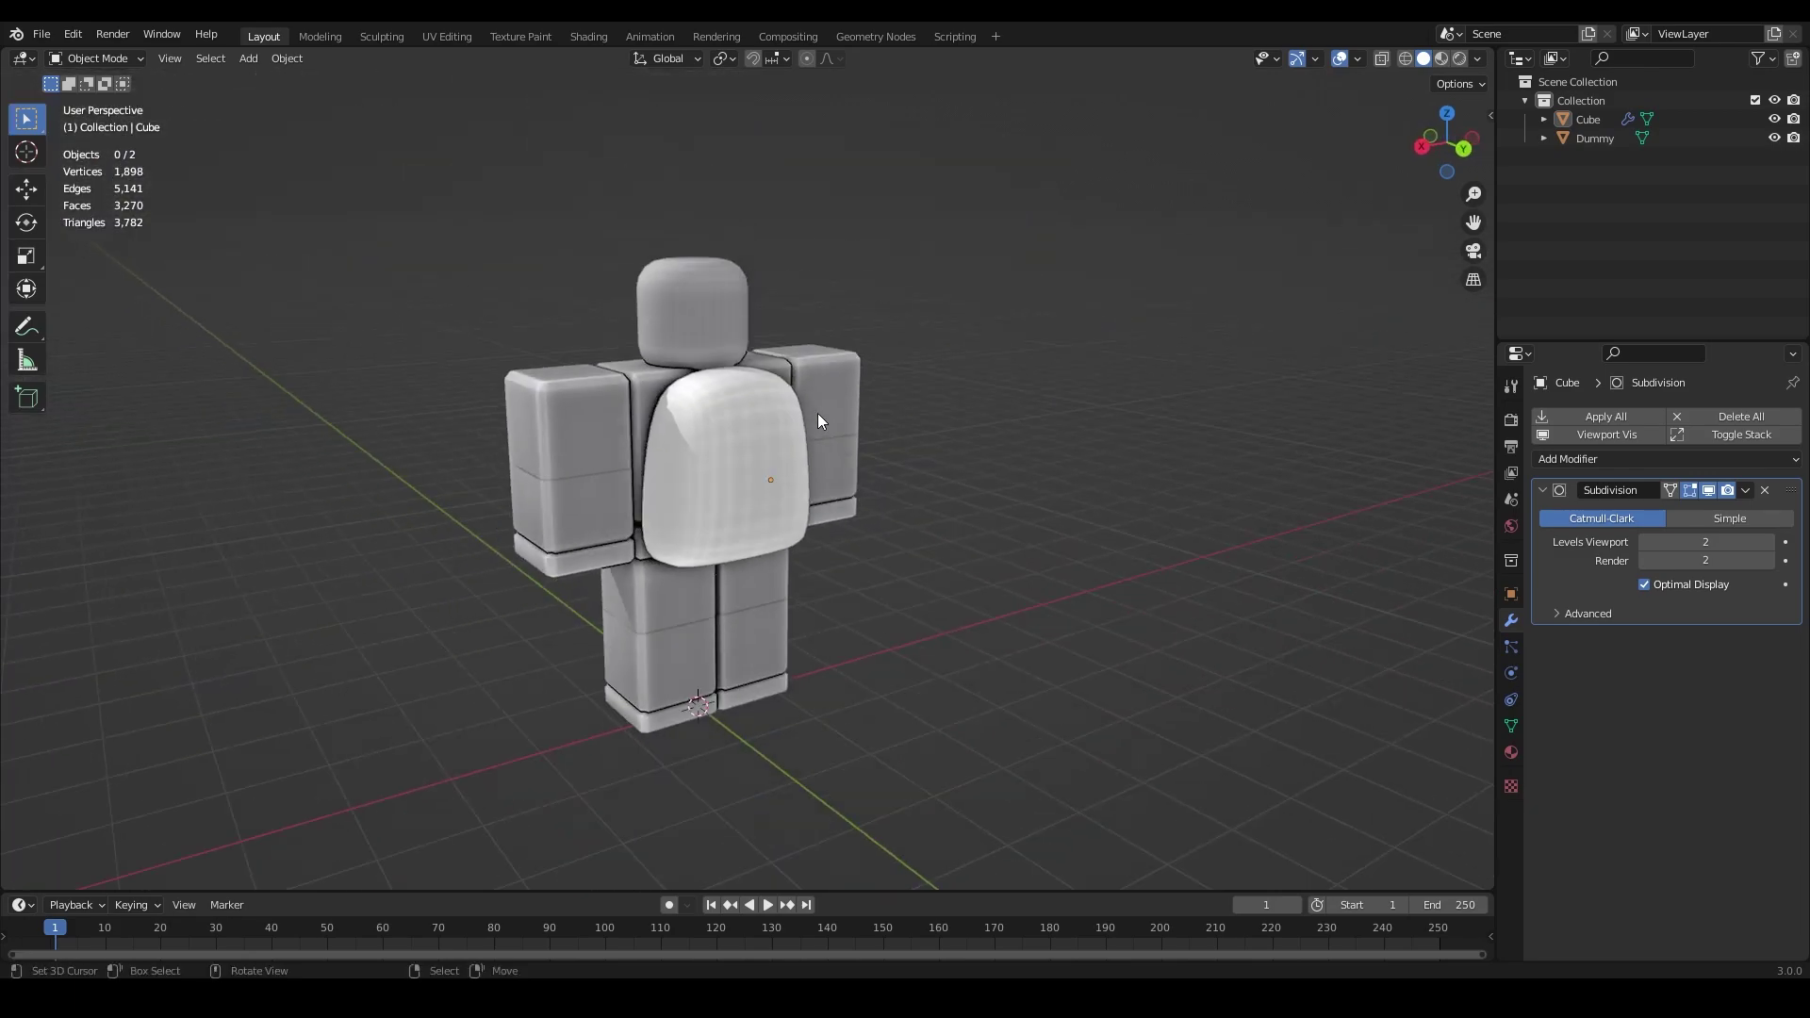
Step: Enable Auto Smooth in the backpack's normals settings and set its angle to 50°
left_click(1512, 724)
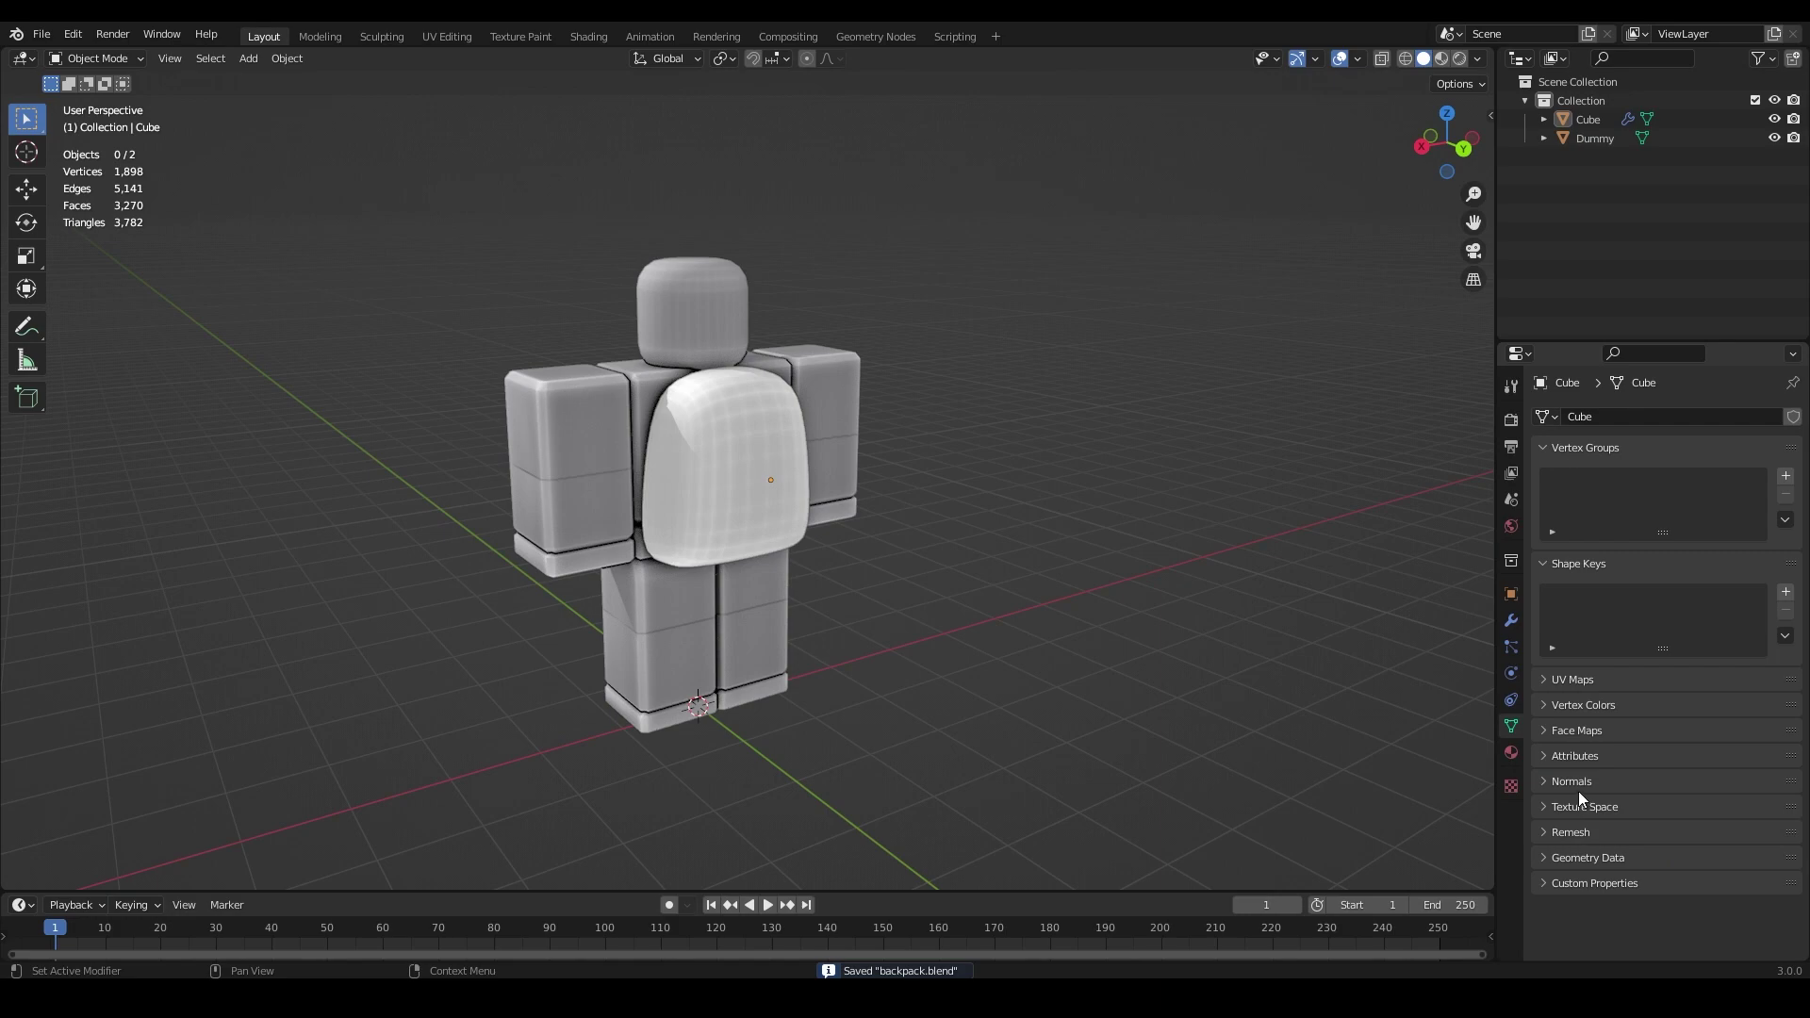
left_click(1556, 782)
left_click(1645, 809)
scroll(940, 532, "up", 1)
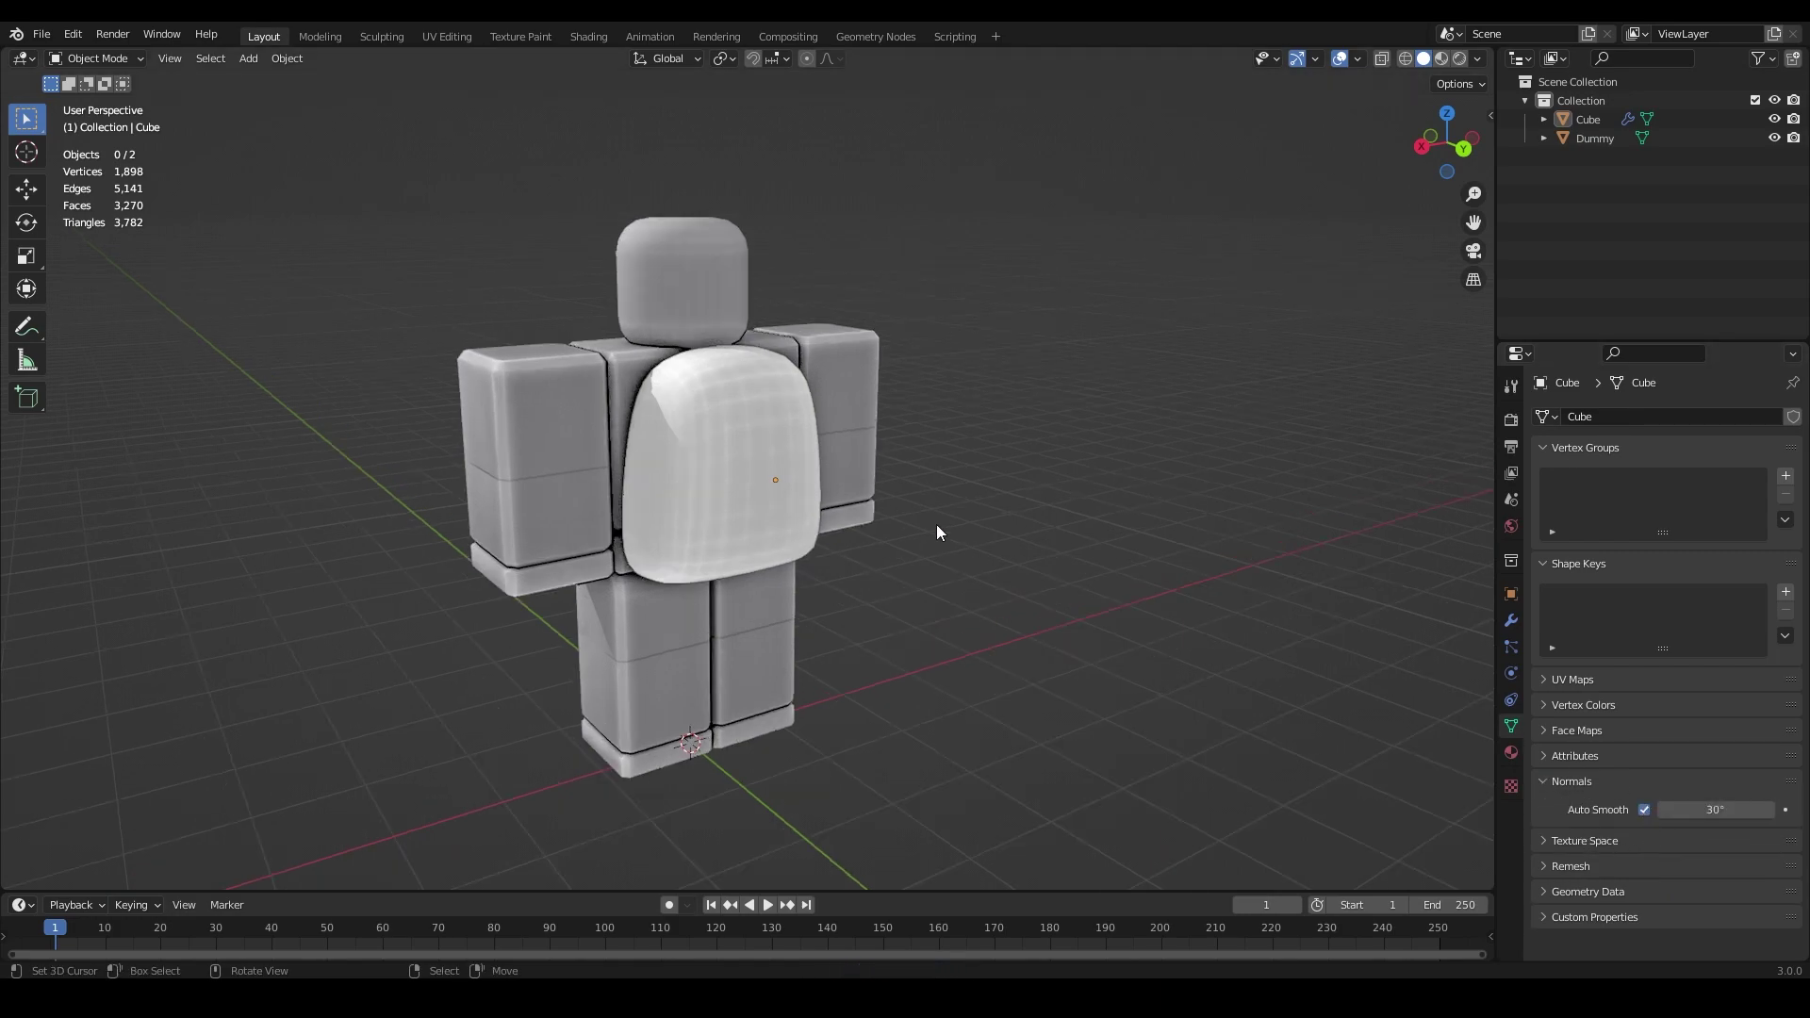
scroll(940, 533, "up", 2)
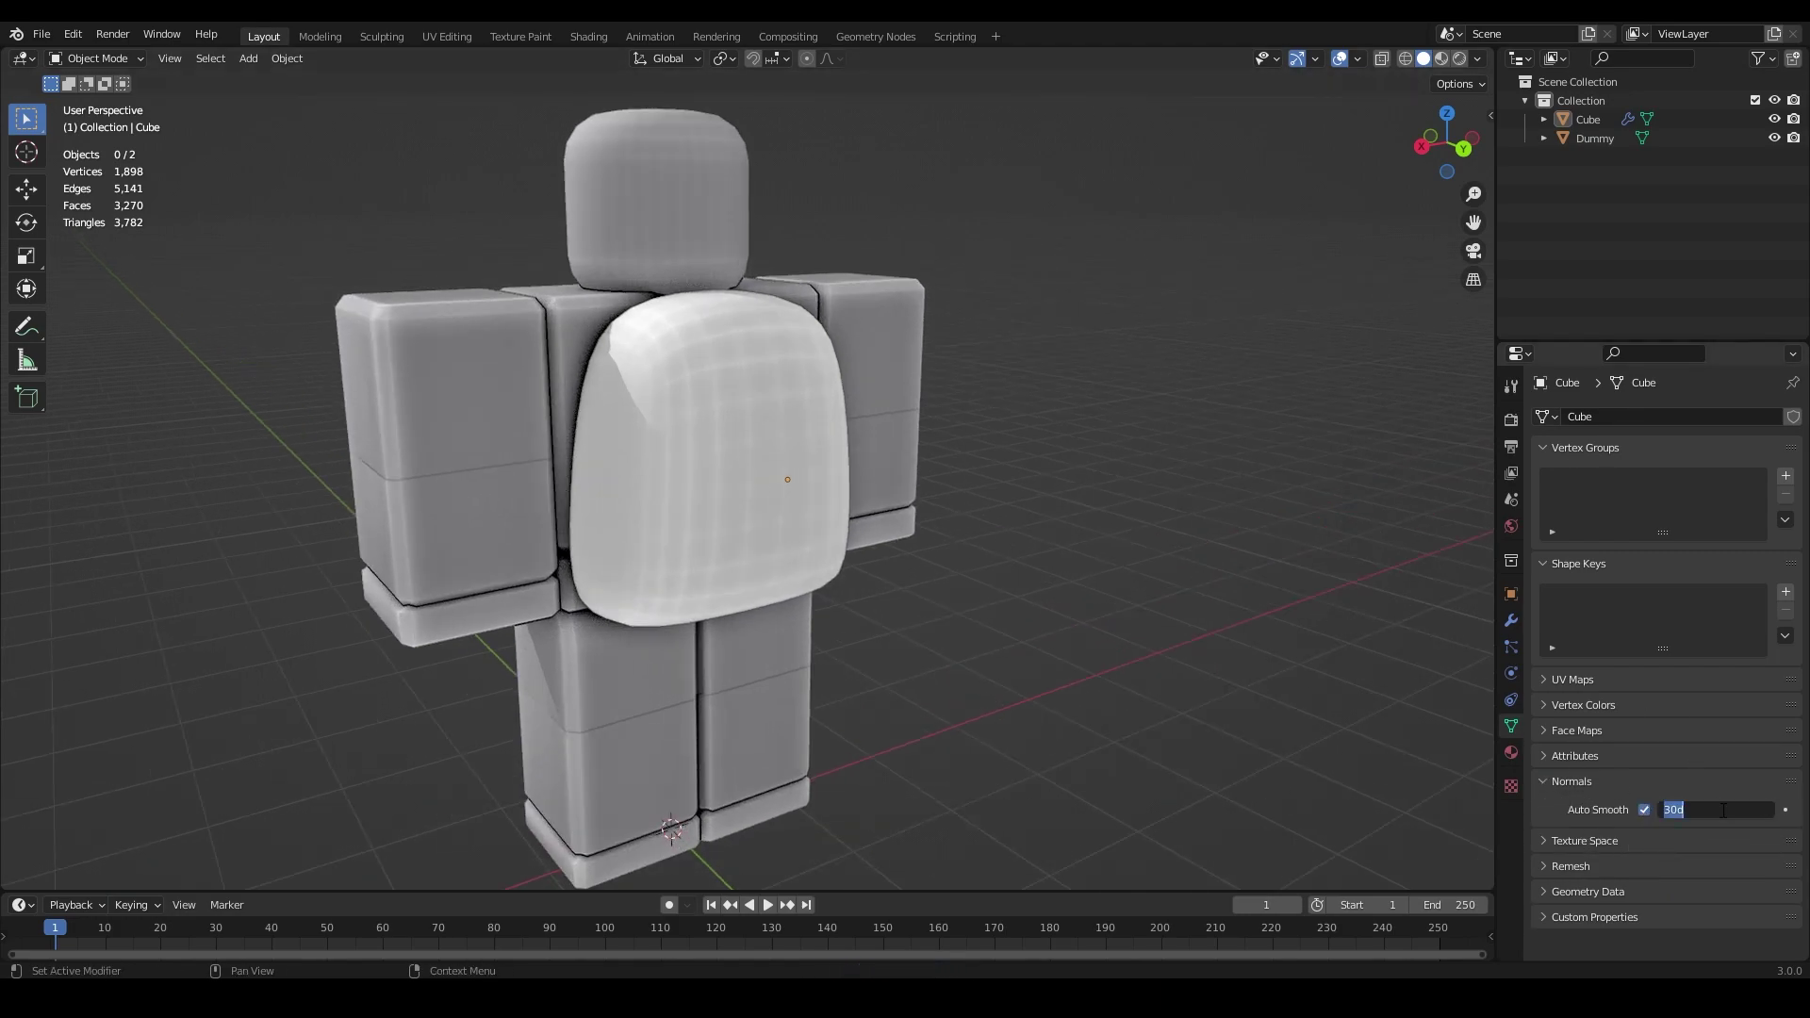
key("Return")
scroll(1022, 506, "down", 6)
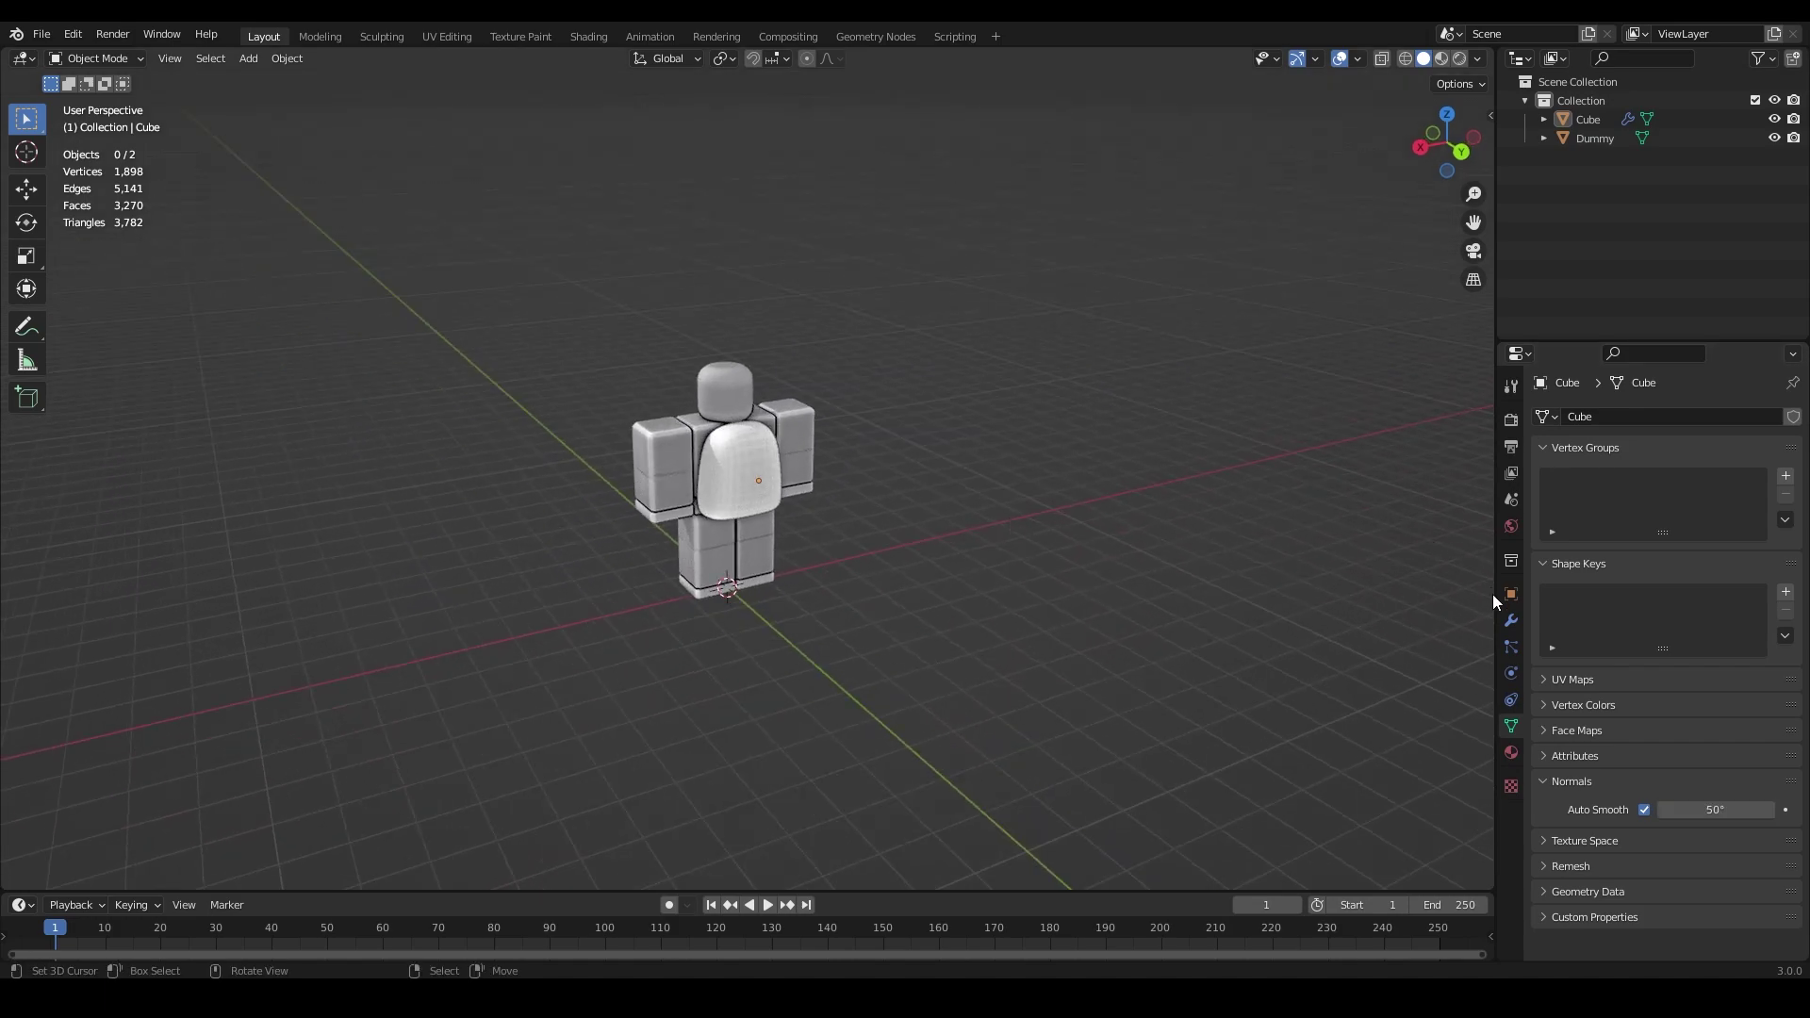
Step: Show the backpack's modifier settings again and save the file backpack.blend
left_click(1510, 621)
scroll(734, 498, "up", 5)
middle_click_drag(734, 498, 824, 456)
scroll(824, 456, "up", 1)
middle_click_drag(824, 457, 817, 424)
key("ctrl+s")
Step: Examine the backpack's overall shape and its control mesh from several sides
scroll(817, 424, "up", 2)
middle_click_drag(987, 428, 949, 390)
scroll(949, 390, "down", 5)
scroll(743, 468, "up", 2)
scroll(745, 464, "up", 2)
middle_click_drag(745, 464, 596, 357)
left_click(721, 462)
key("Tab")
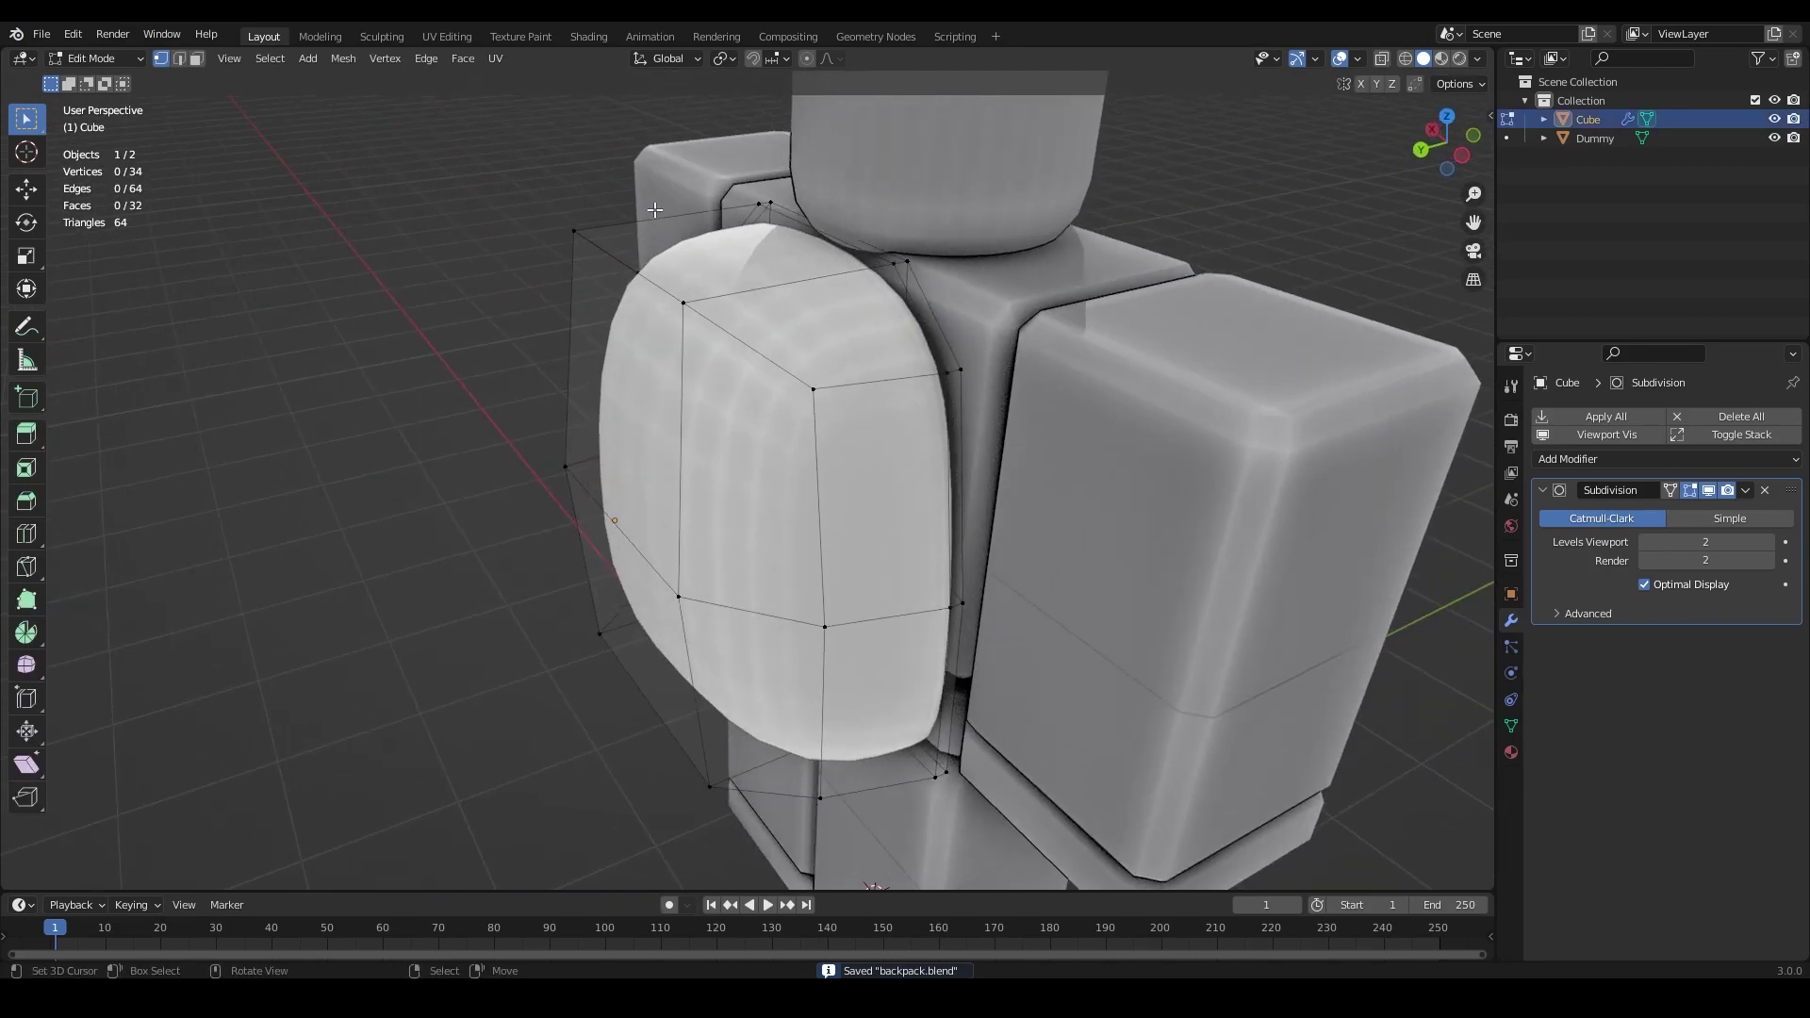
scroll(411, 467, "down", 3)
middle_click_drag(411, 467, 543, 462)
middle_click_drag(703, 463, 818, 501)
key("Tab")
scroll(772, 483, "up", 1)
scroll(830, 460, "up", 2)
scroll(794, 517, "down", 2)
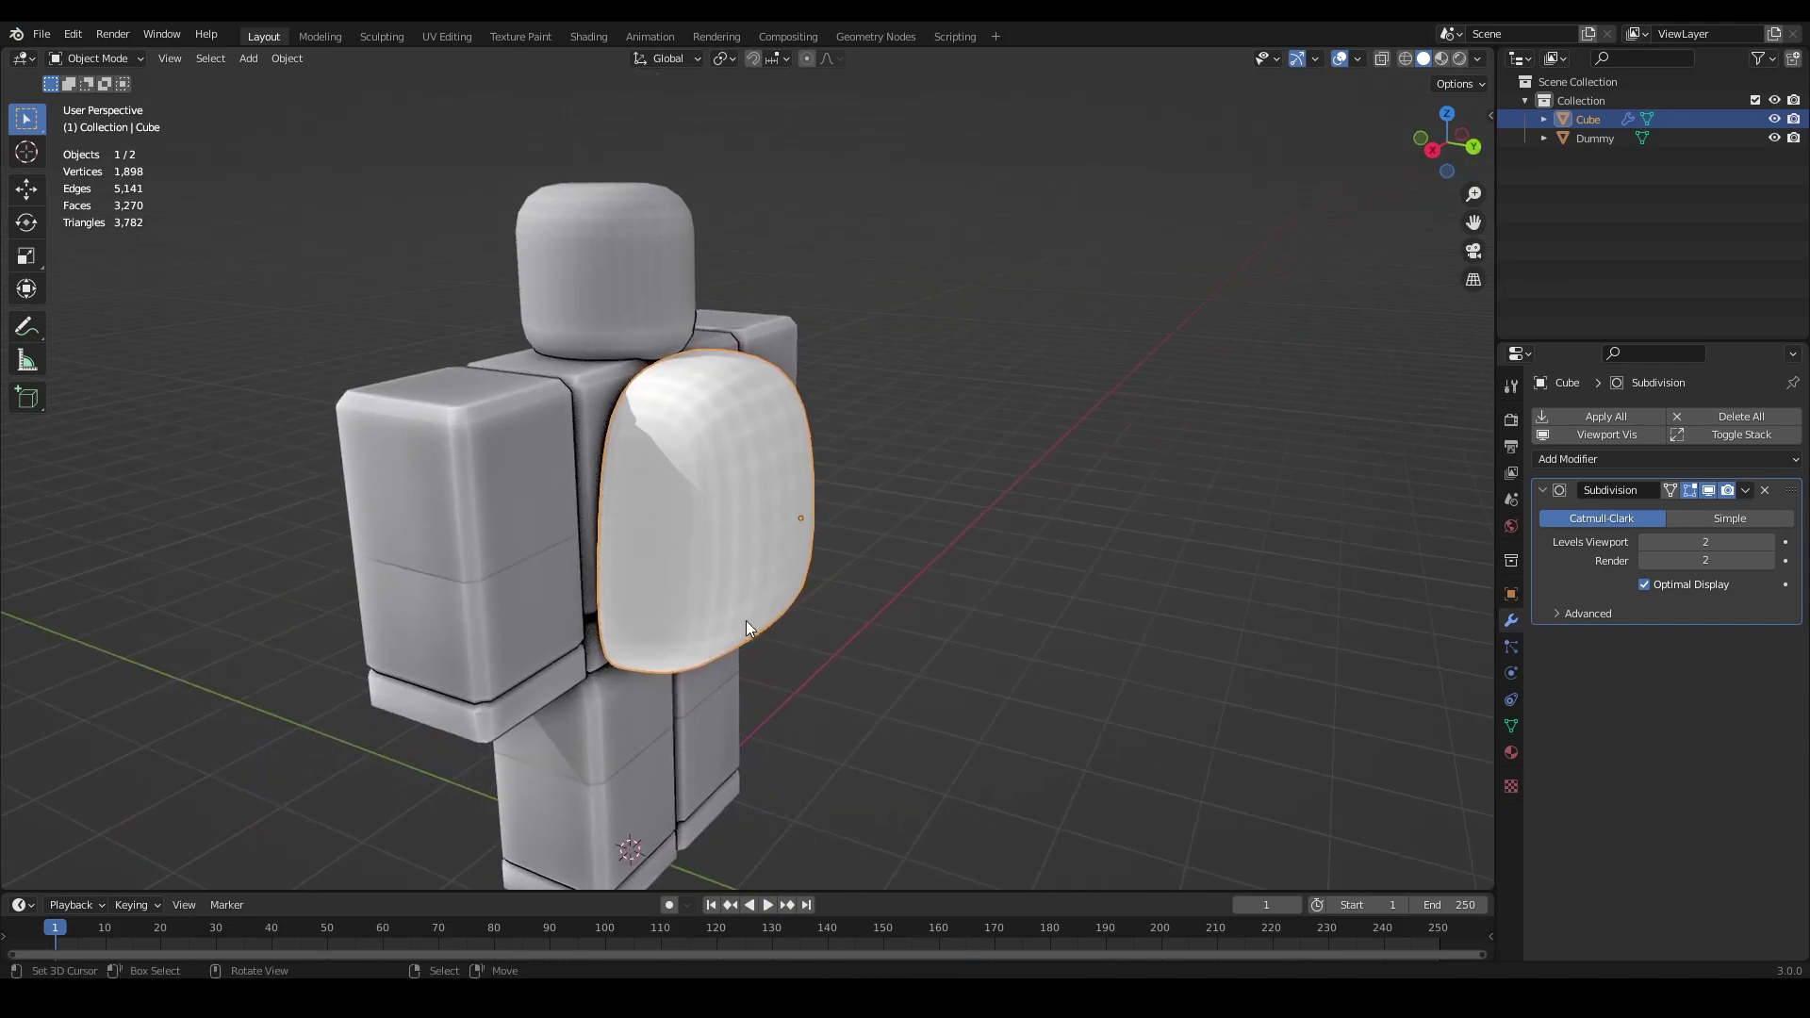
Step: Duplicate the backpack in place and check the overlapping copies in wireframe display
key("shift+d")
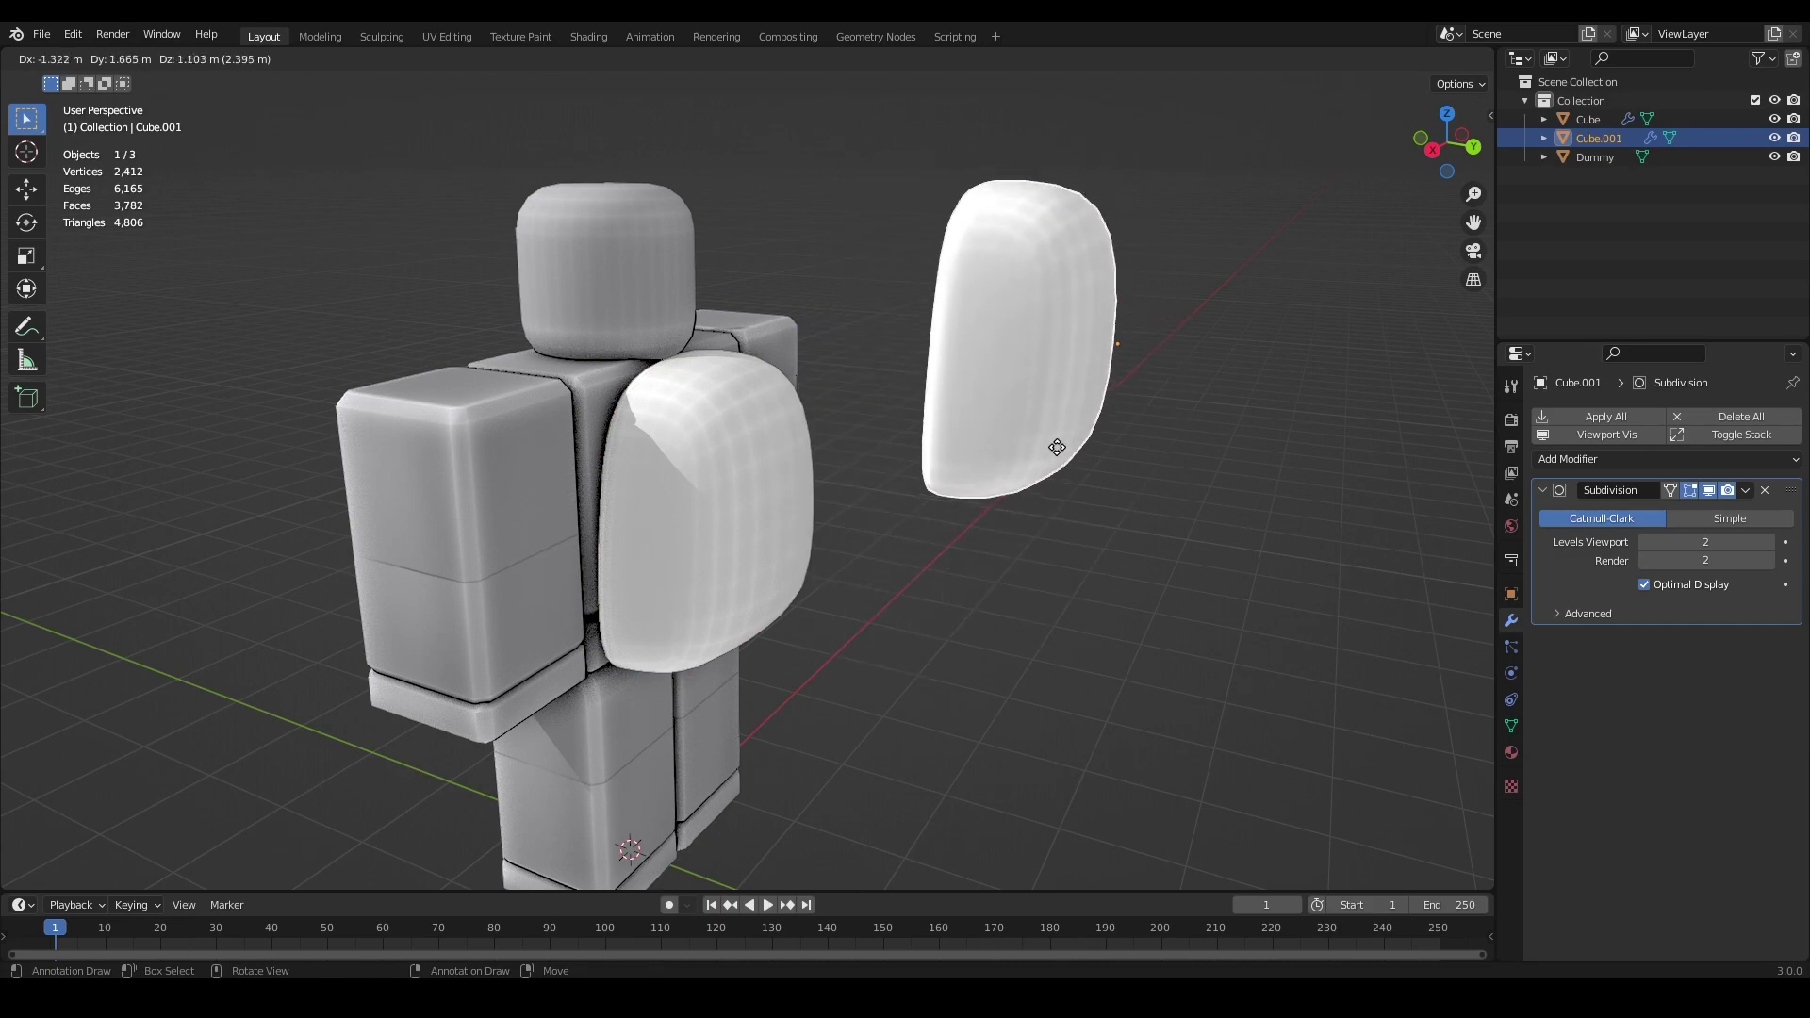
right_click(1137, 313)
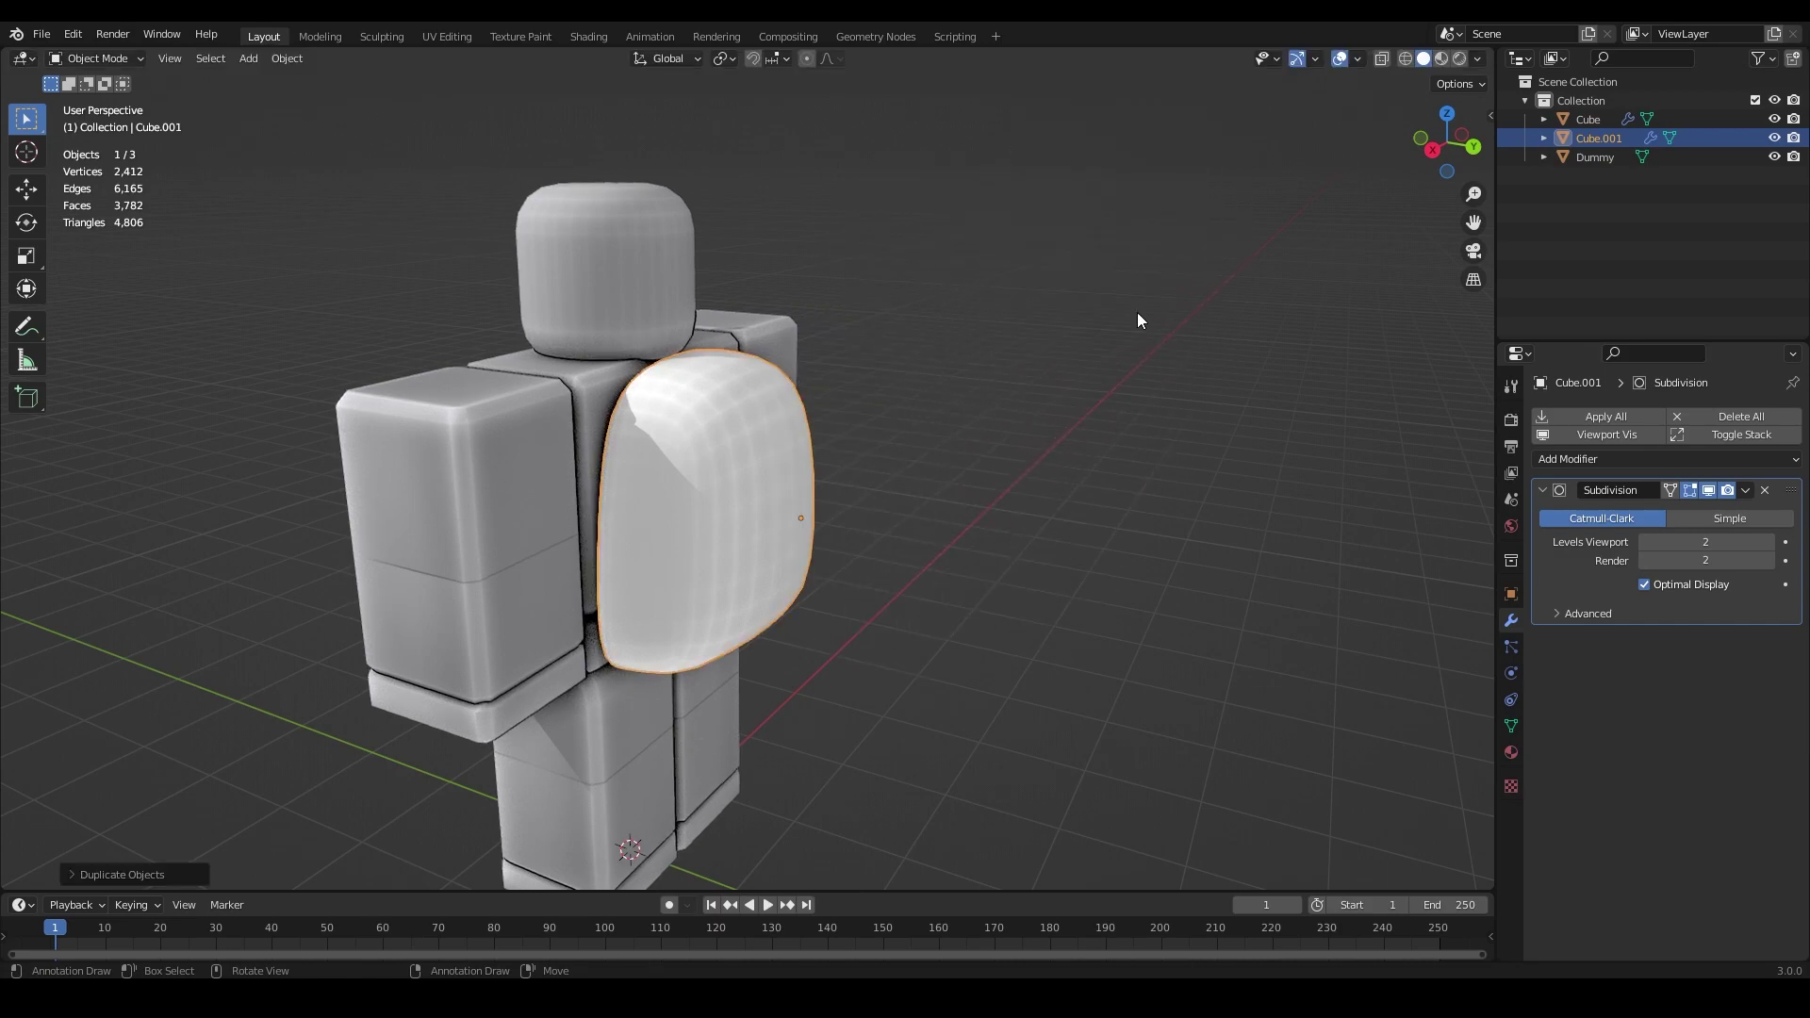
scroll(954, 420, "up", 5)
mouse_move(871, 443)
middle_mouse_down()
mouse_move(988, 409)
mouse_move(801, 523)
mouse_move(763, 508)
mouse_move(747, 439)
middle_mouse_up()
key("shift+z")
key("shift+z")
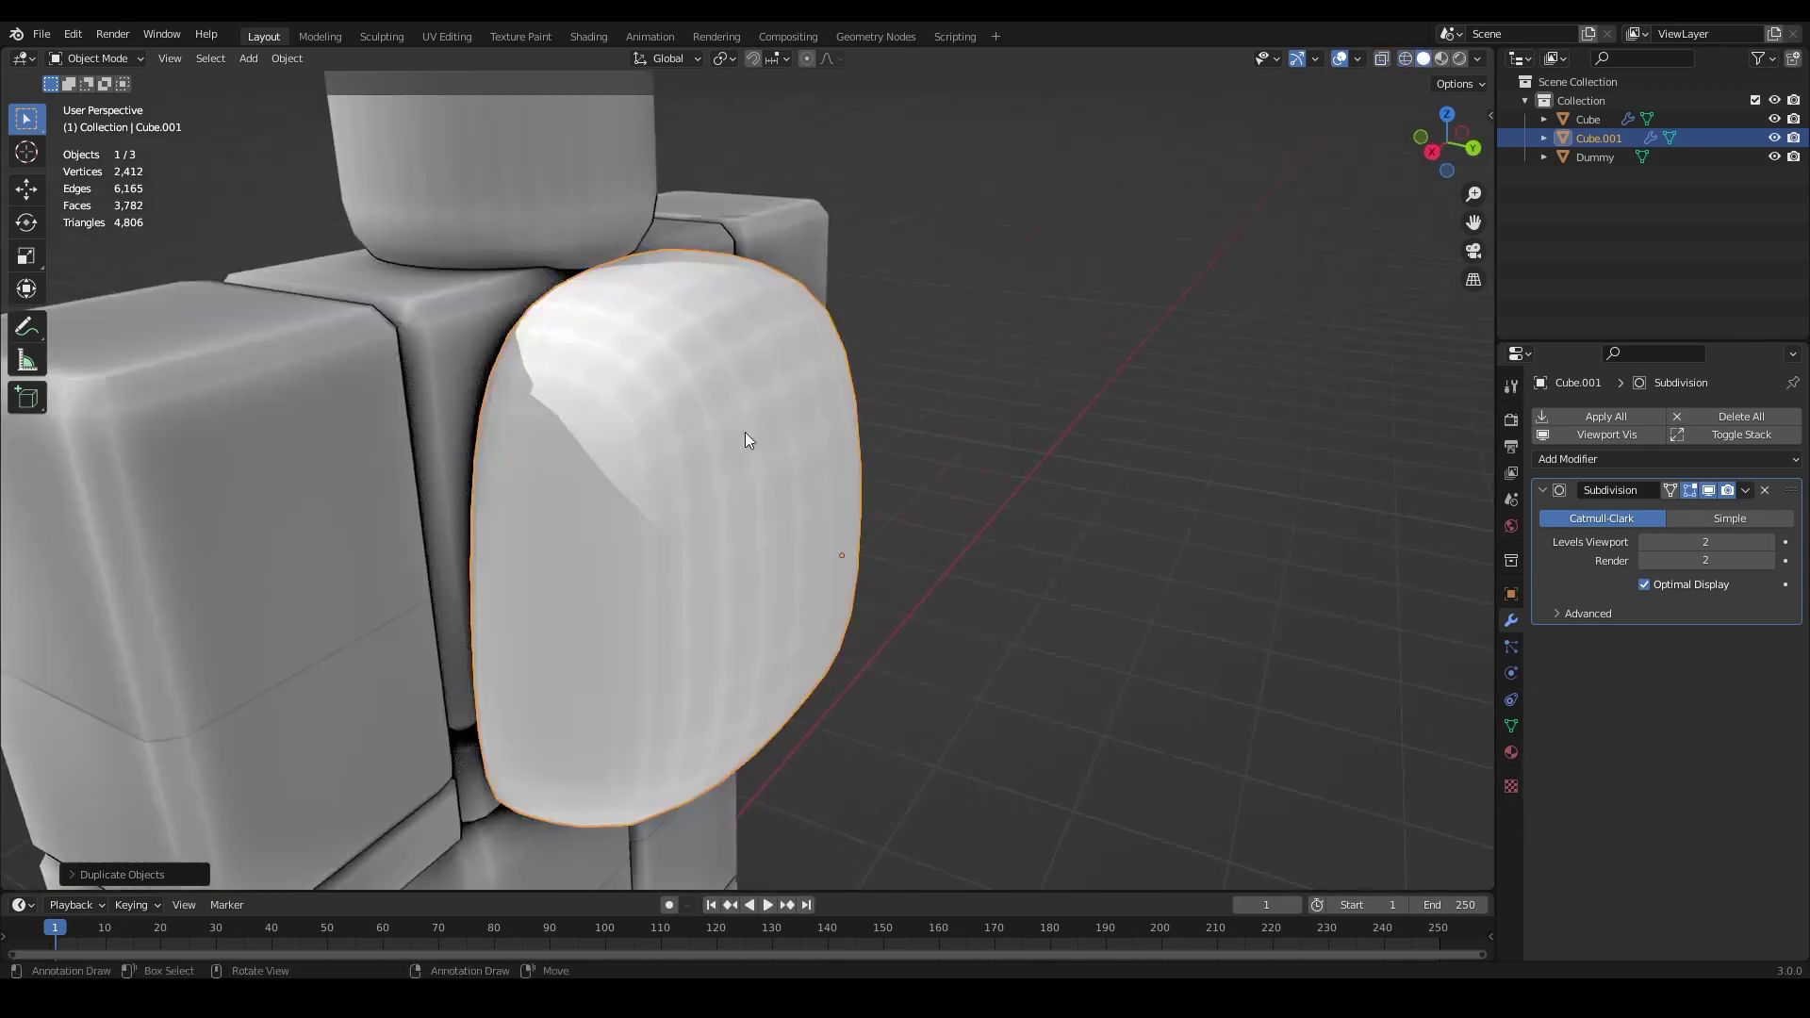
key("shift+z")
scroll(847, 406, "up", 1)
scroll(847, 405, "down", 1)
middle_click_drag(847, 405, 831, 411)
key("shift+z")
scroll(831, 411, "down", 1)
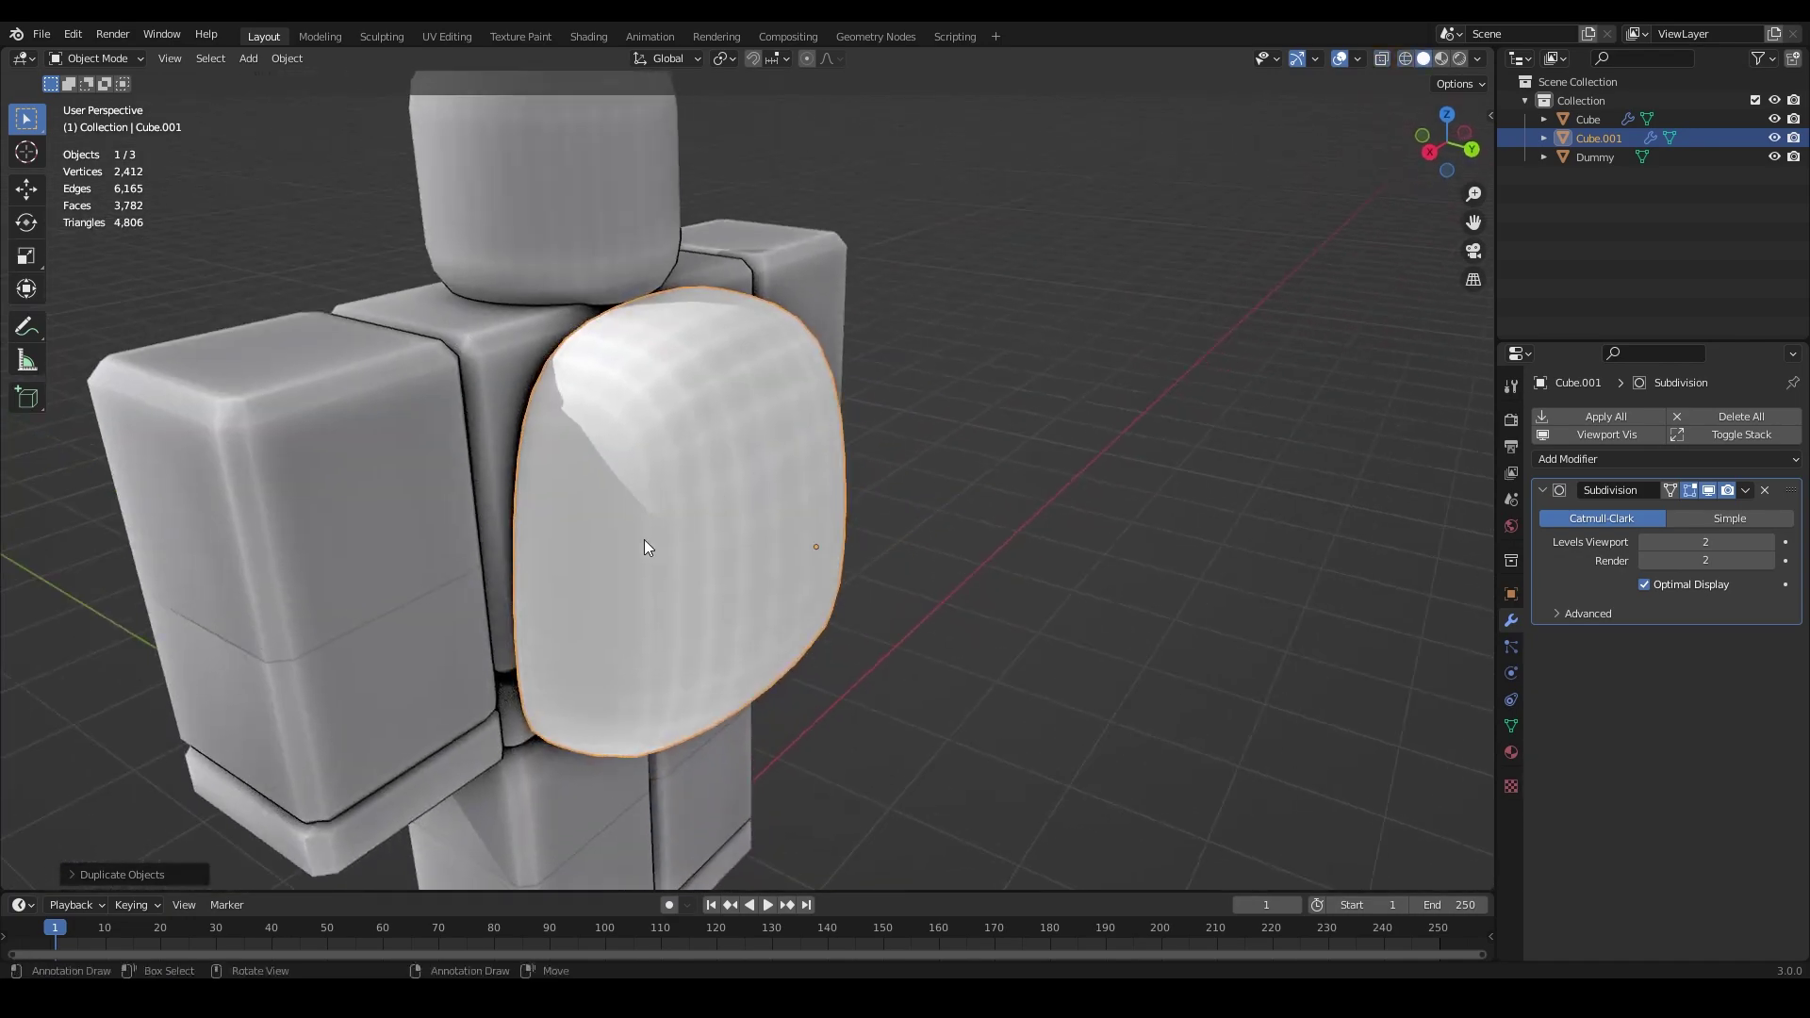
Step: Try moving the duplicate backpack off the original and undo the move
key("g")
left_click(992, 483)
scroll(990, 489, "down", 4)
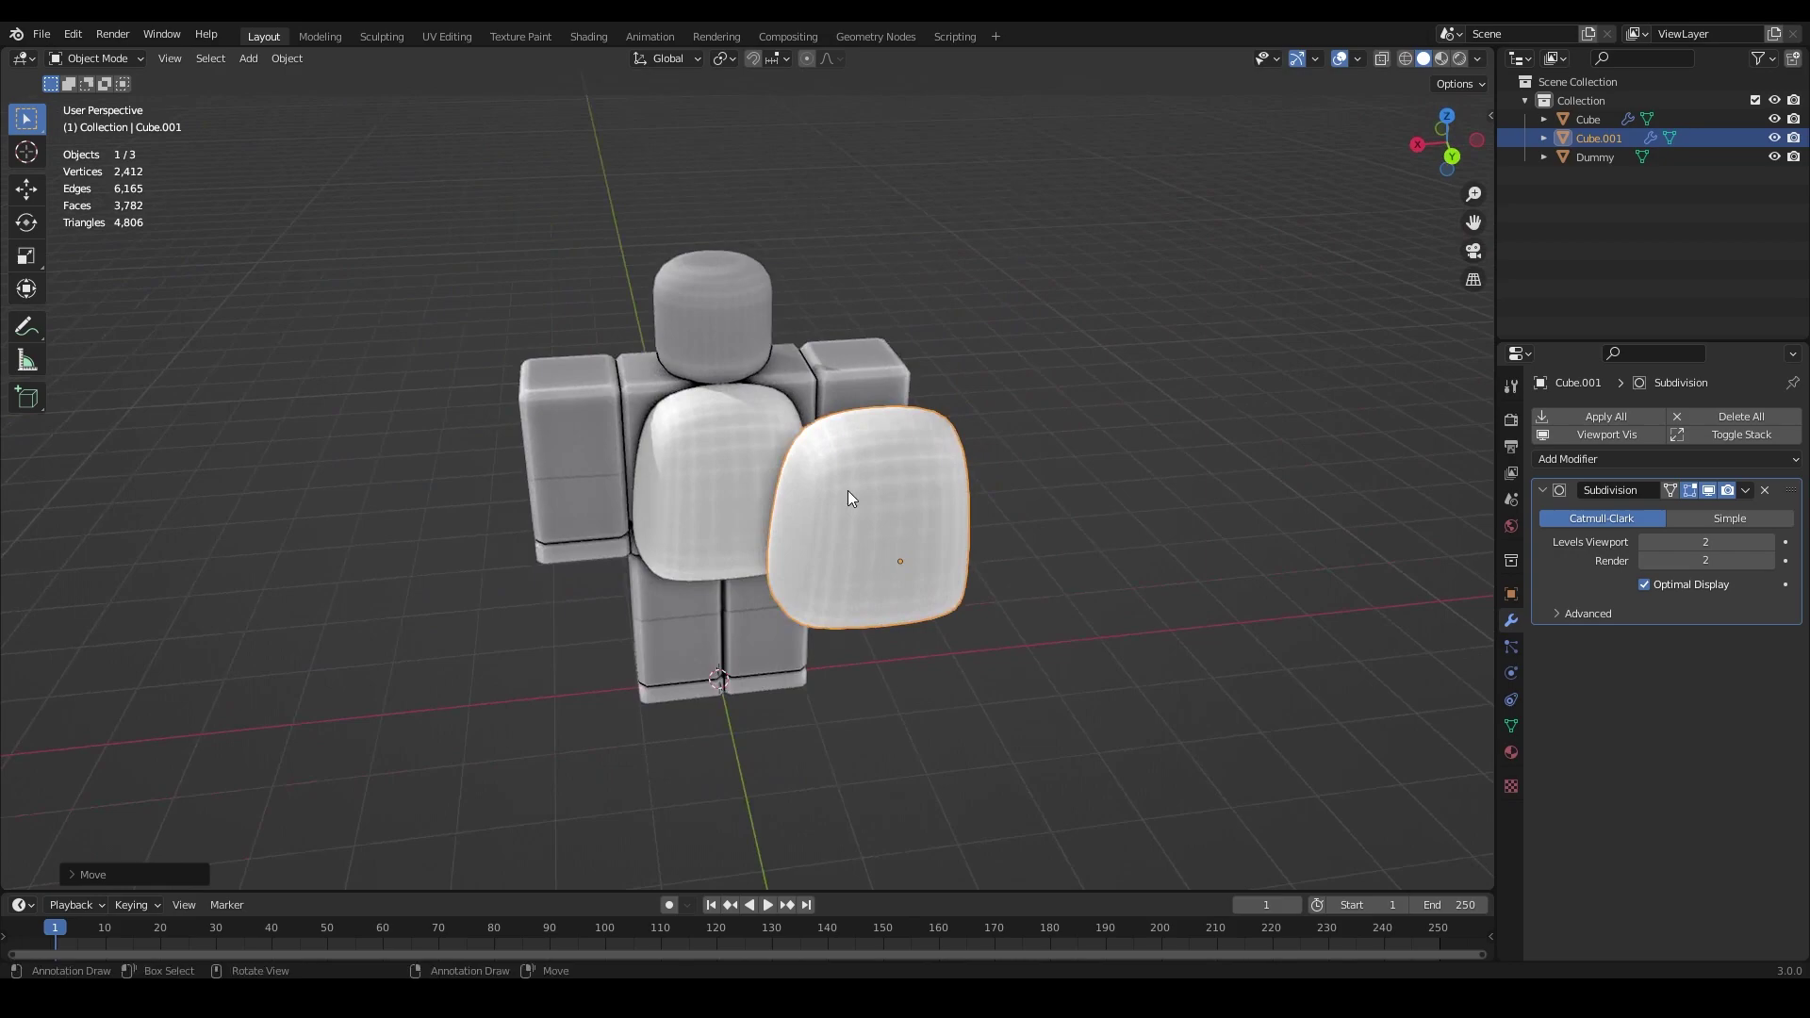
key("ctrl+z")
Step: Apply the Subdivision modifier on Cube.001 and hide that object in the viewport
scroll(839, 482, "up", 4)
middle_click_drag(828, 472, 918, 485)
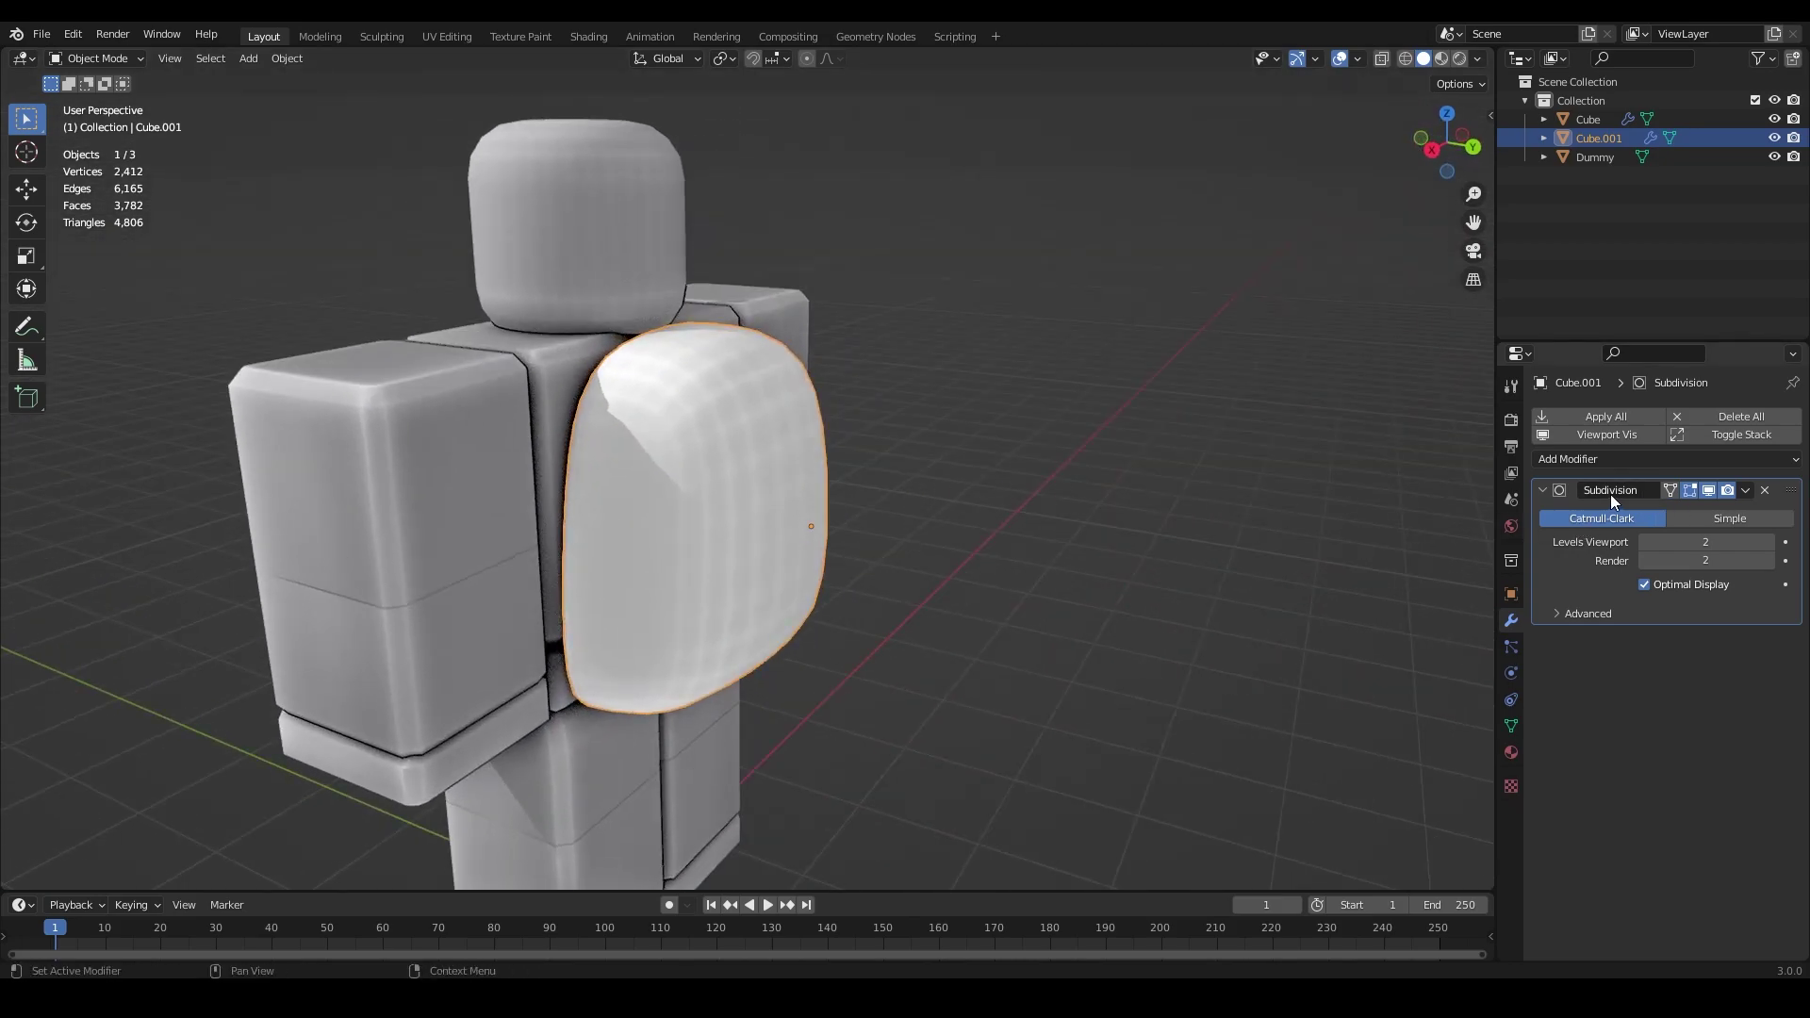
left_click(1745, 491)
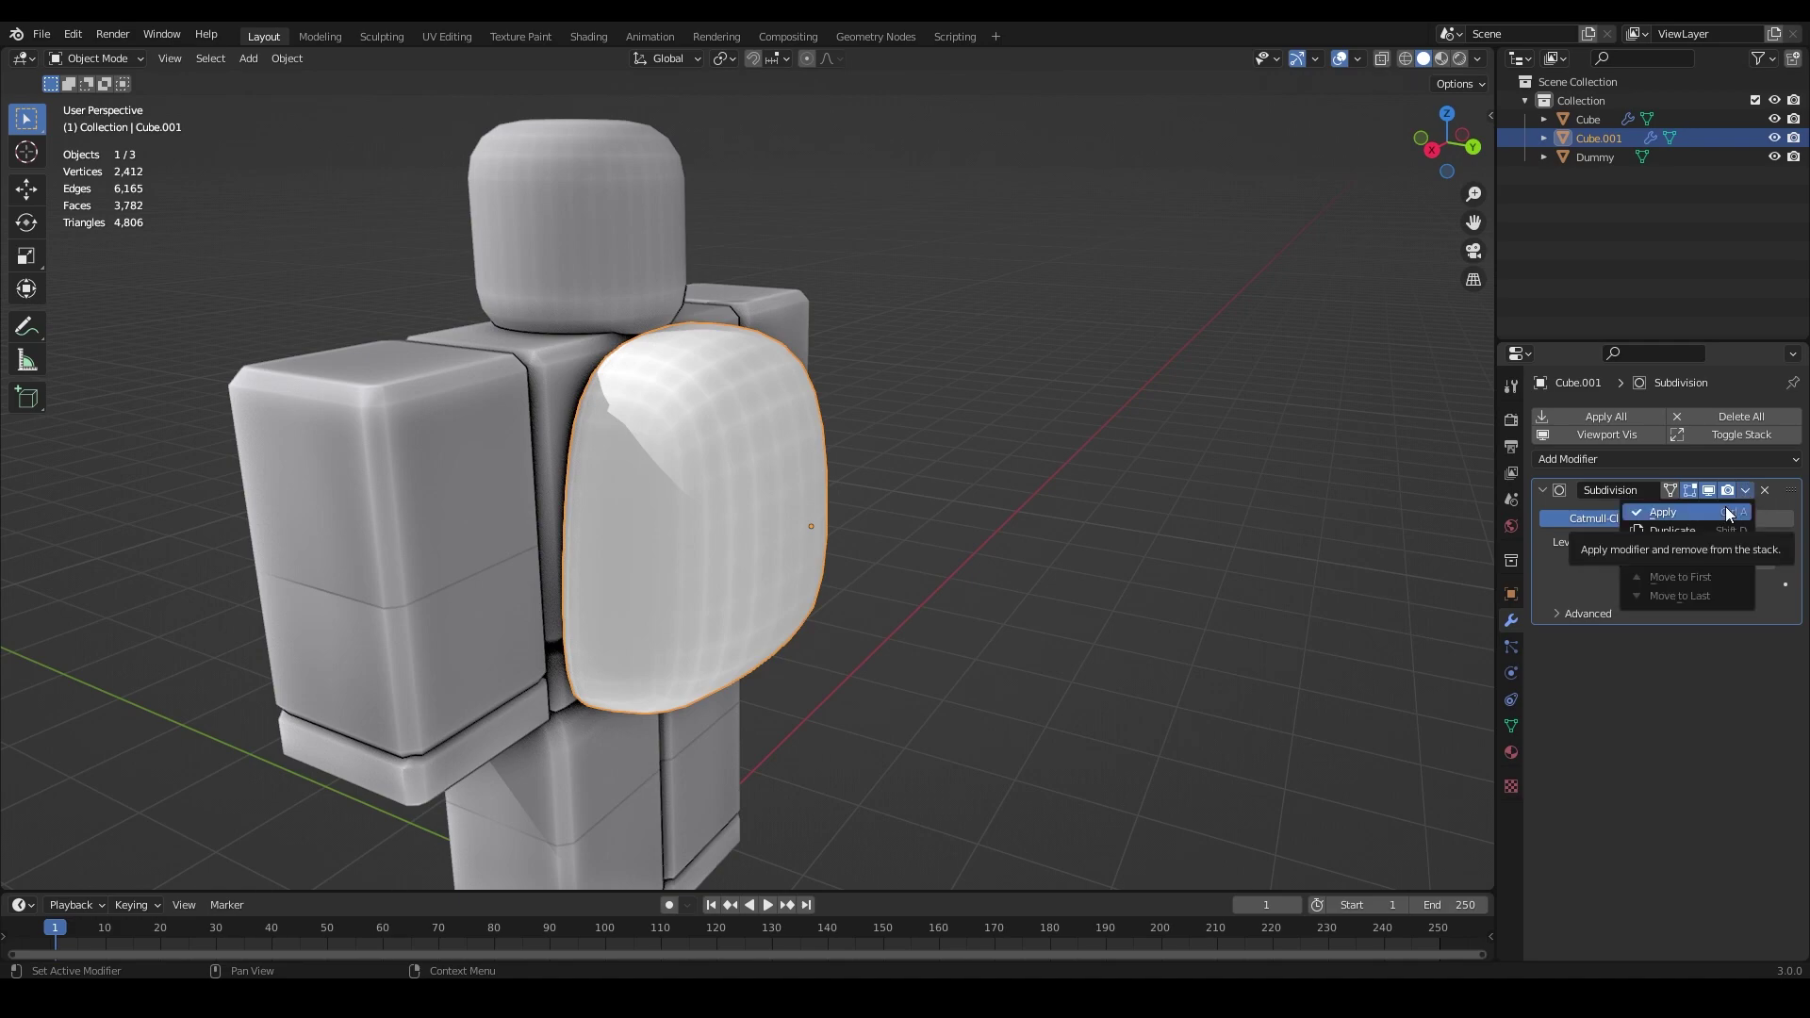
left_click(1728, 510)
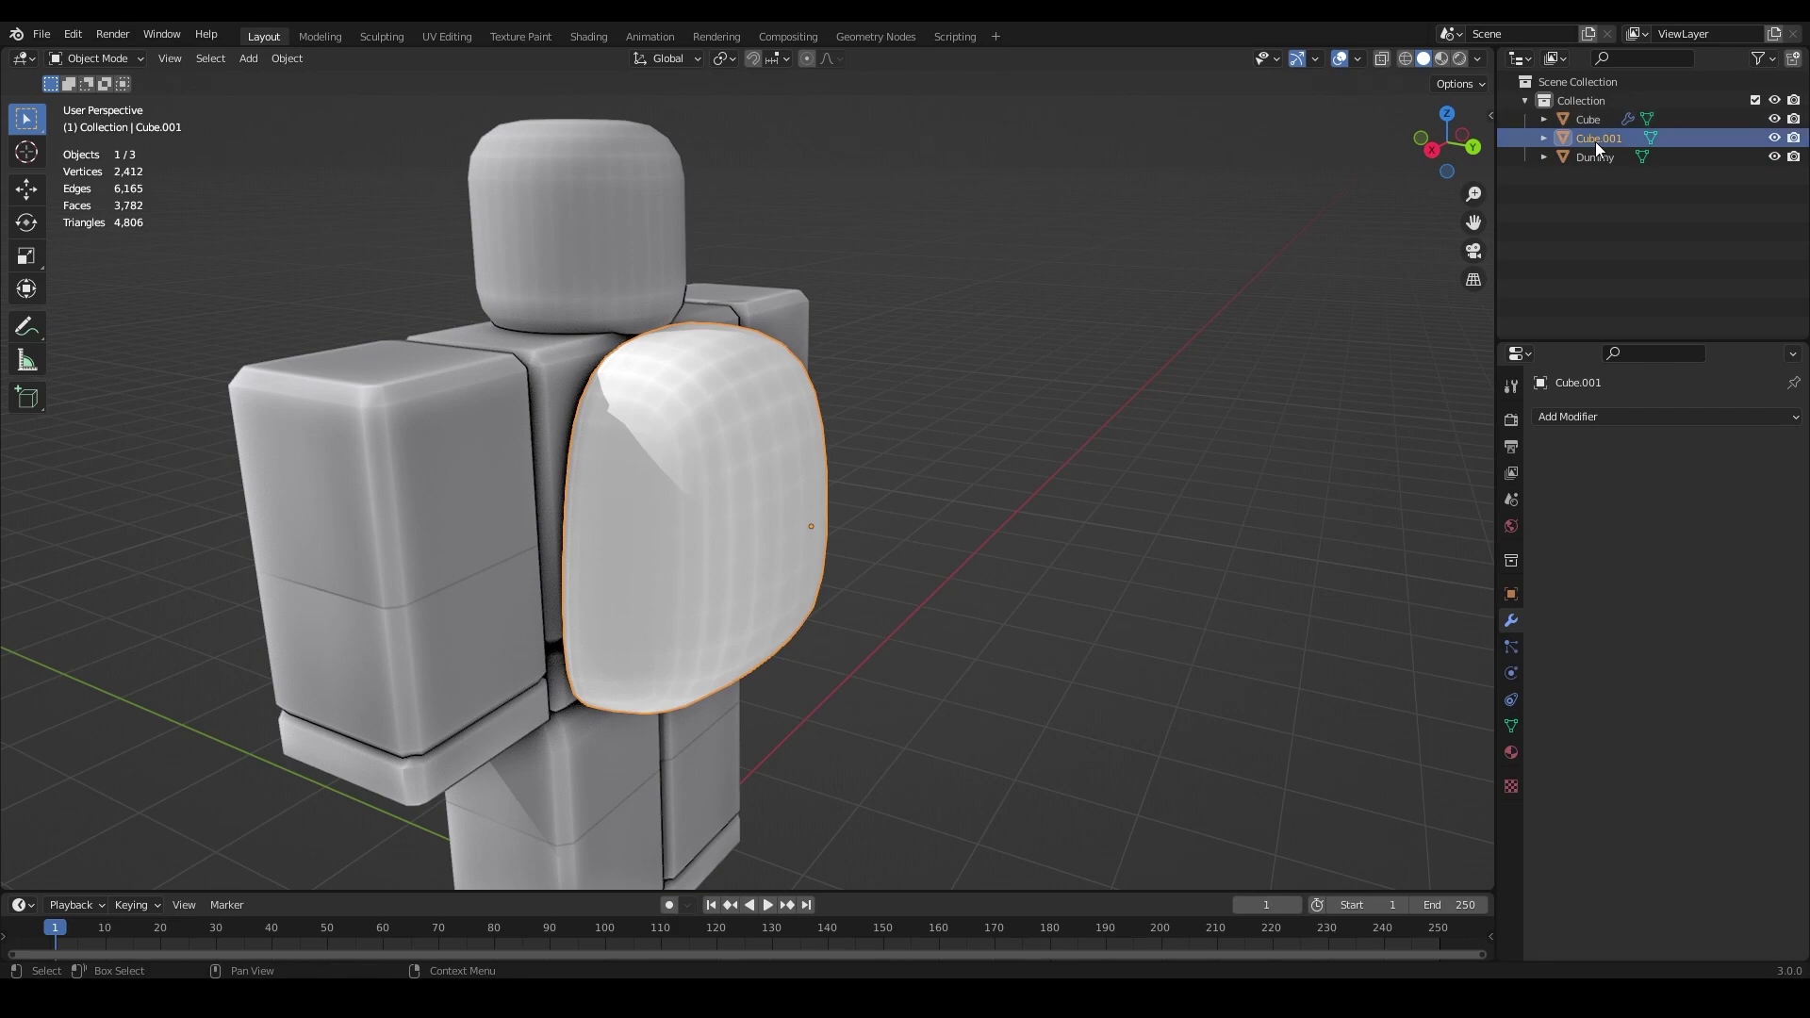
left_click(1774, 139)
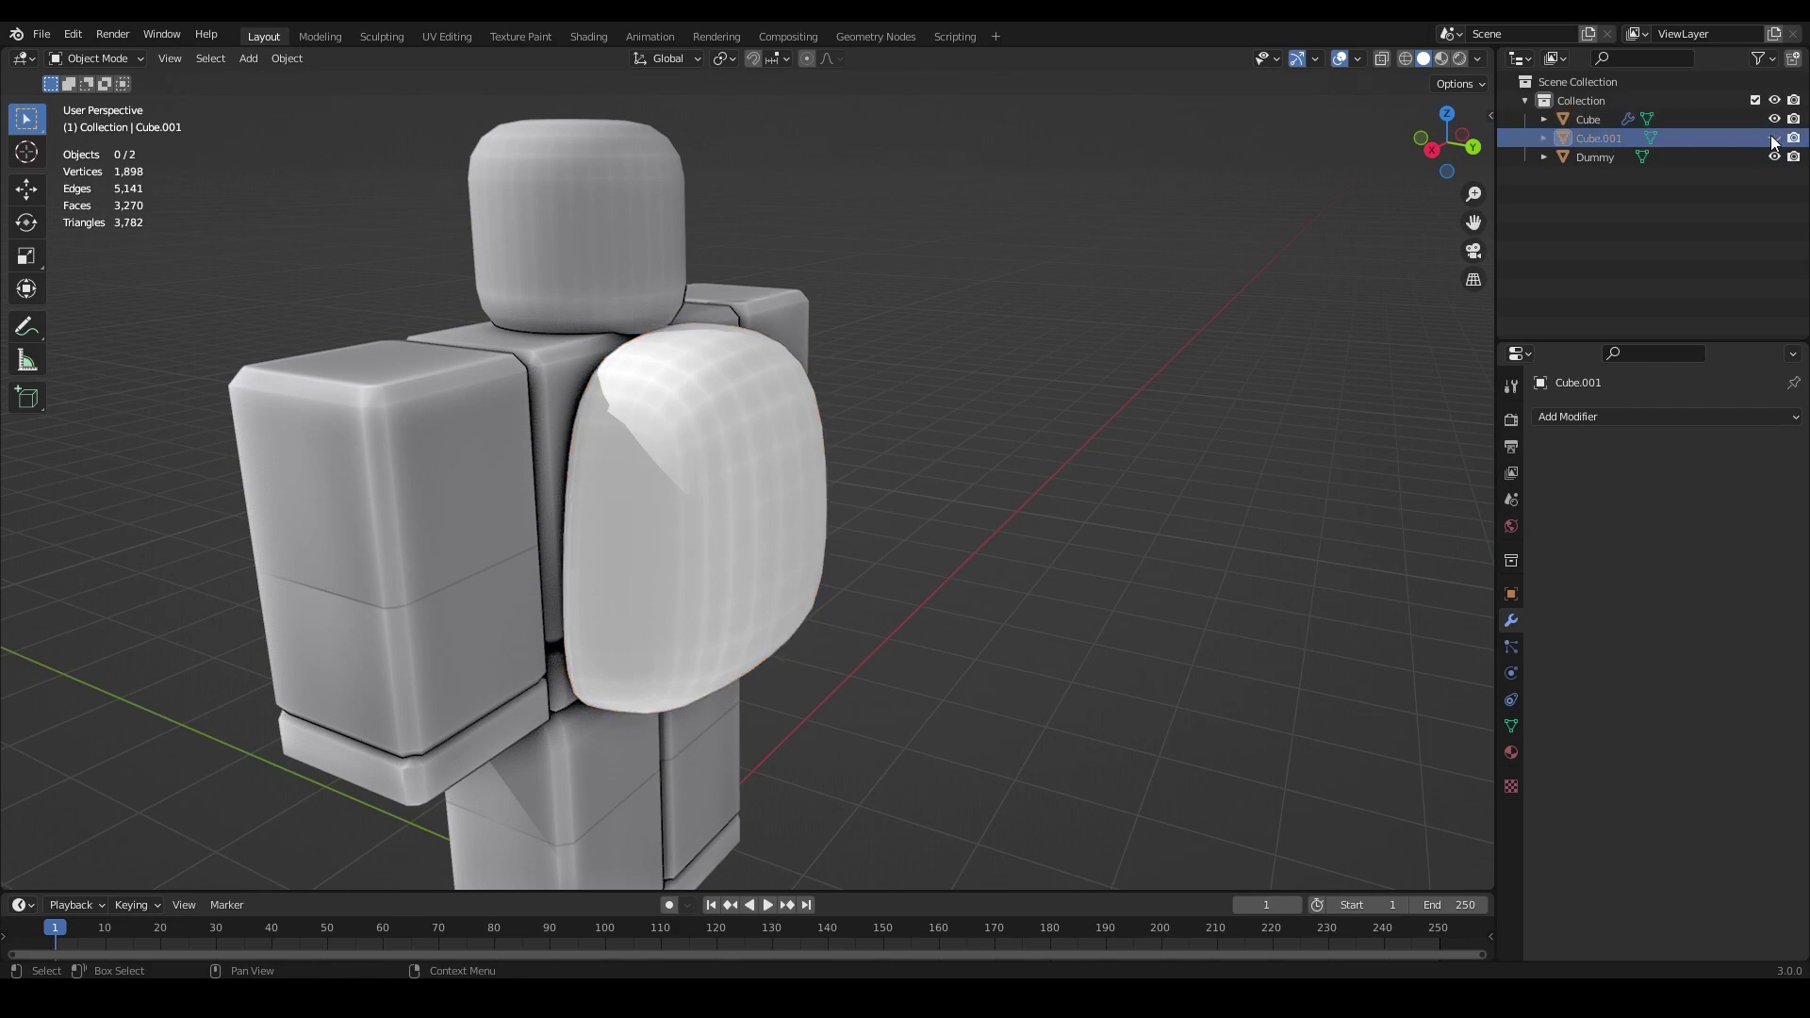
Step: Examine the original Cube in wireframe display and in Edit Mode
key("shift+z")
key("shift+z")
middle_click_drag(824, 428, 1290, 529)
right_click(789, 437)
key("Tab")
scroll(788, 438, "up", 1)
scroll(788, 438, "down", 1)
key("Tab")
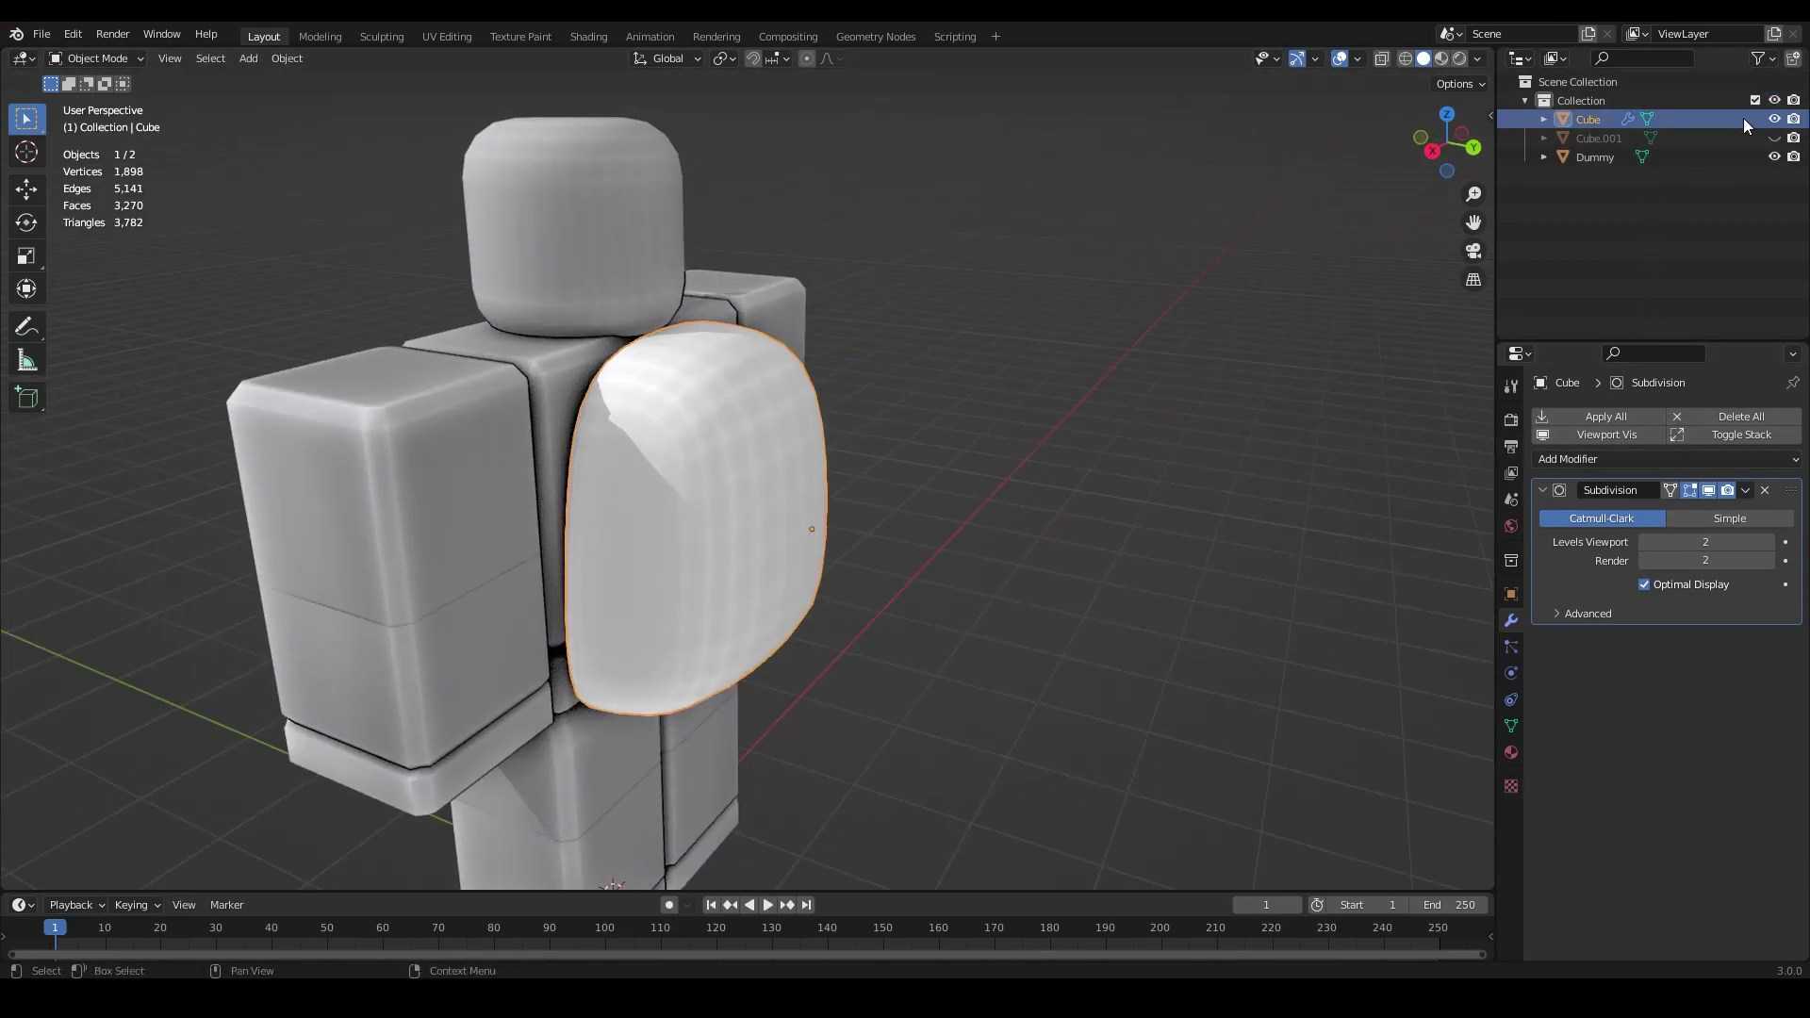
Step: Hide Cube, show Cube.001 and examine its applied mesh in Edit Mode from several distances
left_click(1775, 120)
left_click(1775, 138)
left_click(751, 443)
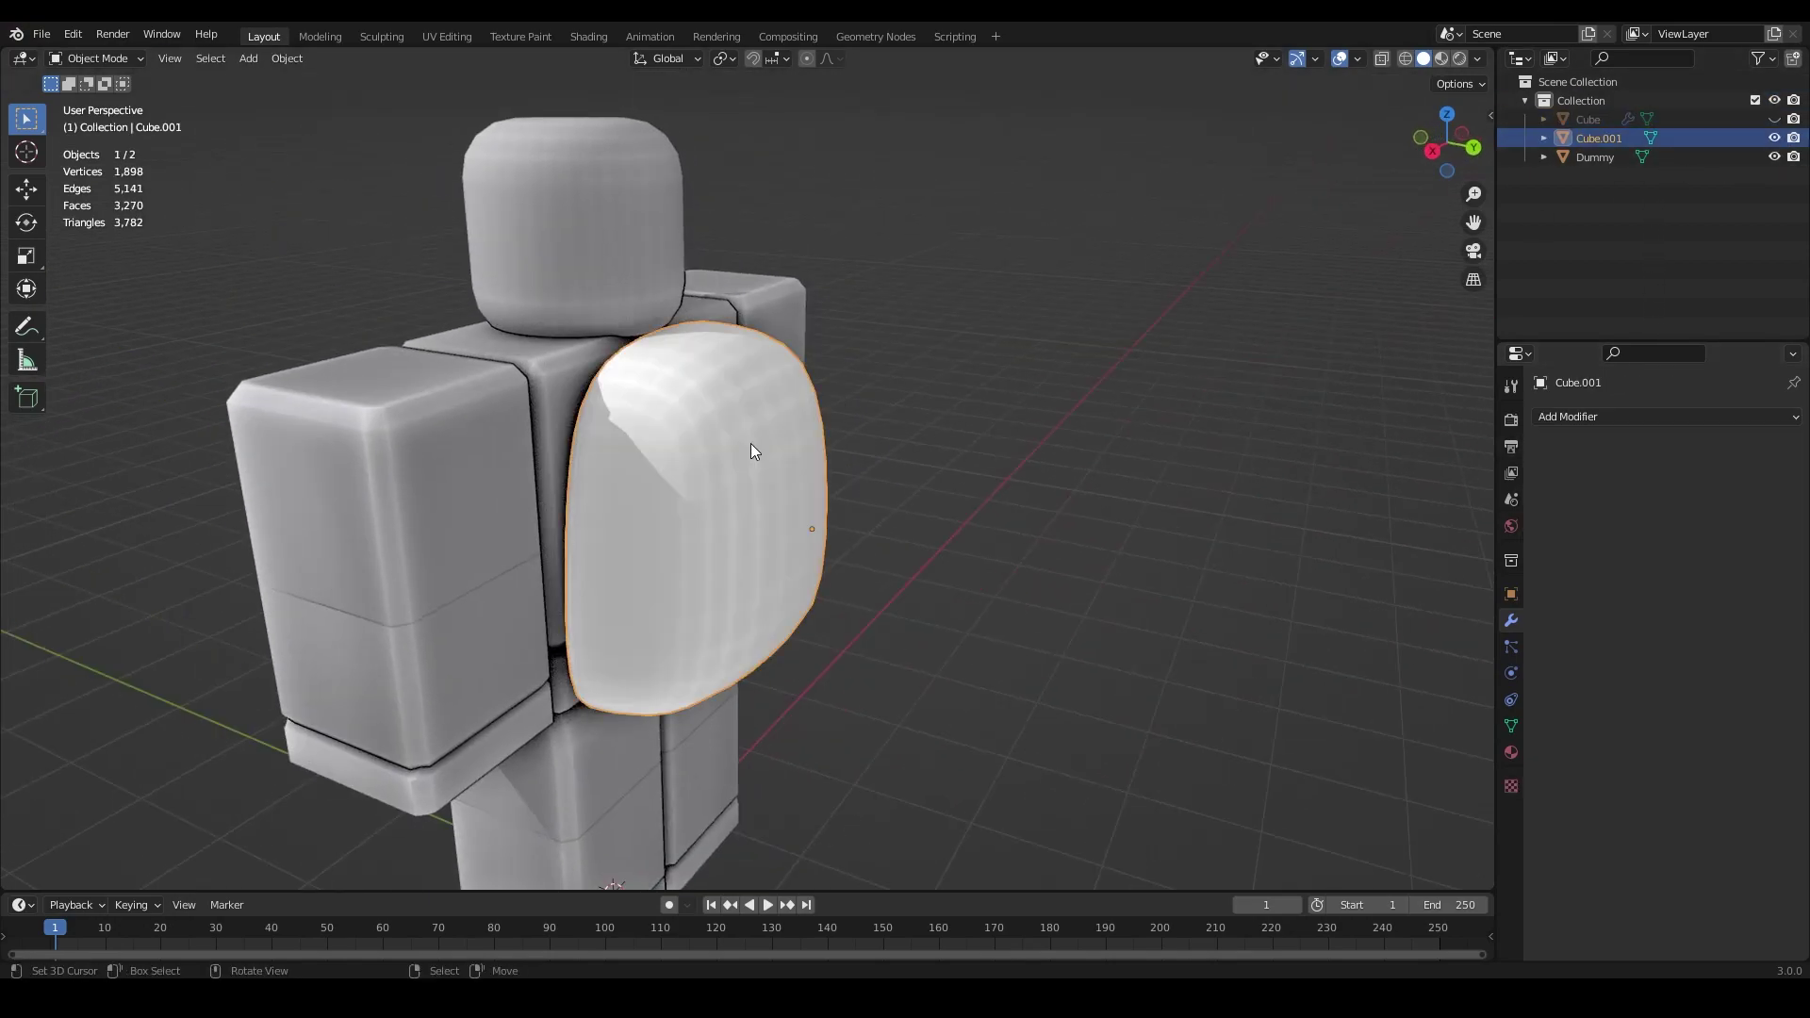
key("Tab")
middle_click_drag(998, 502, 925, 443)
scroll(761, 371, "down", 1)
scroll(917, 363, "down", 4)
middle_click_drag(829, 349, 884, 365)
scroll(709, 297, "up", 8)
scroll(600, 365, "down", 4)
scroll(679, 363, "up", 3)
scroll(905, 356, "down", 4)
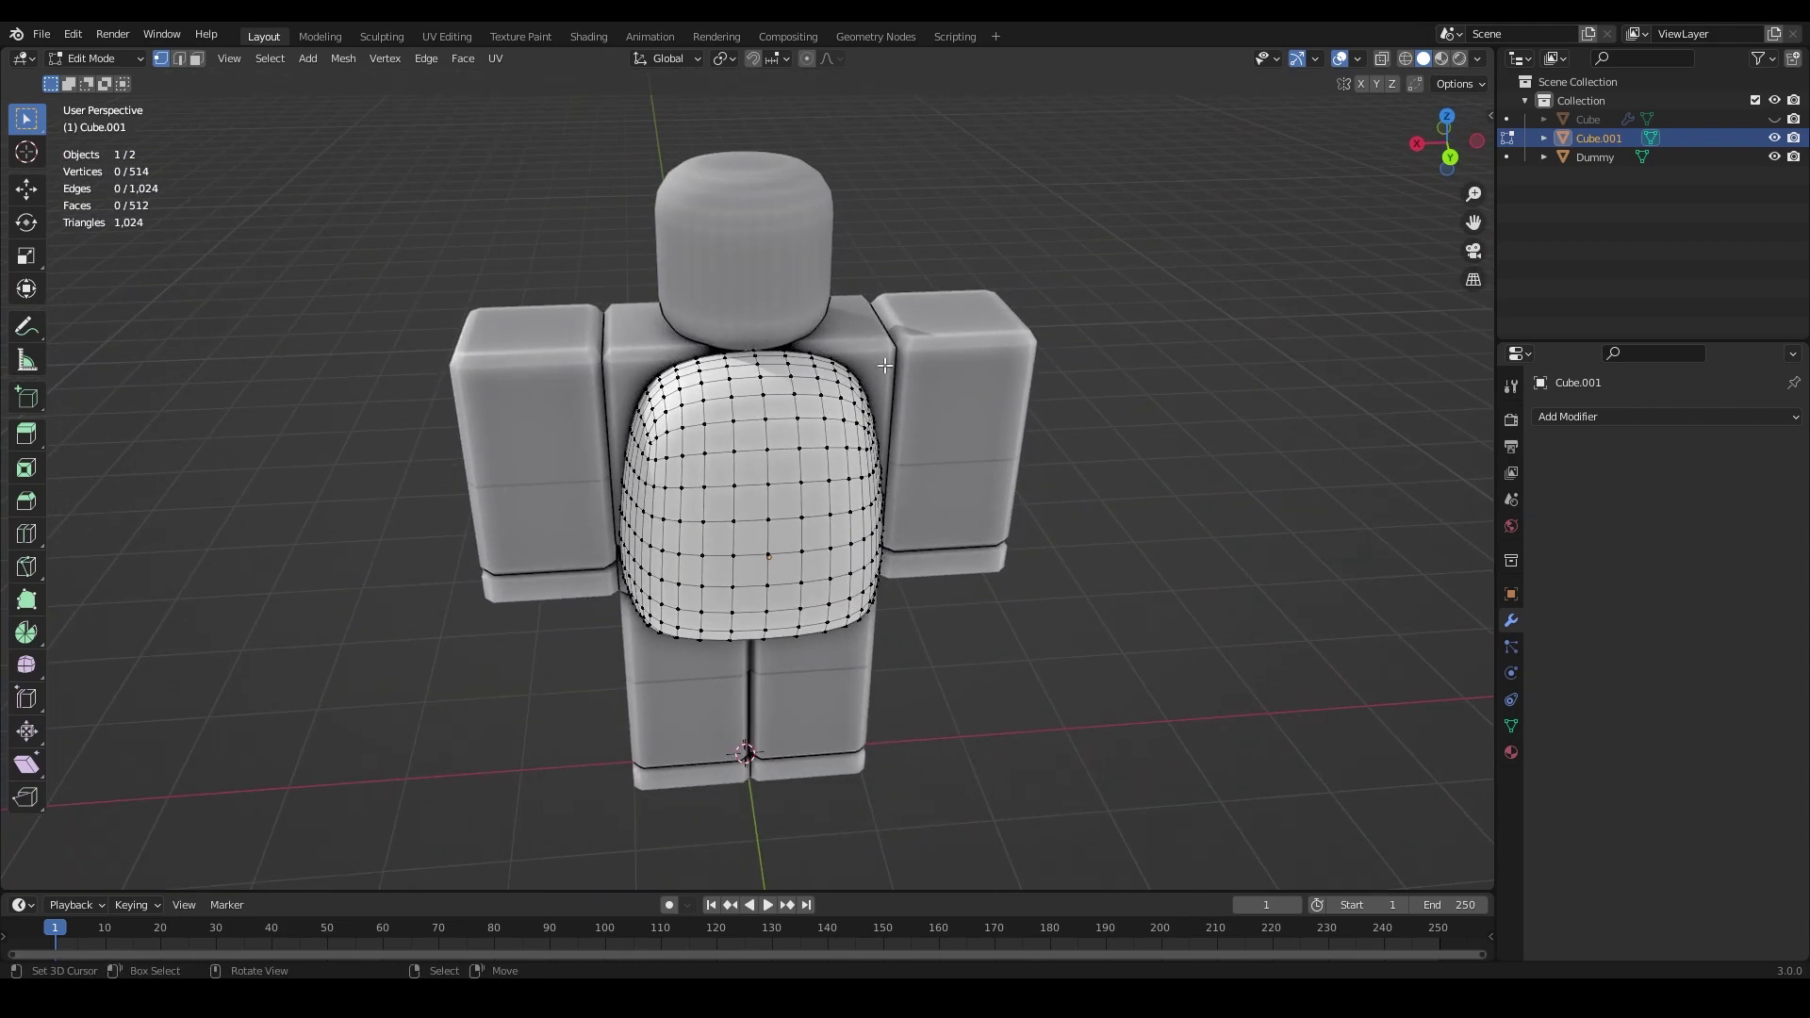
Step: Hide Cube.001, show Cube and view its low-poly control mesh in Edit Mode for comparison
key("Tab")
left_click(1775, 119)
left_click(1774, 138)
scroll(828, 376, "up", 3)
middle_click_drag(828, 377, 840, 350)
right_click(842, 353)
key("Tab")
mouse_move(1027, 413)
middle_mouse_down()
mouse_move(1084, 376)
mouse_move(1044, 394)
middle_mouse_up()
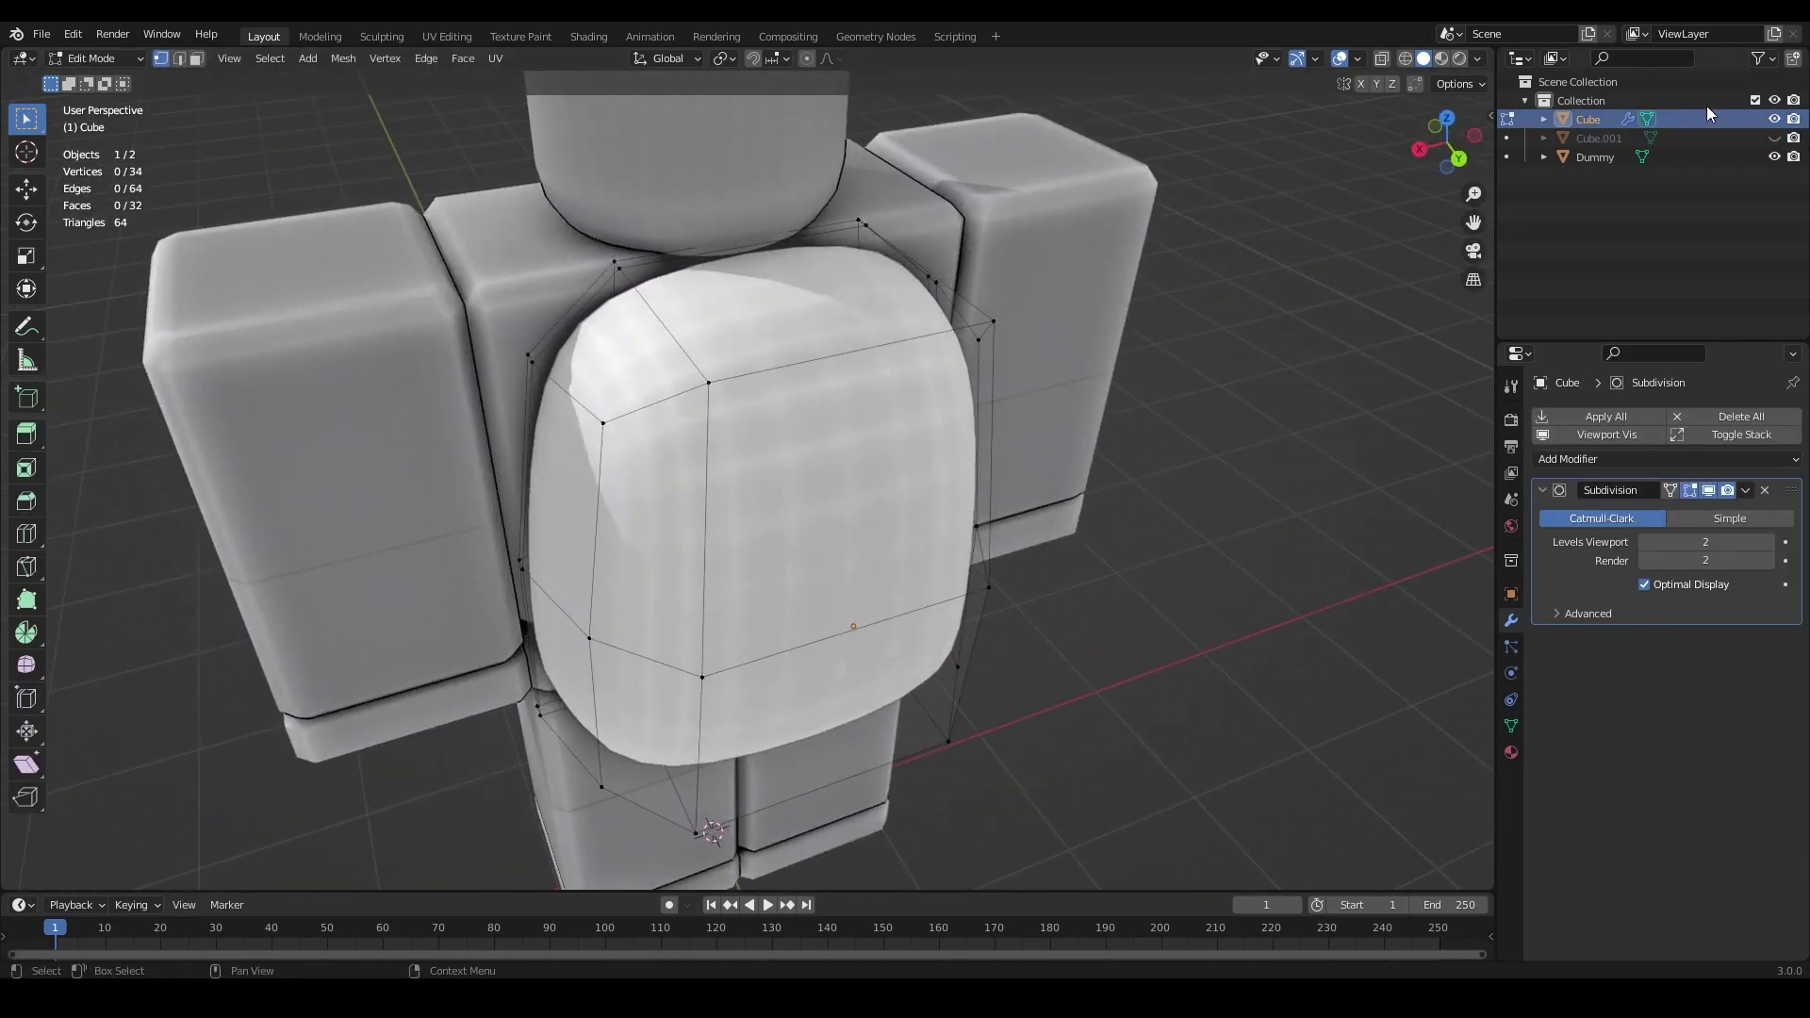
Step: Hide Cube, show Cube.001 and open it in Edit Mode with face selection
left_click(1777, 120)
left_click(1775, 138)
key("Tab")
left_click(890, 373)
key("Tab")
middle_click_drag(891, 374, 731, 316)
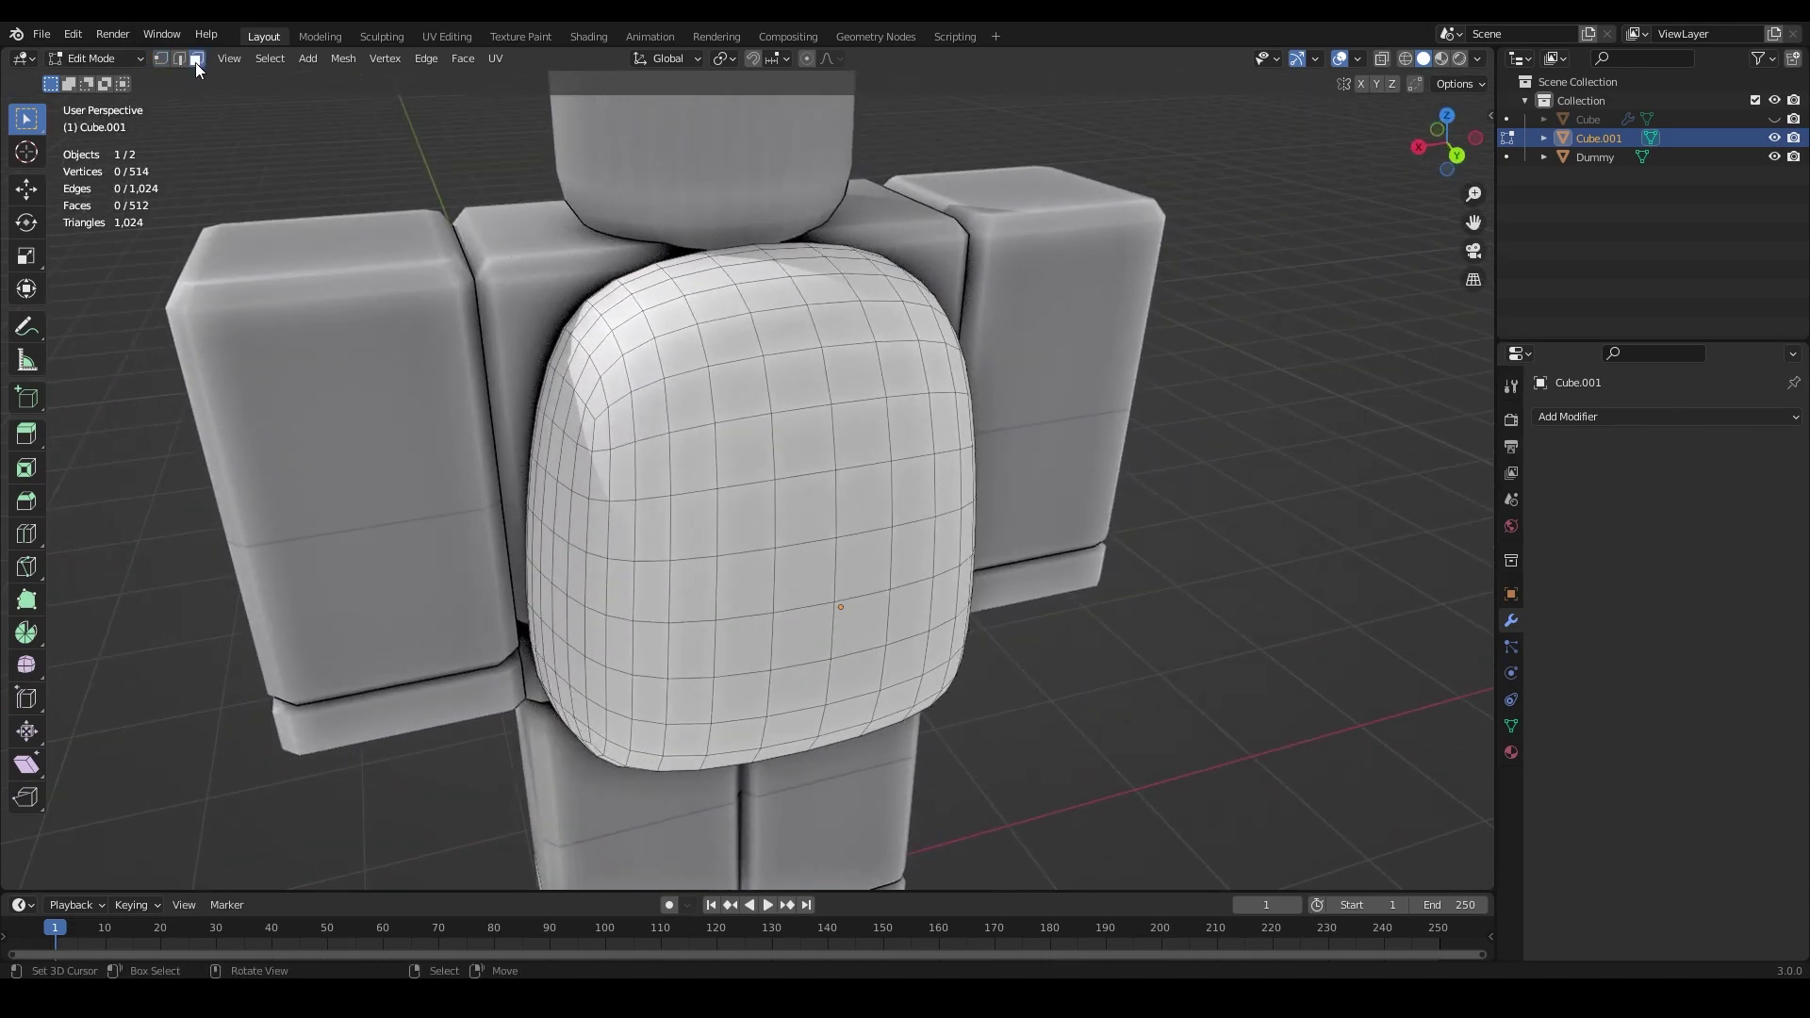
middle_click_drag(559, 313, 642, 319)
Step: Circle-select the faces across the backpack's rounded top, extending the selection from one side to the other
key("c")
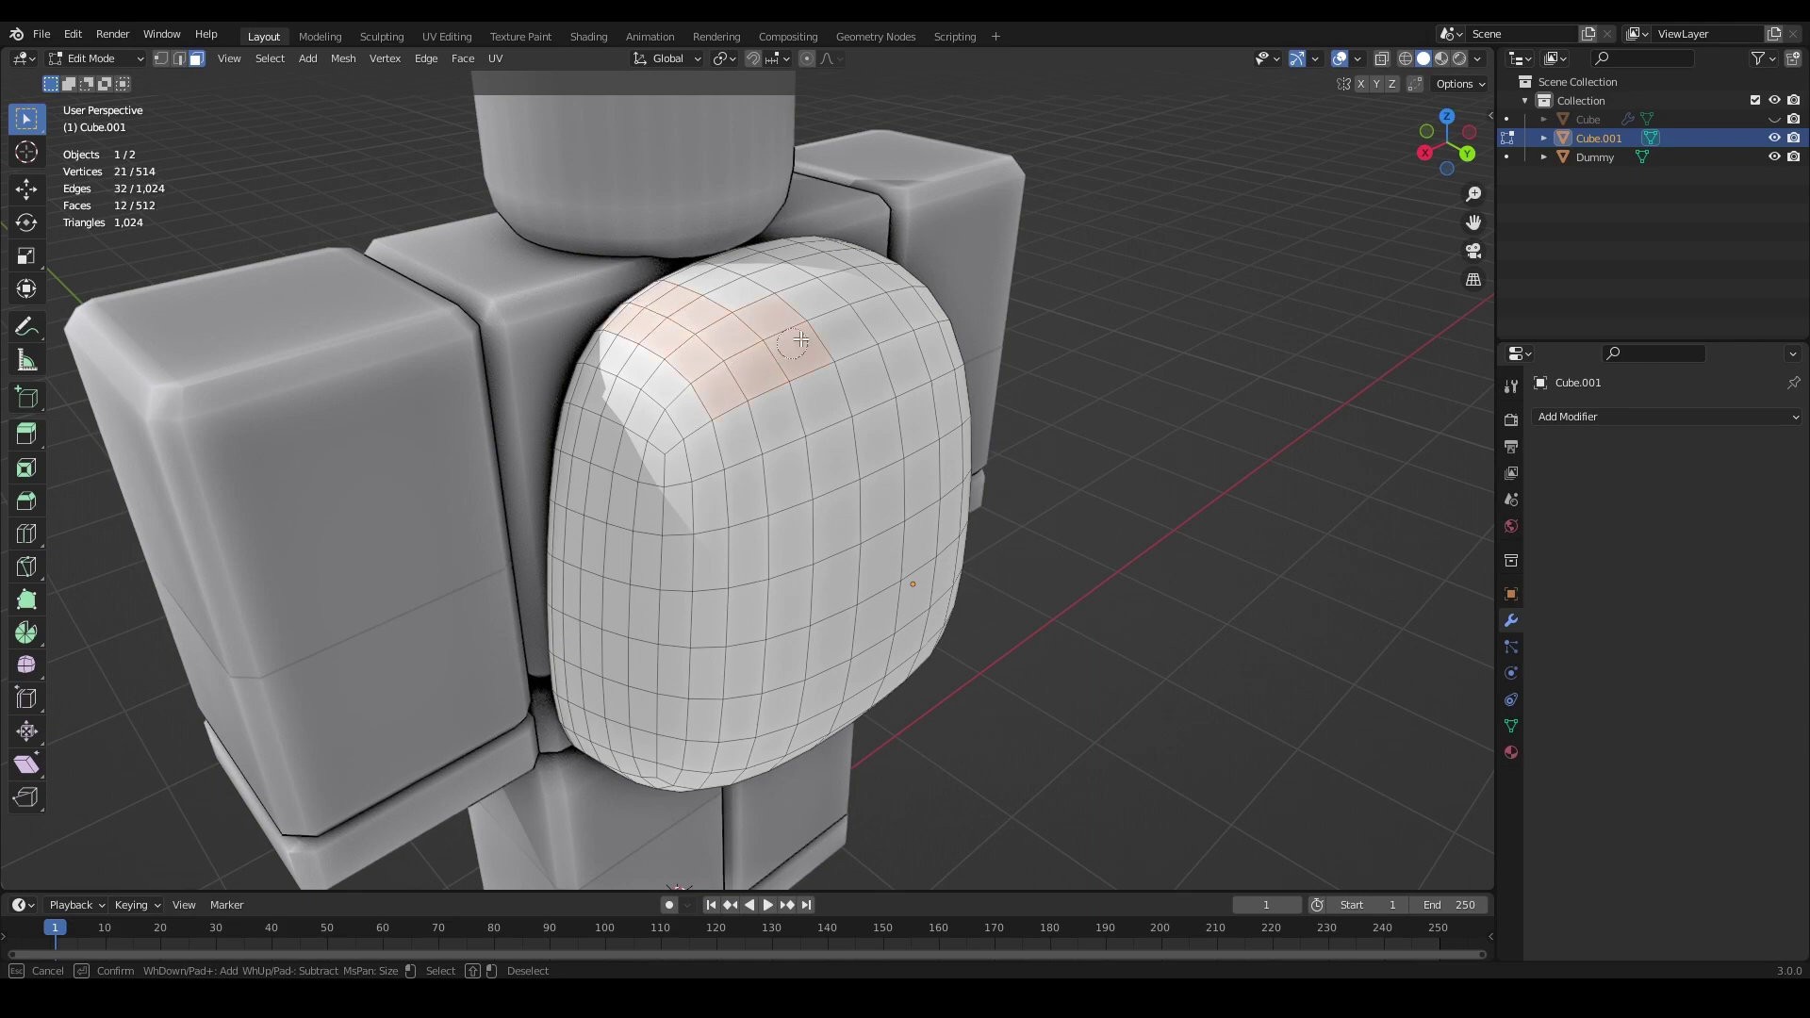
left_click(718, 283)
key("Escape")
scroll(719, 283, "down", 4)
middle_click_drag(718, 283, 617, 306)
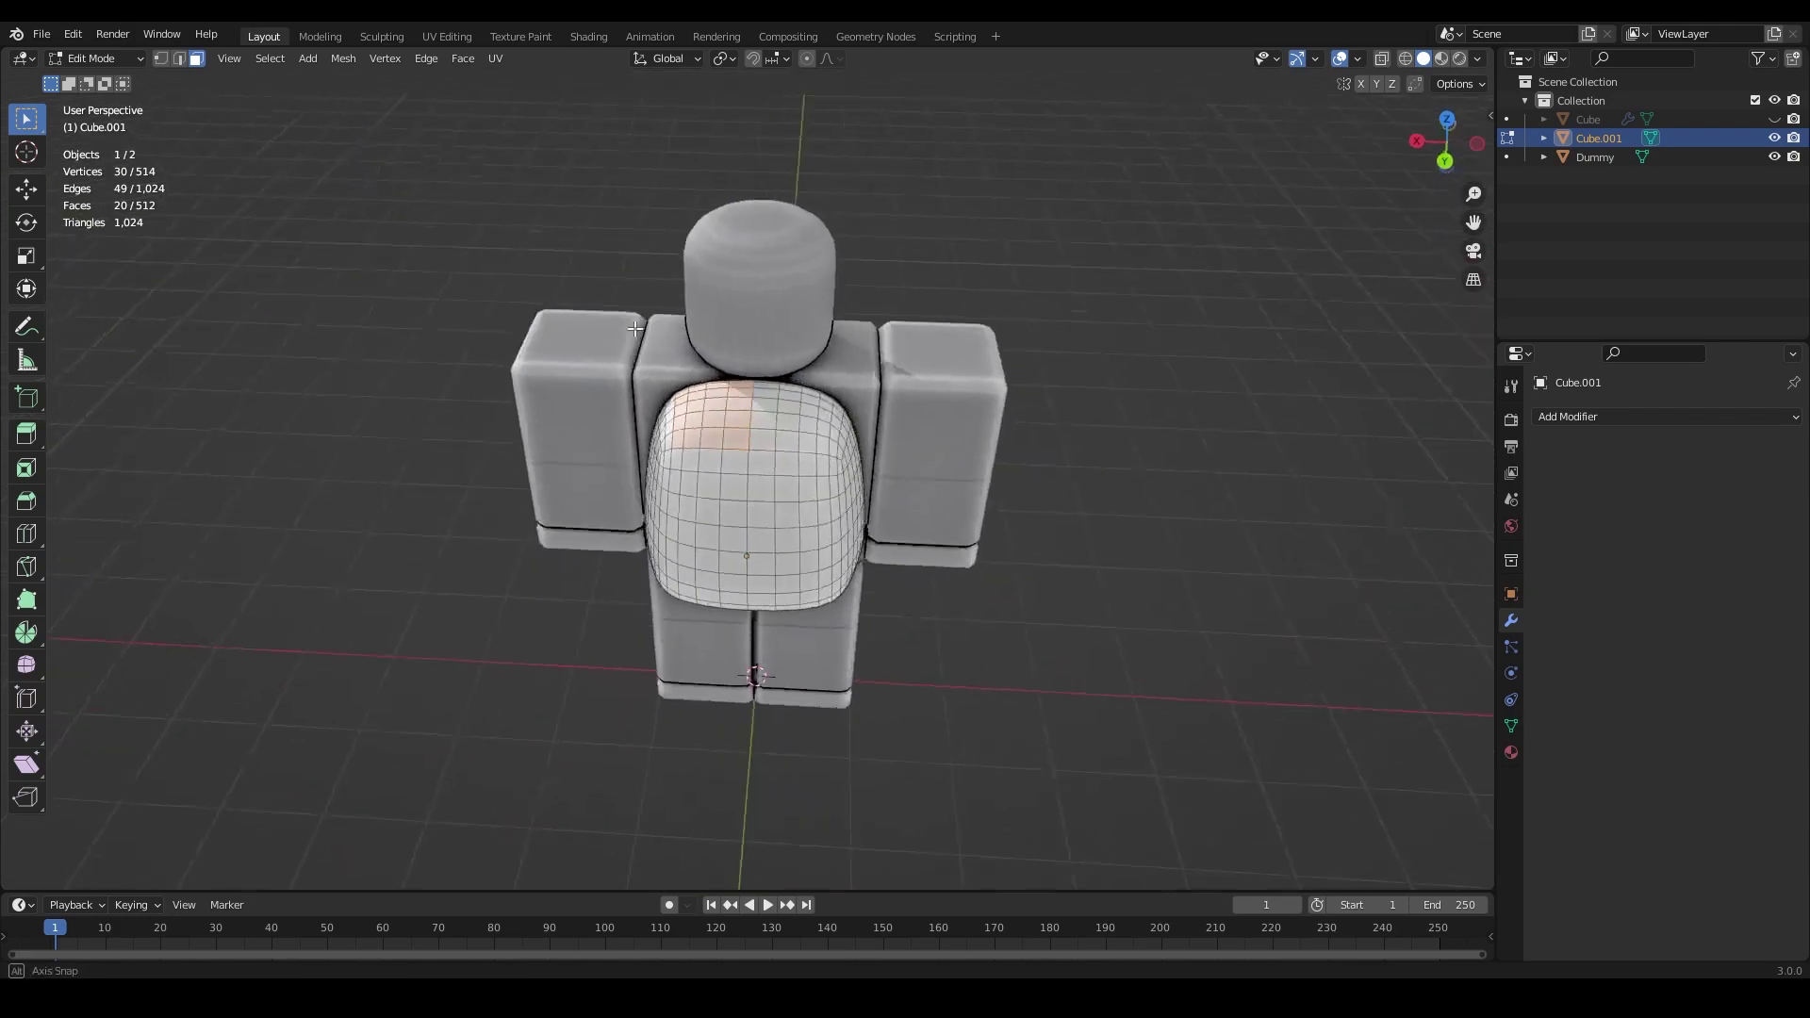
scroll(746, 364, "up", 4)
key("c")
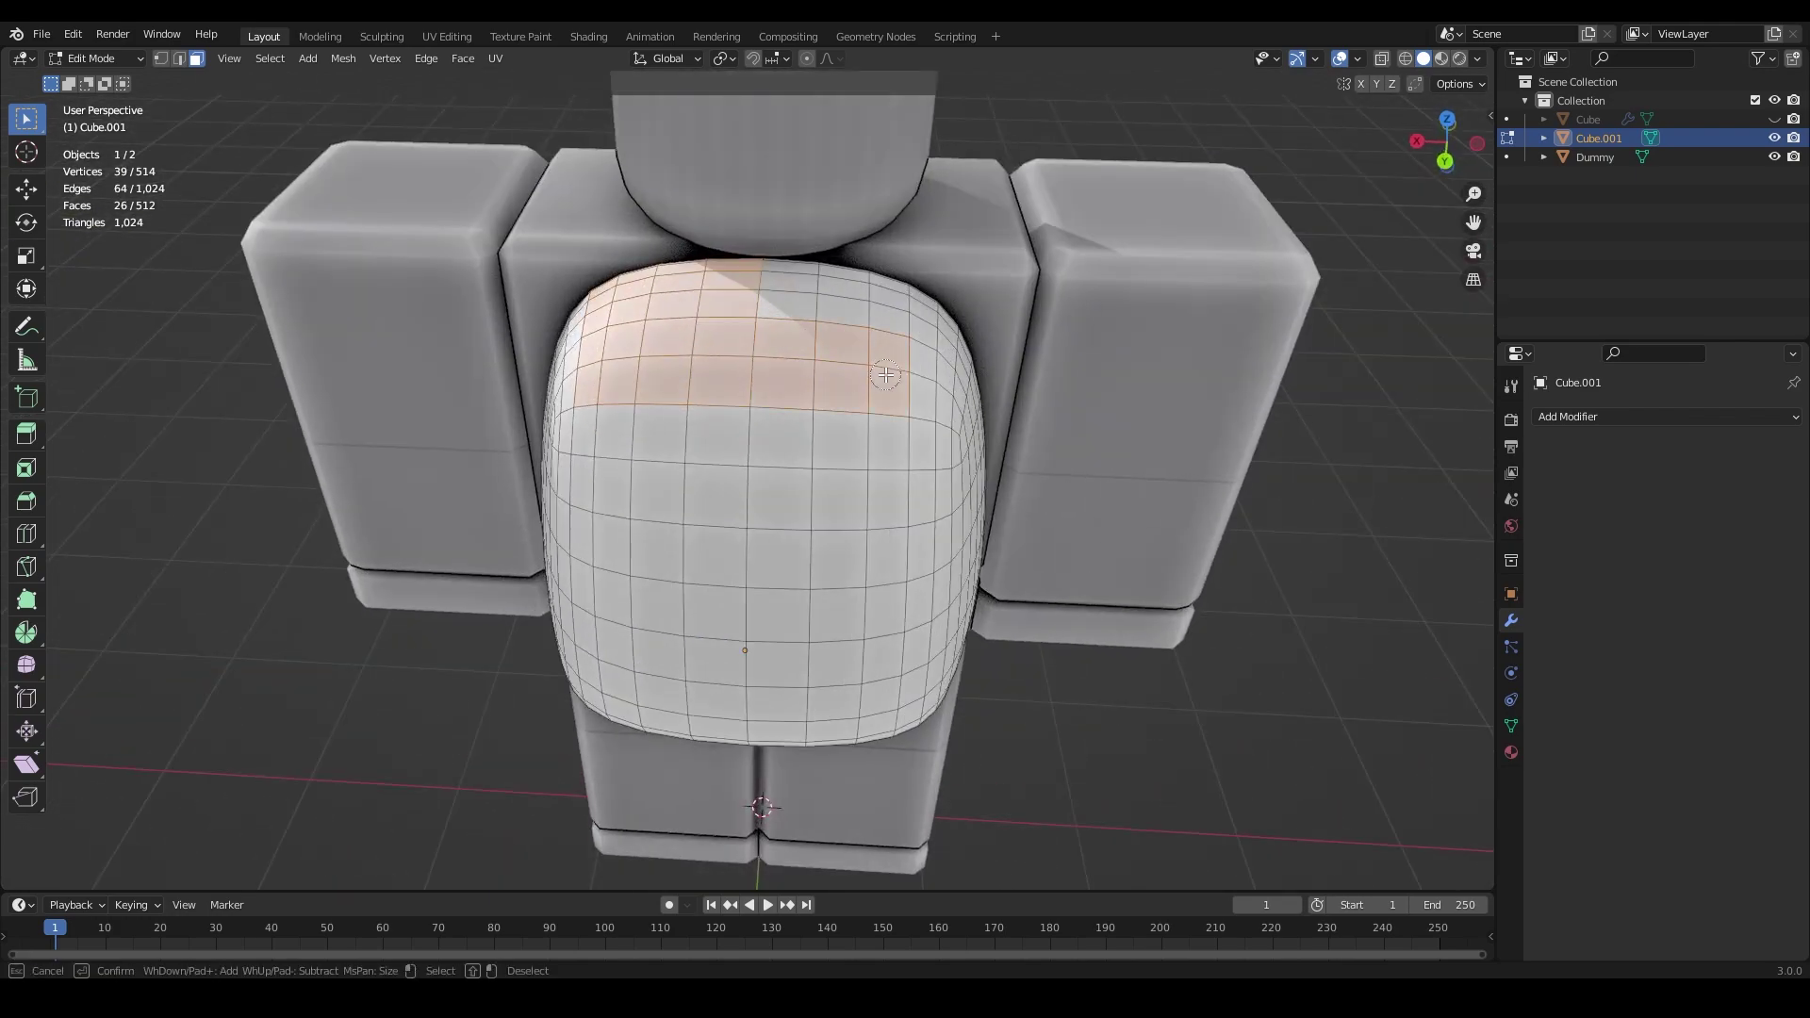
key("Escape")
Step: Add the remaining top faces along the edge beside the dummy's neck to the selection
scroll(782, 295, "up", 2)
middle_click_drag(782, 295, 706, 382)
left_click(809, 390, "shift")
left_click(894, 462, "shift")
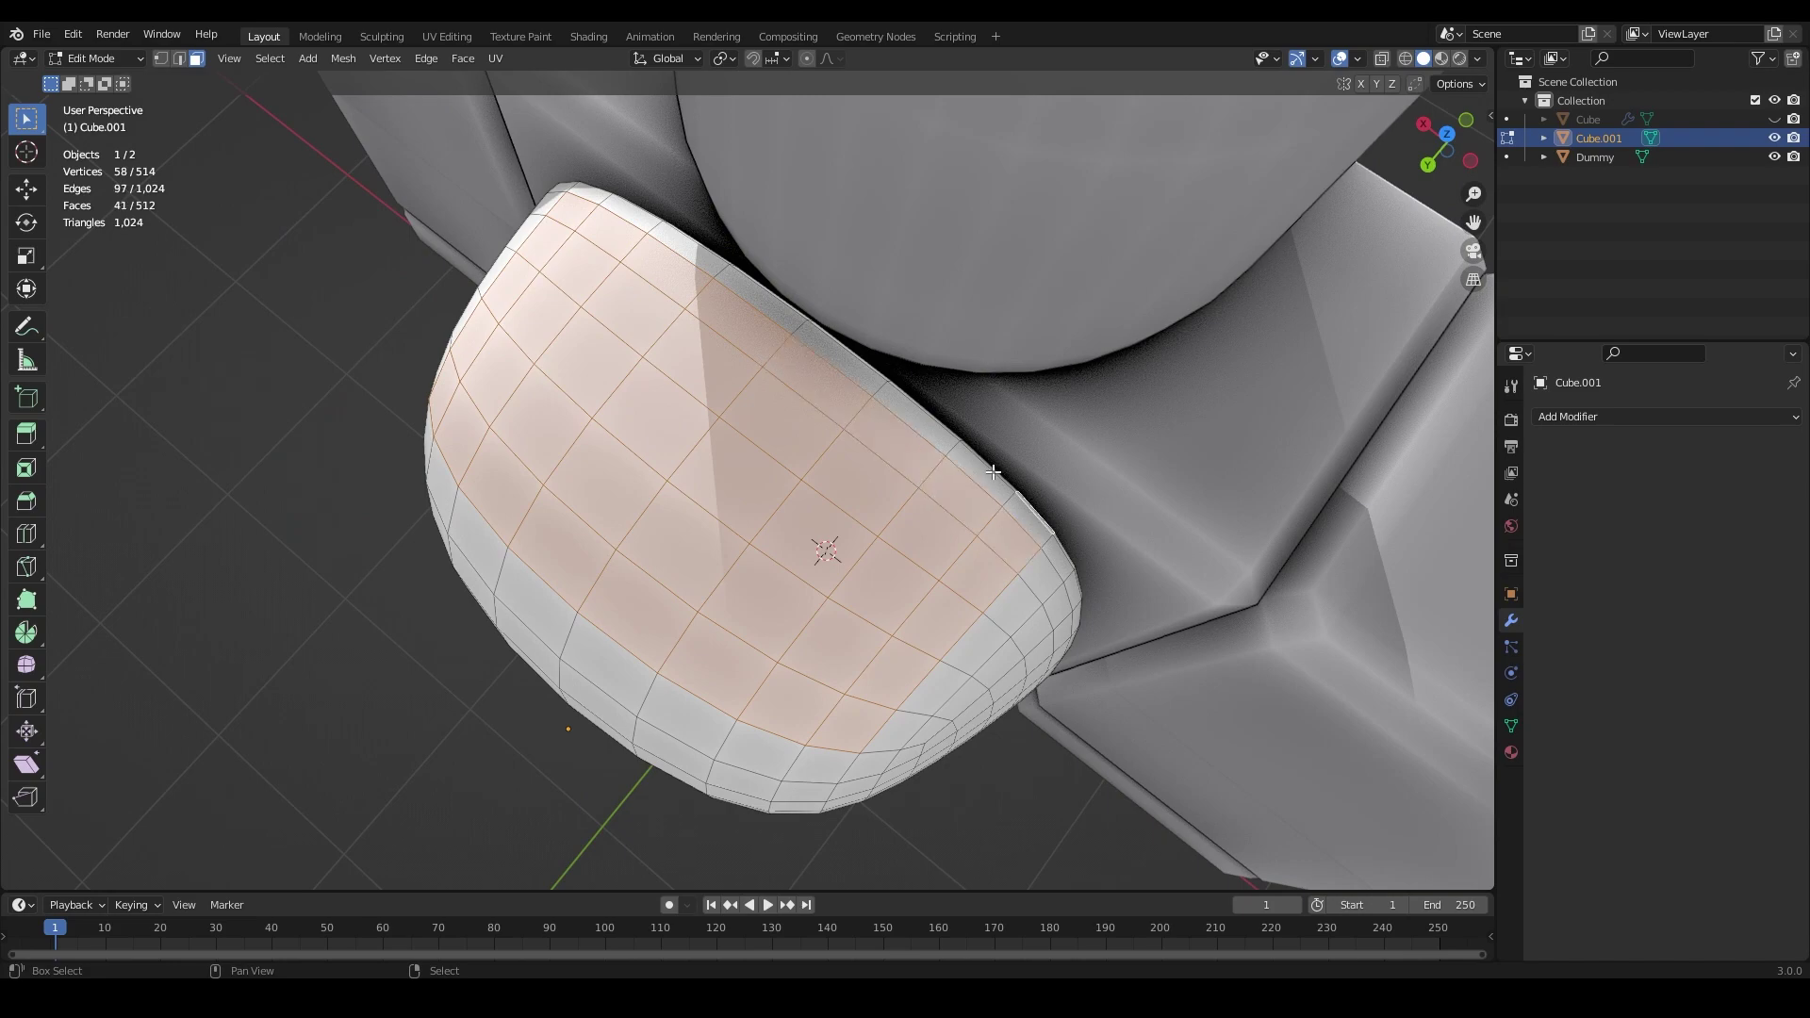
left_click(910, 414, "shift")
left_click(853, 372, "shift")
left_click(770, 315, "shift")
left_click(685, 256, "shift")
Step: Add the next row of faces down the backpack's outer side to the selection
scroll(679, 264, "down", 5)
middle_click_drag(782, 387, 914, 279)
scroll(913, 279, "up", 4)
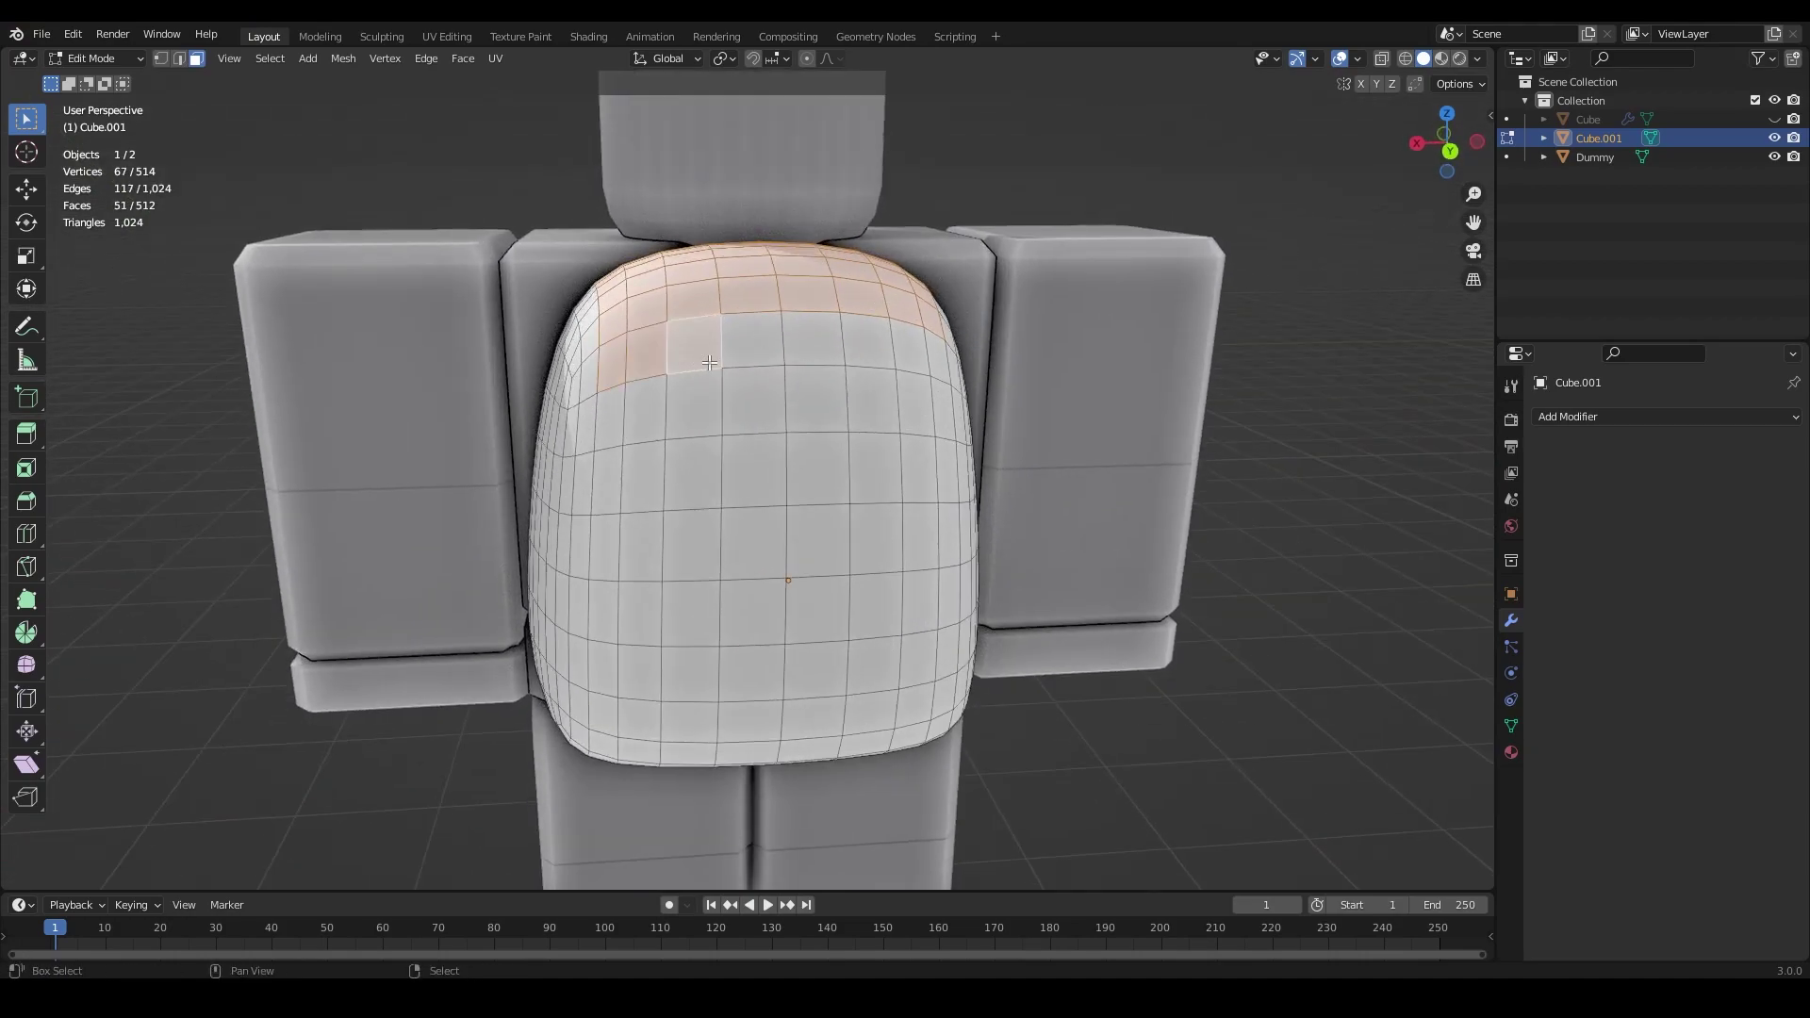
scroll(939, 367, "down", 5)
scroll(938, 377, "up", 3)
middle_click_drag(938, 377, 850, 376)
scroll(850, 376, "up", 1)
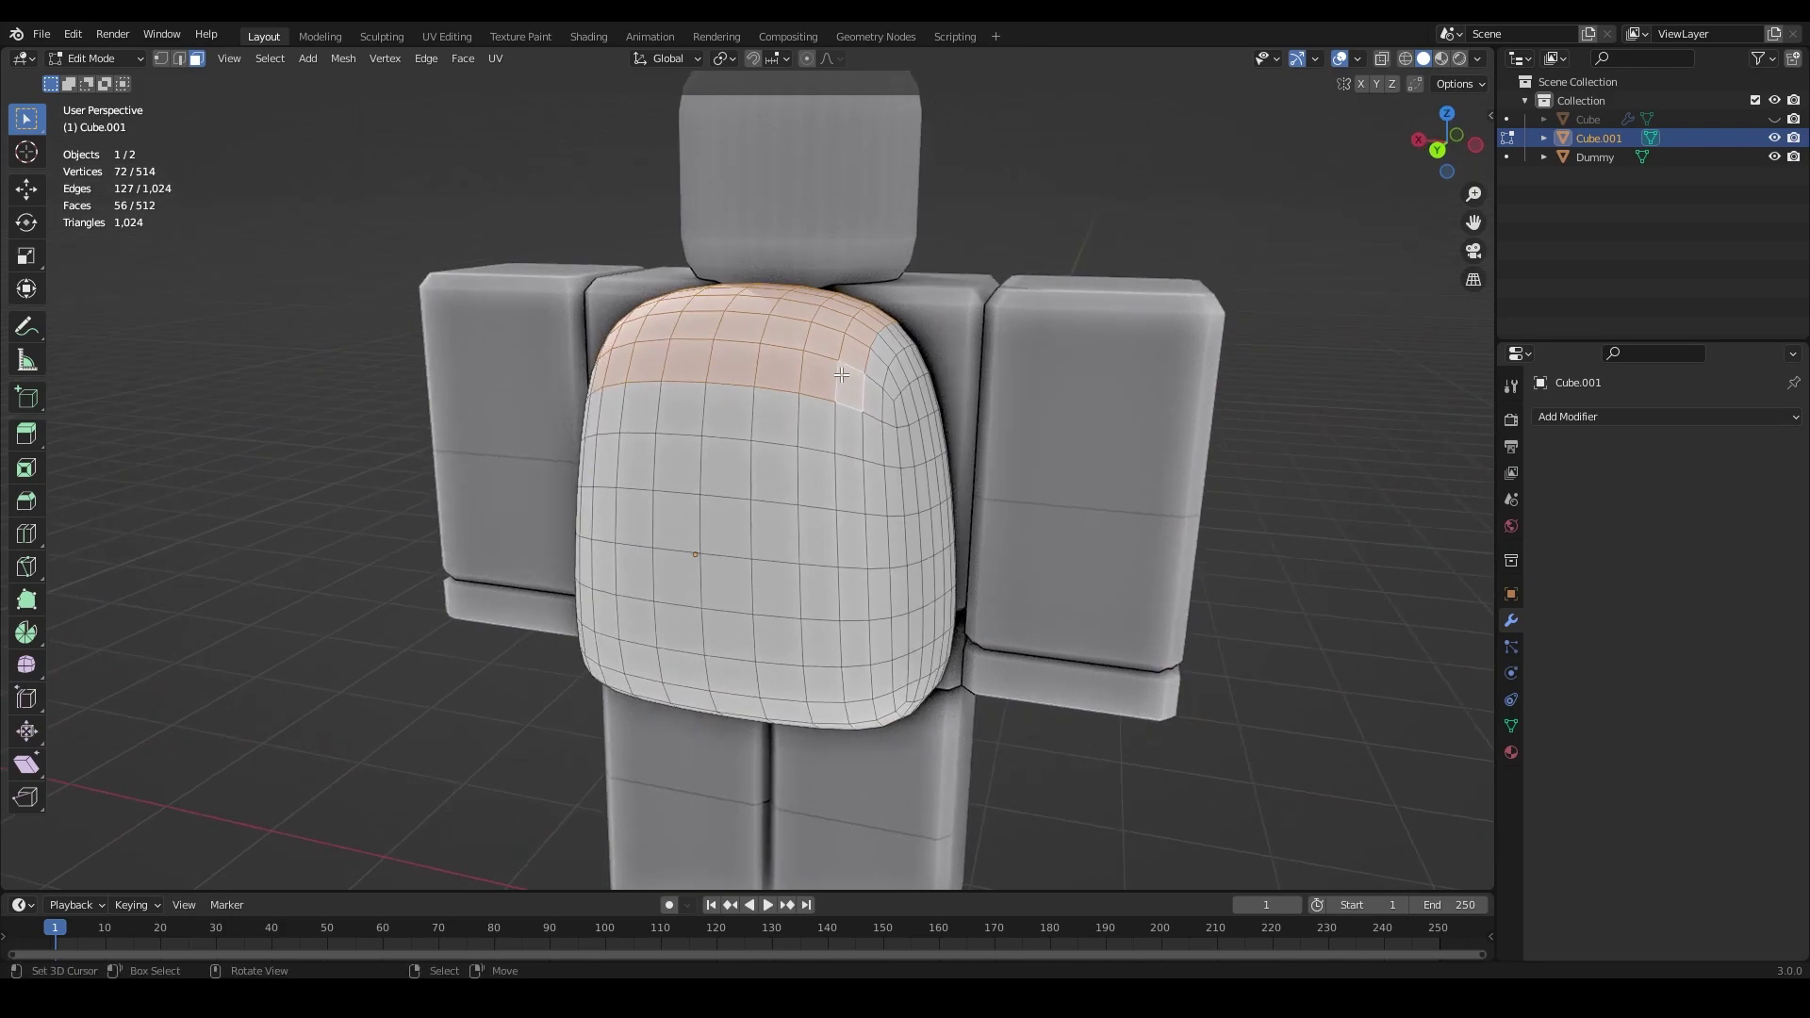
Step: Invert the face selection, delete the rest of the Cube.001 mesh so only the top patch is kept, and leave Edit Mode
key("ctrl+l")
middle_click_drag(793, 366, 722, 375)
key("x")
left_click(687, 376)
scroll(693, 376, "up", 1)
key("Tab")
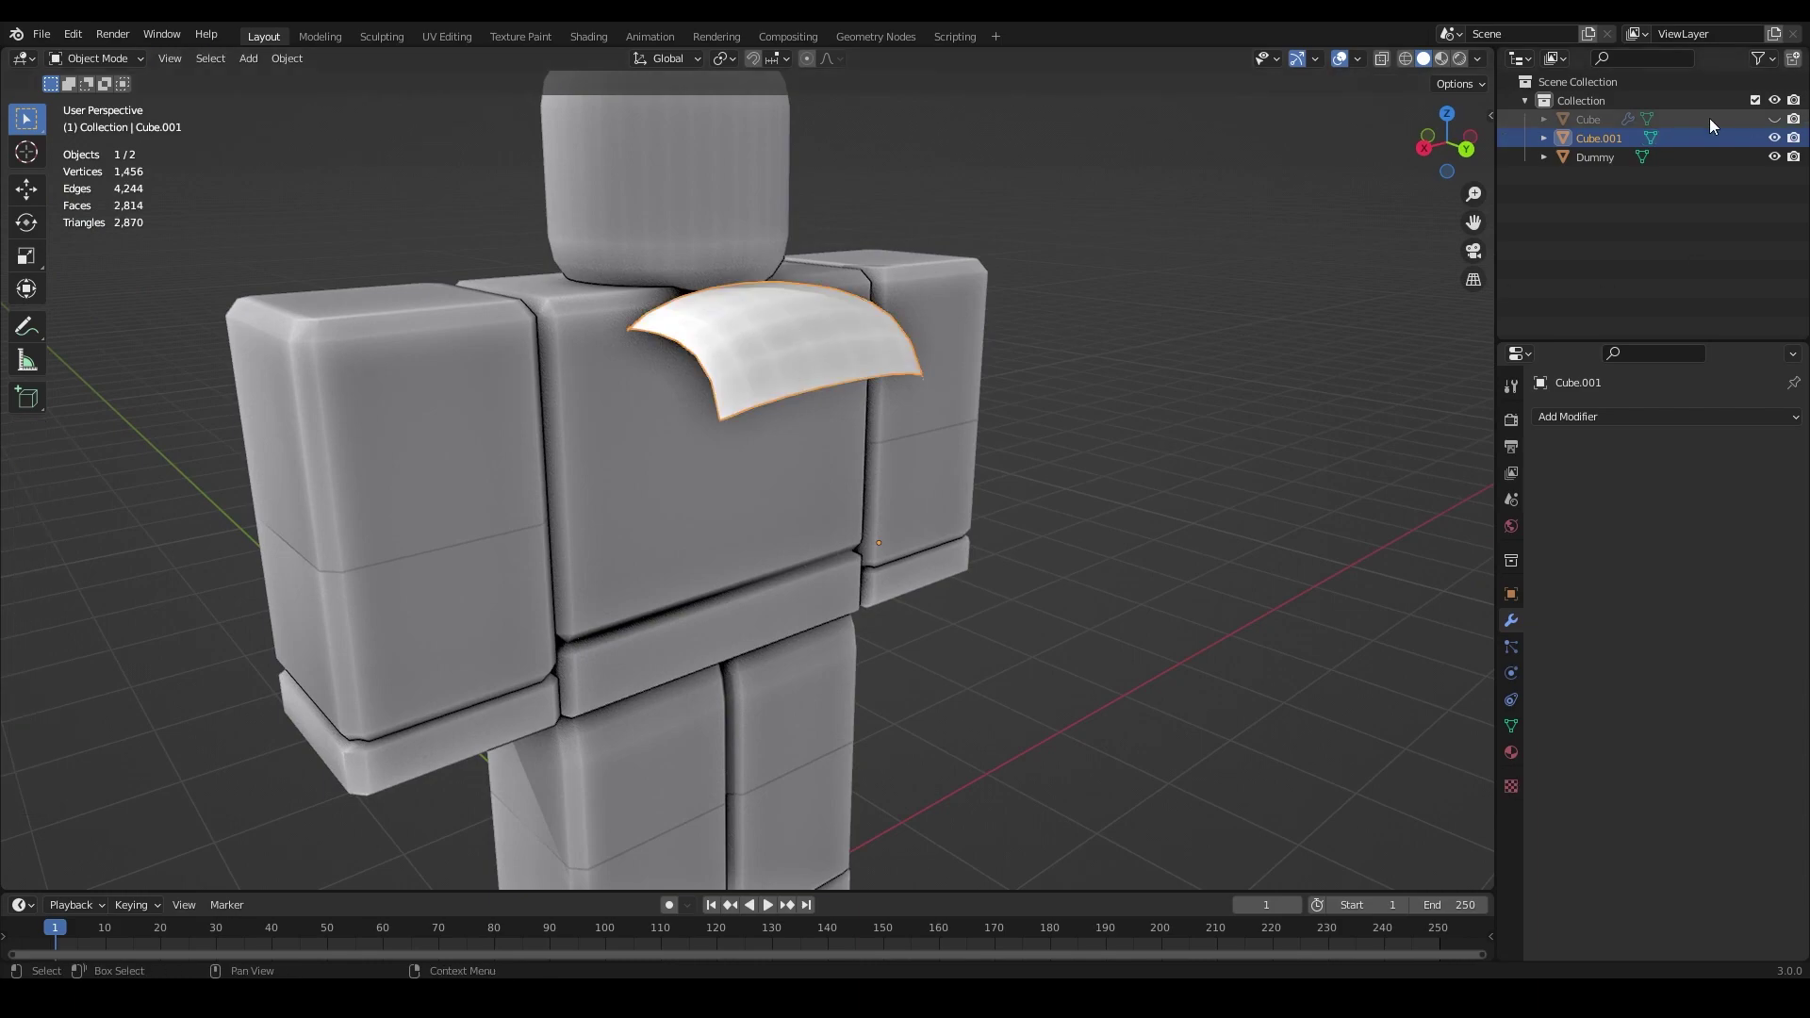
Step: Show the original Cube again and open the Cube.001 top patch in Edit Mode
left_click(1775, 119)
middle_click_drag(806, 270, 820, 387)
key("Tab")
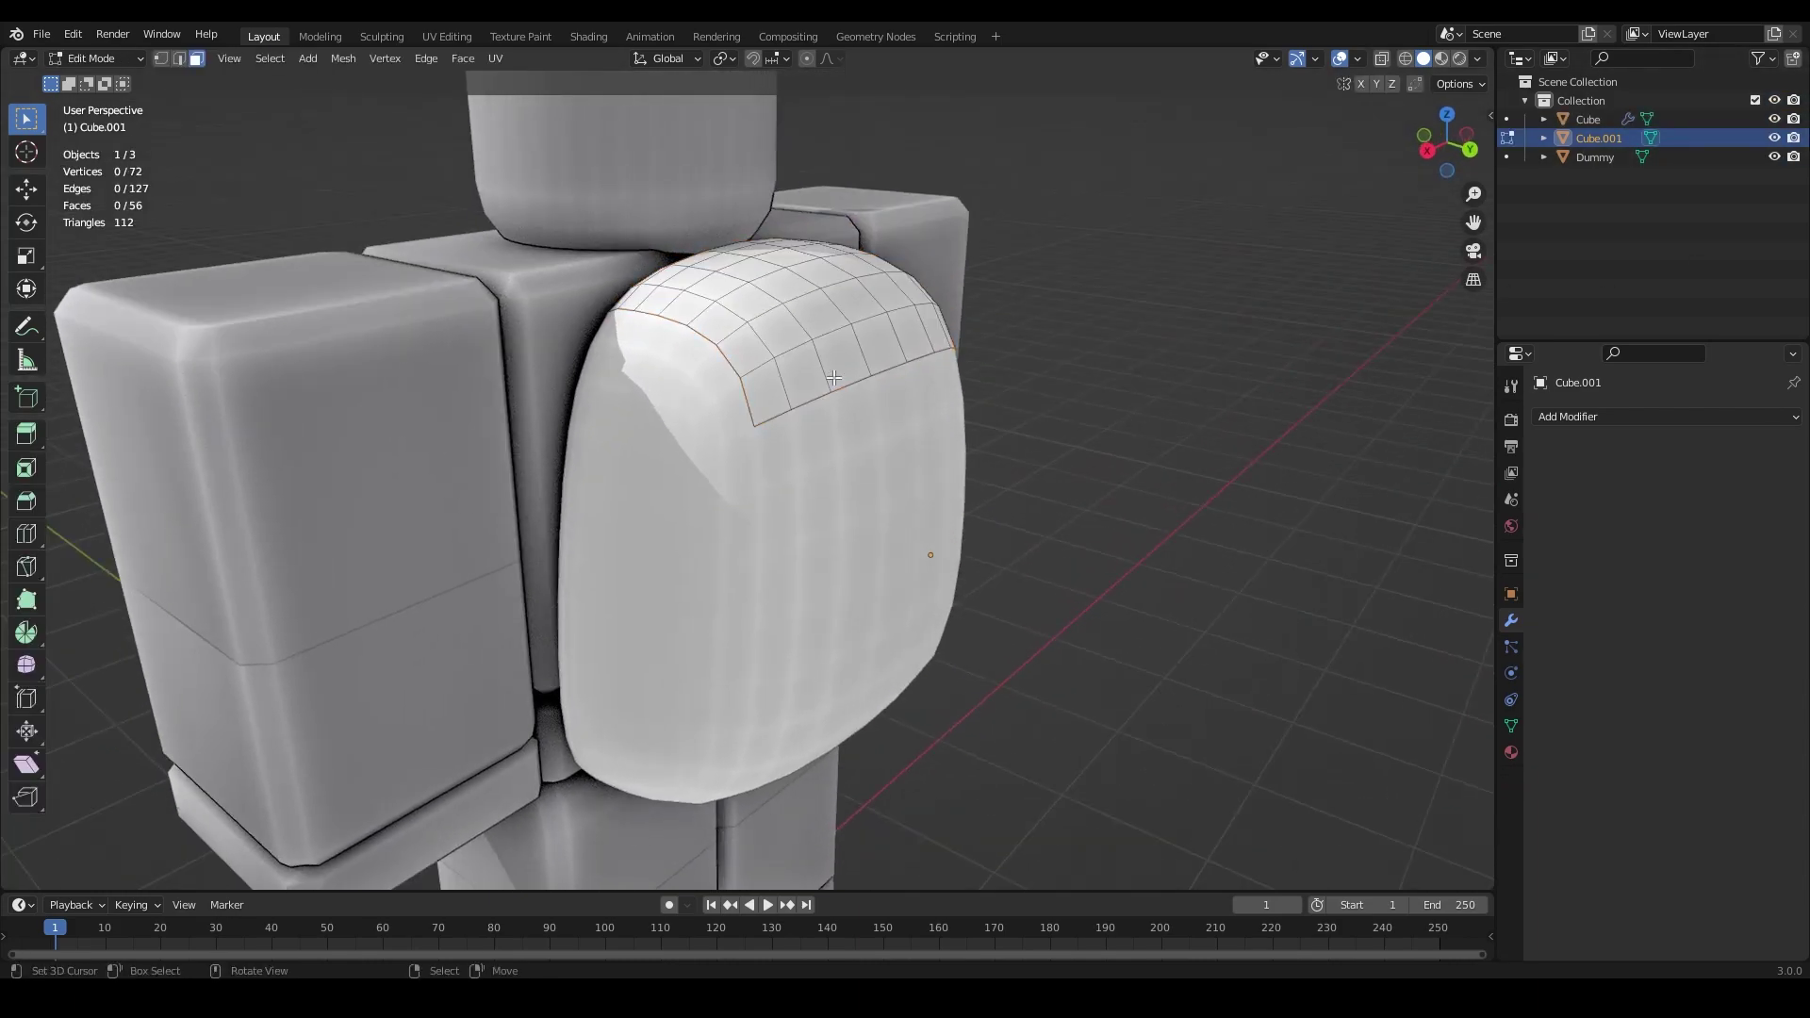
Step: Select the entire Cube.001 top patch and extrude it outward about 0.02 m to give the flap thickness
scroll(897, 357, "down", 5)
scroll(877, 363, "up", 5)
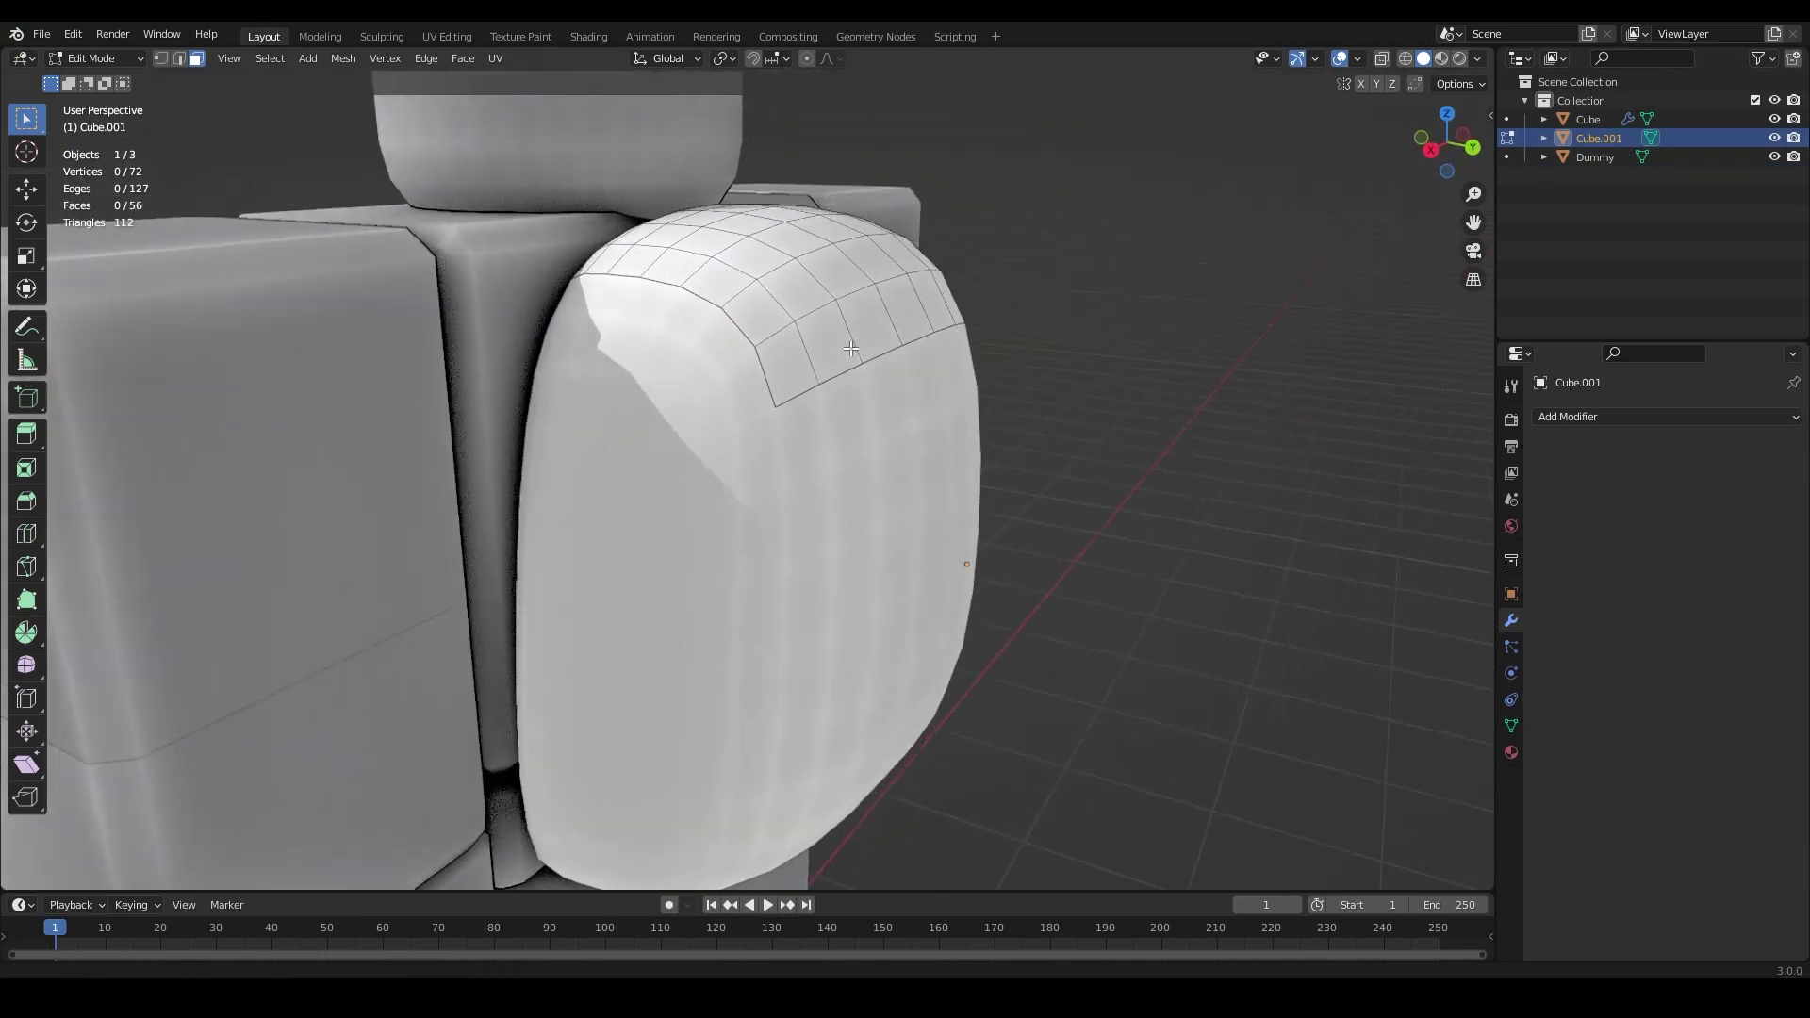
key("a")
scroll(842, 376, "up", 2)
mouse_move(842, 376)
middle_mouse_down()
mouse_move(883, 323)
mouse_move(823, 405)
middle_mouse_up()
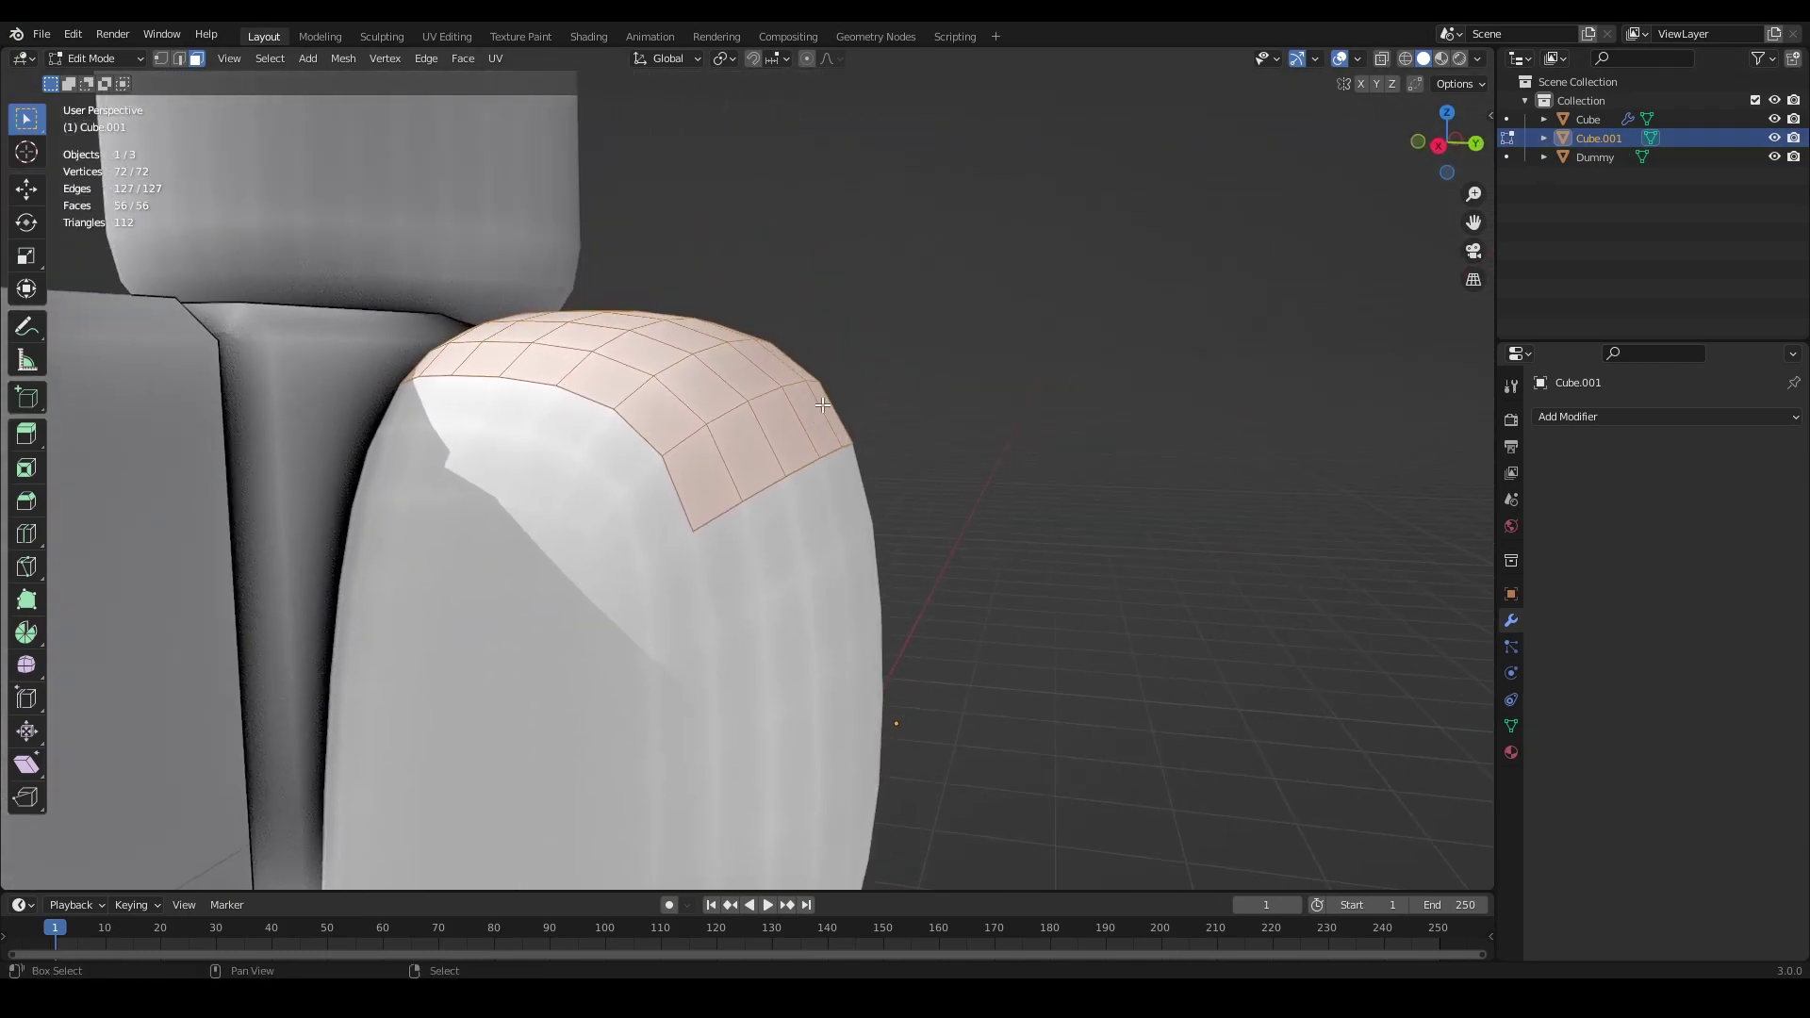
middle_click_drag(878, 296, 828, 339)
key("e")
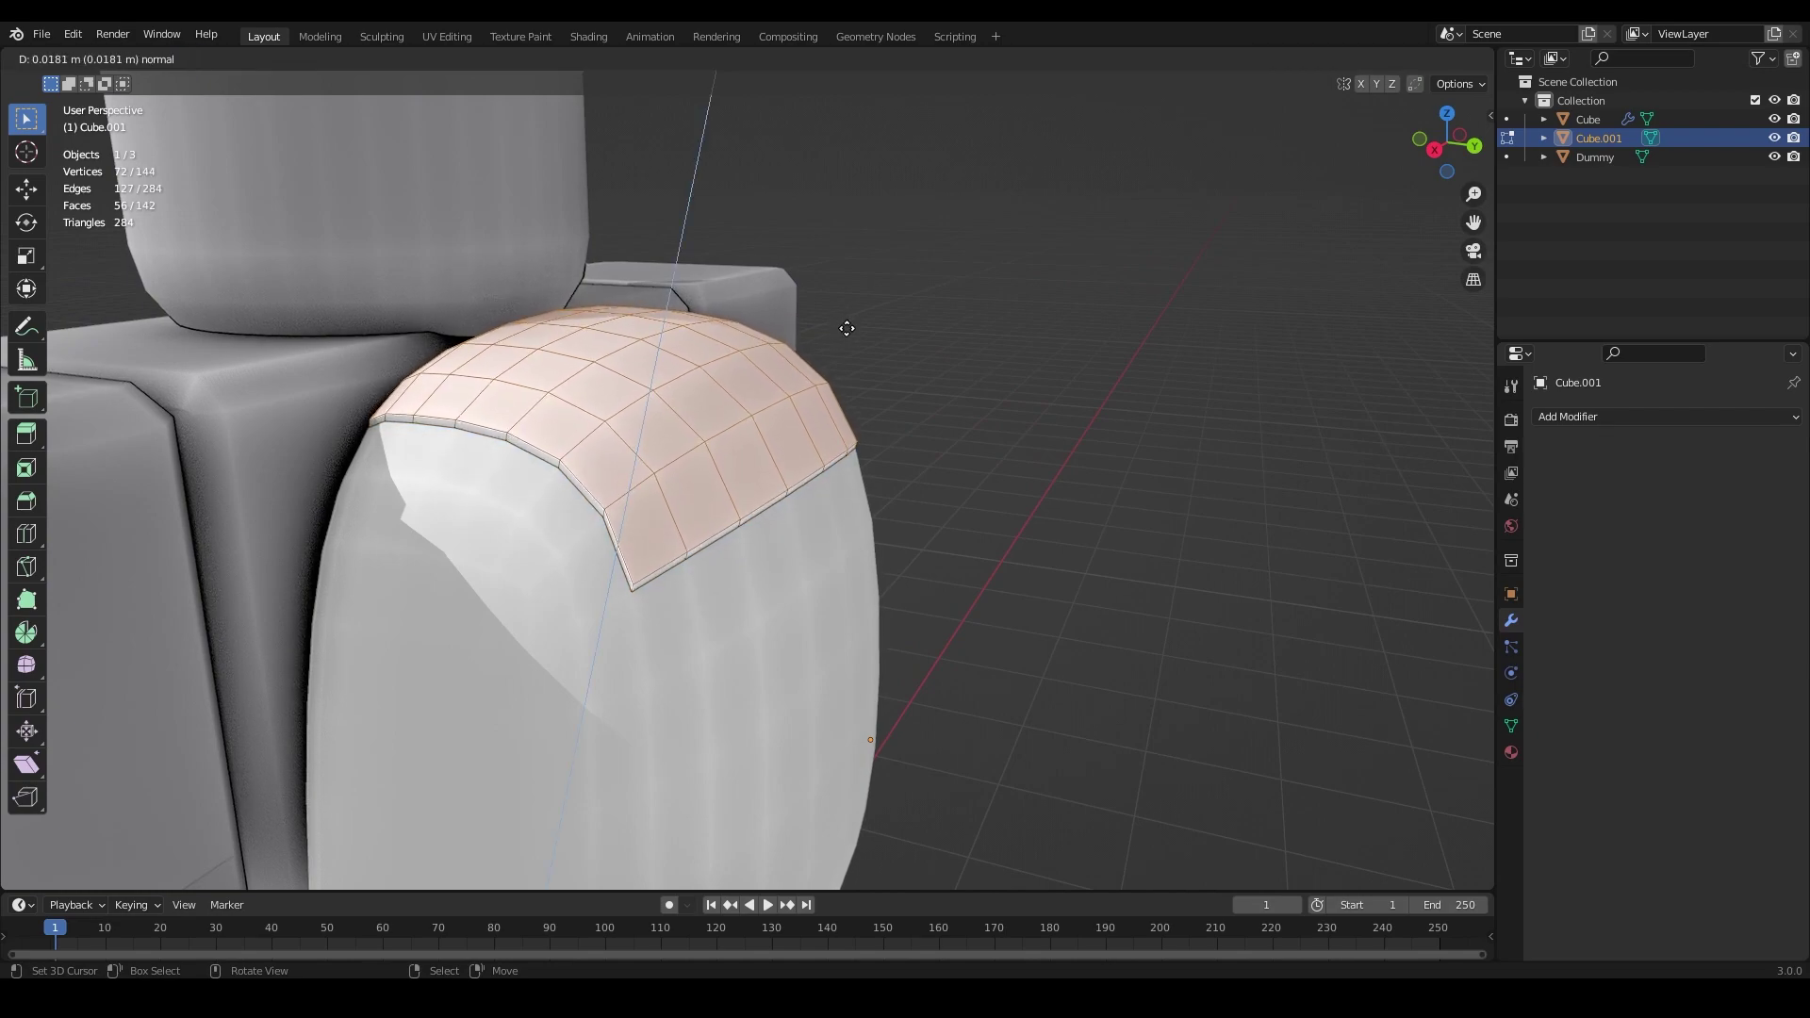
left_click(849, 326)
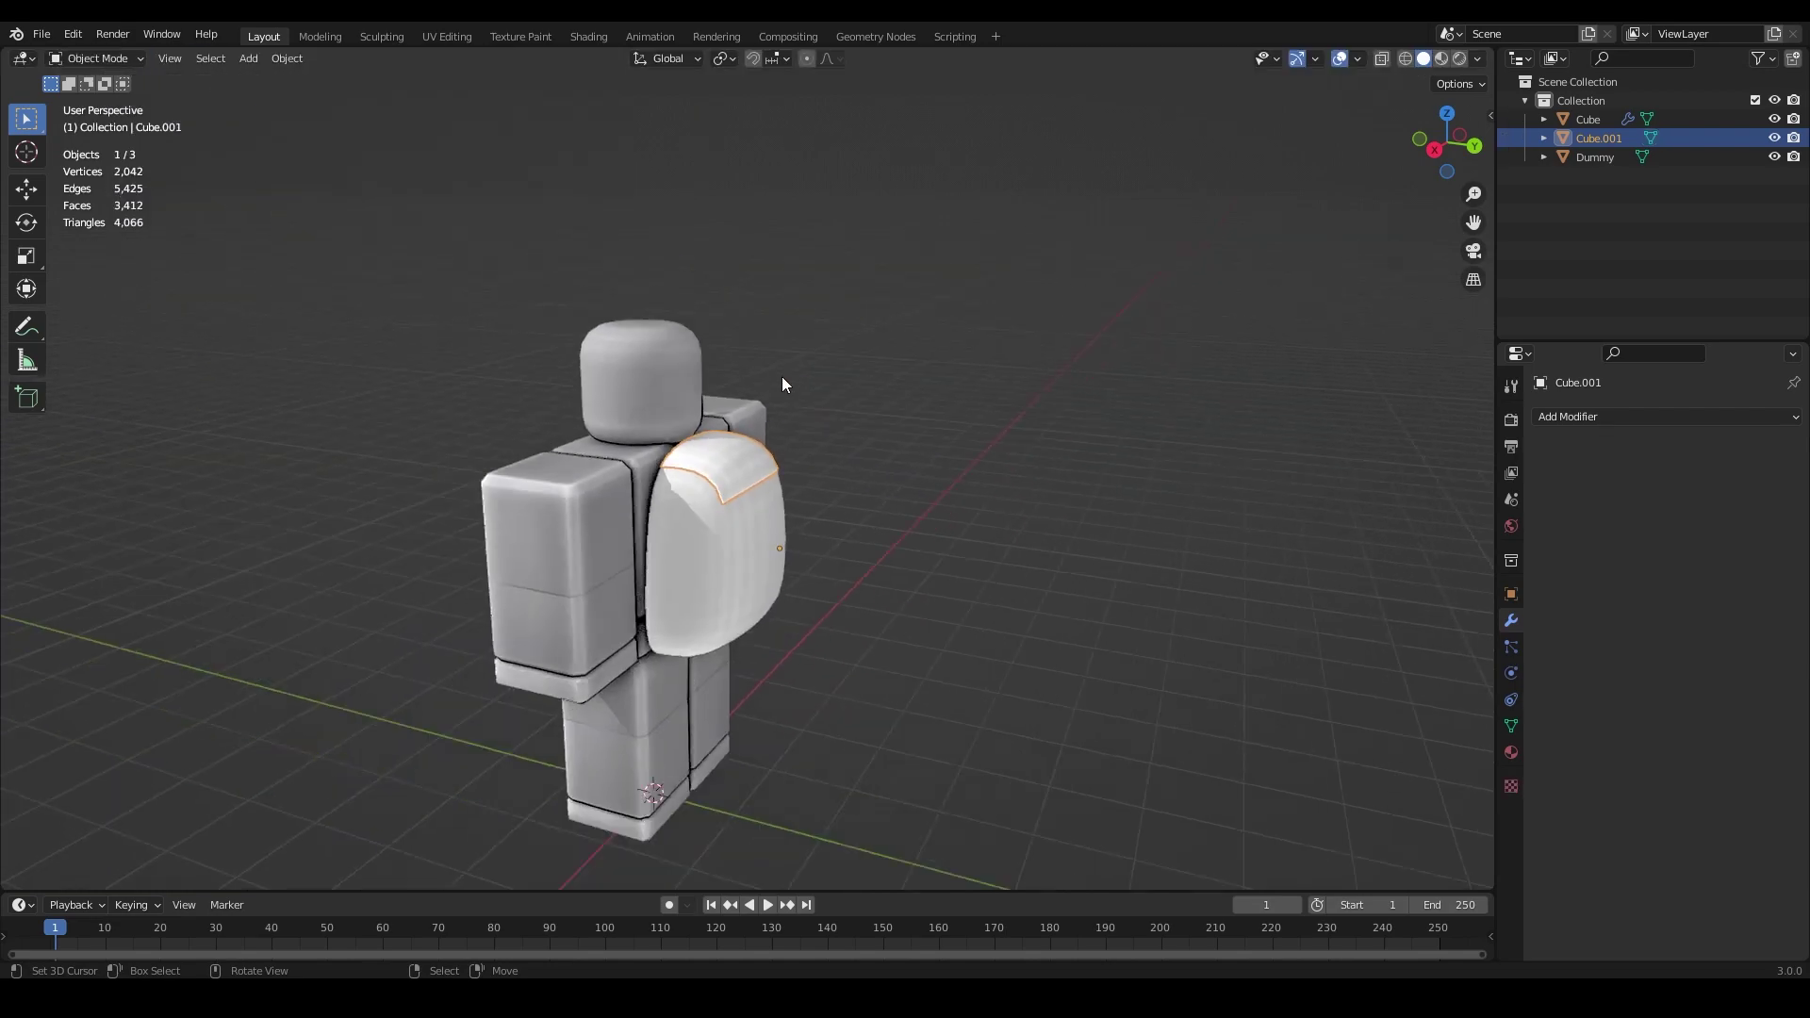
Step: Reopen the top flap in Edit Mode with edge selection and select the short thickness edges at its two lower corners
middle_click_drag(782, 377, 768, 421)
scroll(777, 494, "up", 6)
right_click(609, 323)
key("Tab")
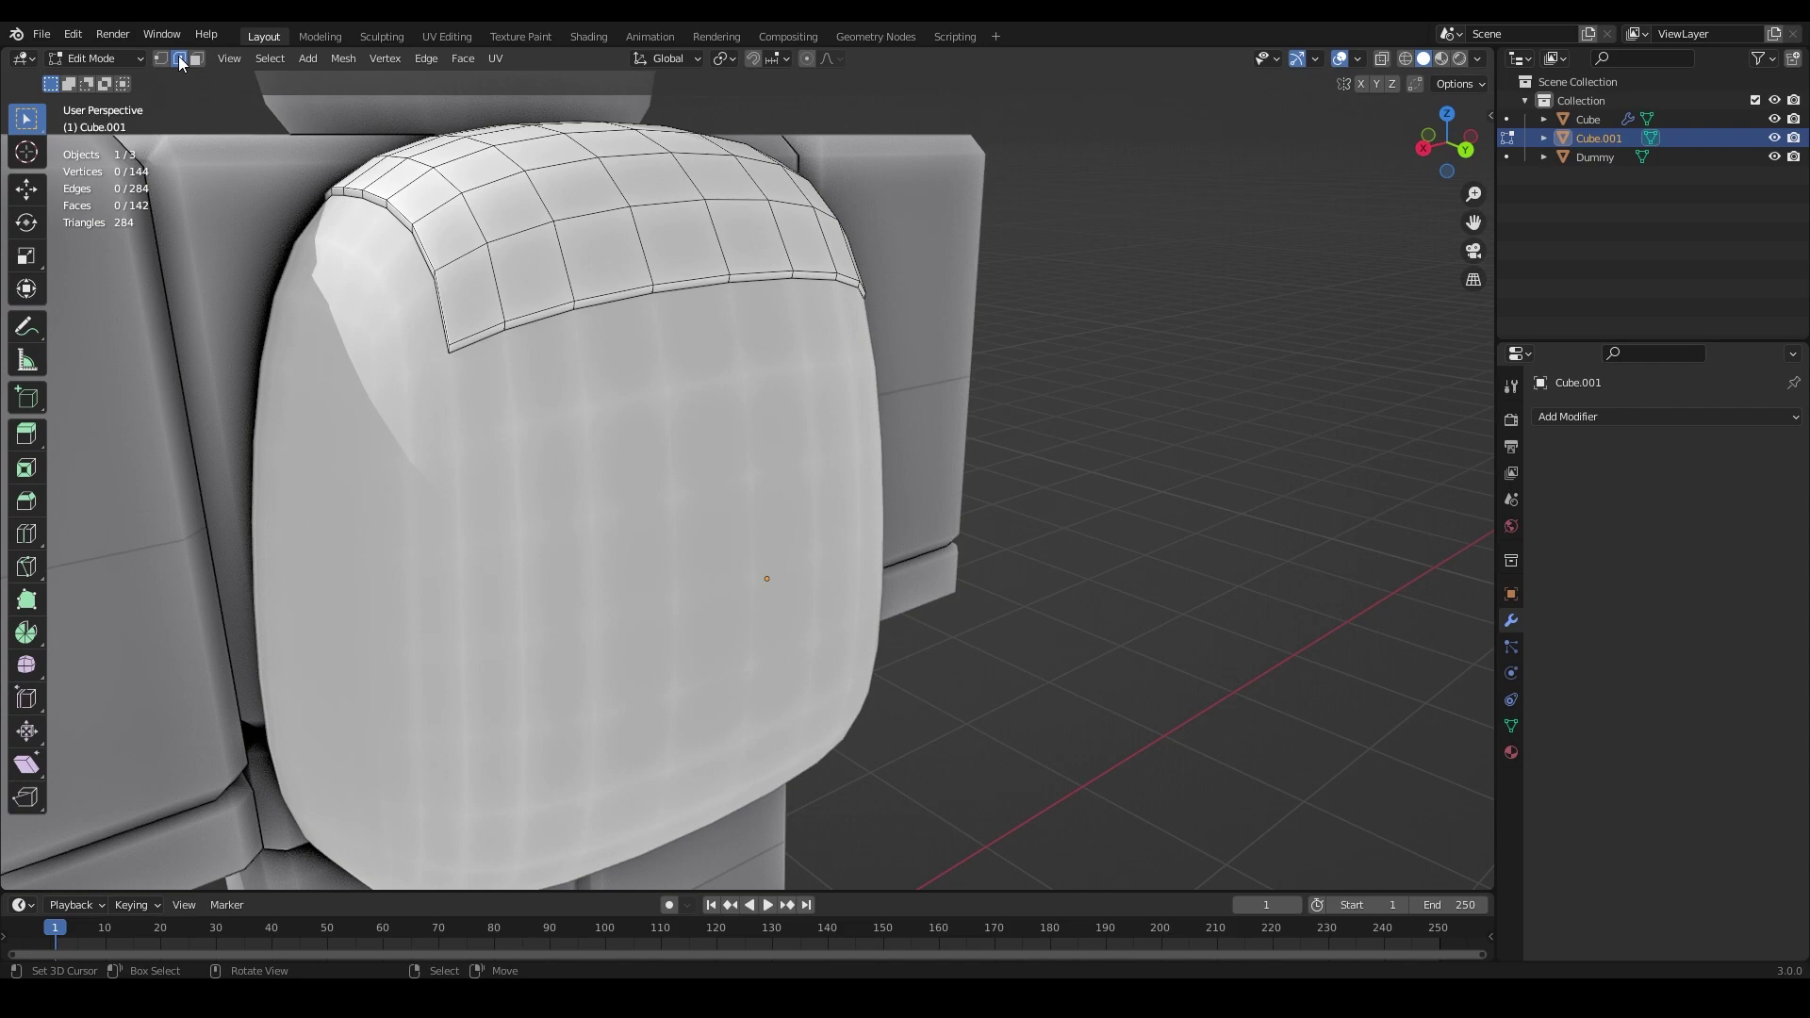
scroll(341, 177, "up", 4)
middle_click_drag(341, 177, 85, 236)
right_click(345, 226)
scroll(345, 227, "down", 4)
scroll(677, 302, "up", 4)
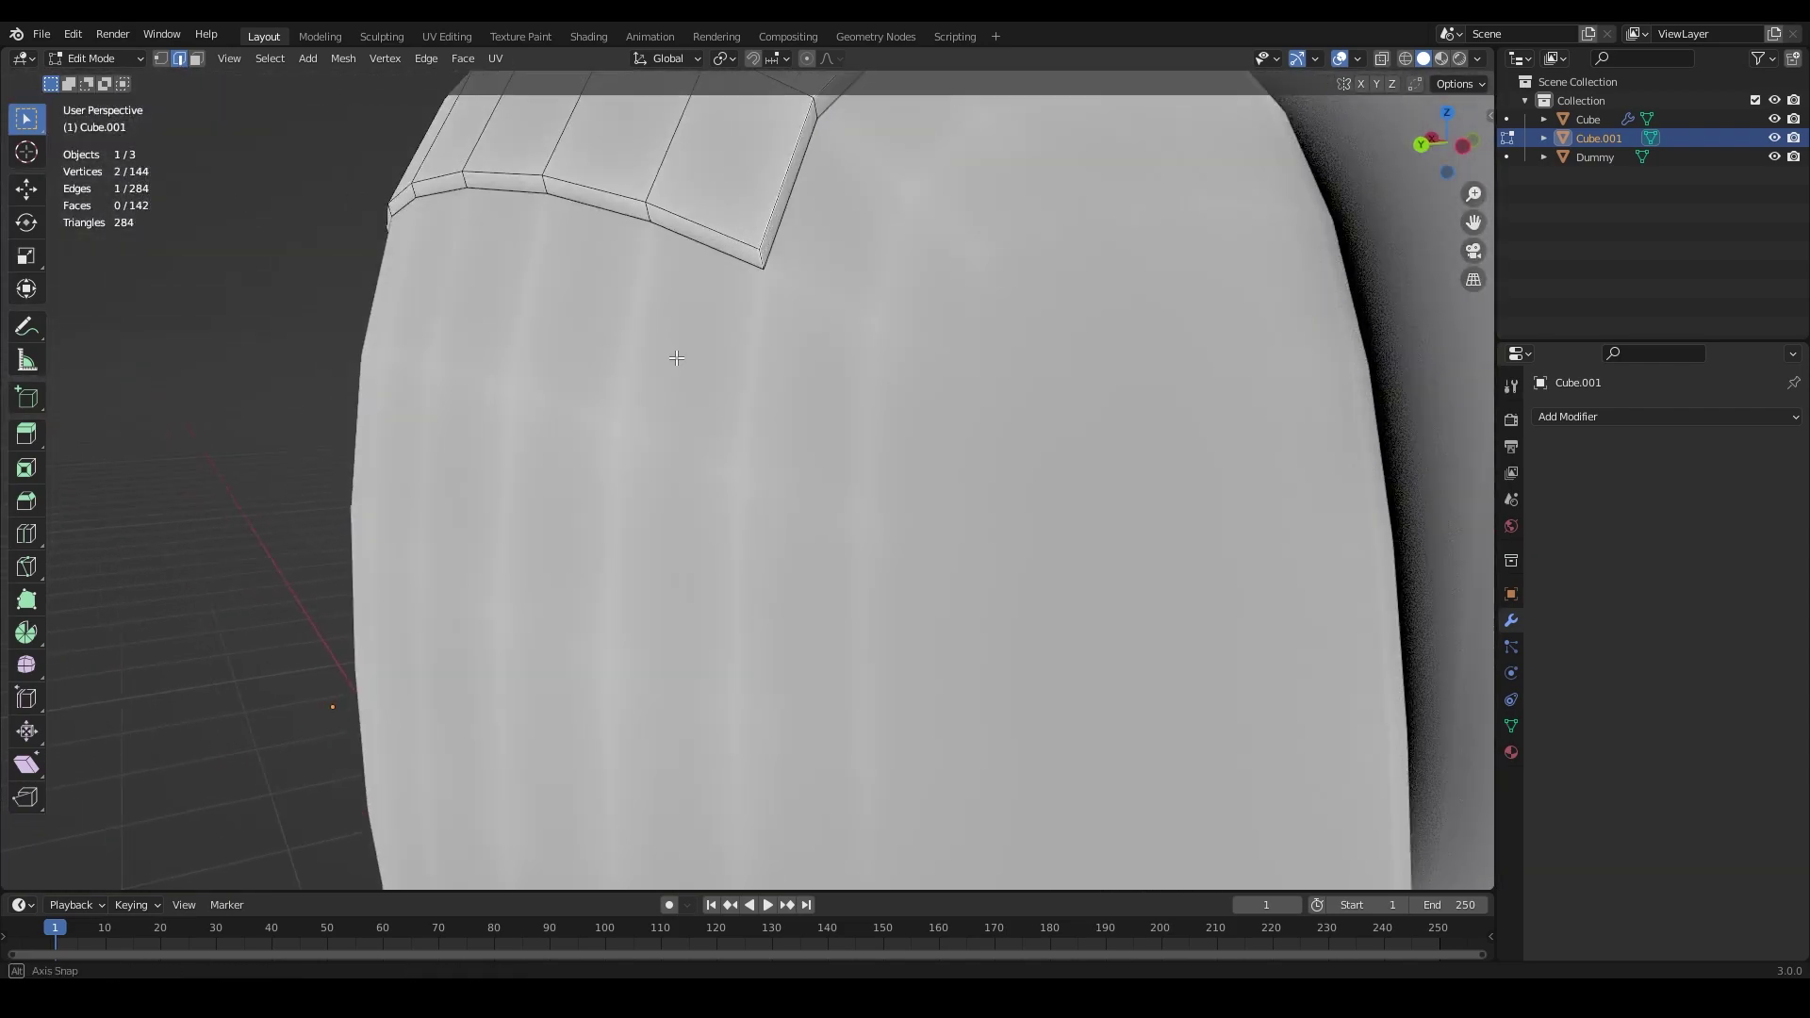
middle_click_drag(675, 356, 650, 345)
scroll(710, 273, "down", 5)
middle_click_drag(710, 273, 893, 287)
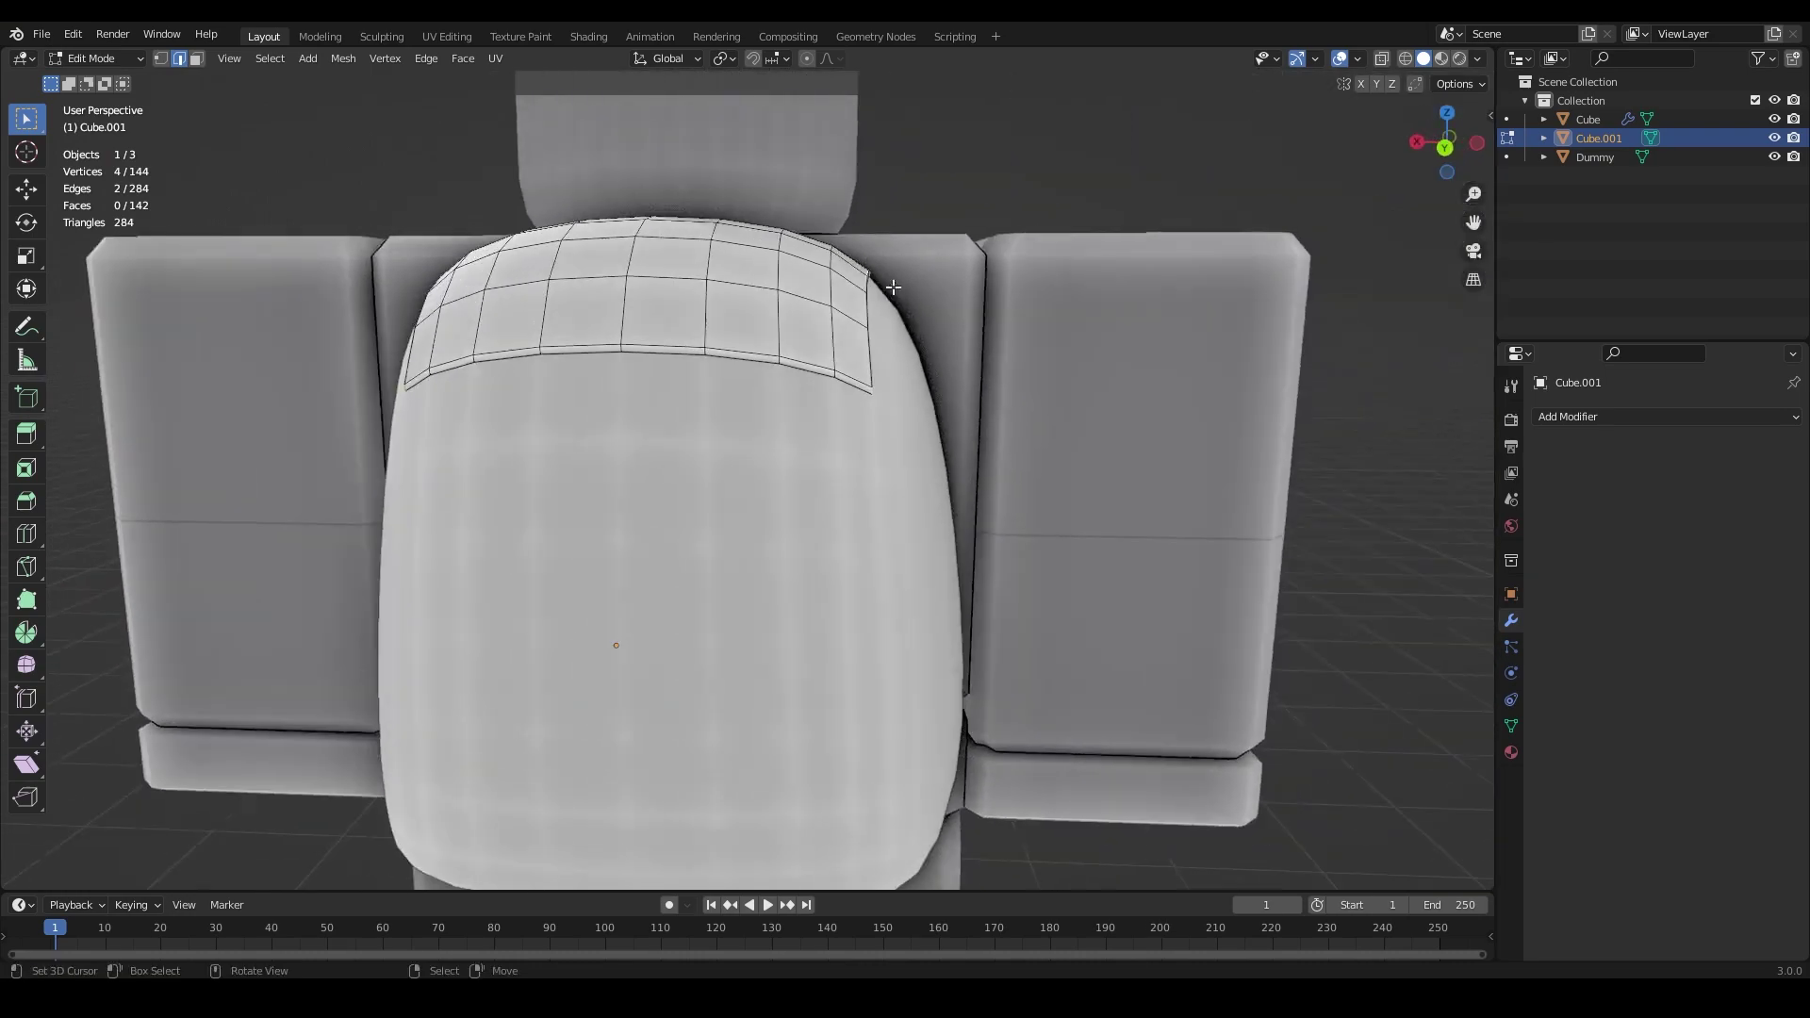
Step: Bevel the flap's two selected lower corner edges with two segments to round them
scroll(945, 390, "up", 2)
middle_click_drag(945, 389, 933, 391)
key("ctrl+b")
scroll(930, 391, "up", 1)
left_click(930, 391)
scroll(922, 392, "down", 2)
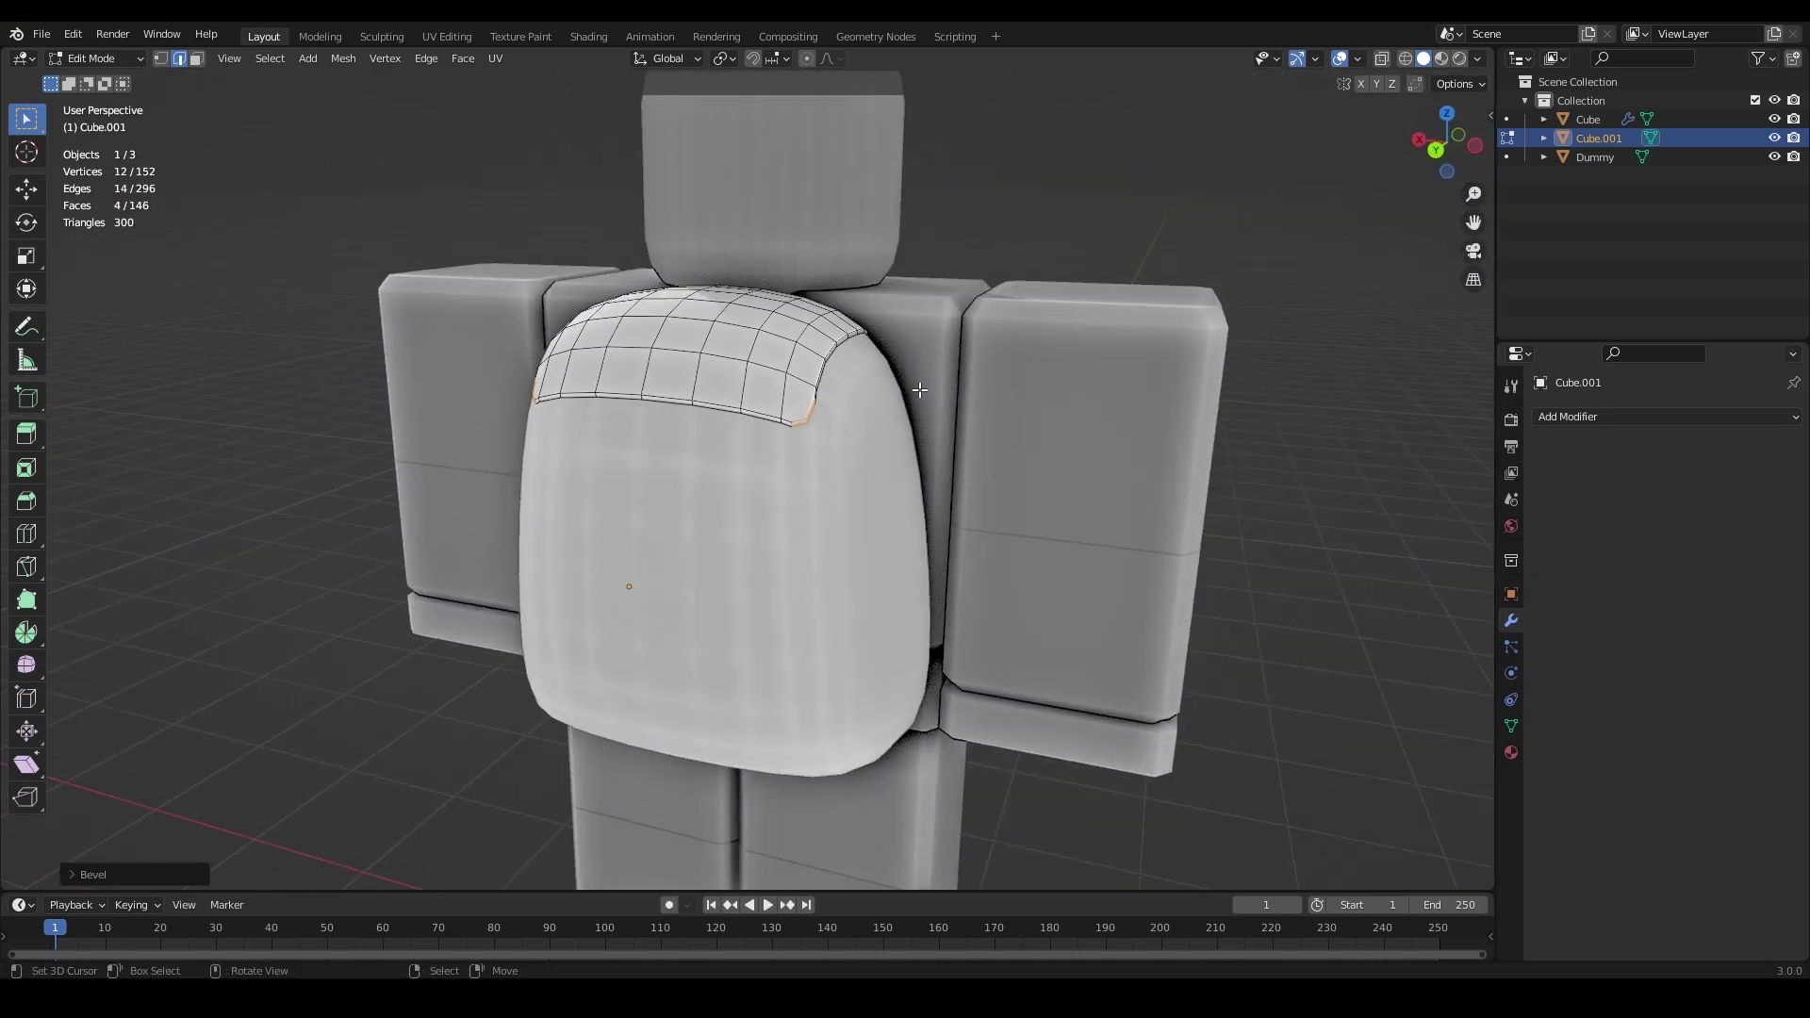
middle_click_drag(921, 392, 978, 404)
left_click(978, 404)
Step: Leave Edit Mode on the flap and save backpack.blend
key("Tab")
scroll(811, 370, "up", 2)
middle_click_drag(806, 371, 833, 368)
scroll(738, 417, "down", 4)
left_click(719, 423)
middle_click_drag(718, 423, 806, 382)
scroll(806, 382, "up", 3)
key("ctrl+s")
middle_click_drag(709, 466, 702, 394)
left_click(705, 393)
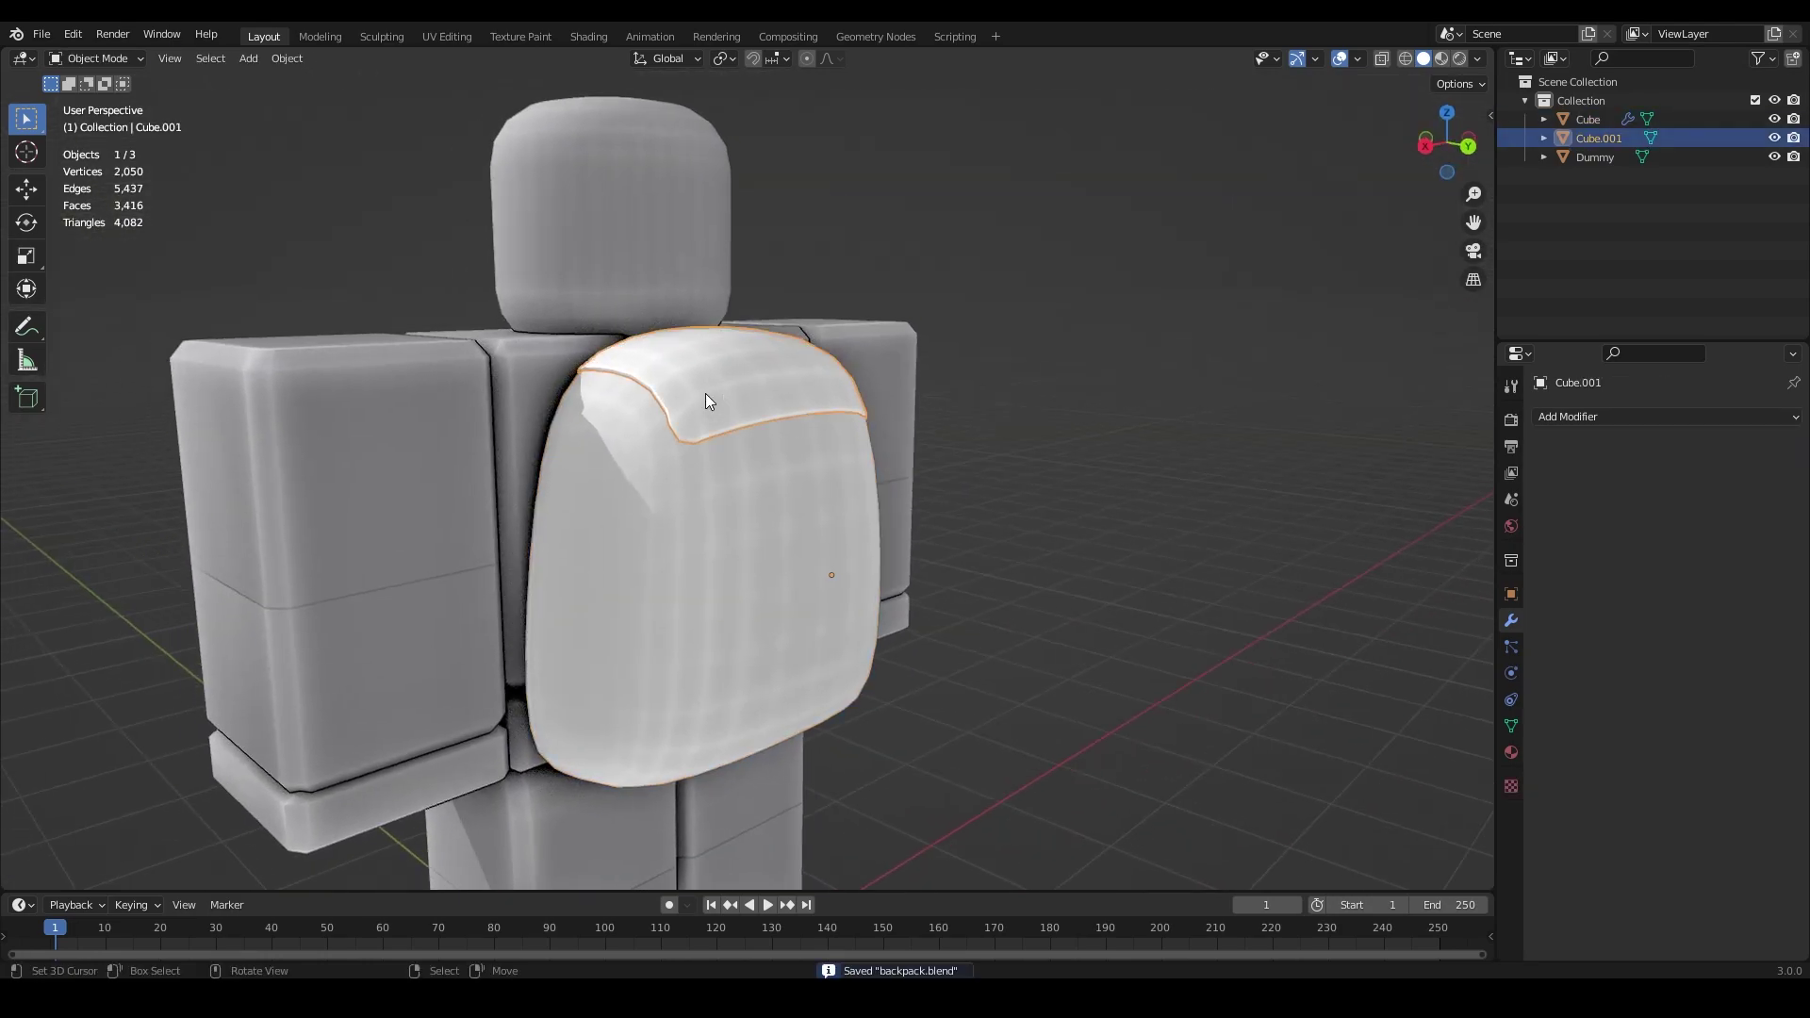
key("g")
key("Escape")
Step: Duplicate the backpack body in place, hide the original Cube, and apply the Subdivision modifier on the duplicate
left_click(800, 455)
mouse_move(800, 455)
middle_mouse_down()
mouse_move(777, 501)
mouse_move(785, 483)
middle_mouse_up()
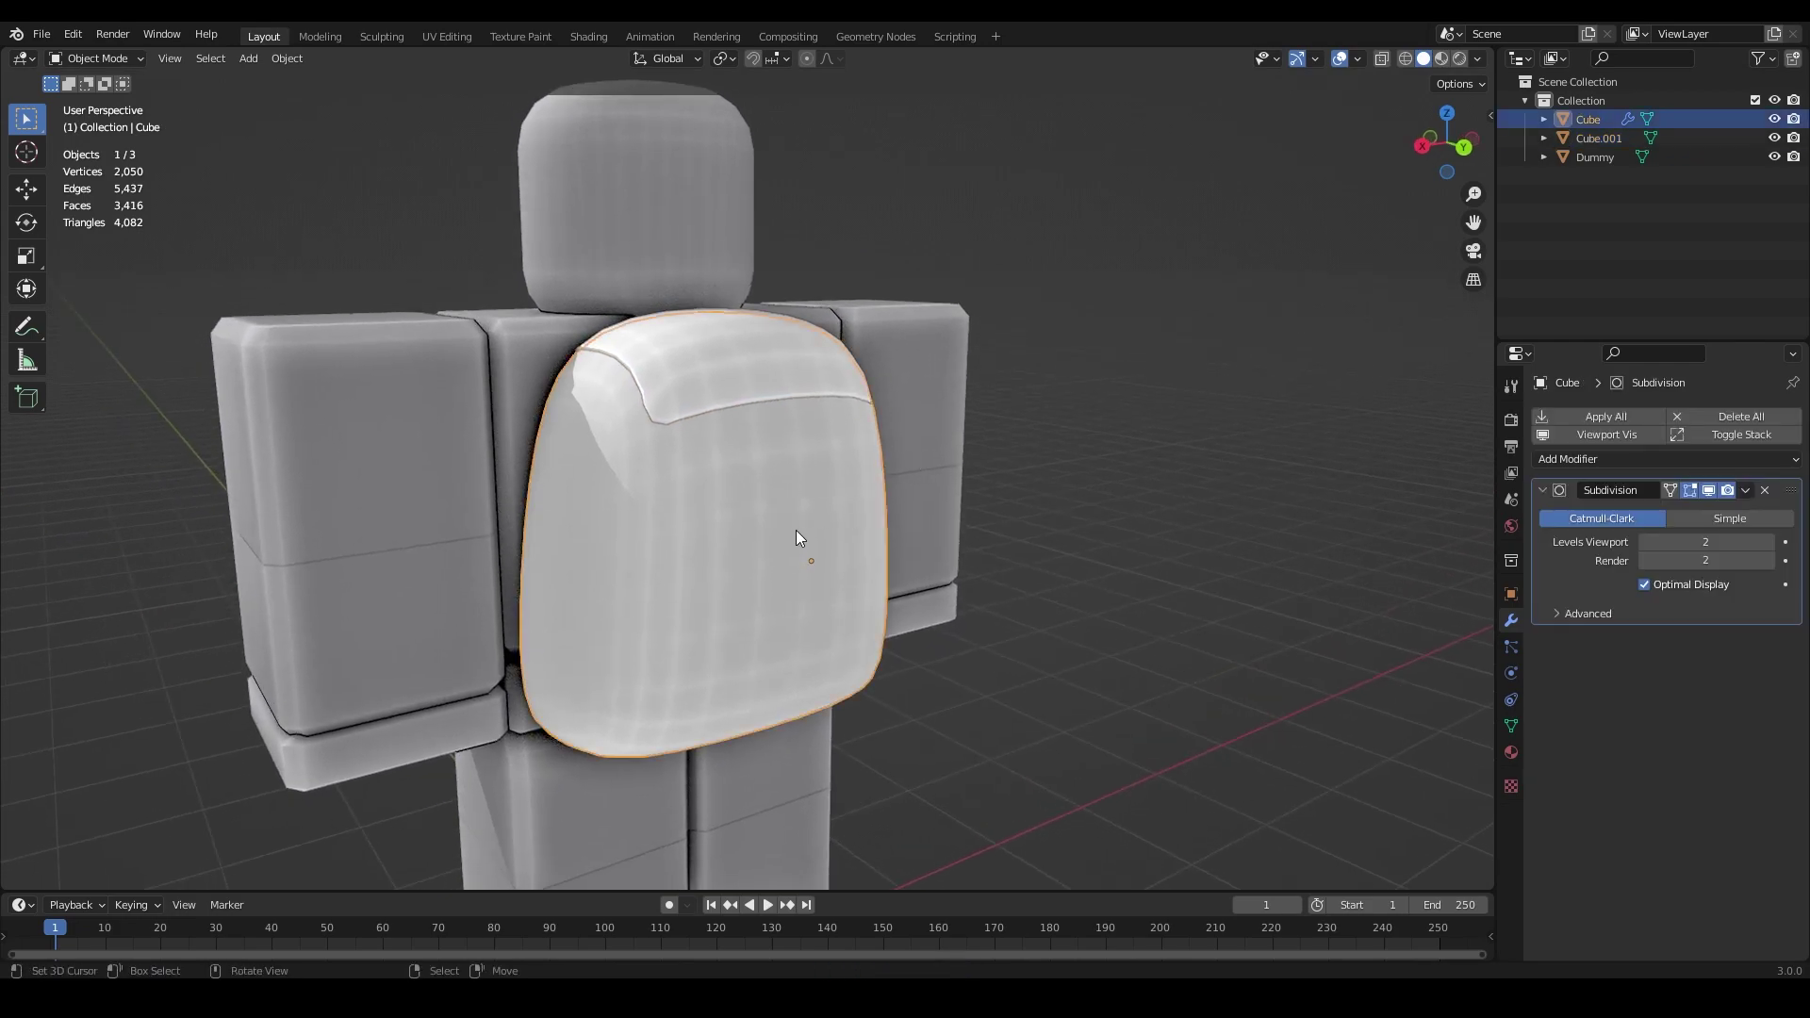
key("shift+d")
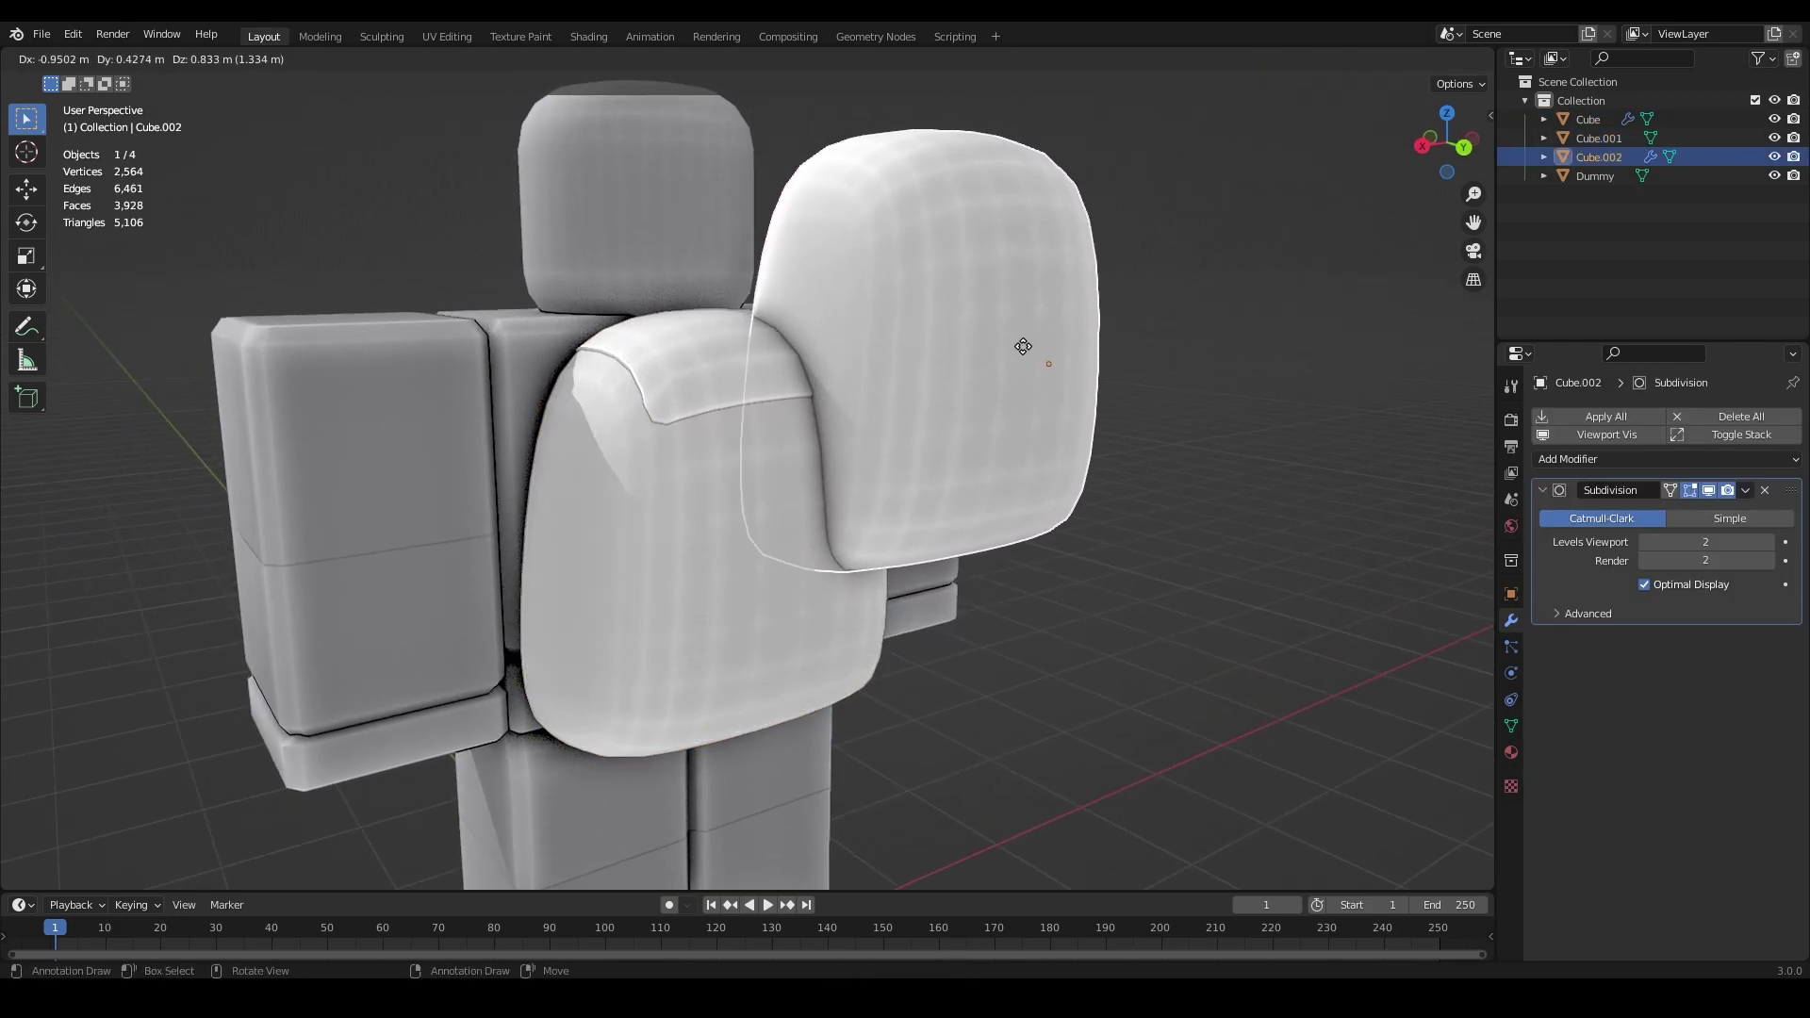
key("Escape")
left_click(1775, 119)
middle_click_drag(1128, 415, 1198, 254, "shift")
left_click(1750, 488)
left_click(1736, 513)
Step: Open the duplicate body Cube.002 in Edit Mode with face selection
scroll(1038, 387, "up", 2)
middle_click_drag(902, 345, 727, 318)
key("Tab")
scroll(839, 338, "down", 2)
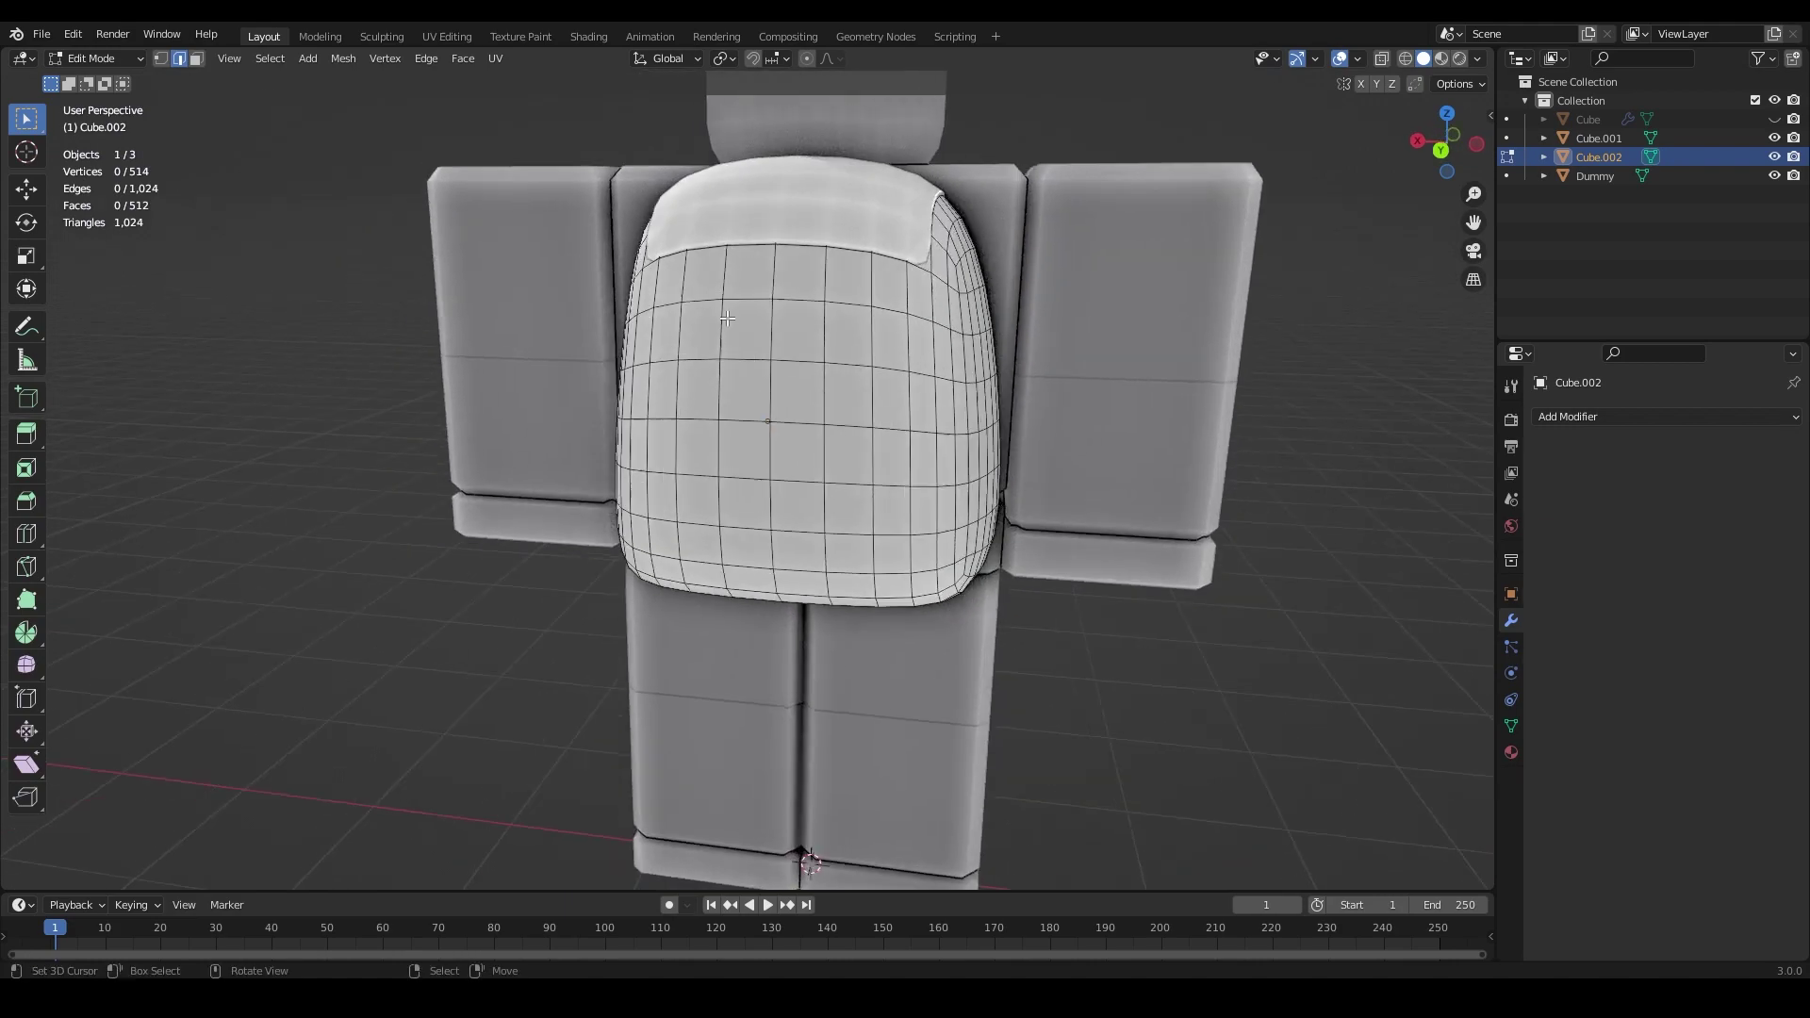
left_click(197, 59)
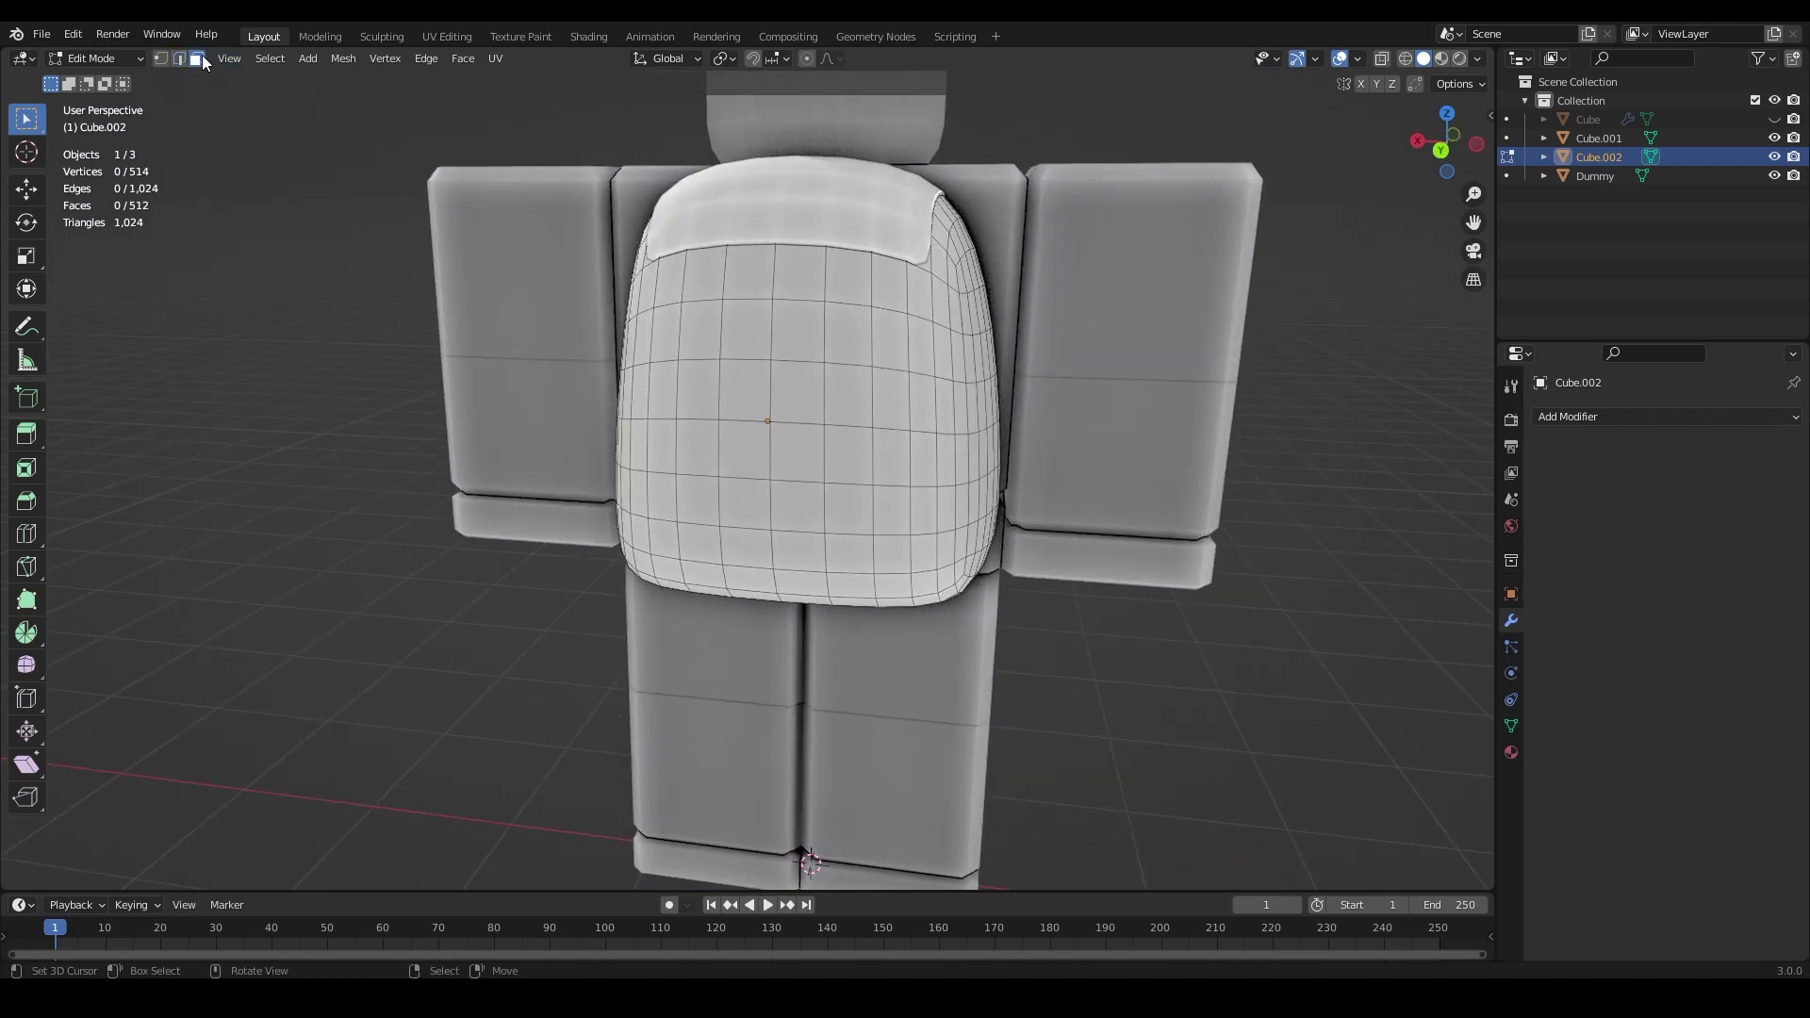
Step: Select a block of faces six wide and two high on the lower part of the backpack's outer side
scroll(756, 422, "up", 4)
left_click(685, 401, "shift")
left_click(740, 392, "shift")
left_click(747, 452, "shift")
left_click(826, 456, "shift")
left_click(848, 403, "shift")
left_click(902, 399, "shift")
left_click(907, 459, "shift")
scroll(909, 462, "down", 4)
scroll(907, 462, "up", 2)
middle_click_drag(985, 465, 914, 450)
left_click(901, 420, "shift")
left_click(900, 468, "shift")
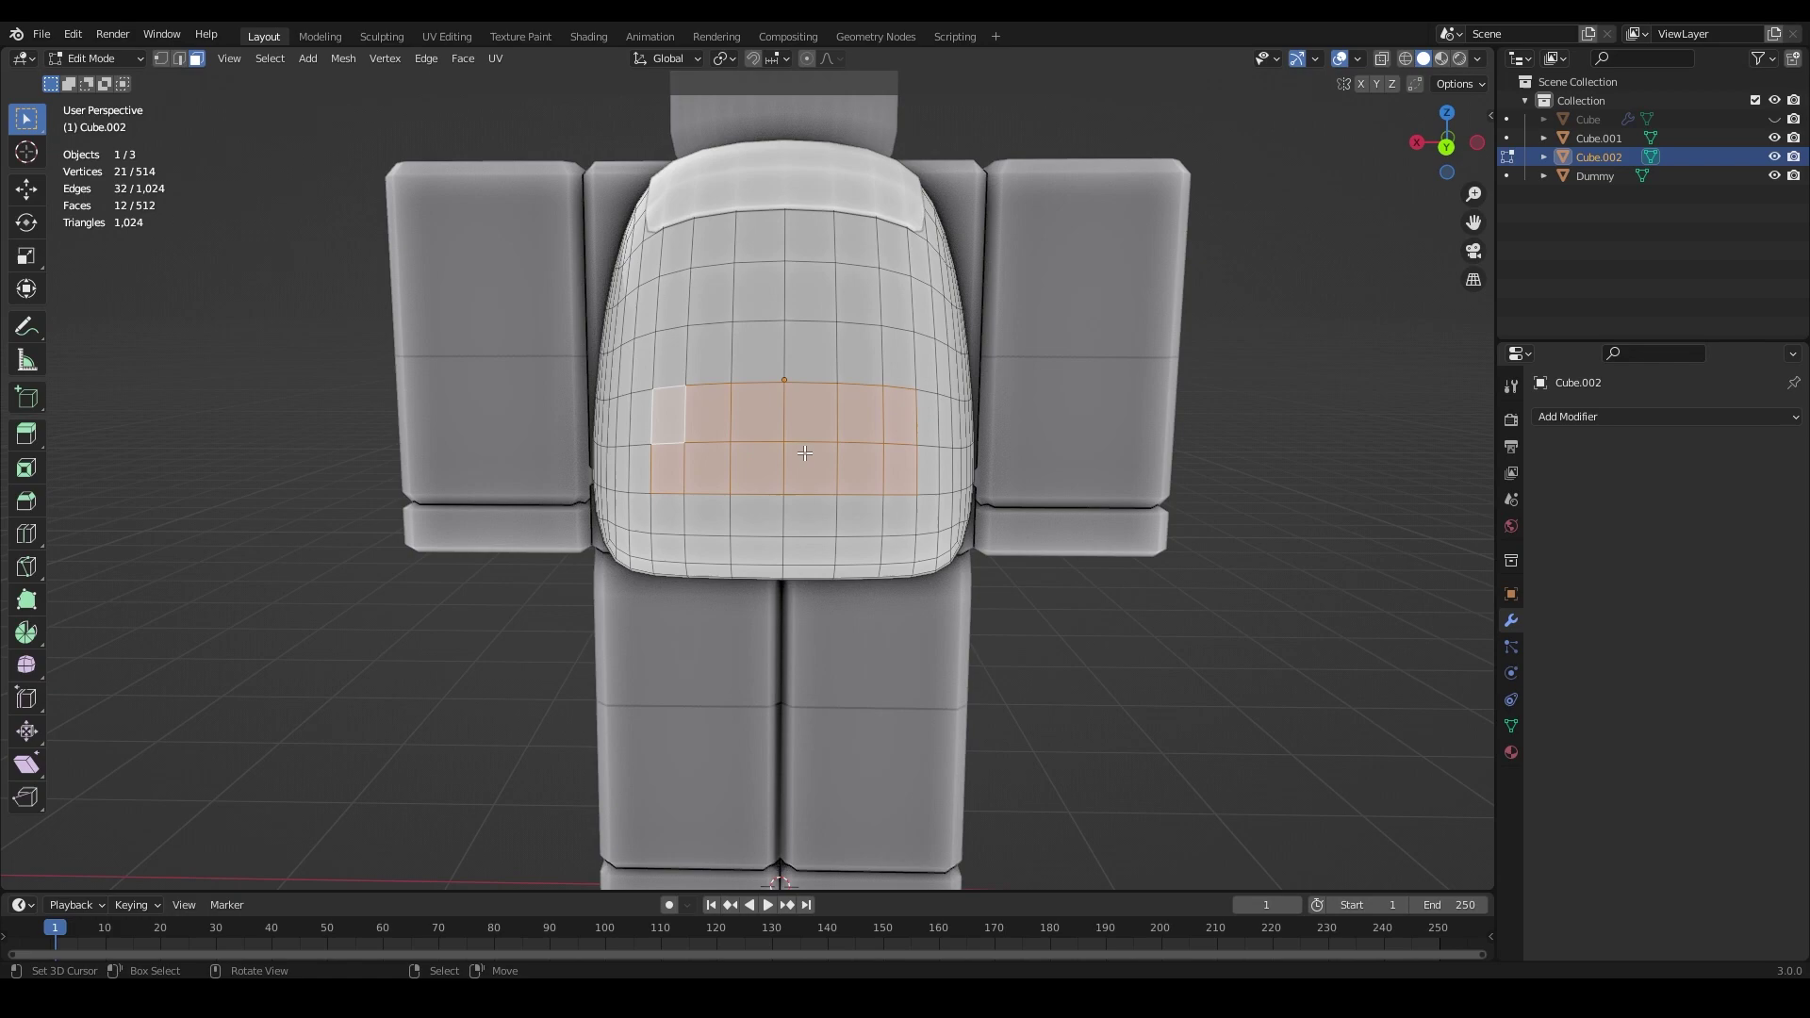
Step: Invert the face selection and delete the rest of Cube.002, keeping only the pocket patch
key("ctrl+i")
key("x")
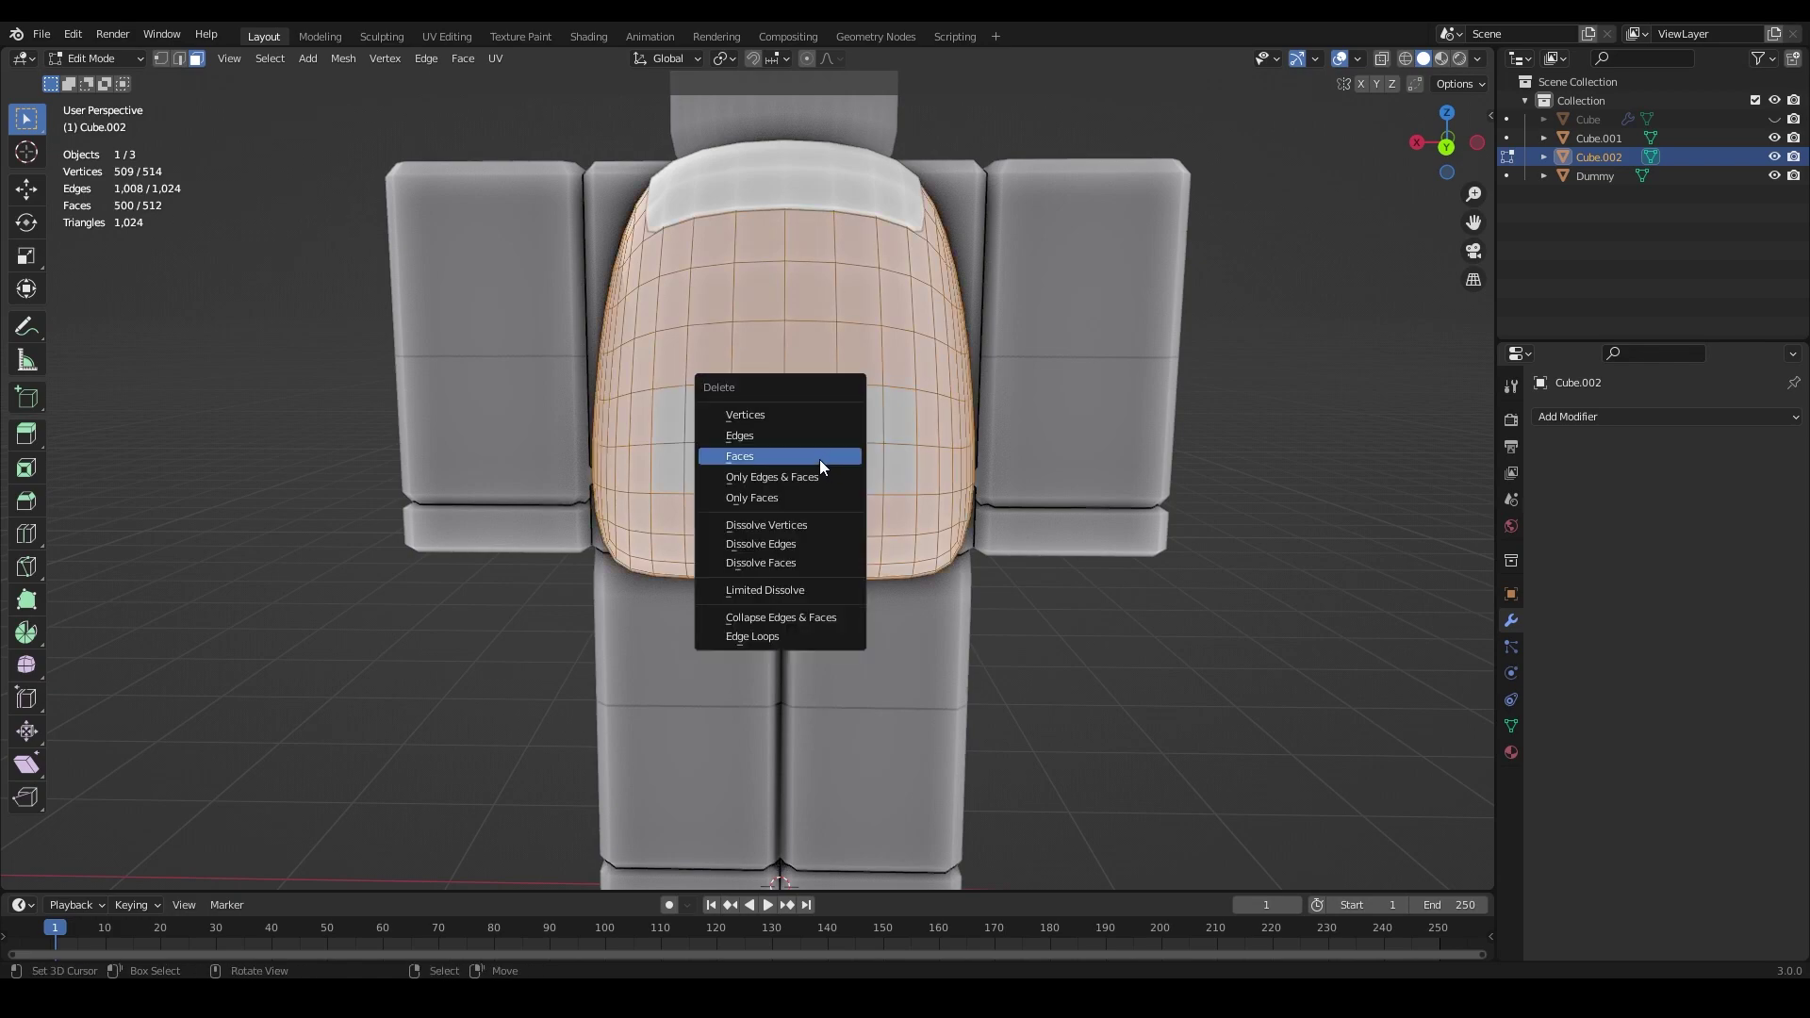
left_click(818, 460)
middle_click_drag(819, 460, 901, 401)
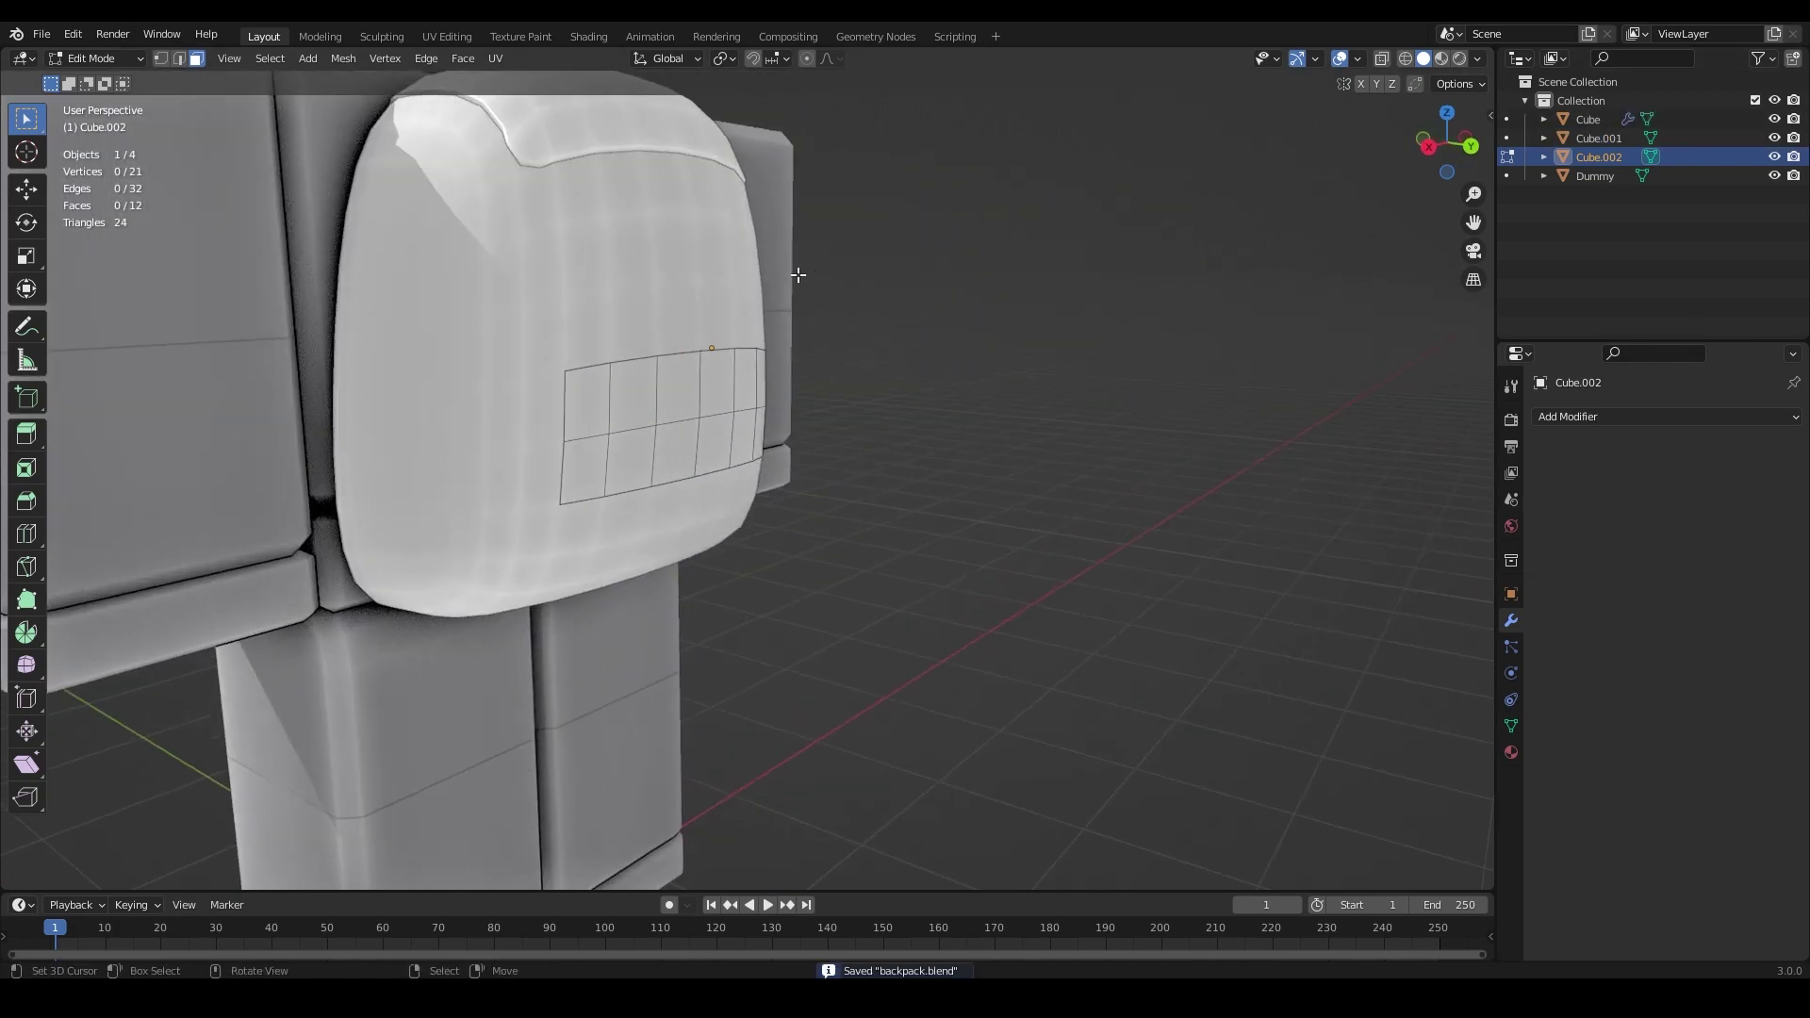
Step: Extrude the whole pocket patch outward by about 0.01 m
middle_click_drag(797, 274, 836, 330)
key("e")
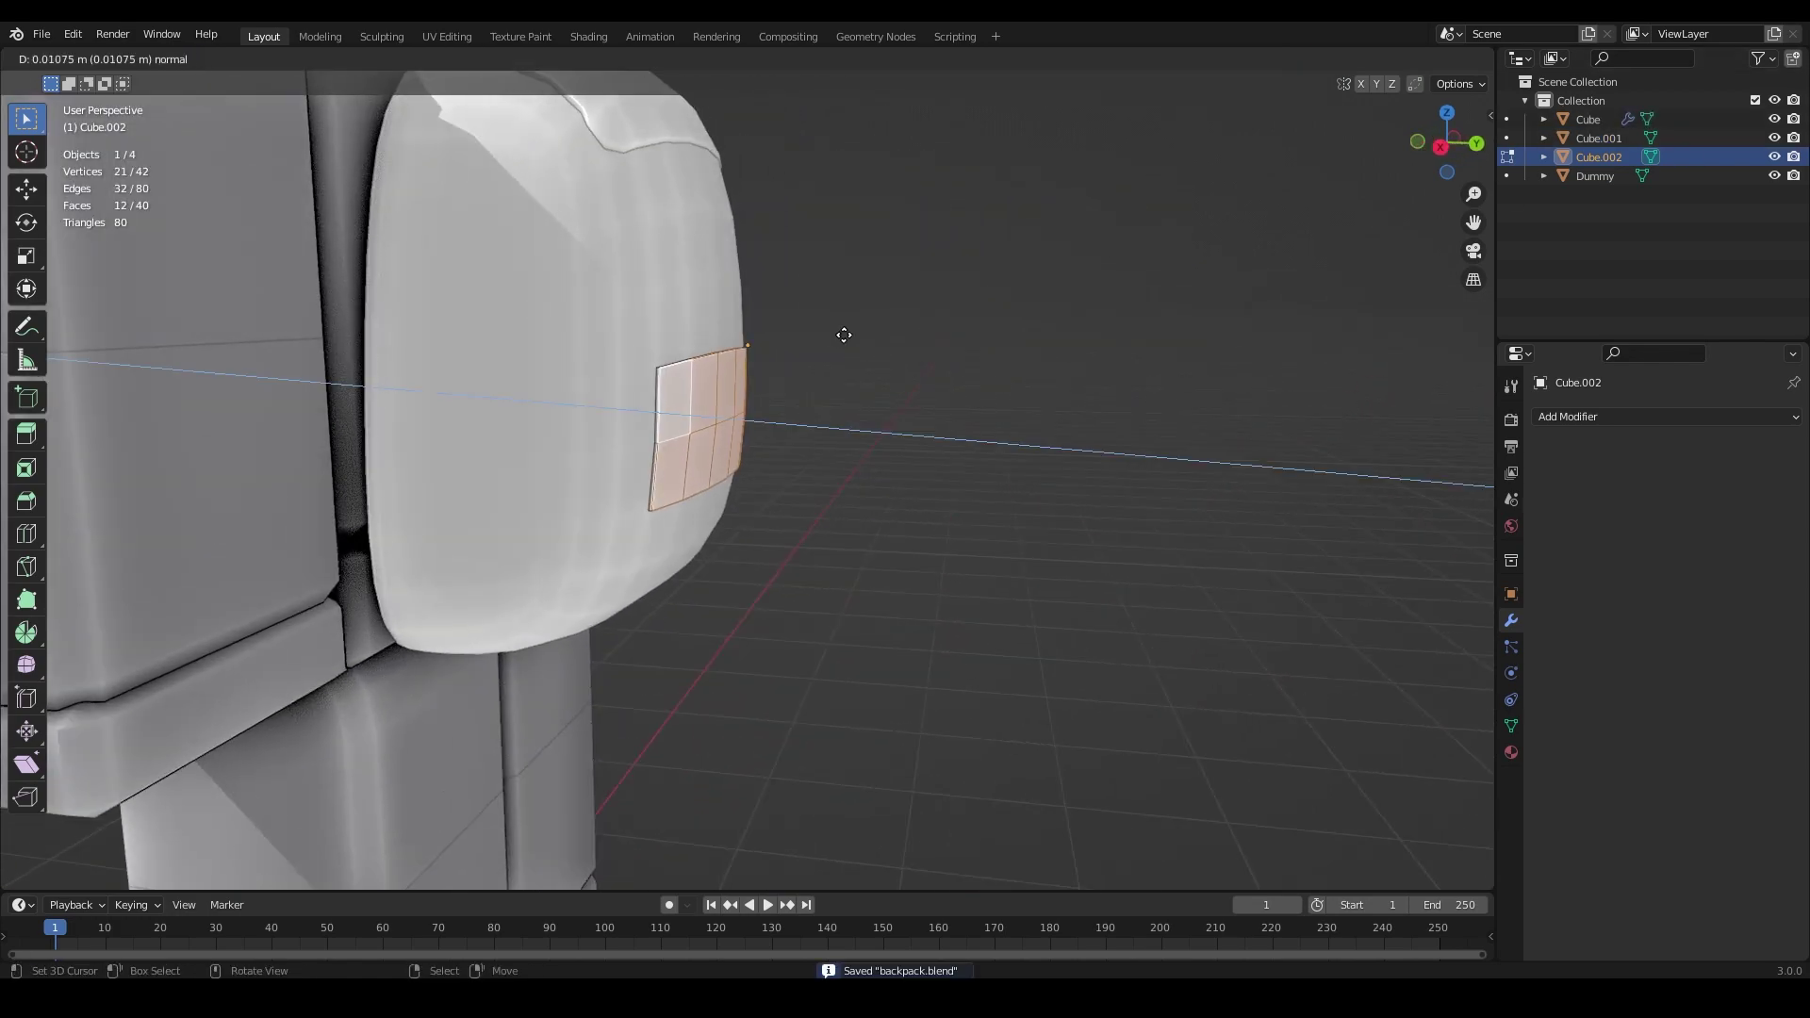
left_click(847, 336)
Step: Clear the selection and select the short thickness edges at the pocket's four corners in edge selection mode
key("alt+a")
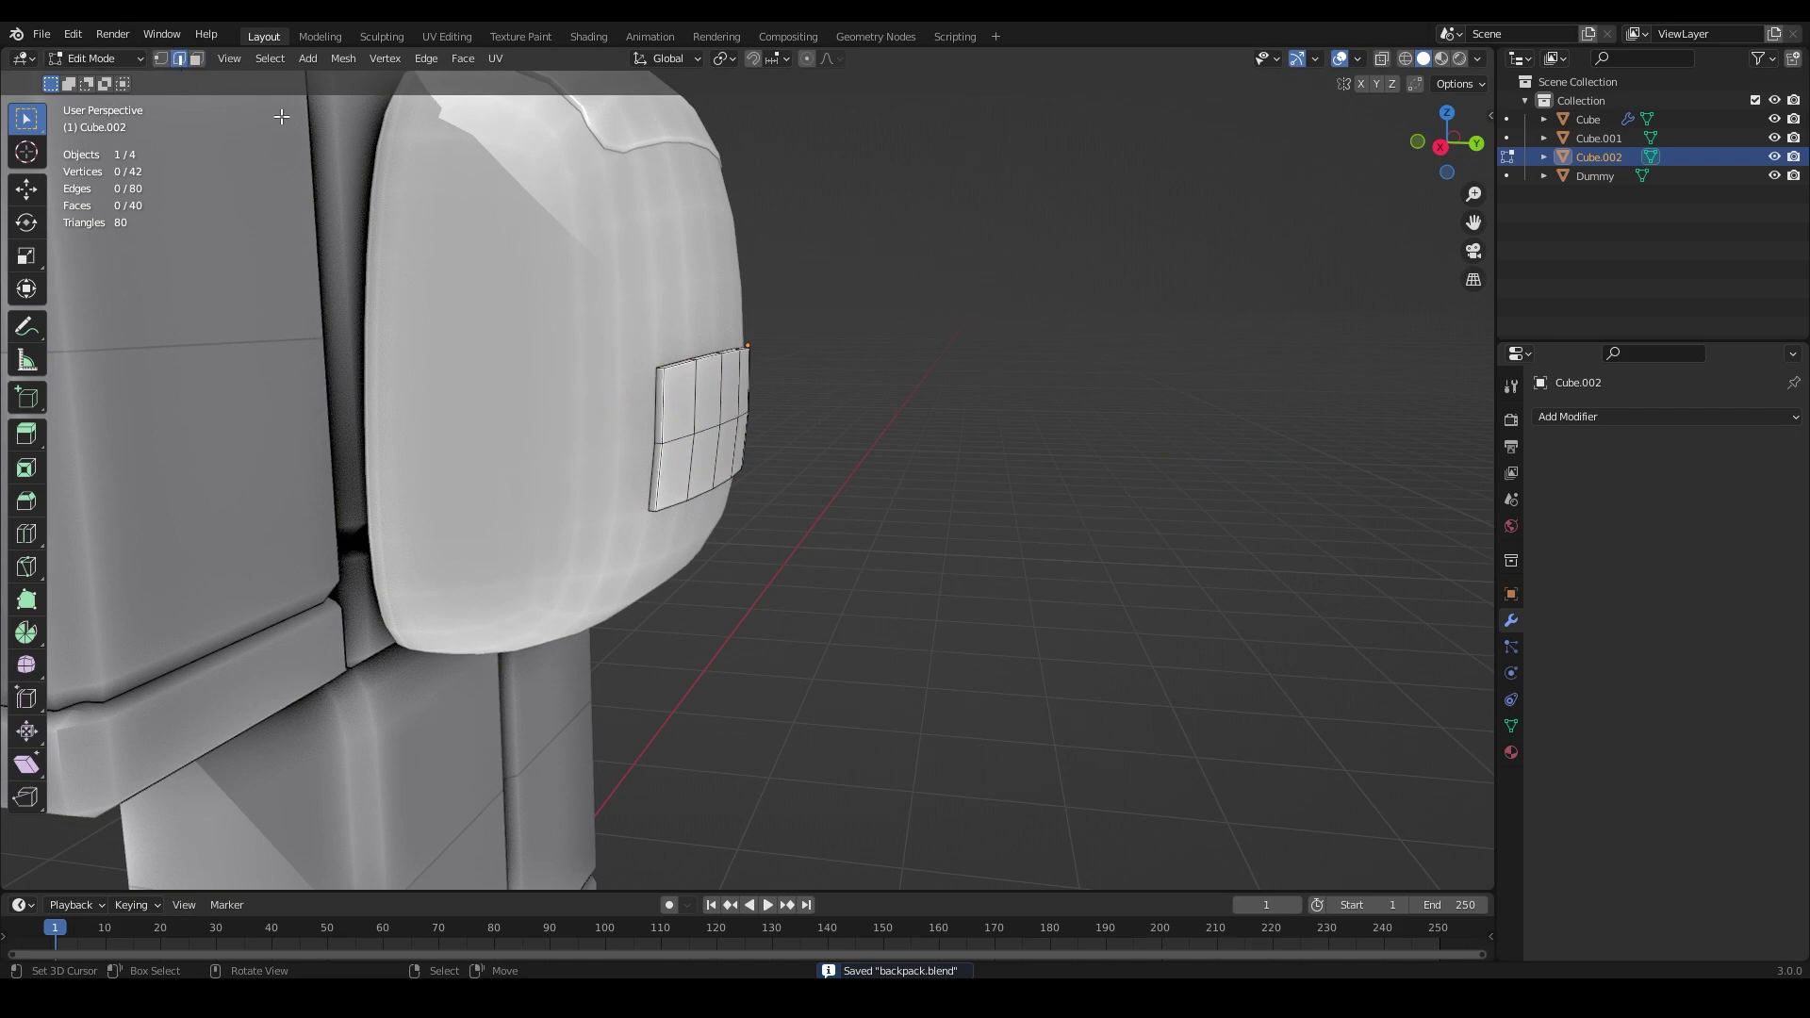
middle_click_drag(281, 116, 574, 347)
left_click(544, 722, "shift")
middle_click_drag(970, 518, 630, 490)
left_click(781, 492, "shift")
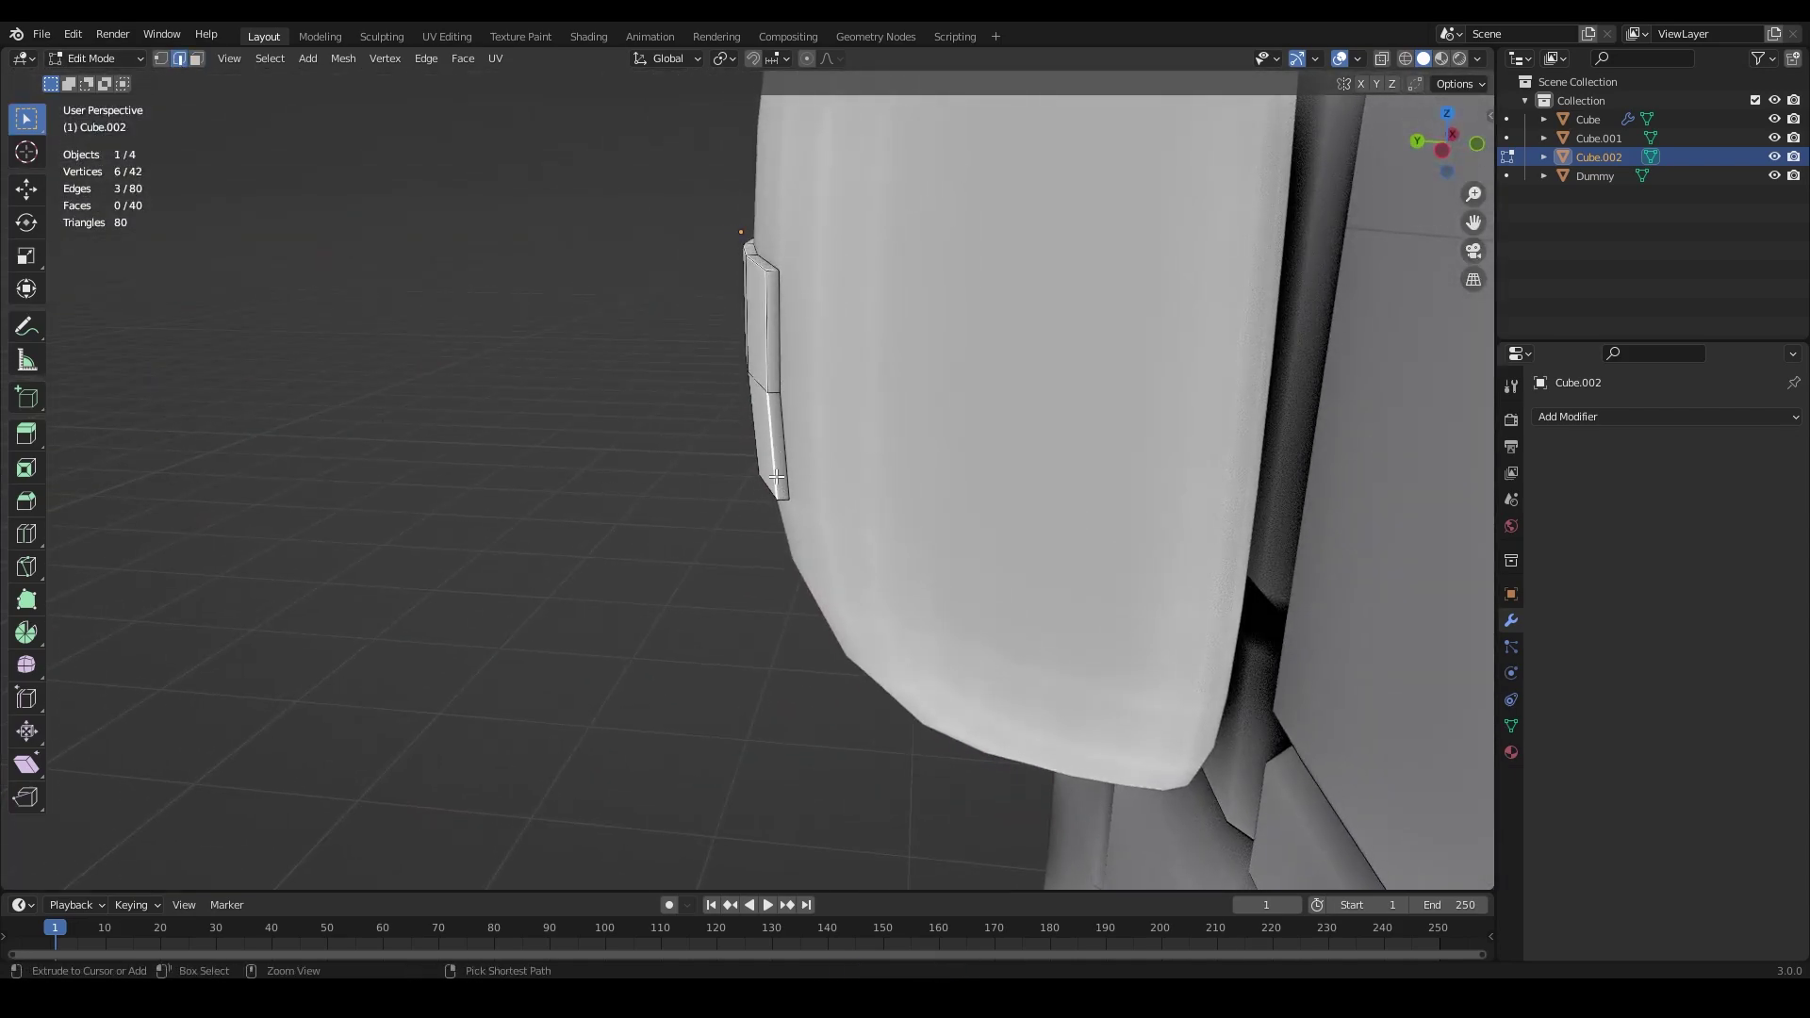
key("ctrl+z")
left_click(785, 504, "shift")
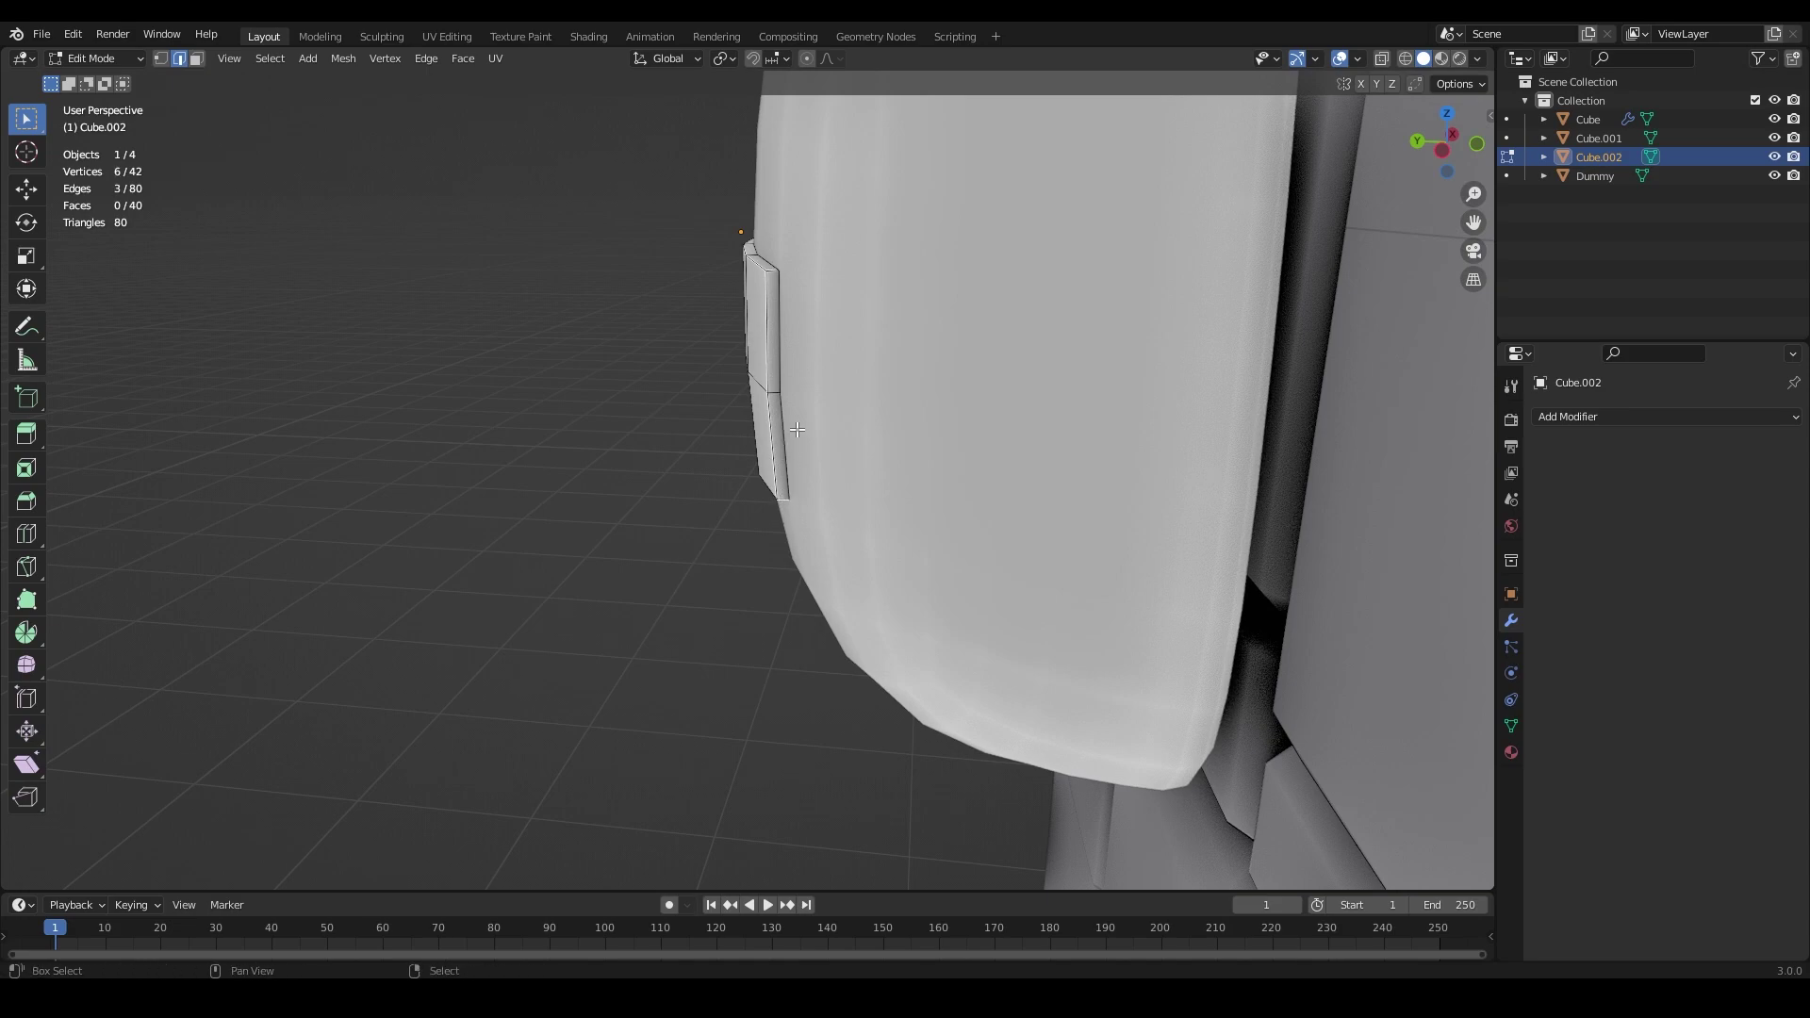
Step: Bevel the pocket's four corner edges about 0.105 m wide with two segments
scroll(801, 391, "down", 3)
middle_click_drag(800, 390, 981, 427)
scroll(954, 437, "down", 3)
key("ctrl+b")
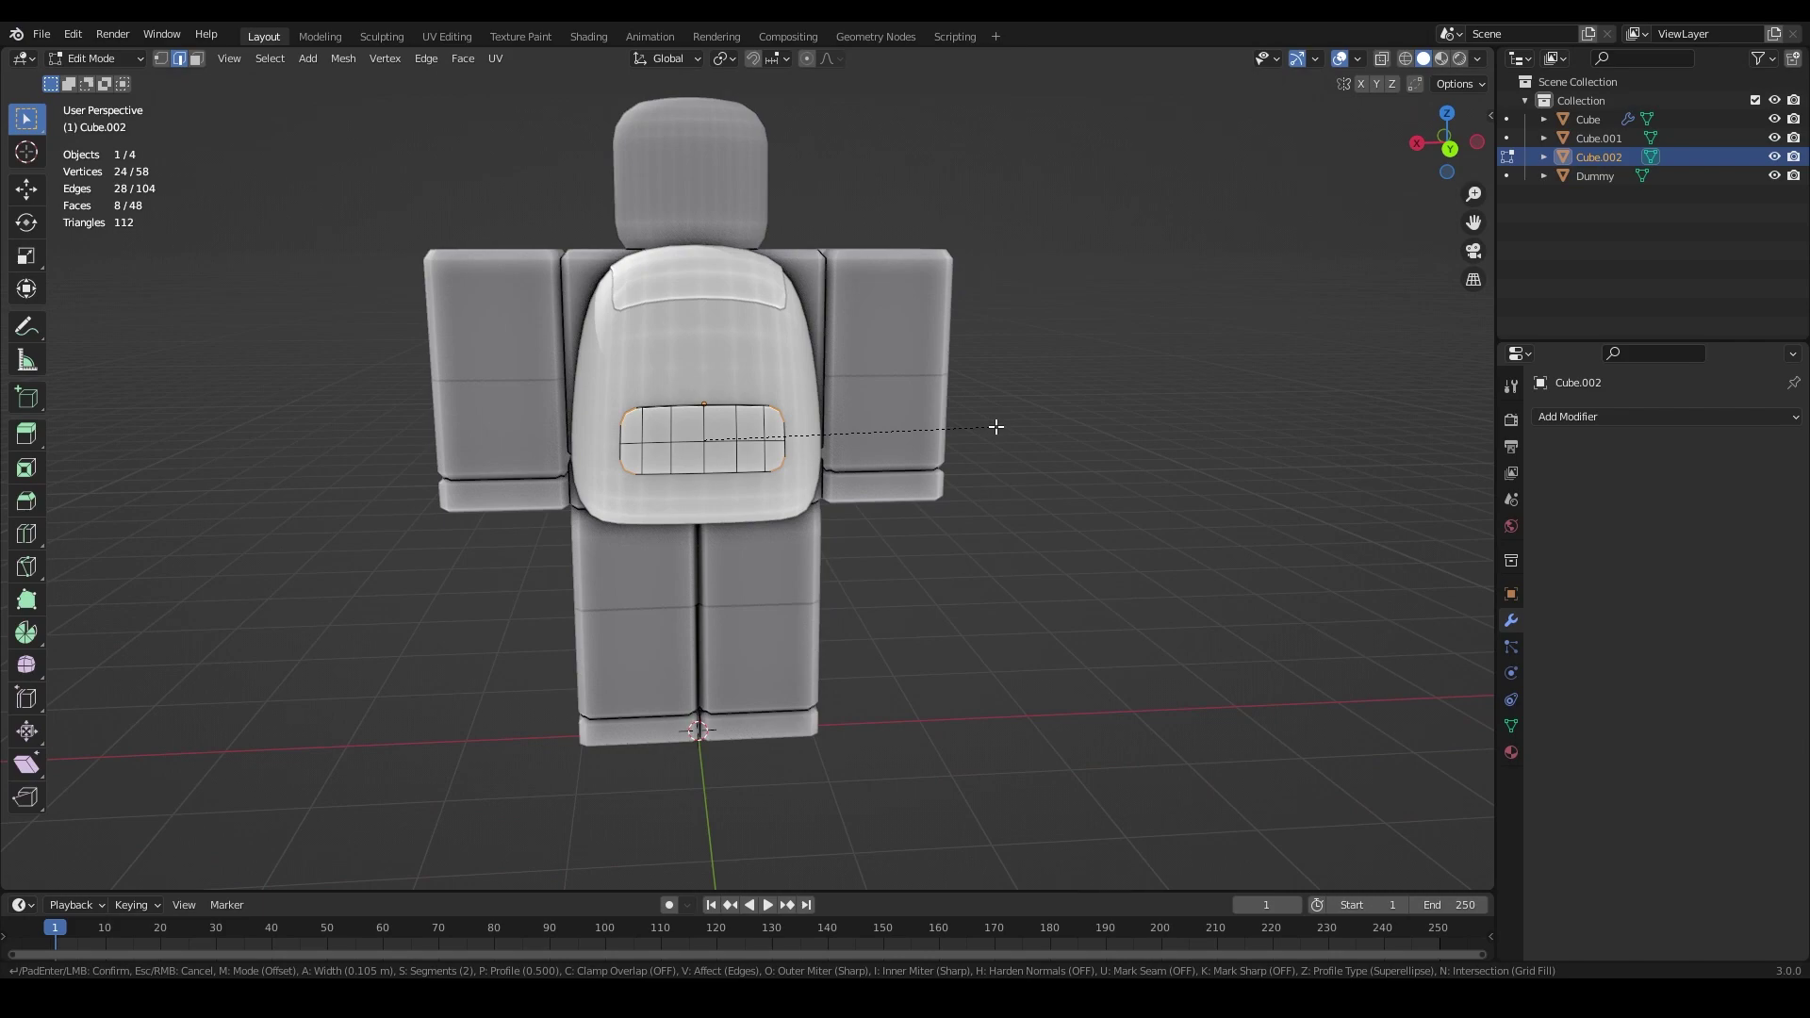
left_click(997, 426)
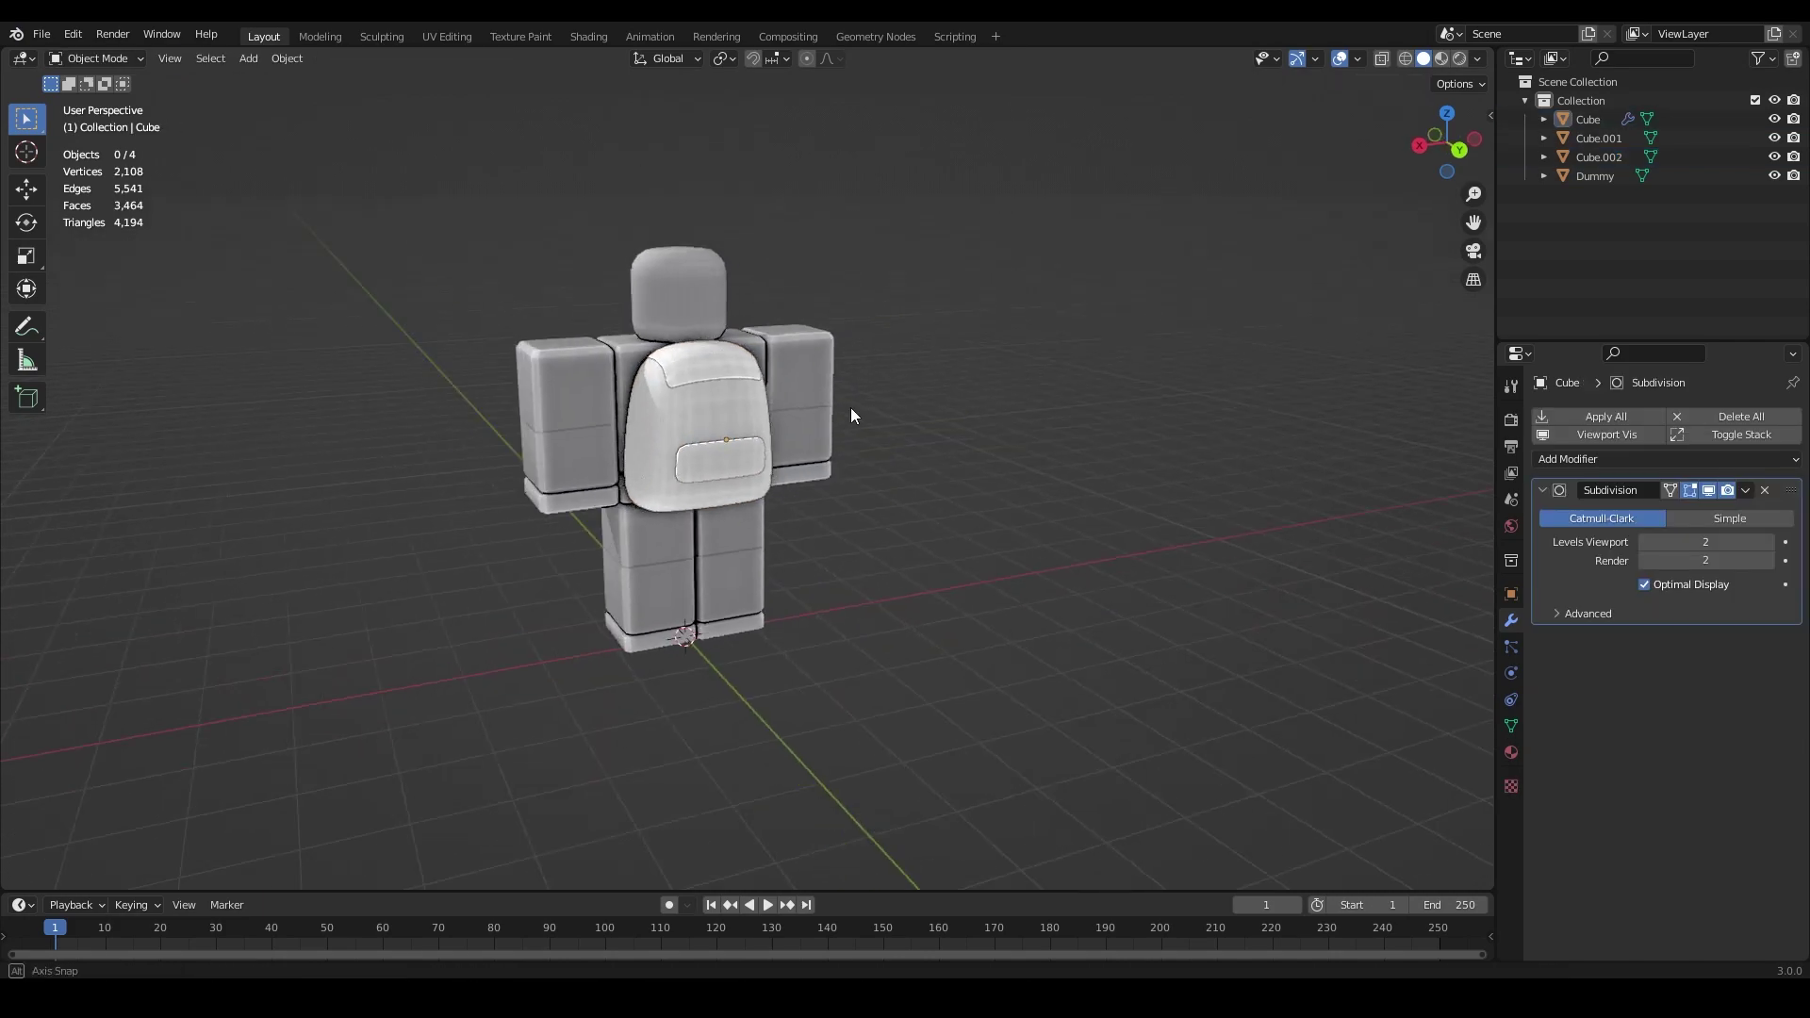
Step: Deselect all objects and save backpack.blend
left_click(797, 375)
key("ctrl+s")
key("alt+a")
scroll(798, 364, "up", 4)
middle_click_drag(797, 364, 652, 356)
key("ctrl+s")
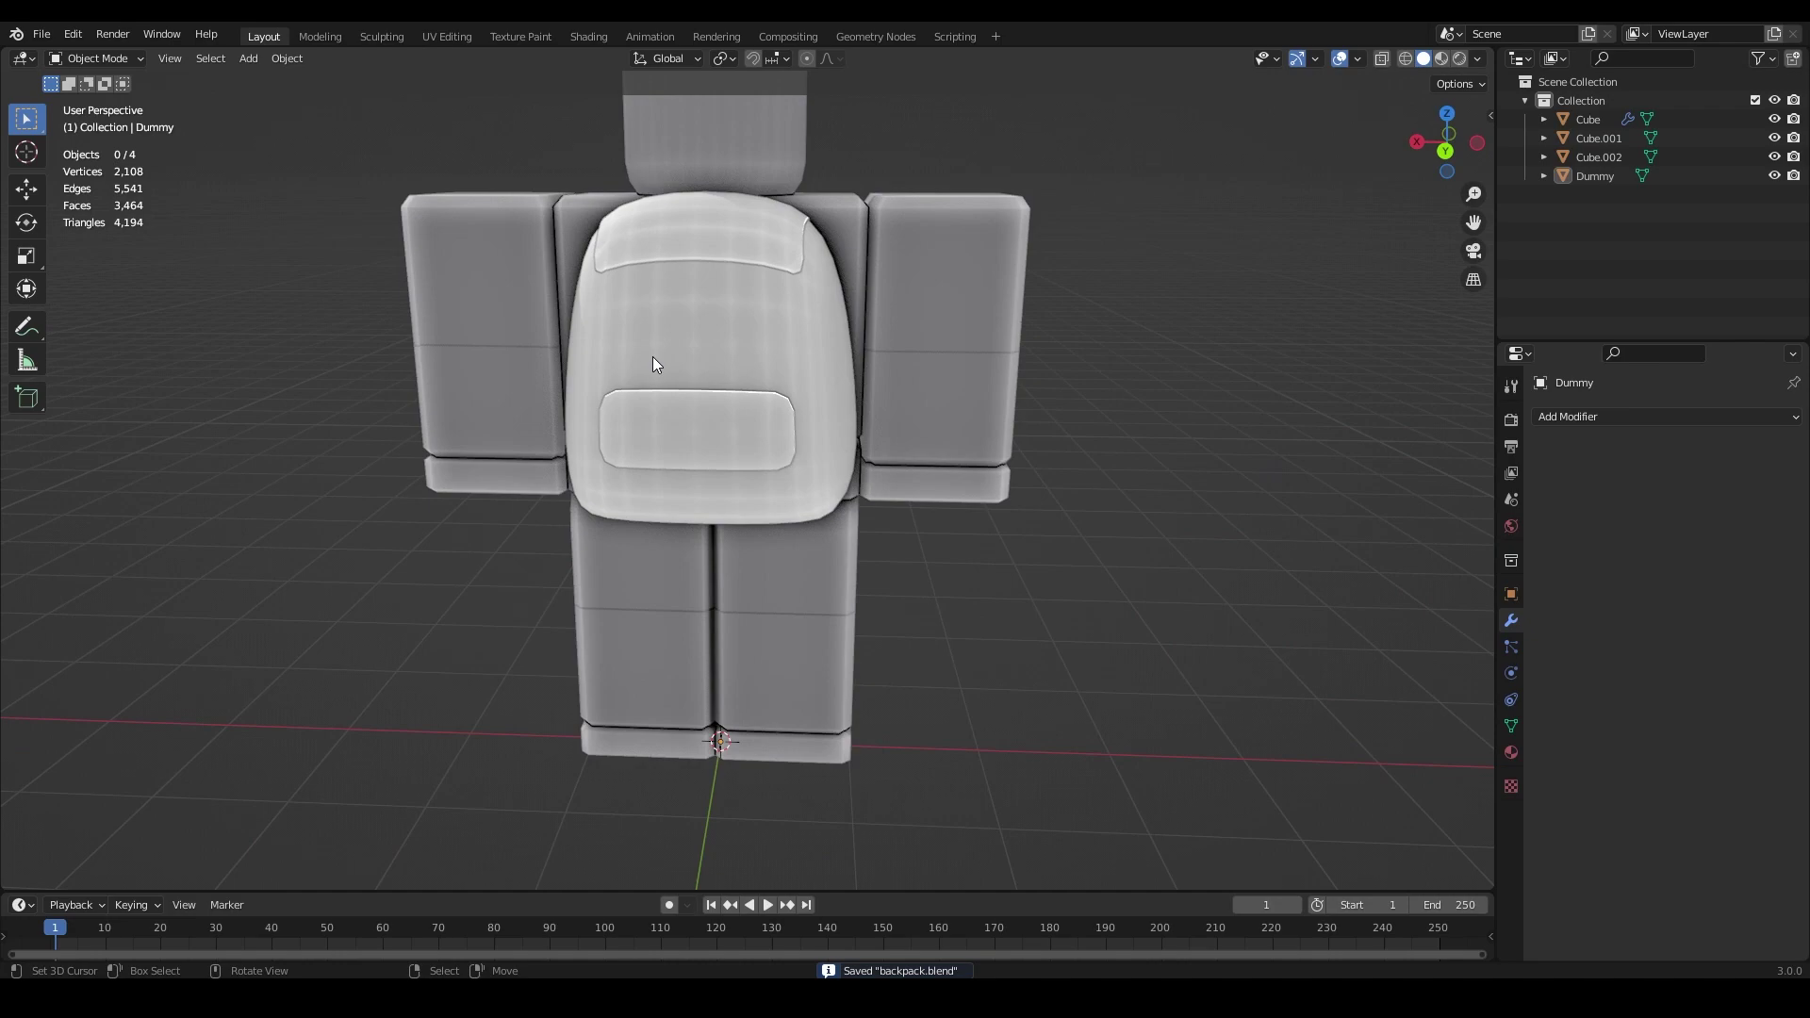
Step: Add a plane and, in the right side view, move it up about 4.16 m to the dummy's shoulder height
middle_click_drag(655, 355, 1032, 394, "ctrl")
middle_click_drag(673, 330, 995, 440)
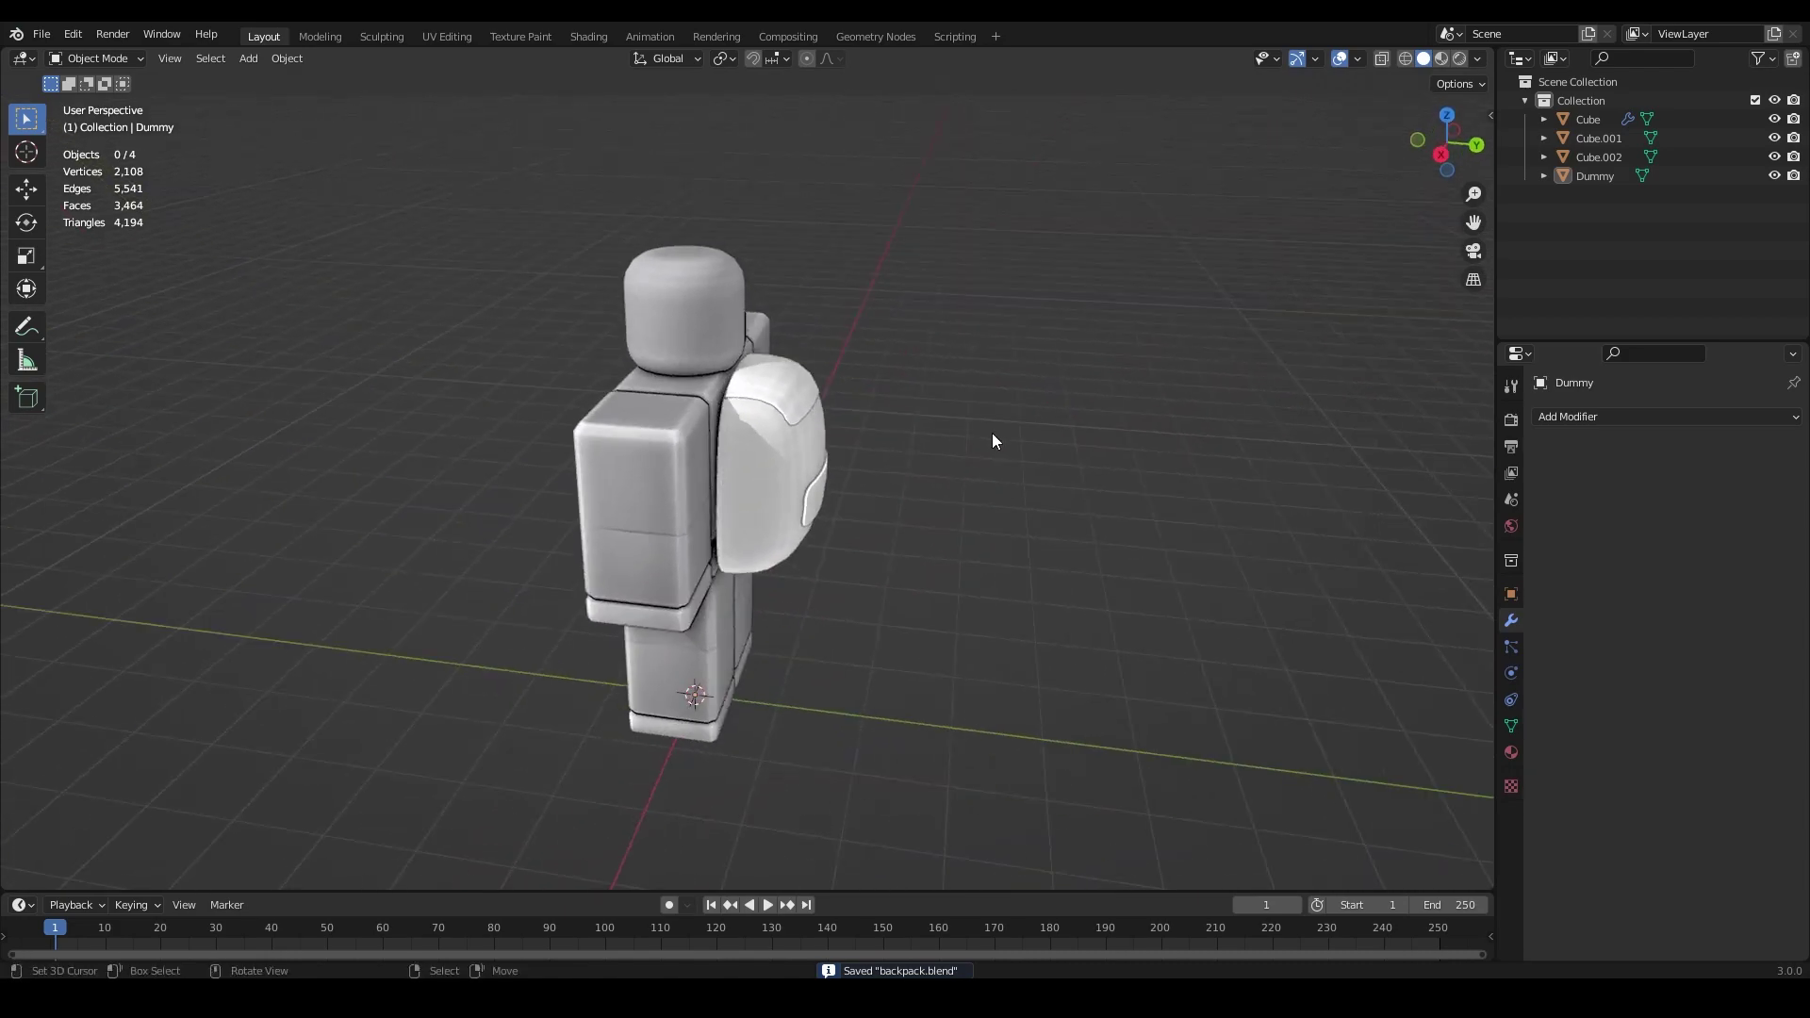
key("shift+a")
mouse_move(964, 434)
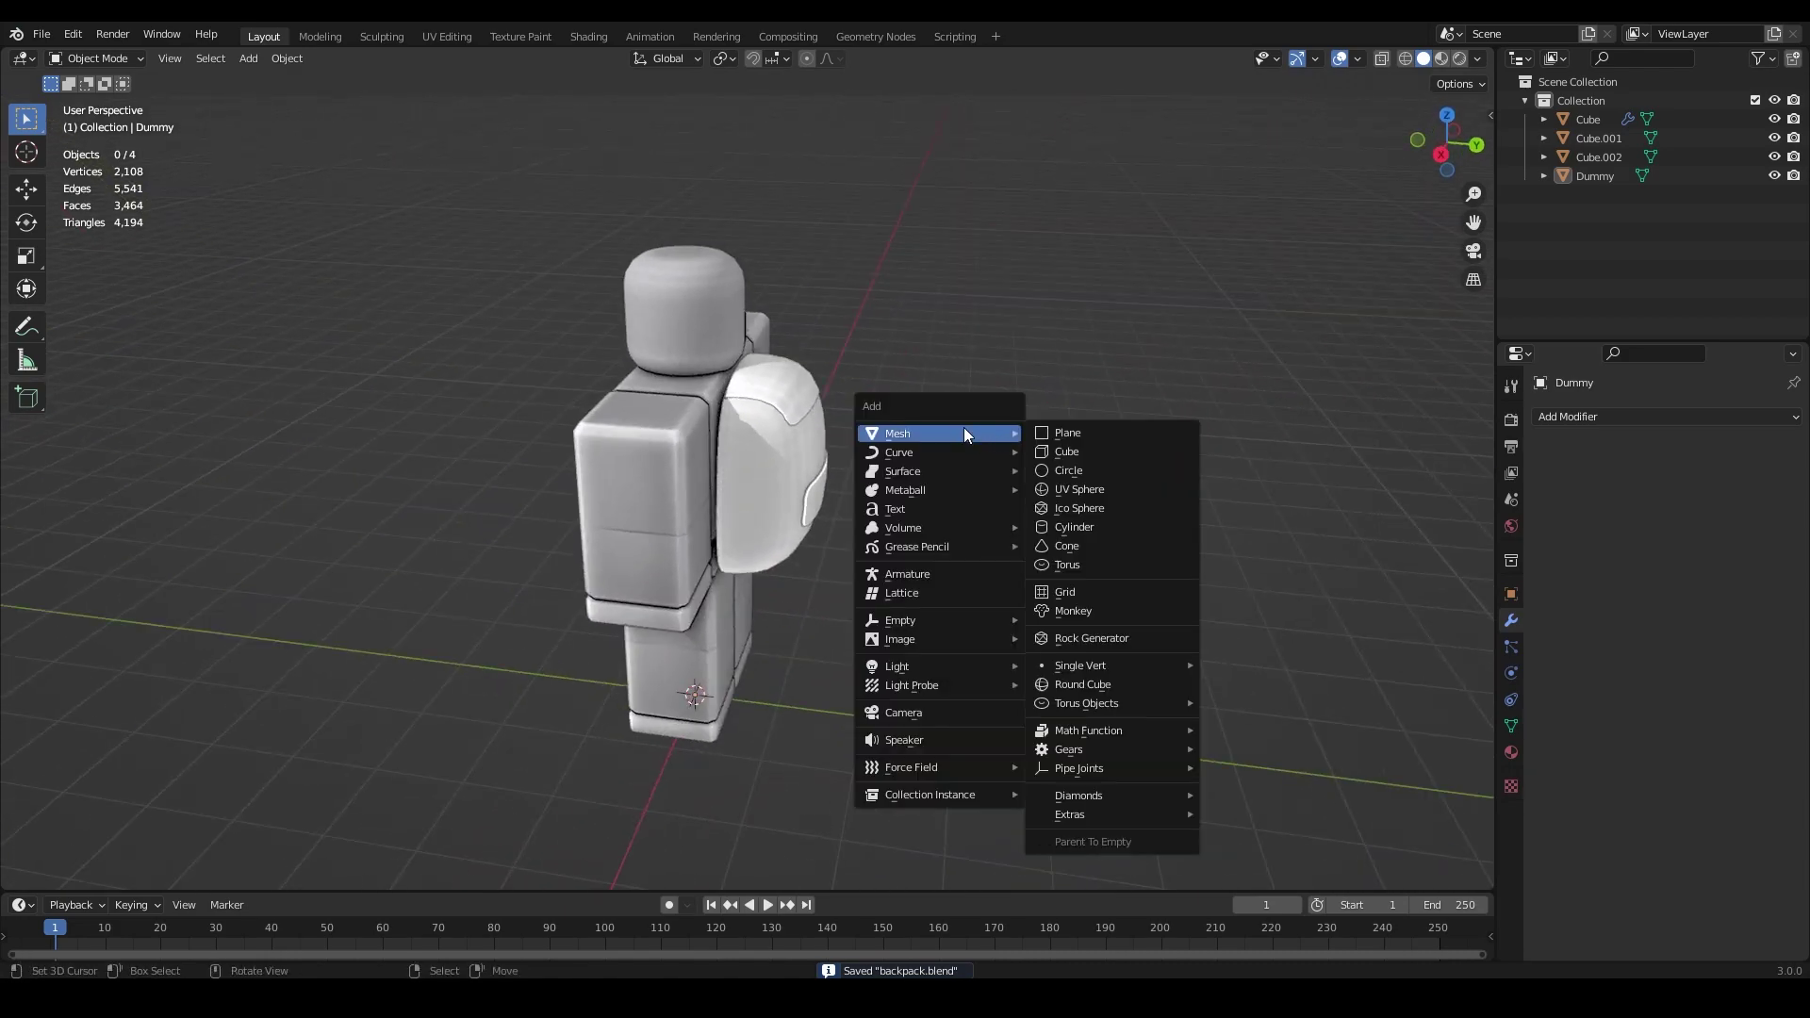
left_click(1079, 431)
middle_click_drag(943, 456, 737, 438)
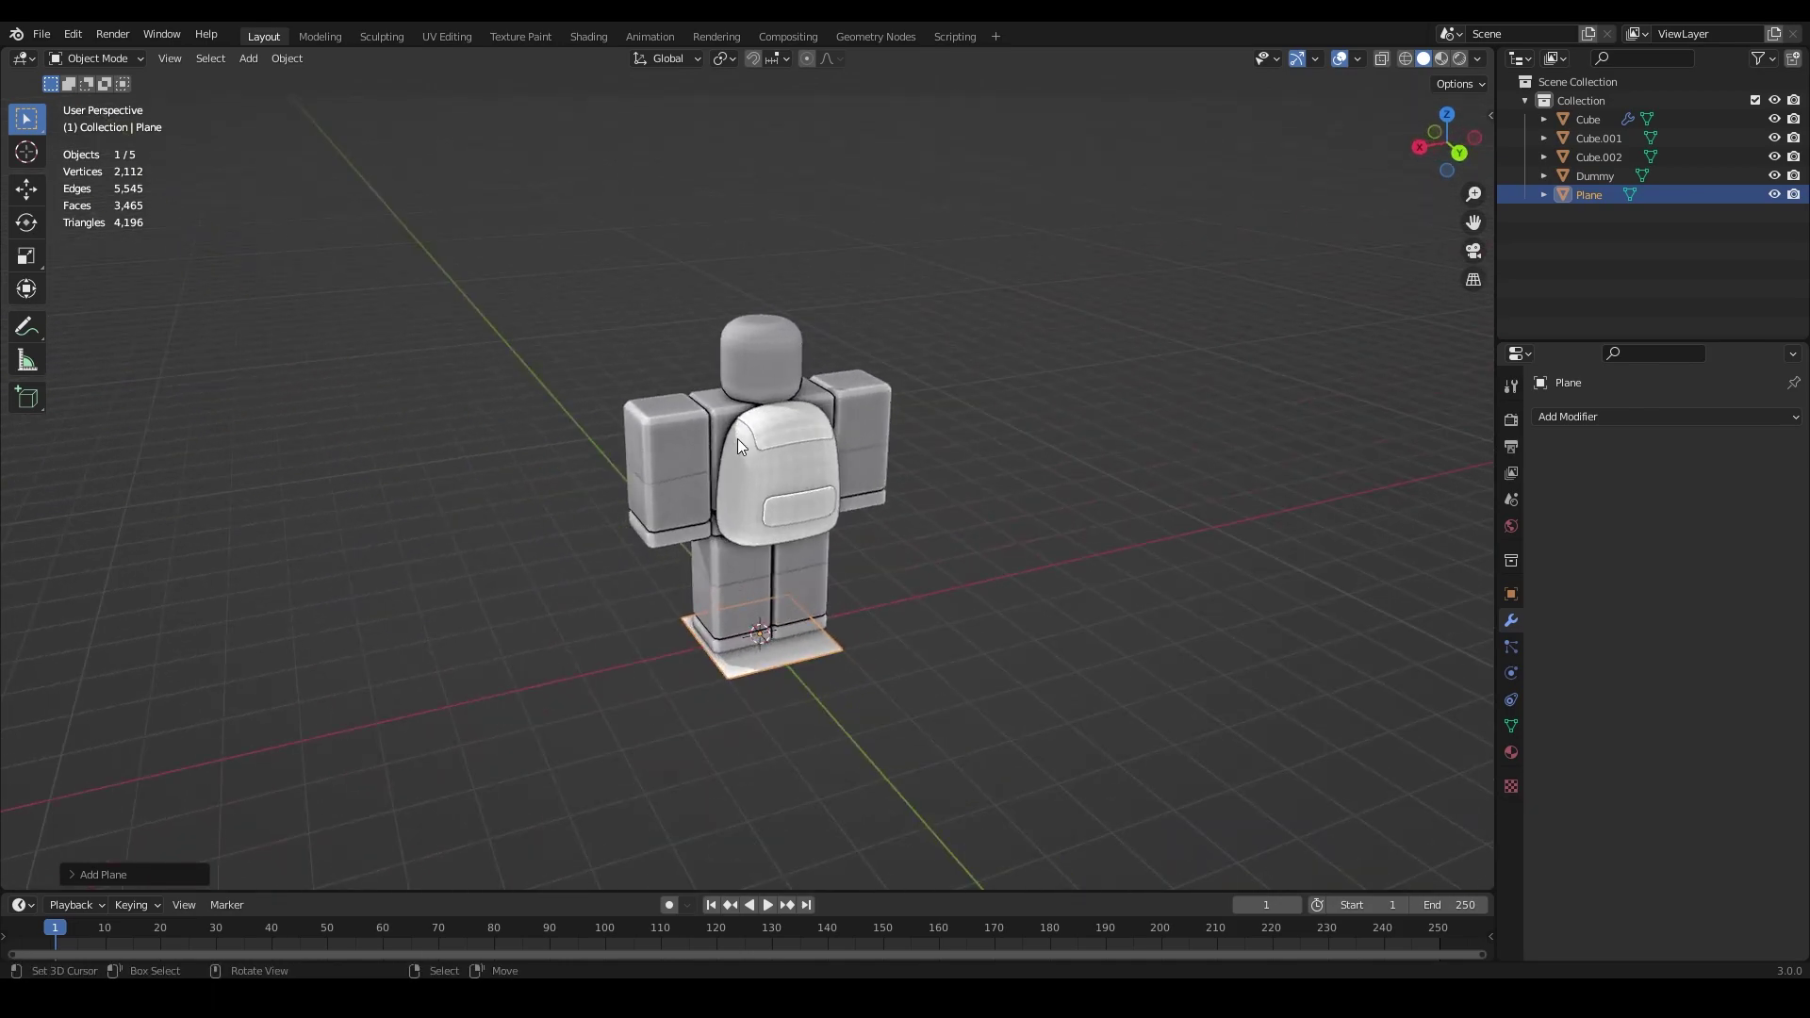
key("KP_3")
scroll(784, 522, "up", 2)
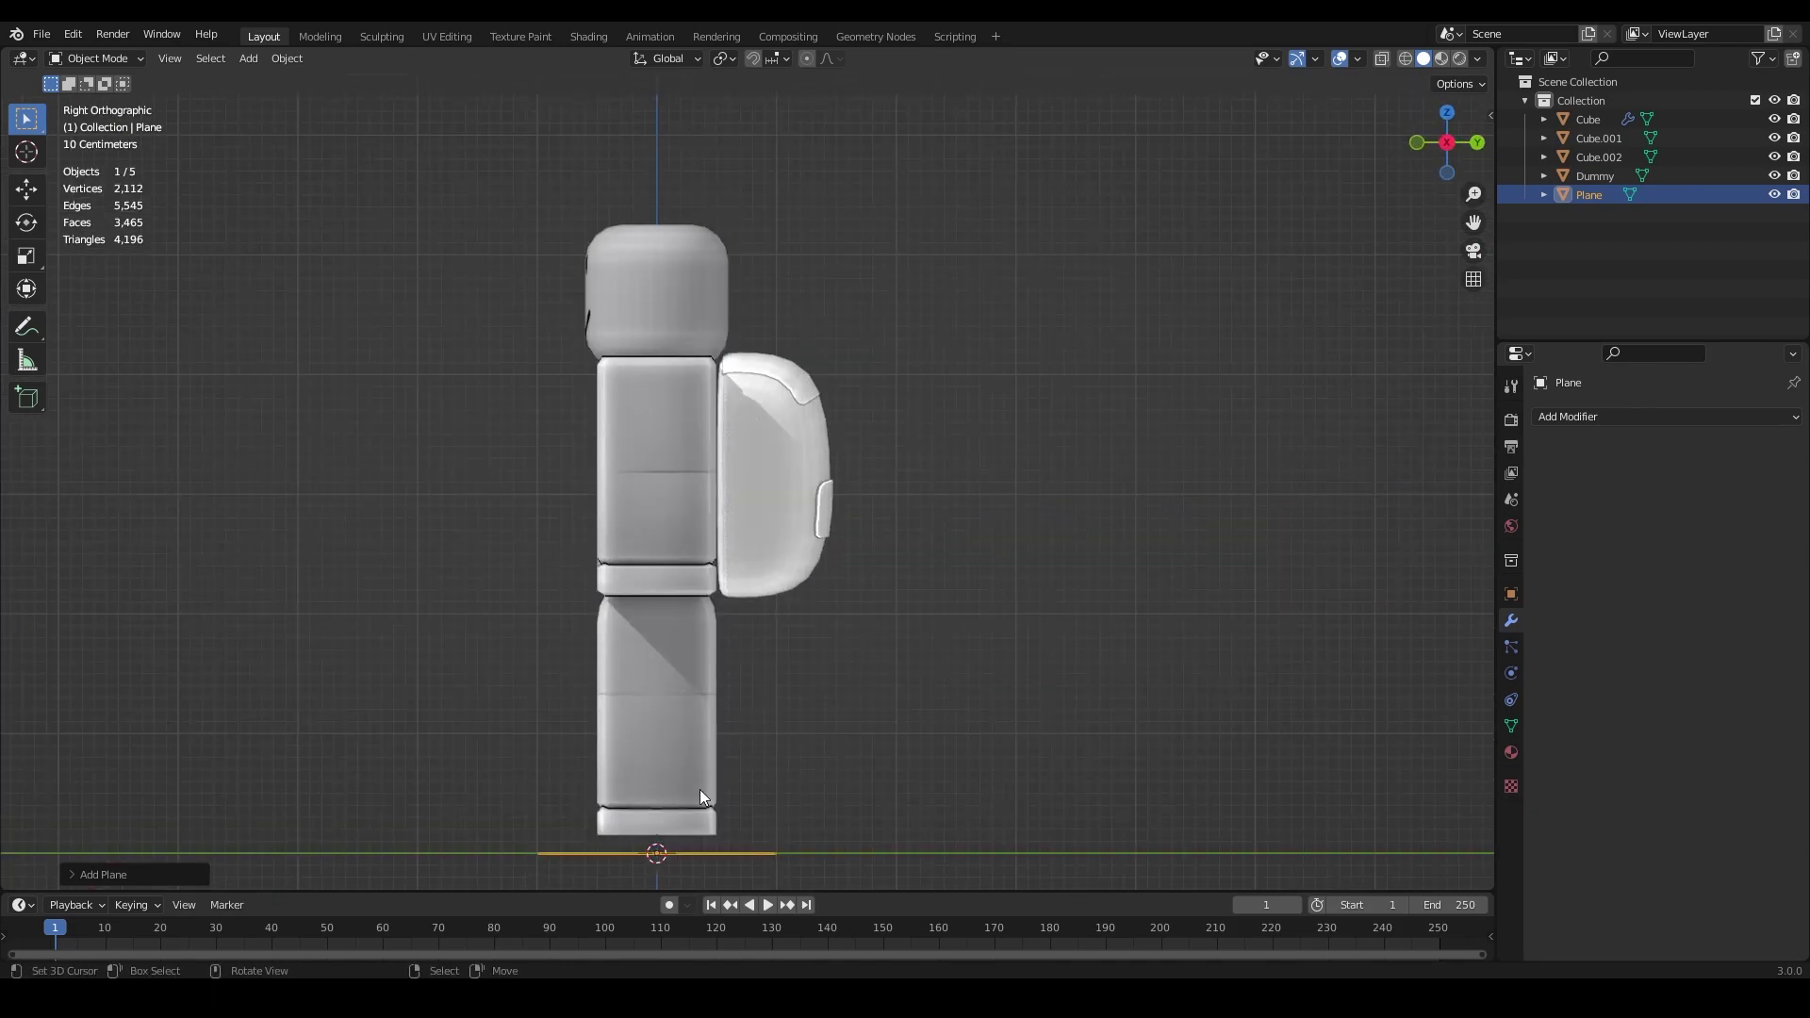
key("g")
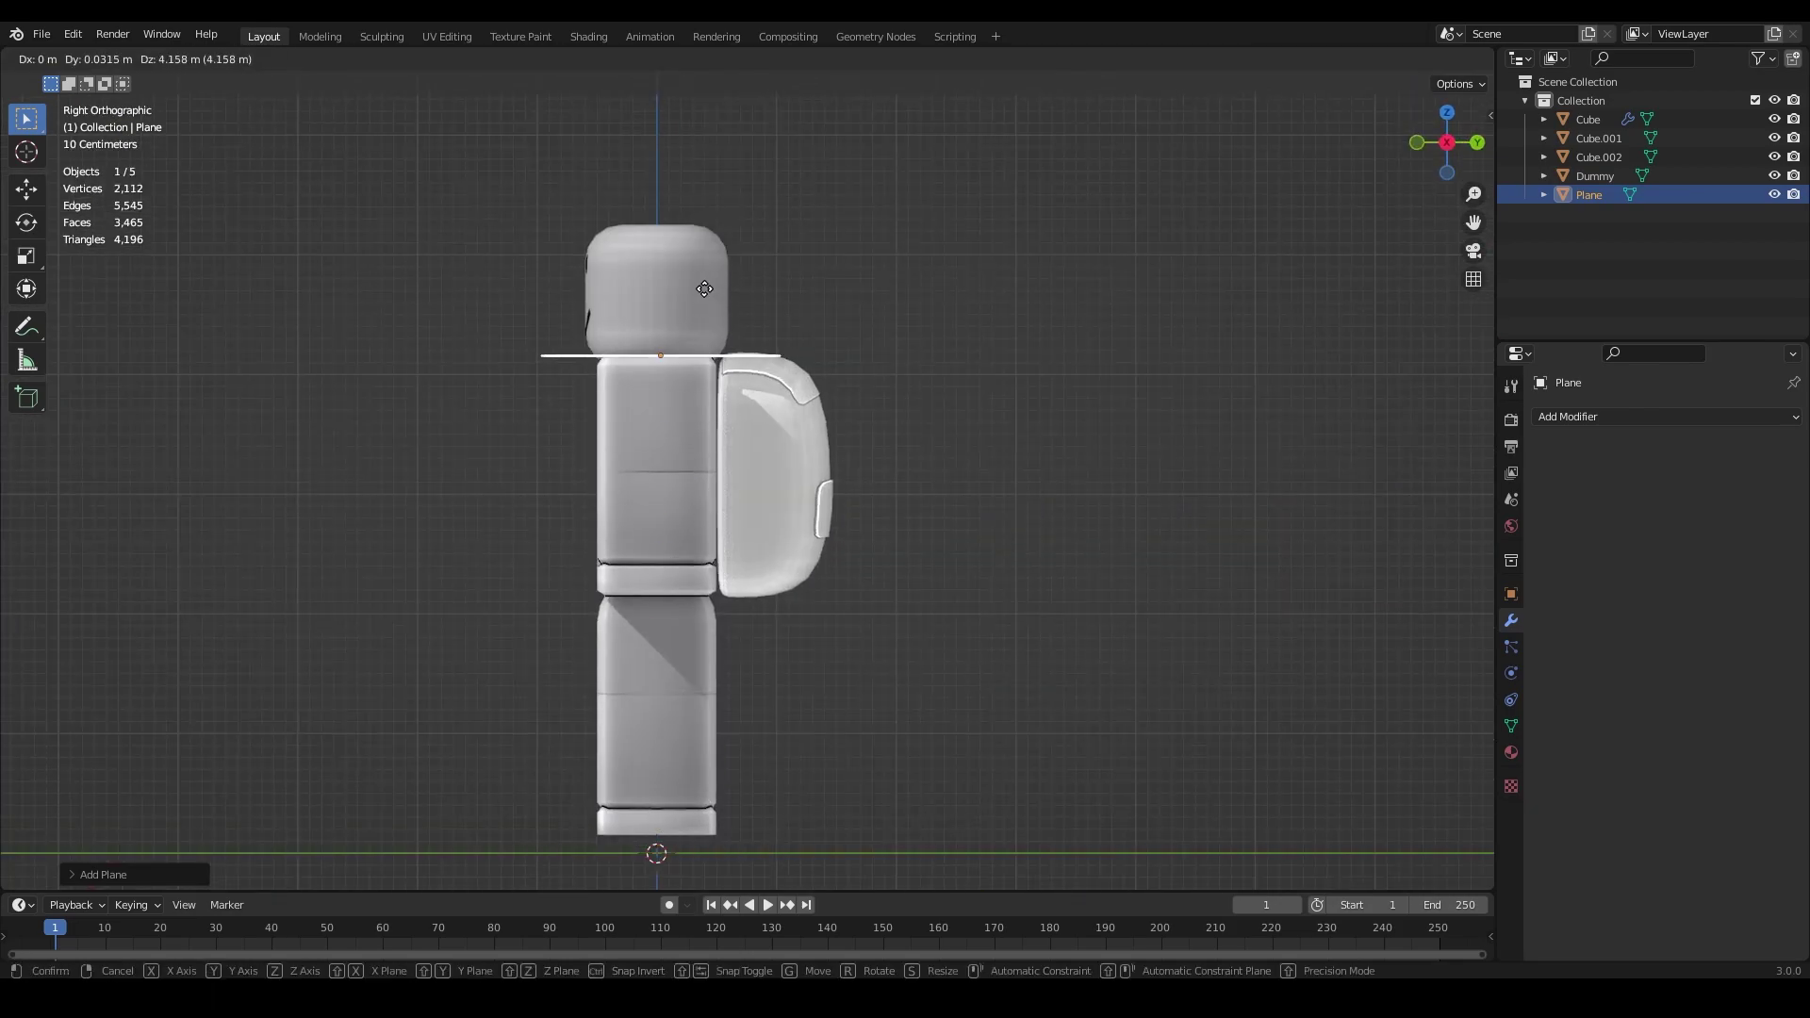
left_click(704, 290)
Step: In wireframe Edit Mode, move the plane's edge nearest the backpack about 0.49 m back to the start of the top flap
scroll(704, 291, "up", 5)
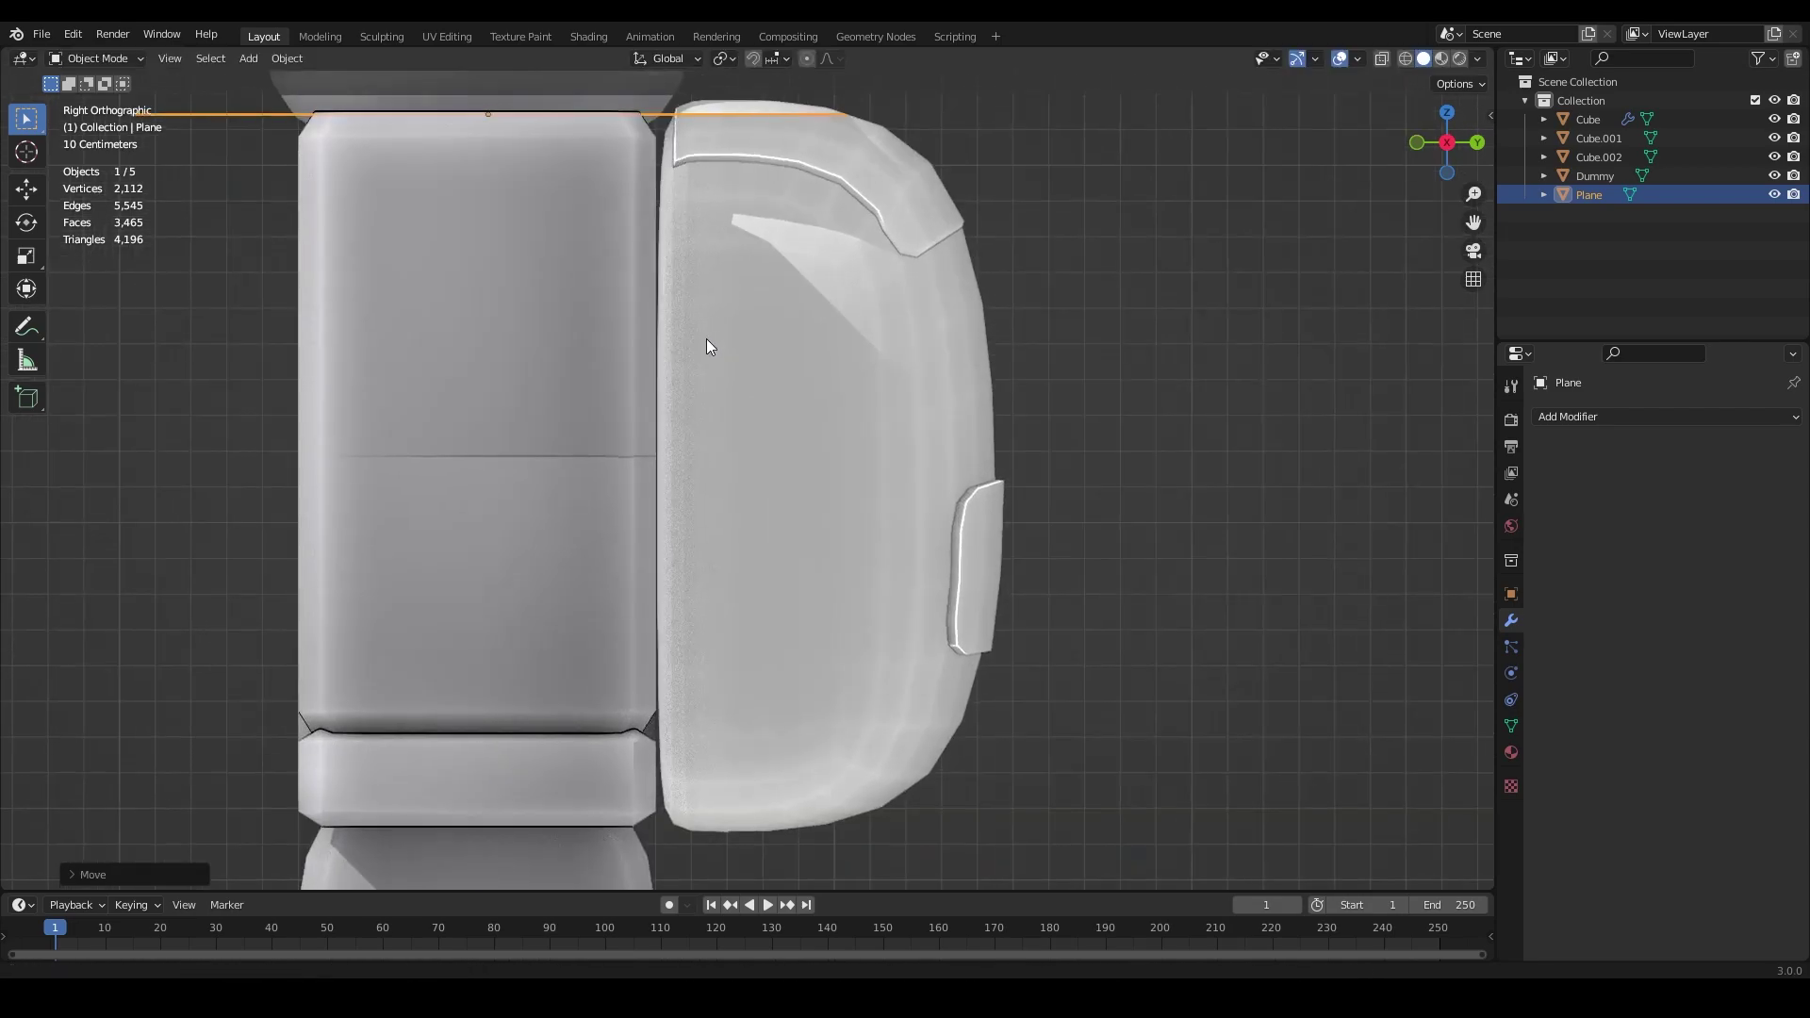
middle_click_drag(705, 337, 812, 626, "shift")
key("Tab")
key("shift+z")
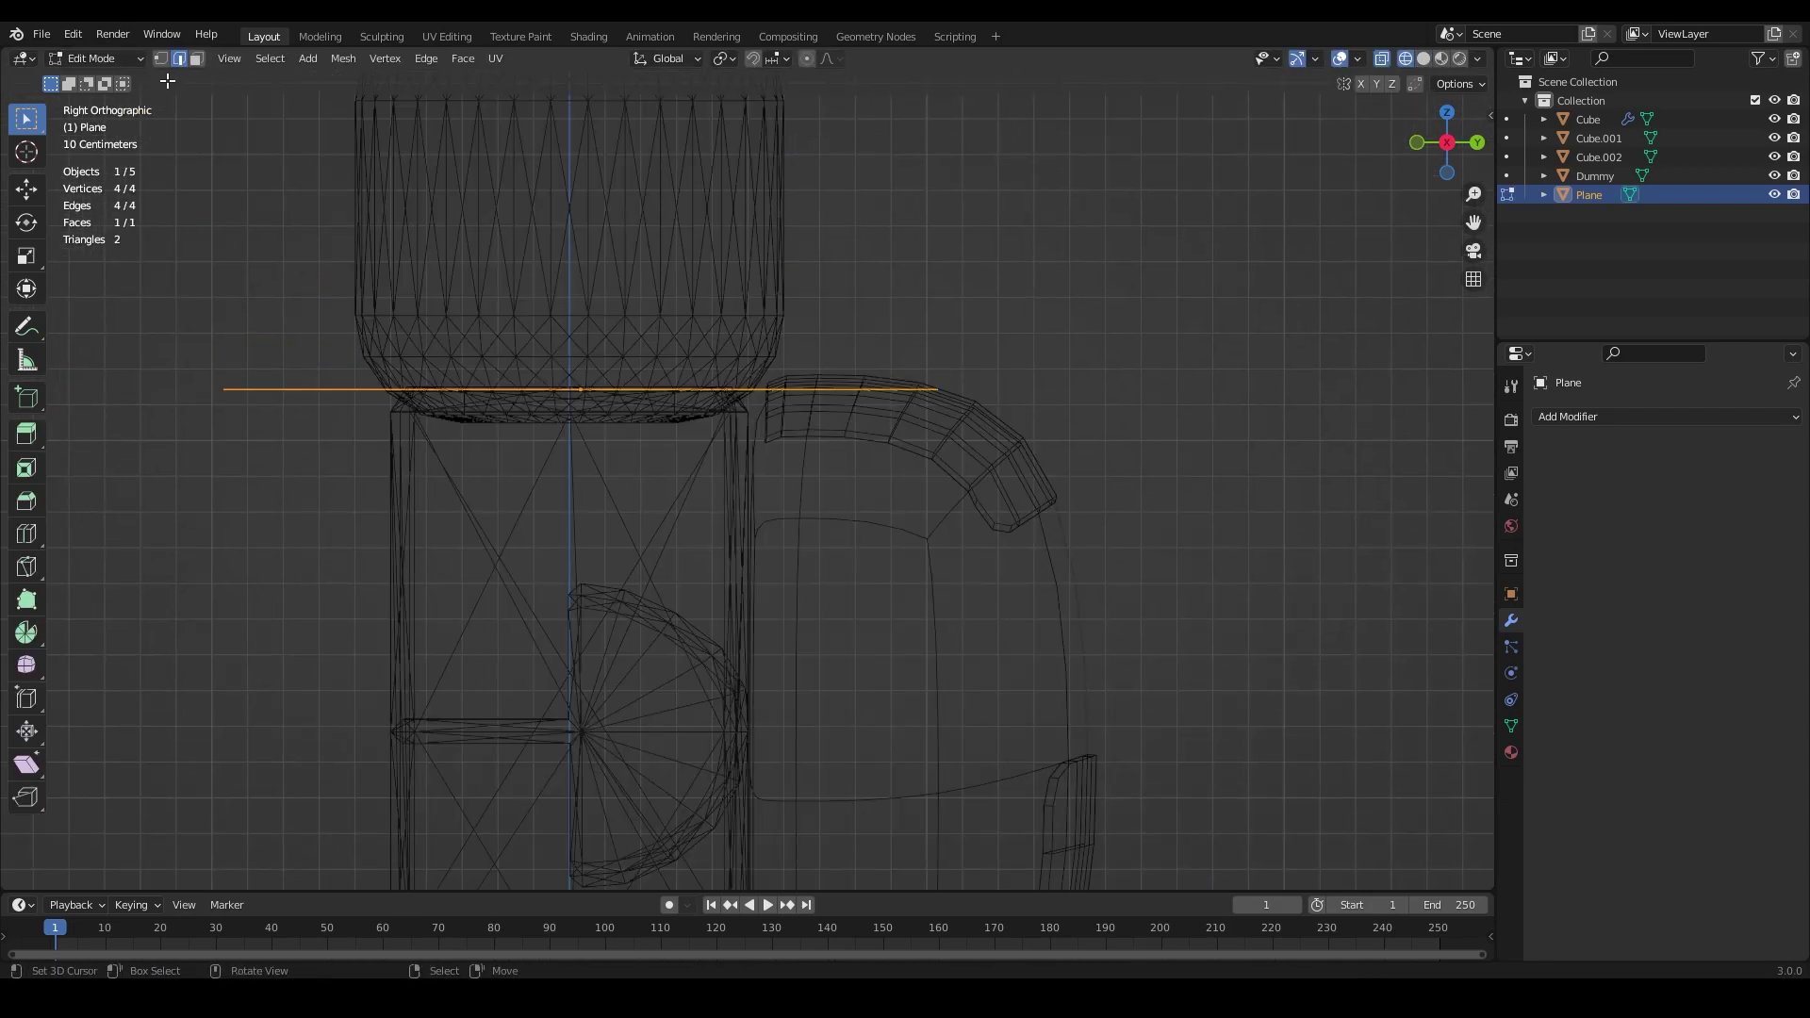
left_click_drag(846, 328, 1098, 495)
scroll(841, 372, "up", 4)
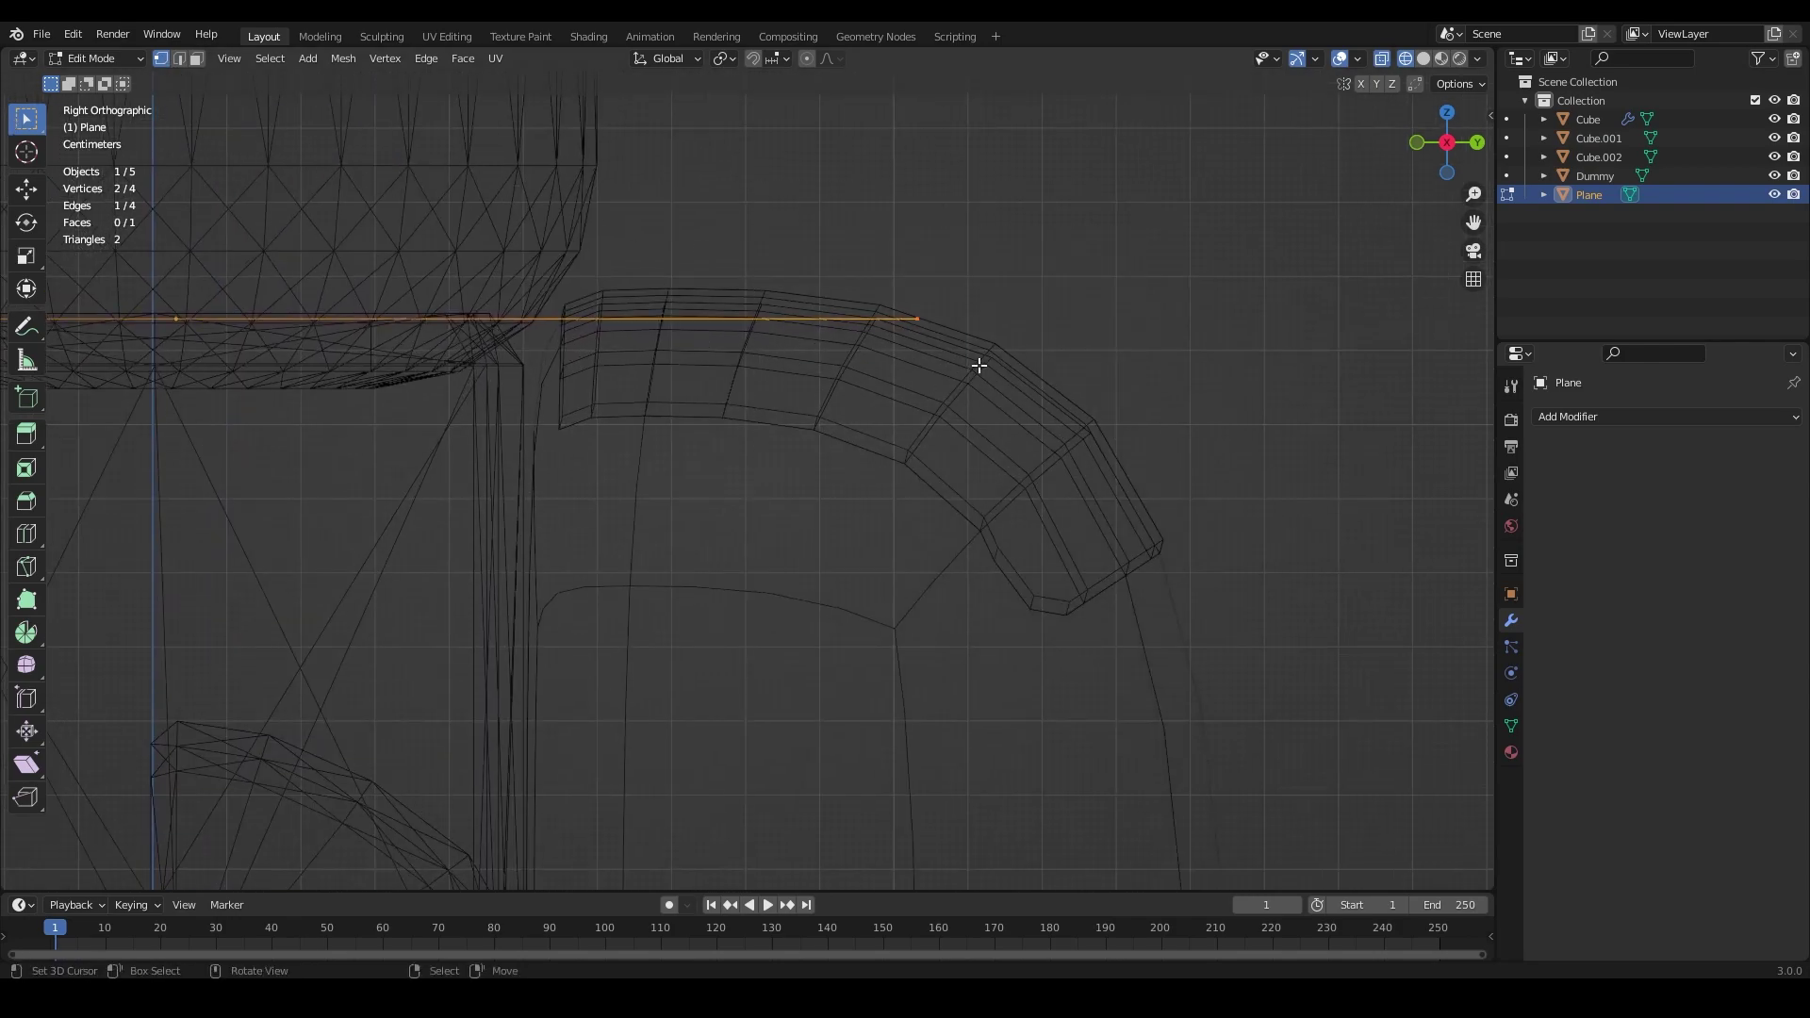
key("g")
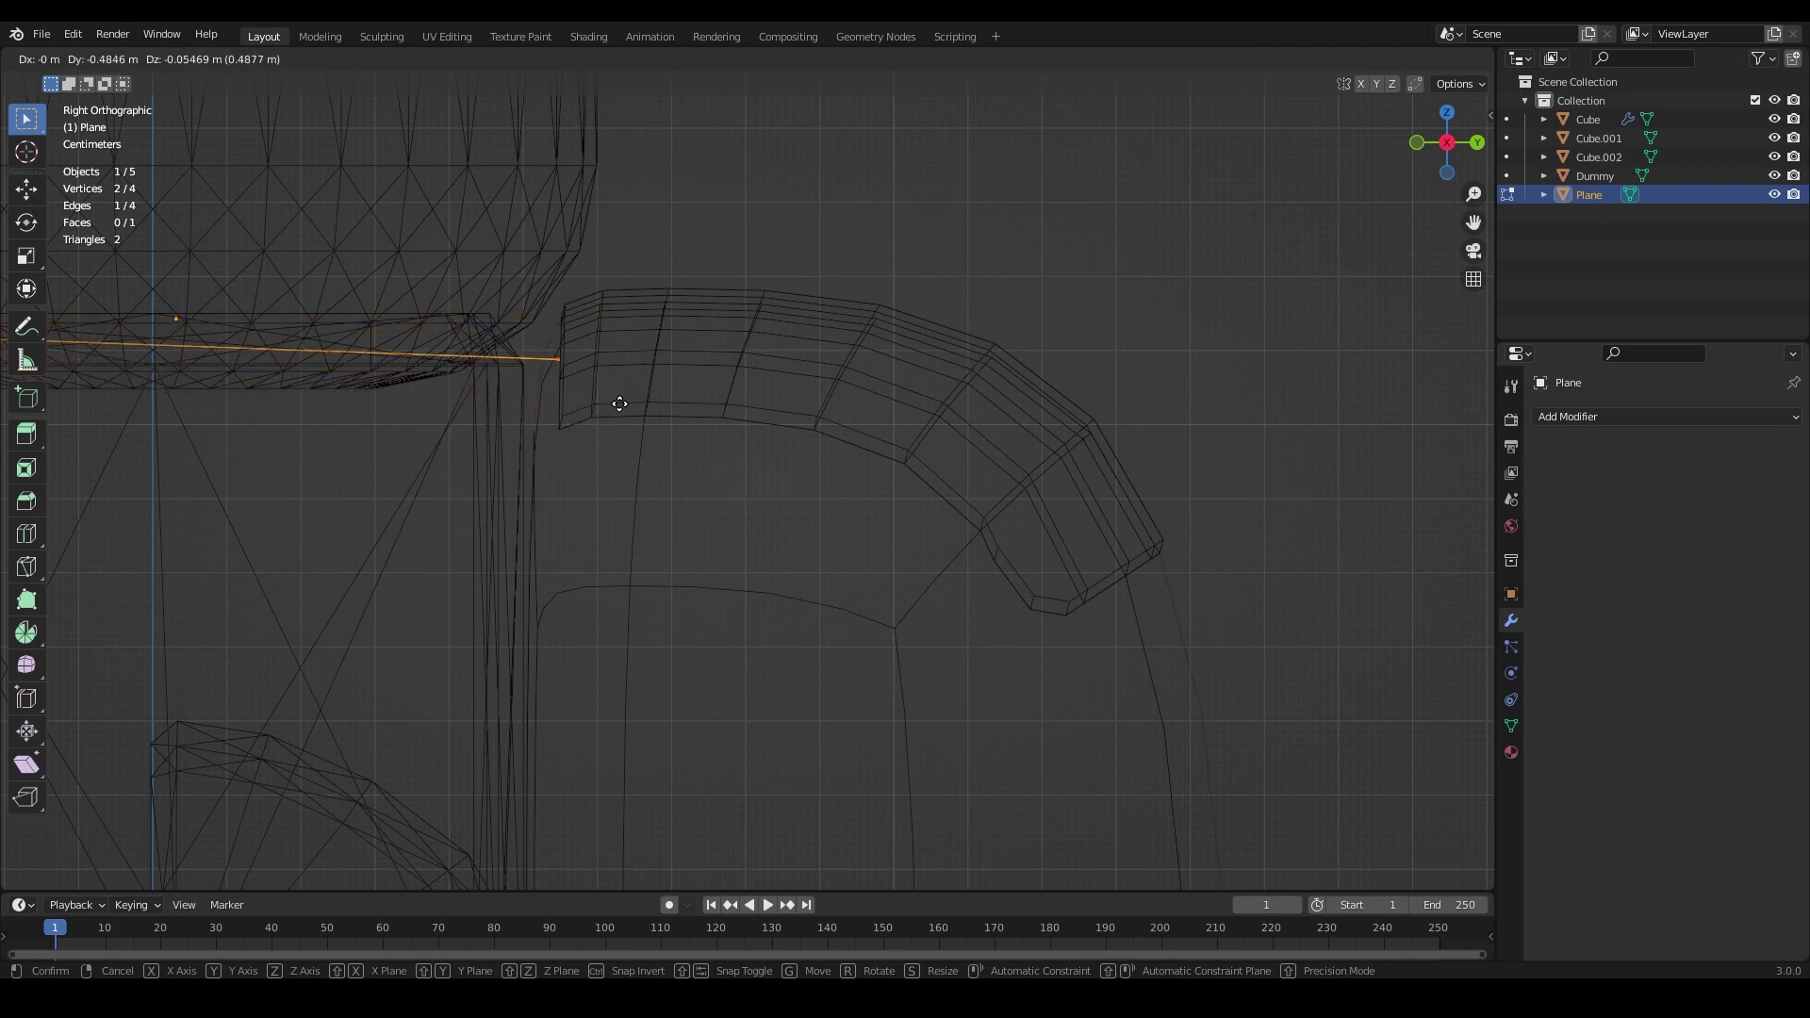
left_click(614, 400)
key("shift+z")
mouse_move(614, 399)
middle_mouse_down()
mouse_move(651, 359)
mouse_move(542, 433)
middle_mouse_up()
scroll(540, 414, "down", 7)
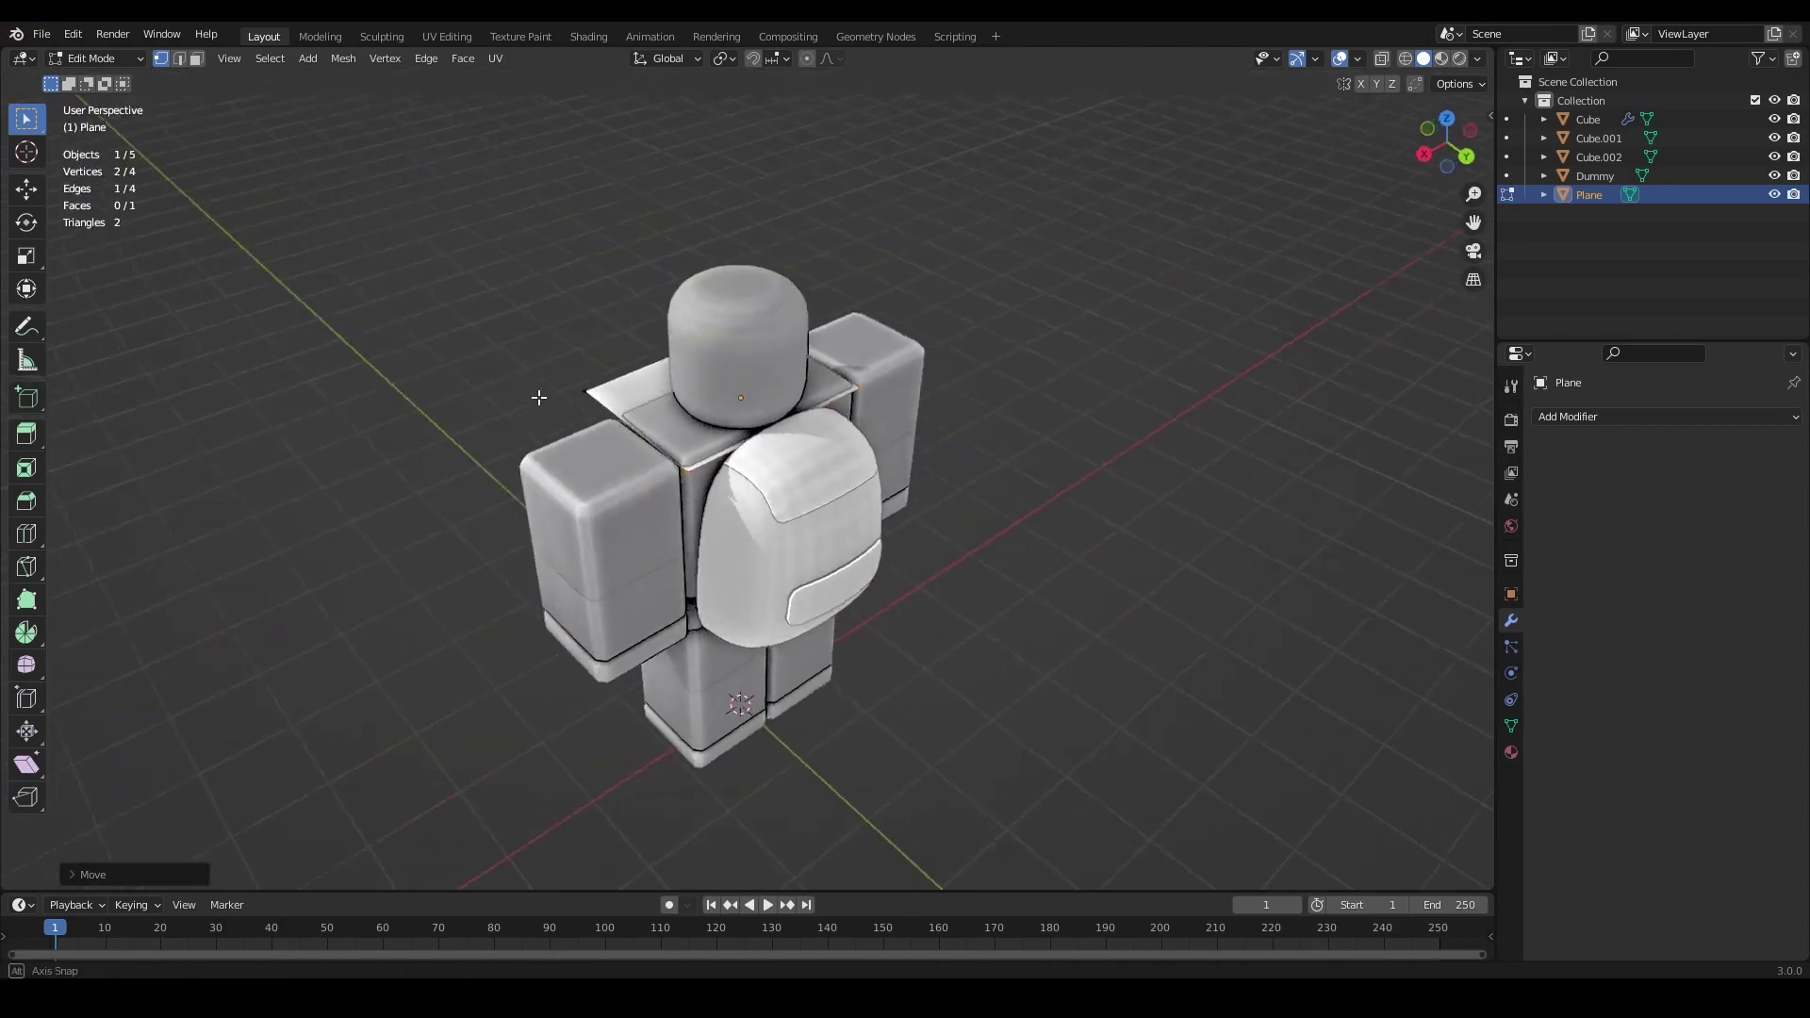
Step: In the wireframe side view, move the plane's opposite edge inward to just in front of the torso's front face
key("KP_3")
key("shift+z")
scroll(567, 370, "up", 2)
left_click_drag(567, 371, 669, 427)
key("g")
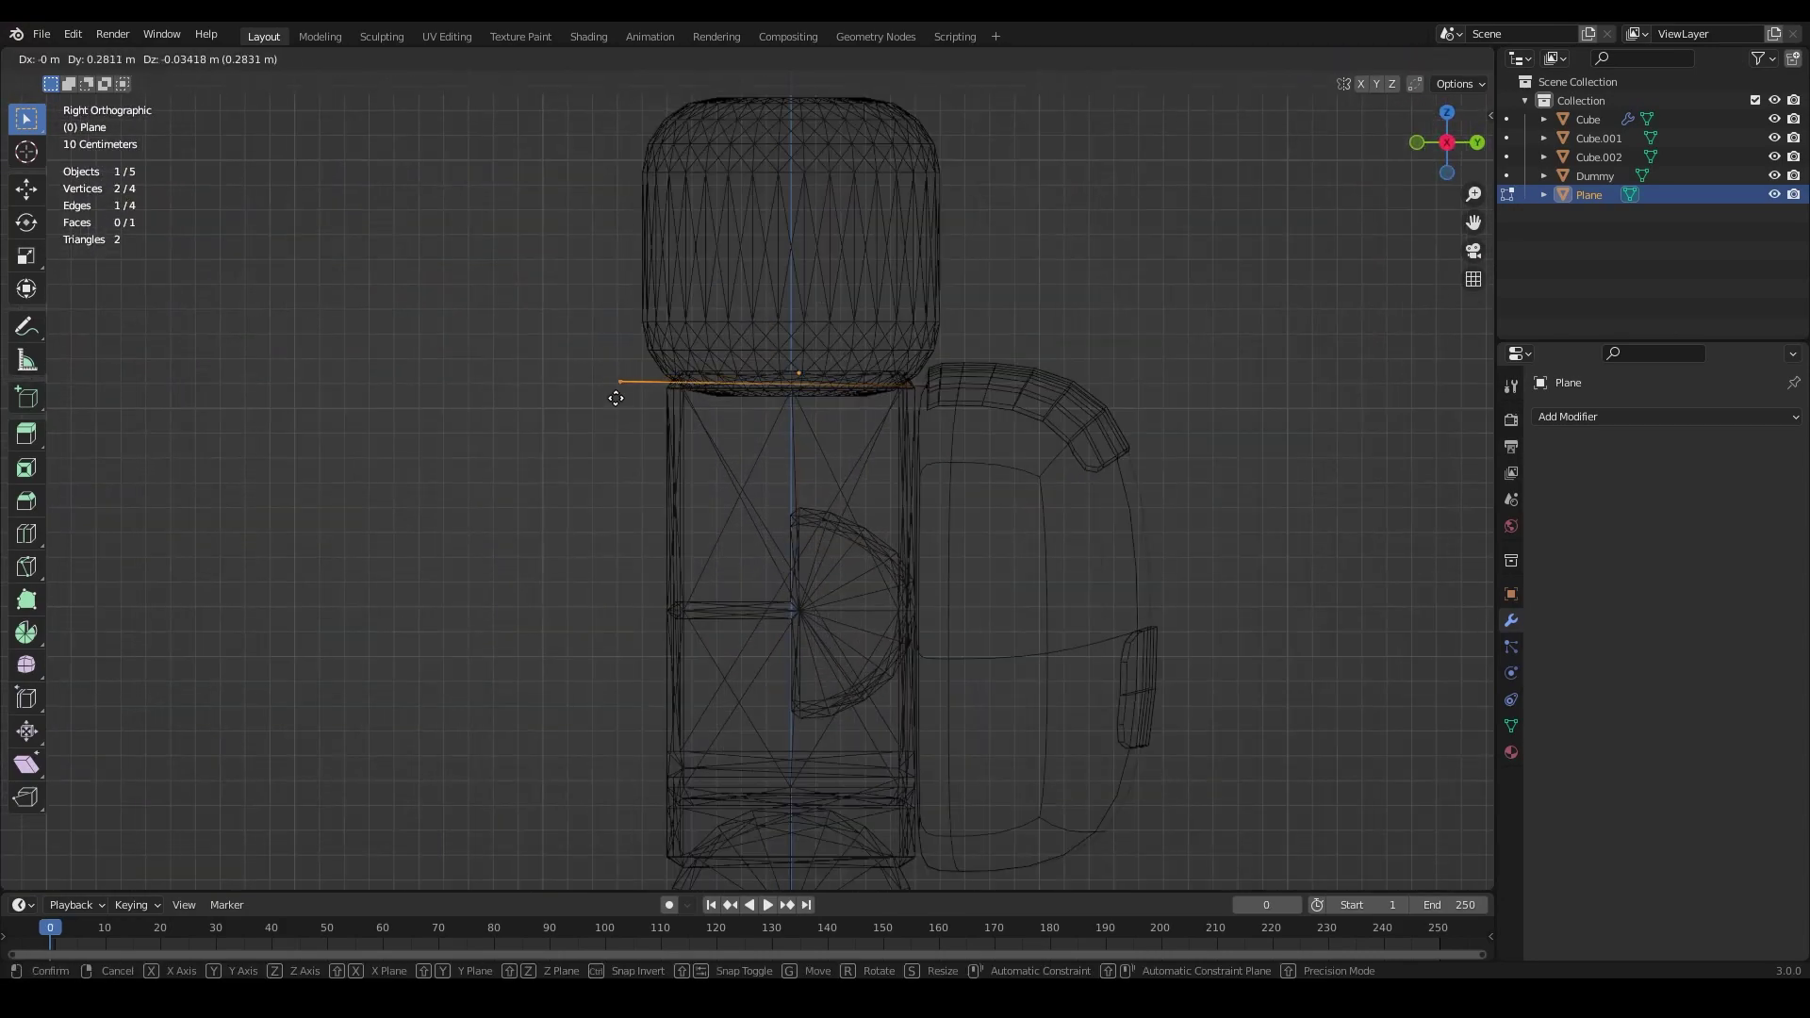
left_click(660, 401)
middle_click_drag(667, 403, 731, 314, "shift")
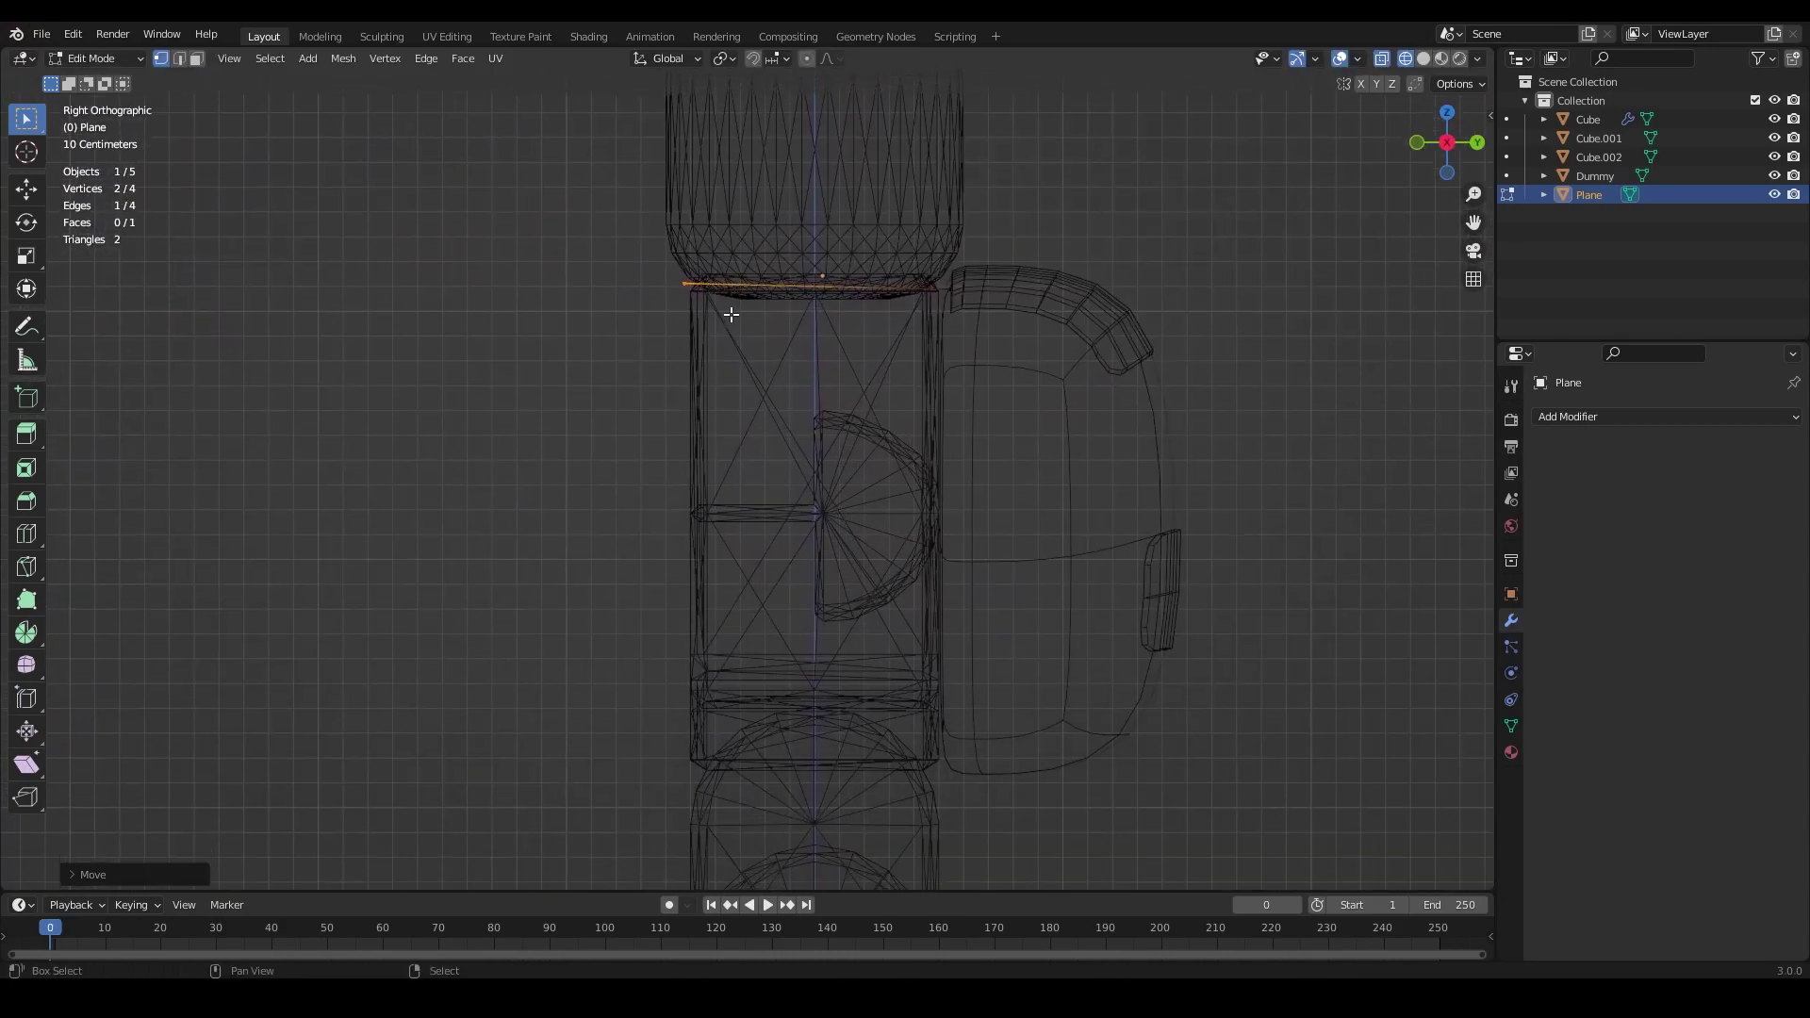
Step: Extrude the plane's front edge about 2 m down the front of the torso, then about 1.12 m back underneath it to the backpack
key("e")
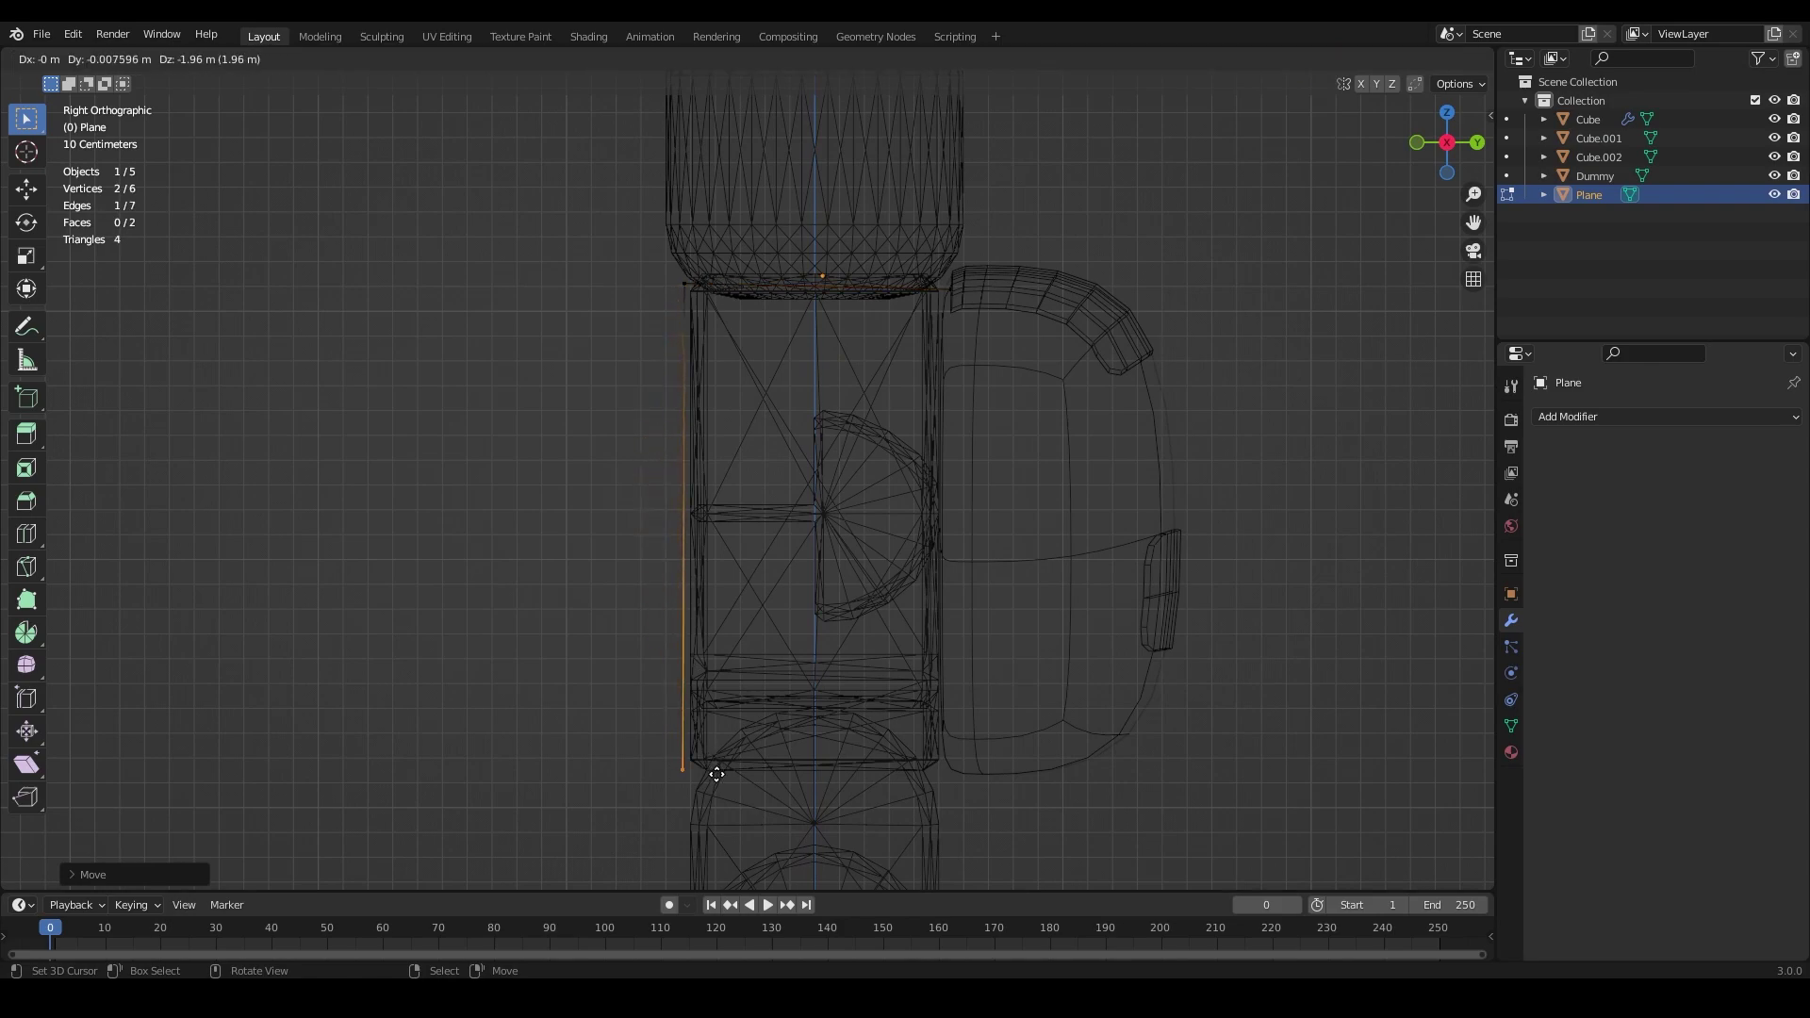
left_click(718, 781)
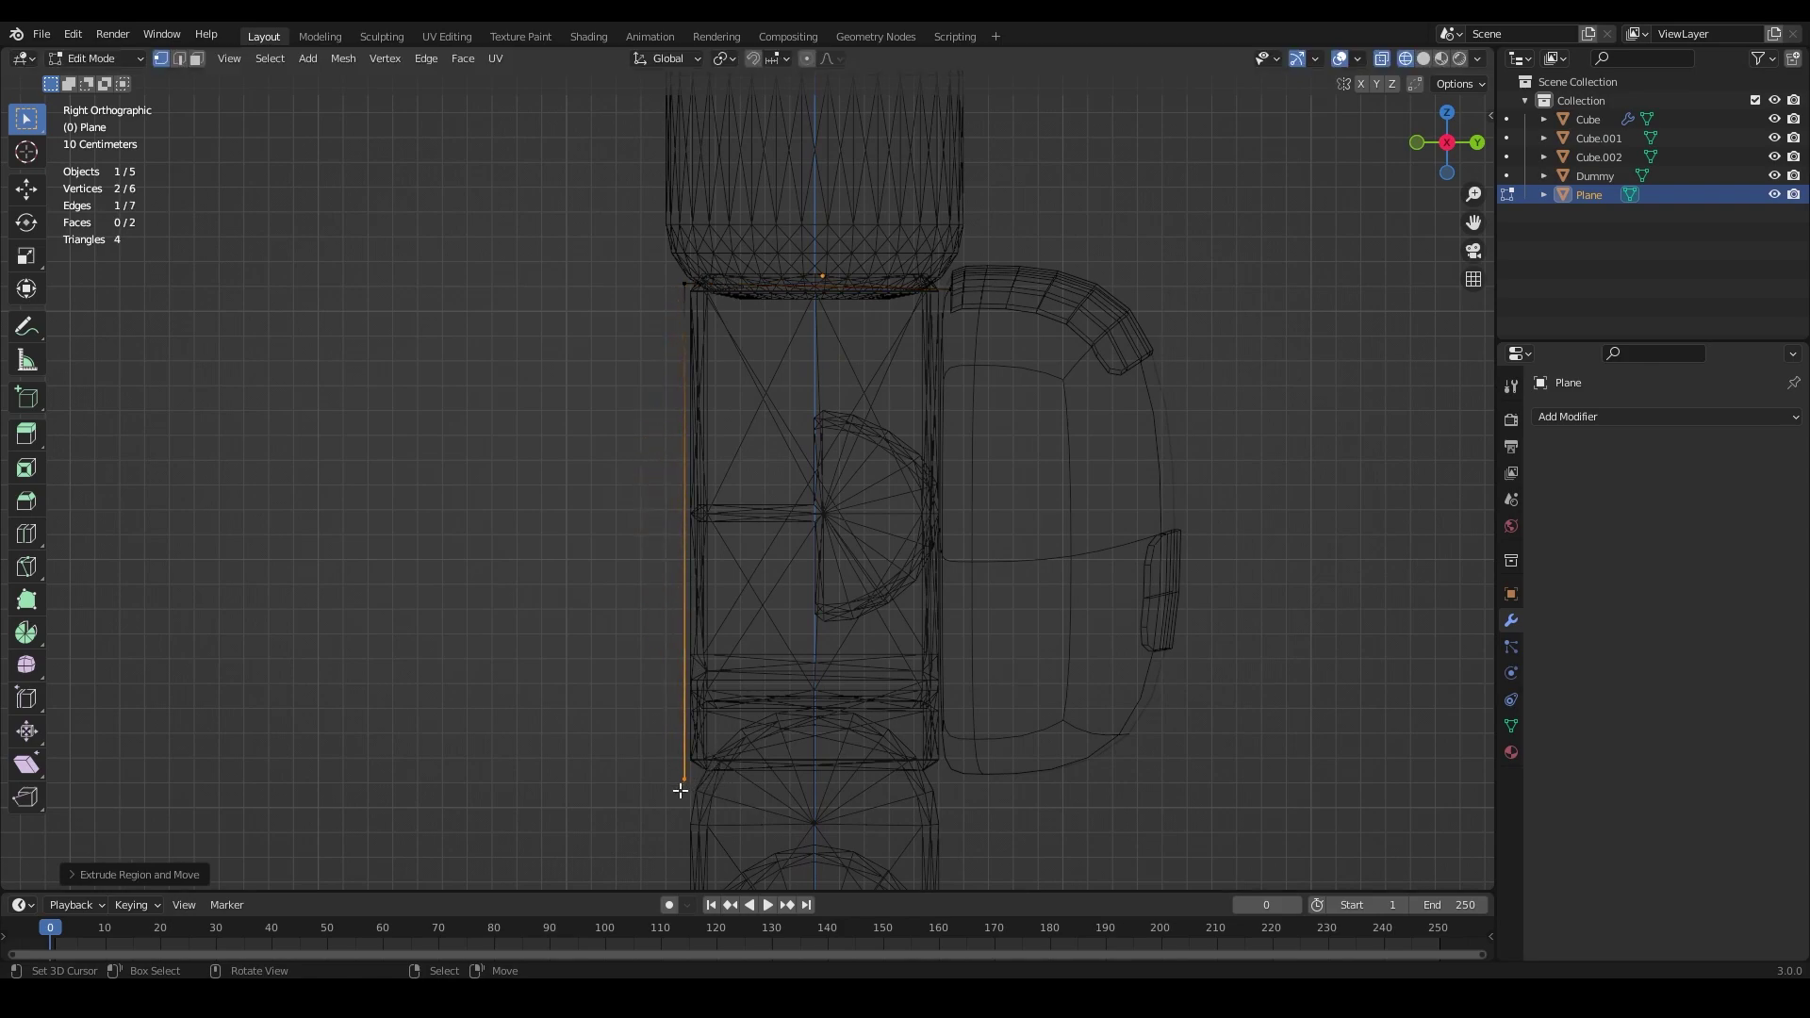
key("e")
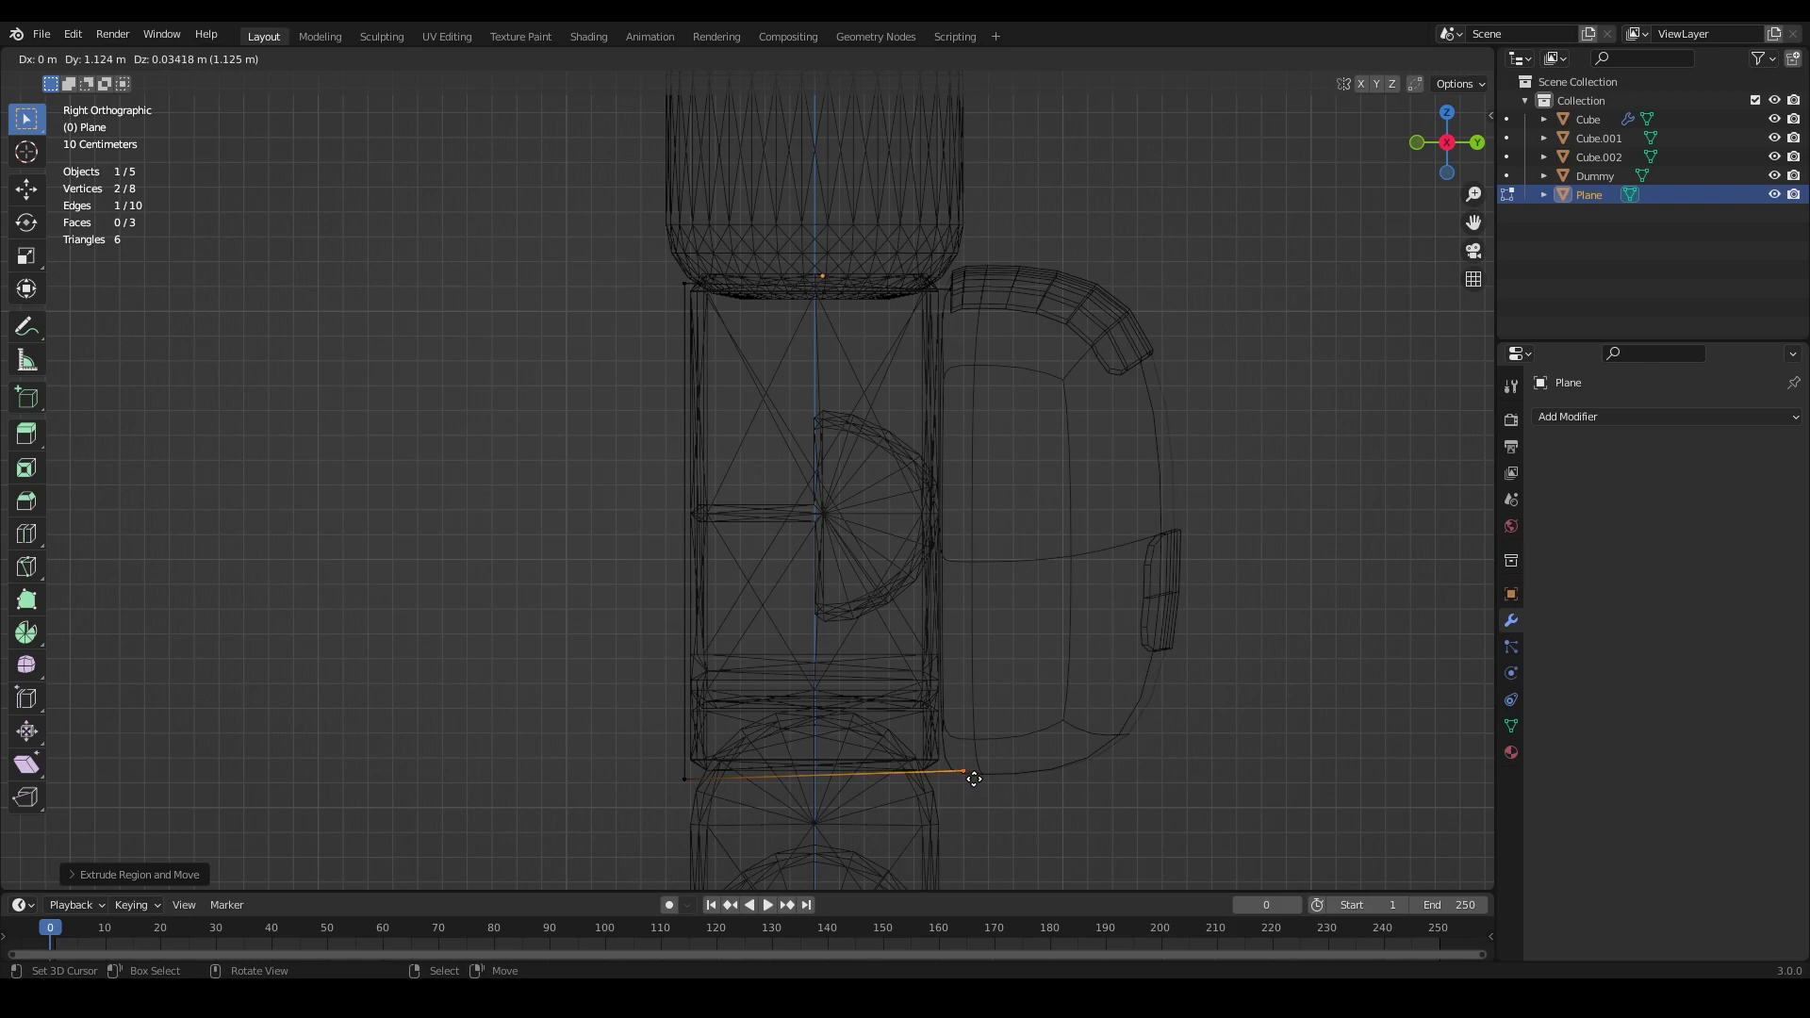
left_click(978, 777)
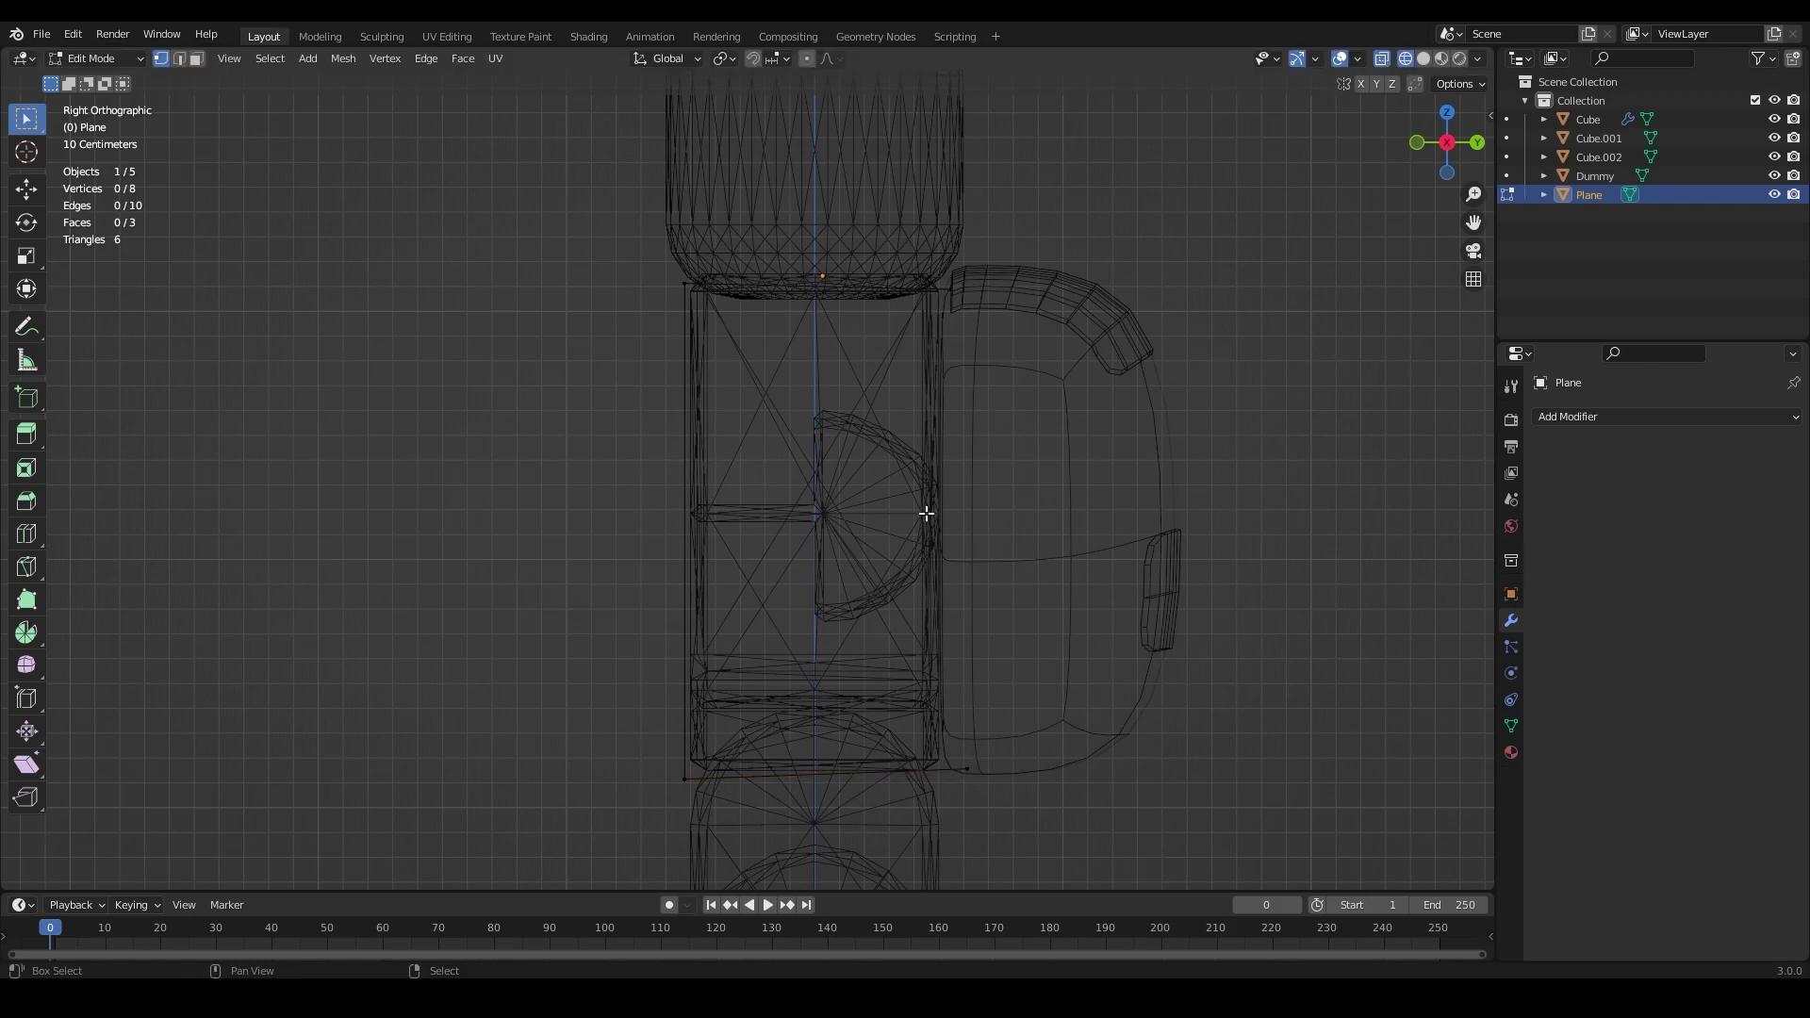
Step: Return to solid shading and scale the whole strip along X down to a narrow shoulder strap
key("shift+z")
mouse_move(744, 428)
middle_mouse_down()
mouse_move(990, 514)
mouse_move(985, 484)
mouse_move(695, 487)
mouse_move(709, 514)
mouse_move(730, 425)
mouse_move(1115, 659)
middle_mouse_up()
key("a")
scroll(700, 453, "up", 4)
key("s")
key("x")
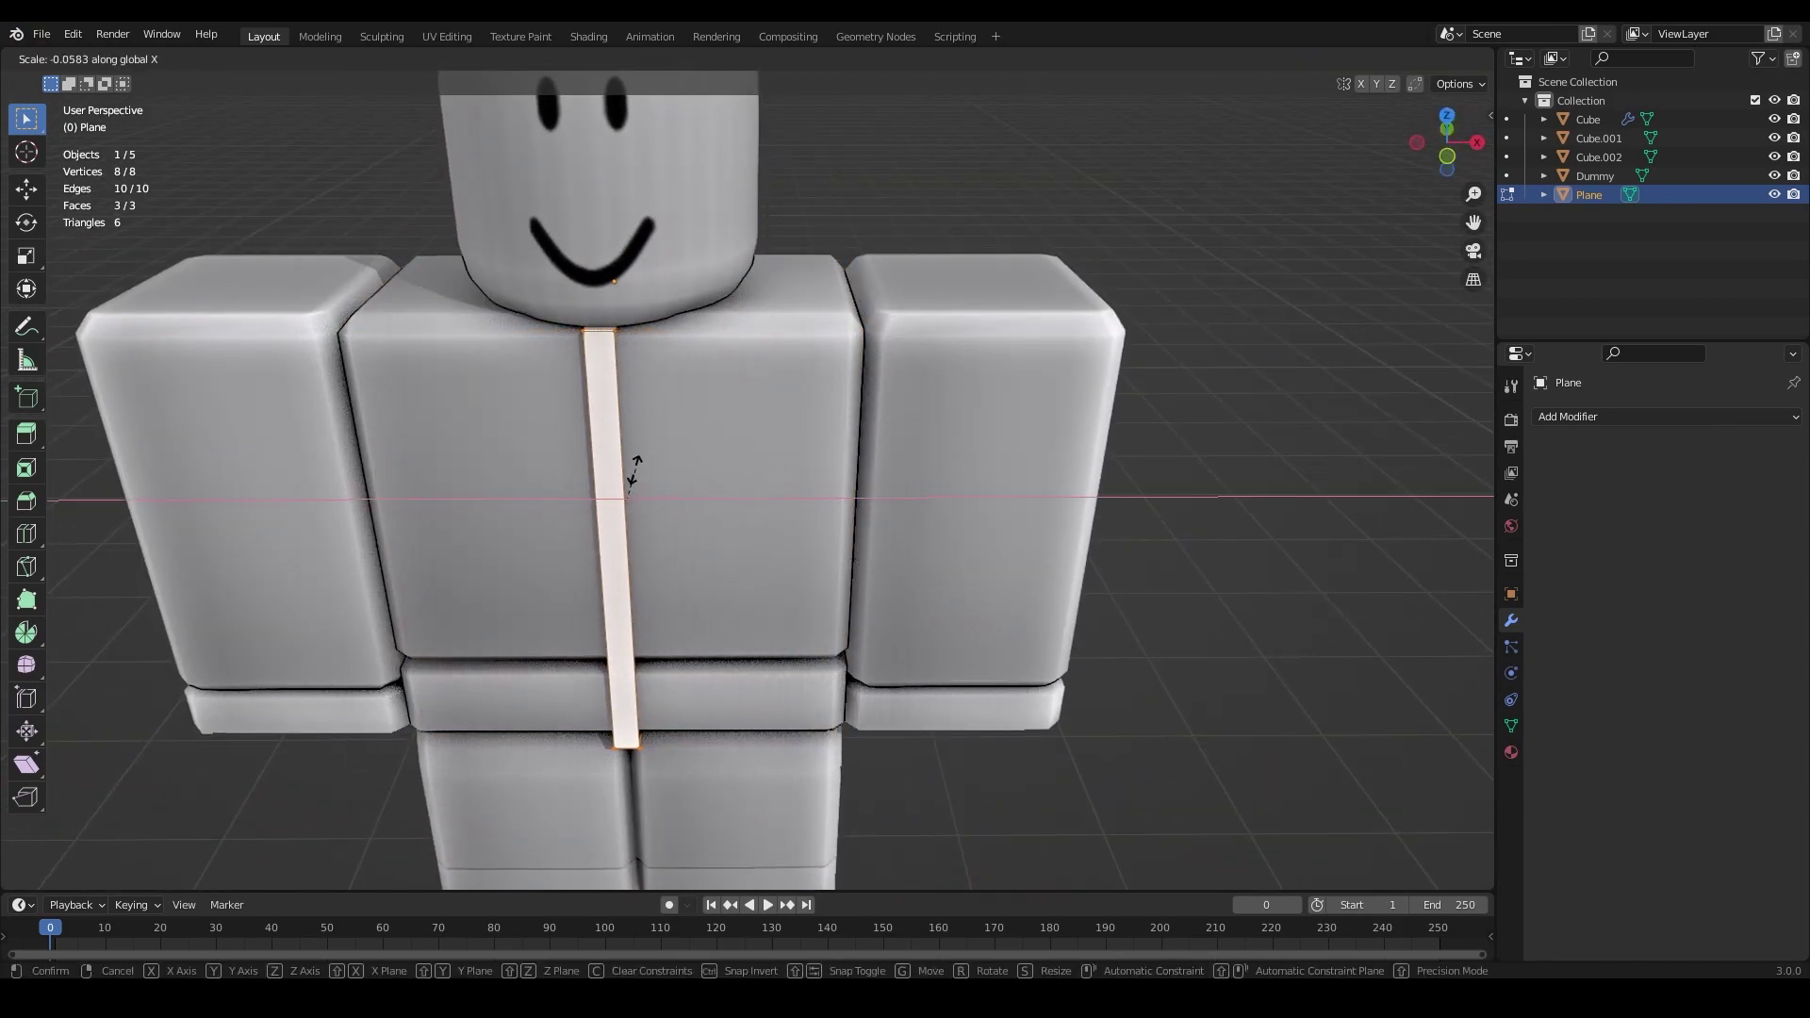
left_click(671, 486)
Step: Move the whole strap about 0.75 m along X to the side of the dummy's chest
scroll(671, 486, "down", 3)
middle_click_drag(681, 485, 621, 483)
key("g")
key("x")
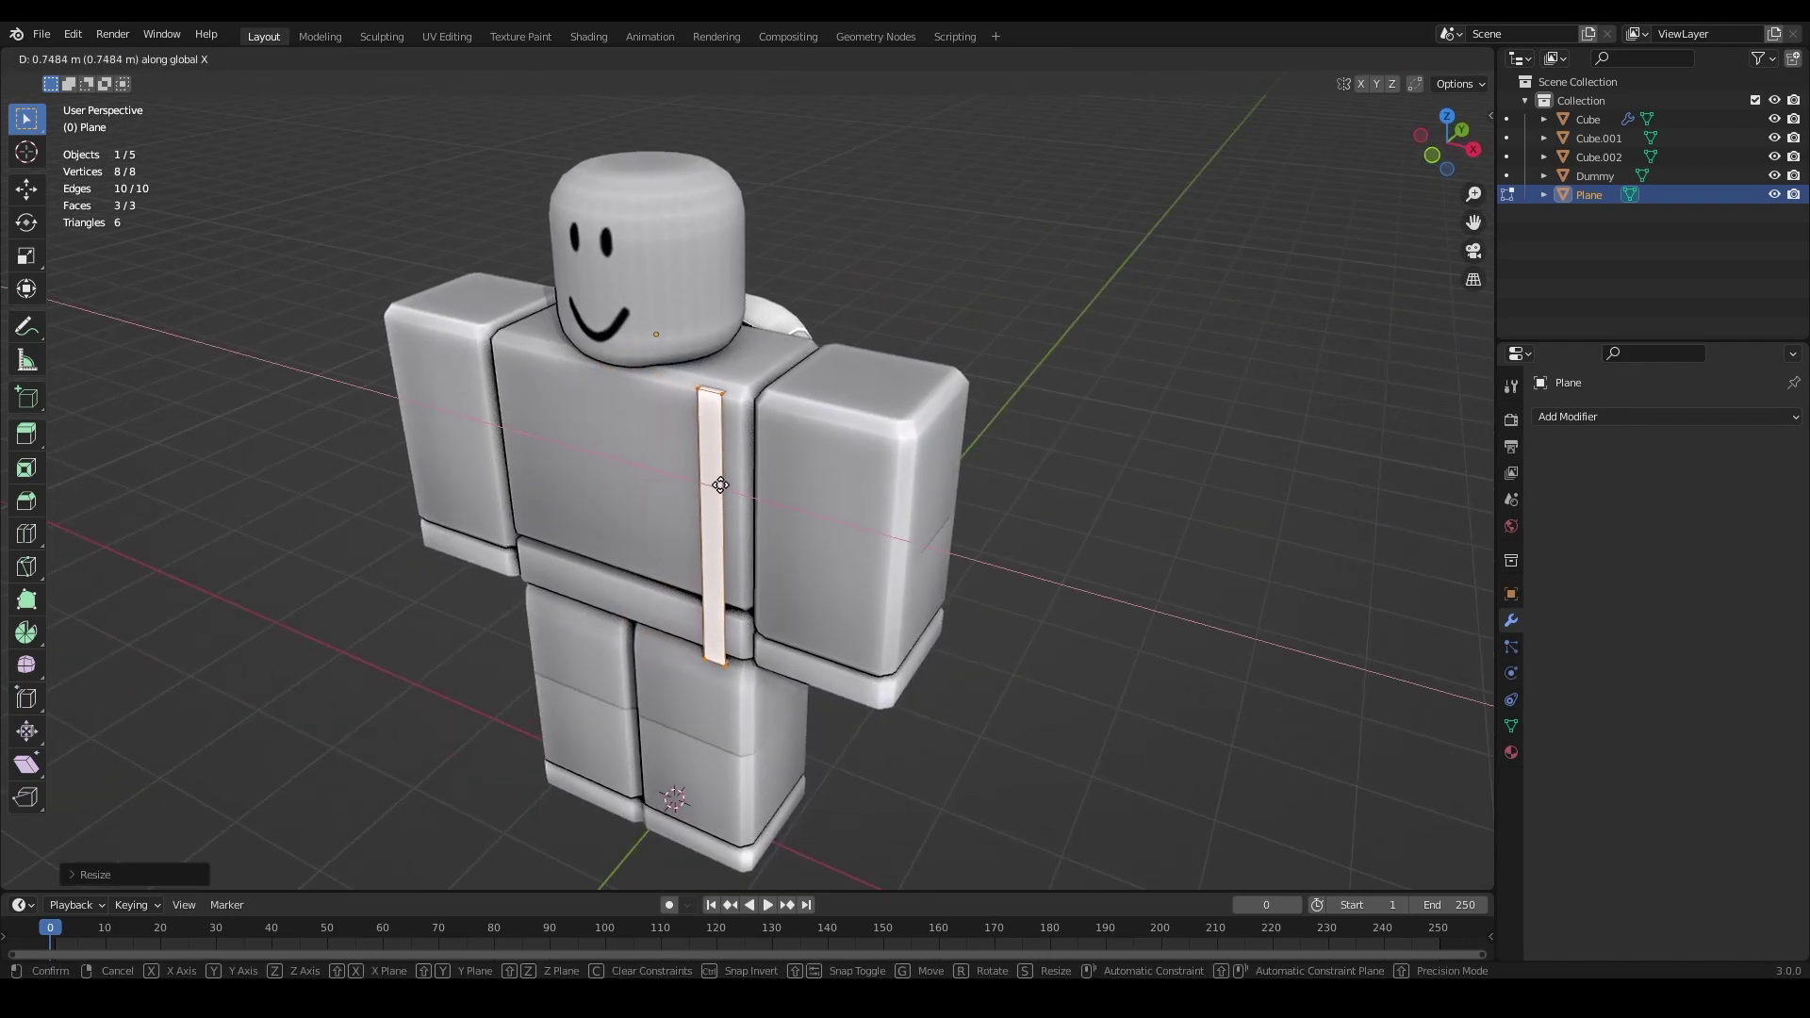
left_click(724, 474)
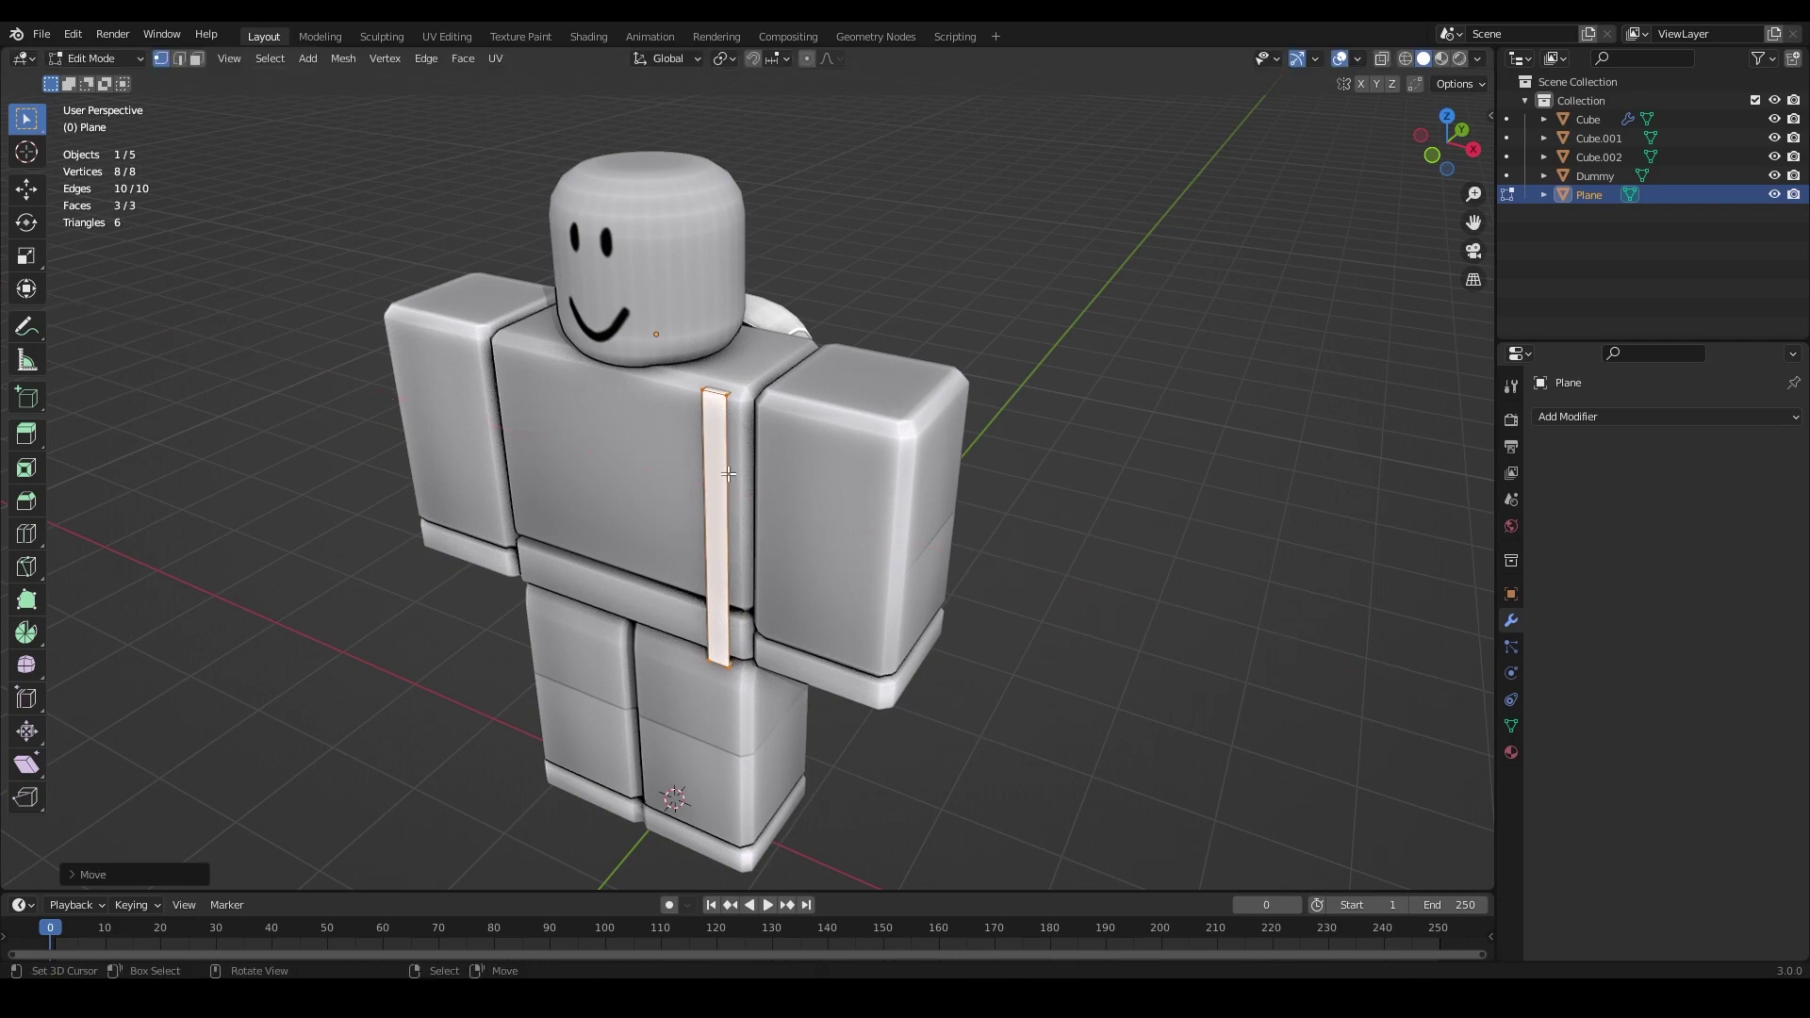
Step: Return to Object Mode and add a Mirror modifier on the X axis to the strap
key("Tab")
middle_click_drag(730, 466, 783, 470)
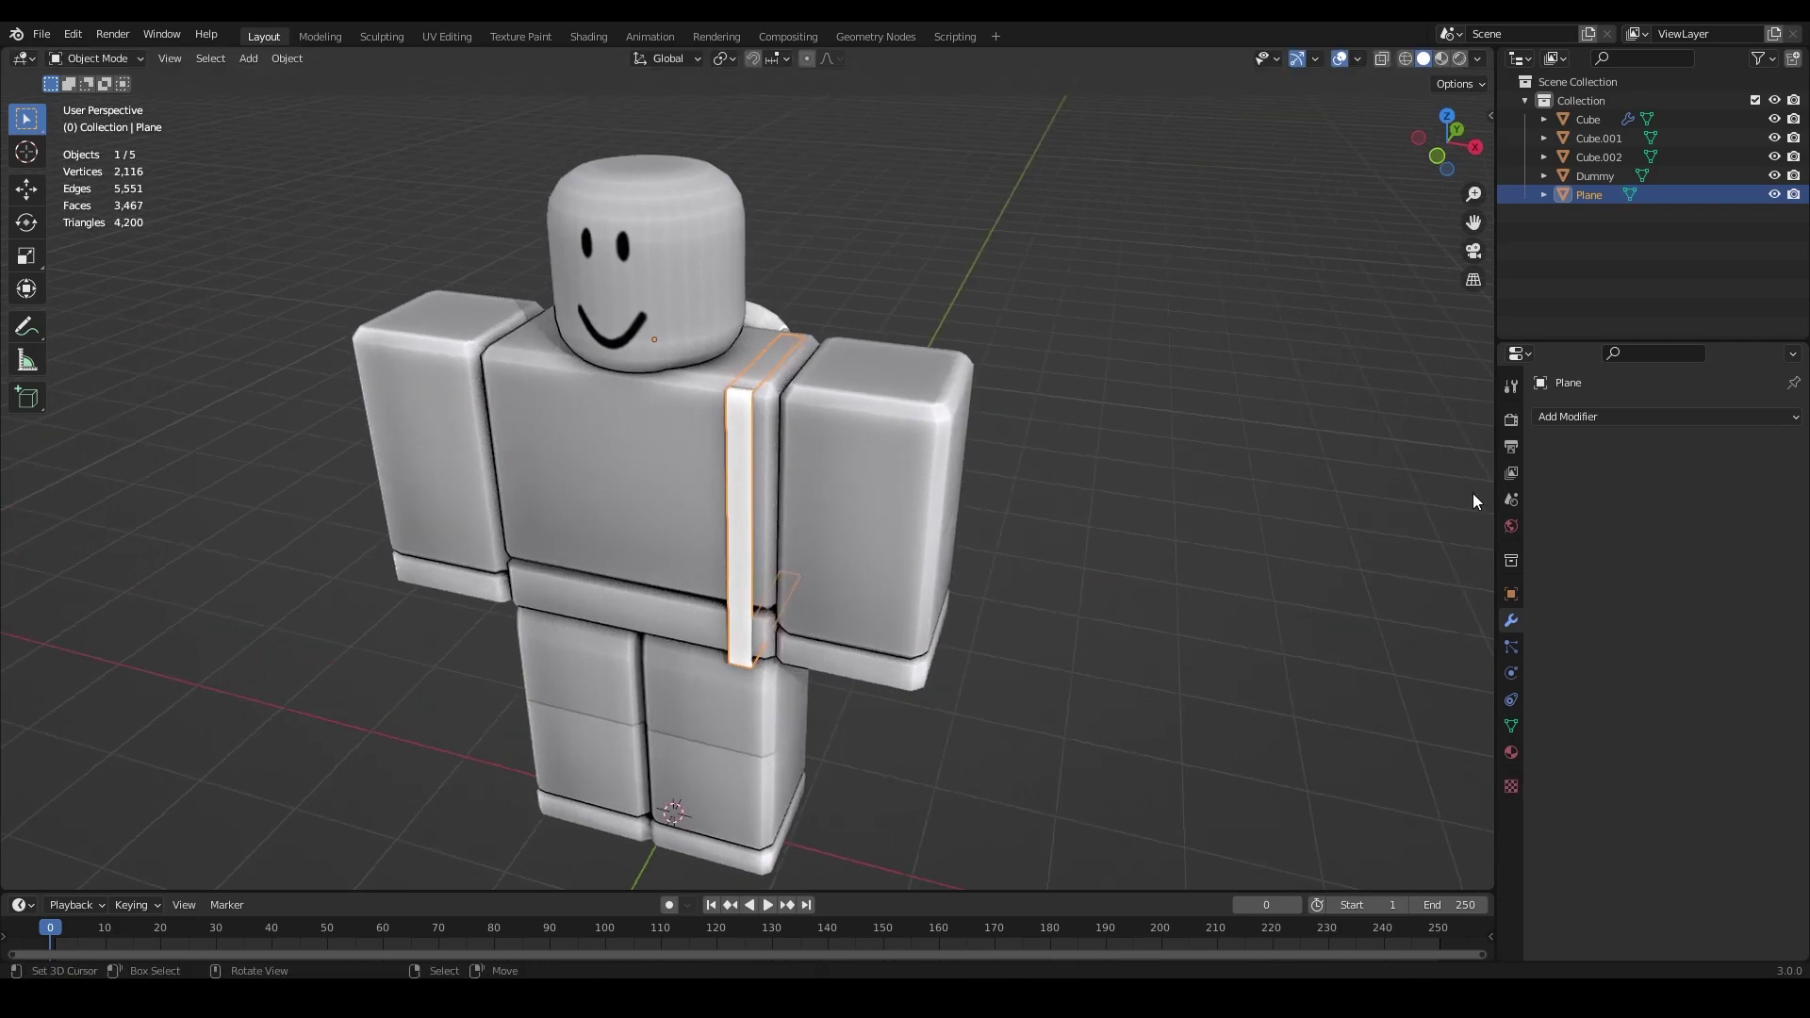
left_click(1570, 422)
left_click(1433, 635)
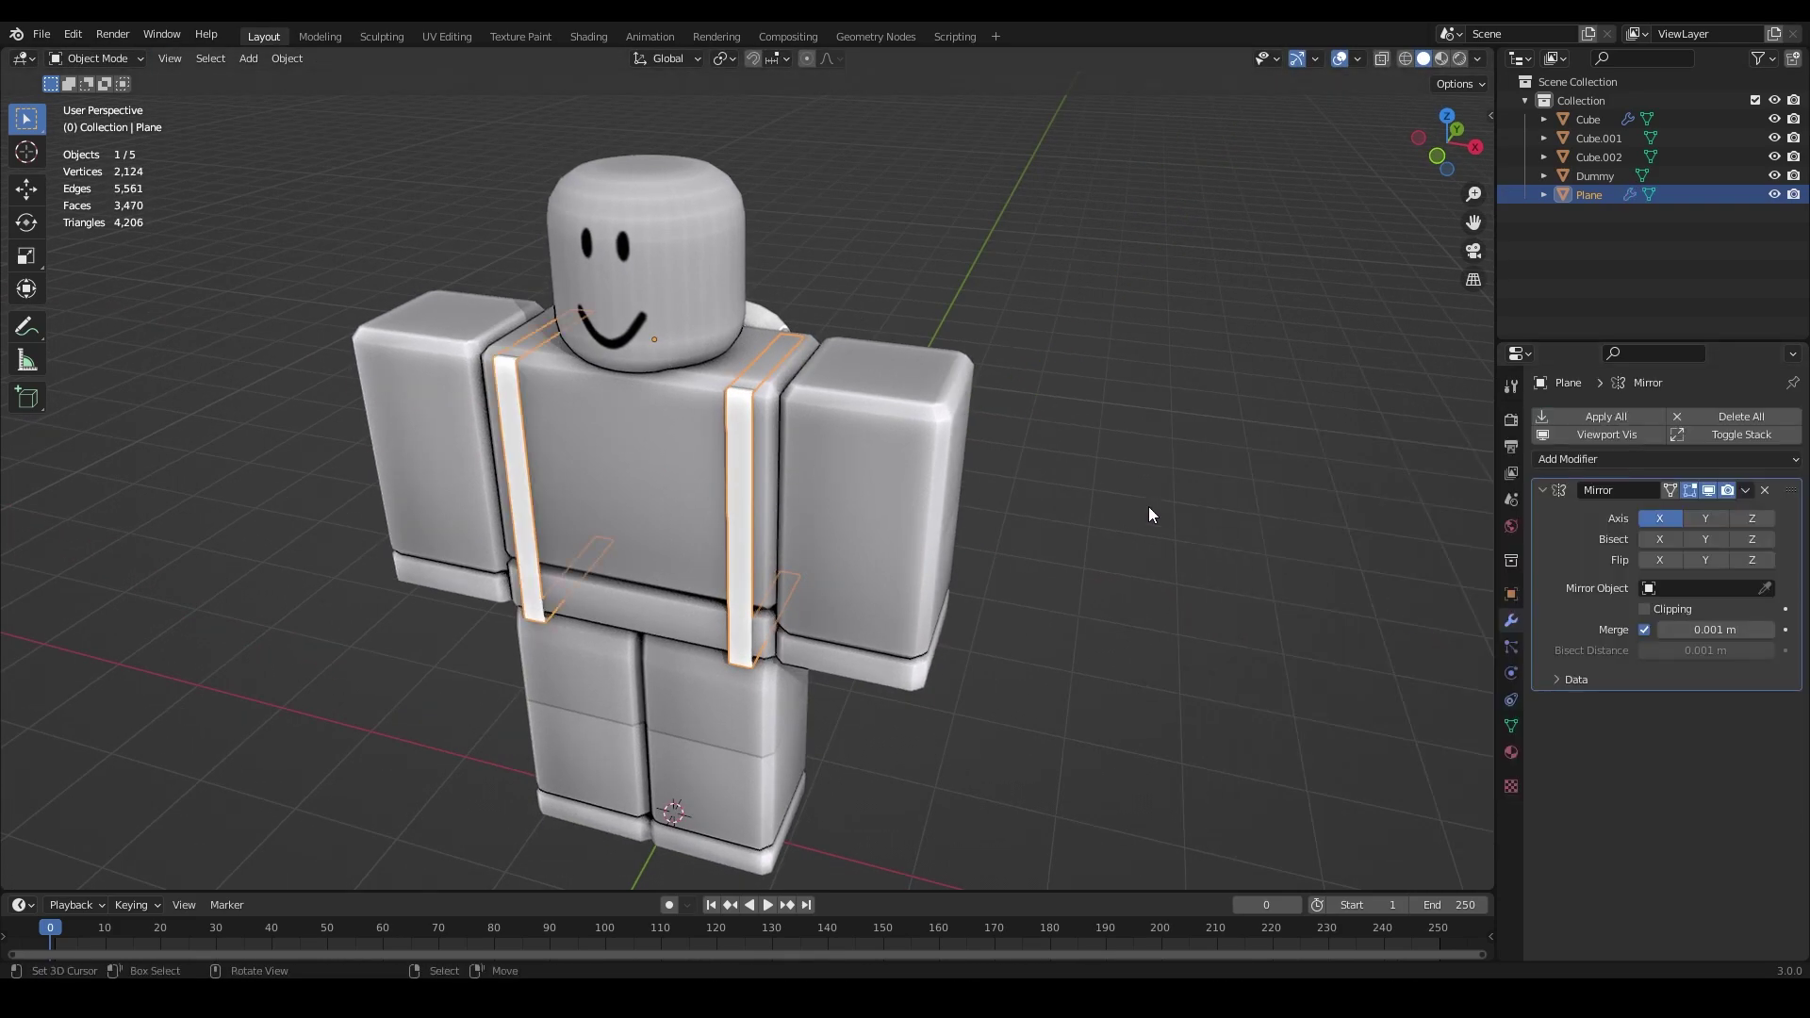
Step: Examine how the mirrored straps sit on the dummy's chest and shoulders from the front and side
left_click(1148, 507)
scroll(1122, 471, "up", 3)
middle_click_drag(1095, 439, 743, 402)
right_click(857, 396)
scroll(801, 394, "down", 3)
right_click(588, 376)
scroll(594, 373, "up", 3)
scroll(688, 361, "down", 5)
Step: Add a loop cut across the strap's shoulder section in Edit Mode and raise it about 0.12 m along Z
left_click(756, 468)
key("Tab")
middle_click_drag(757, 467, 671, 349)
key("alt+z")
scroll(699, 396, "down", 4)
left_click(761, 413)
right_click(762, 413)
key("shift+z")
scroll(702, 345, "up", 4)
key("g")
key("z")
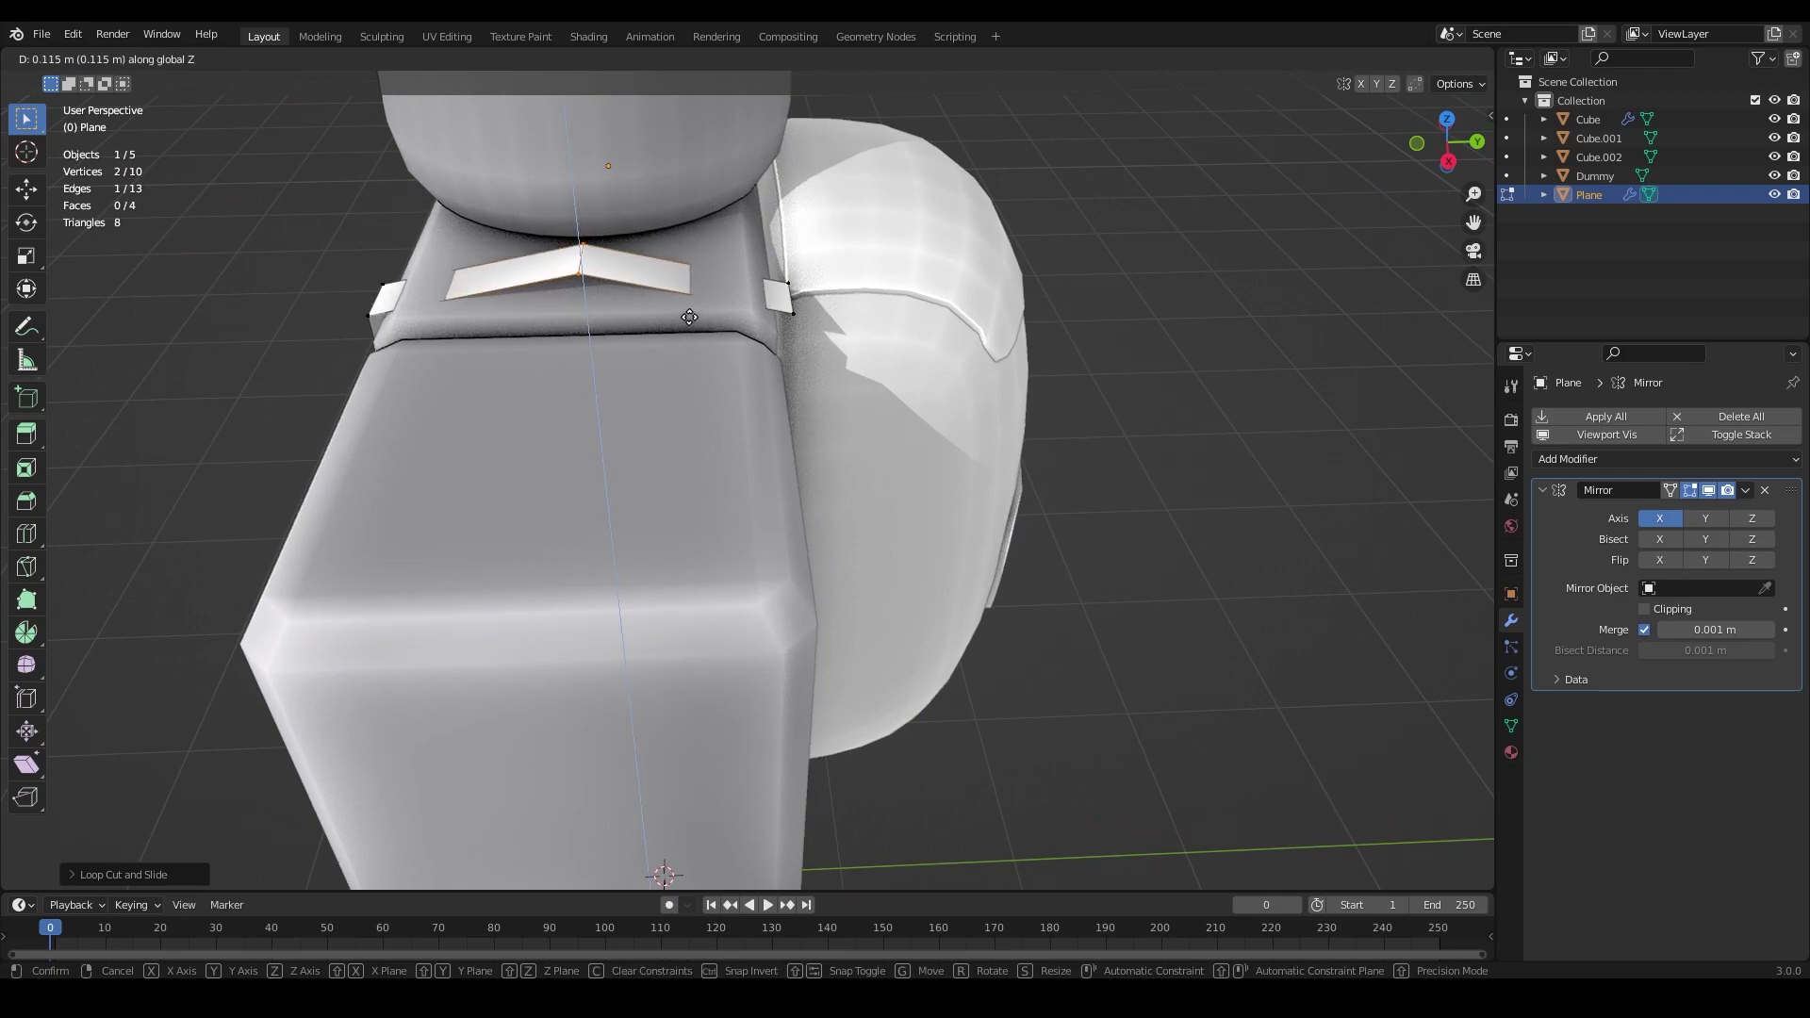
left_click(689, 301)
Step: Select the strap's upper and lower edges at the backpack and move them about 0.23 m along X toward the centre in back view
key("alt+a")
scroll(689, 302, "down", 5)
middle_click_drag(689, 301, 640, 359)
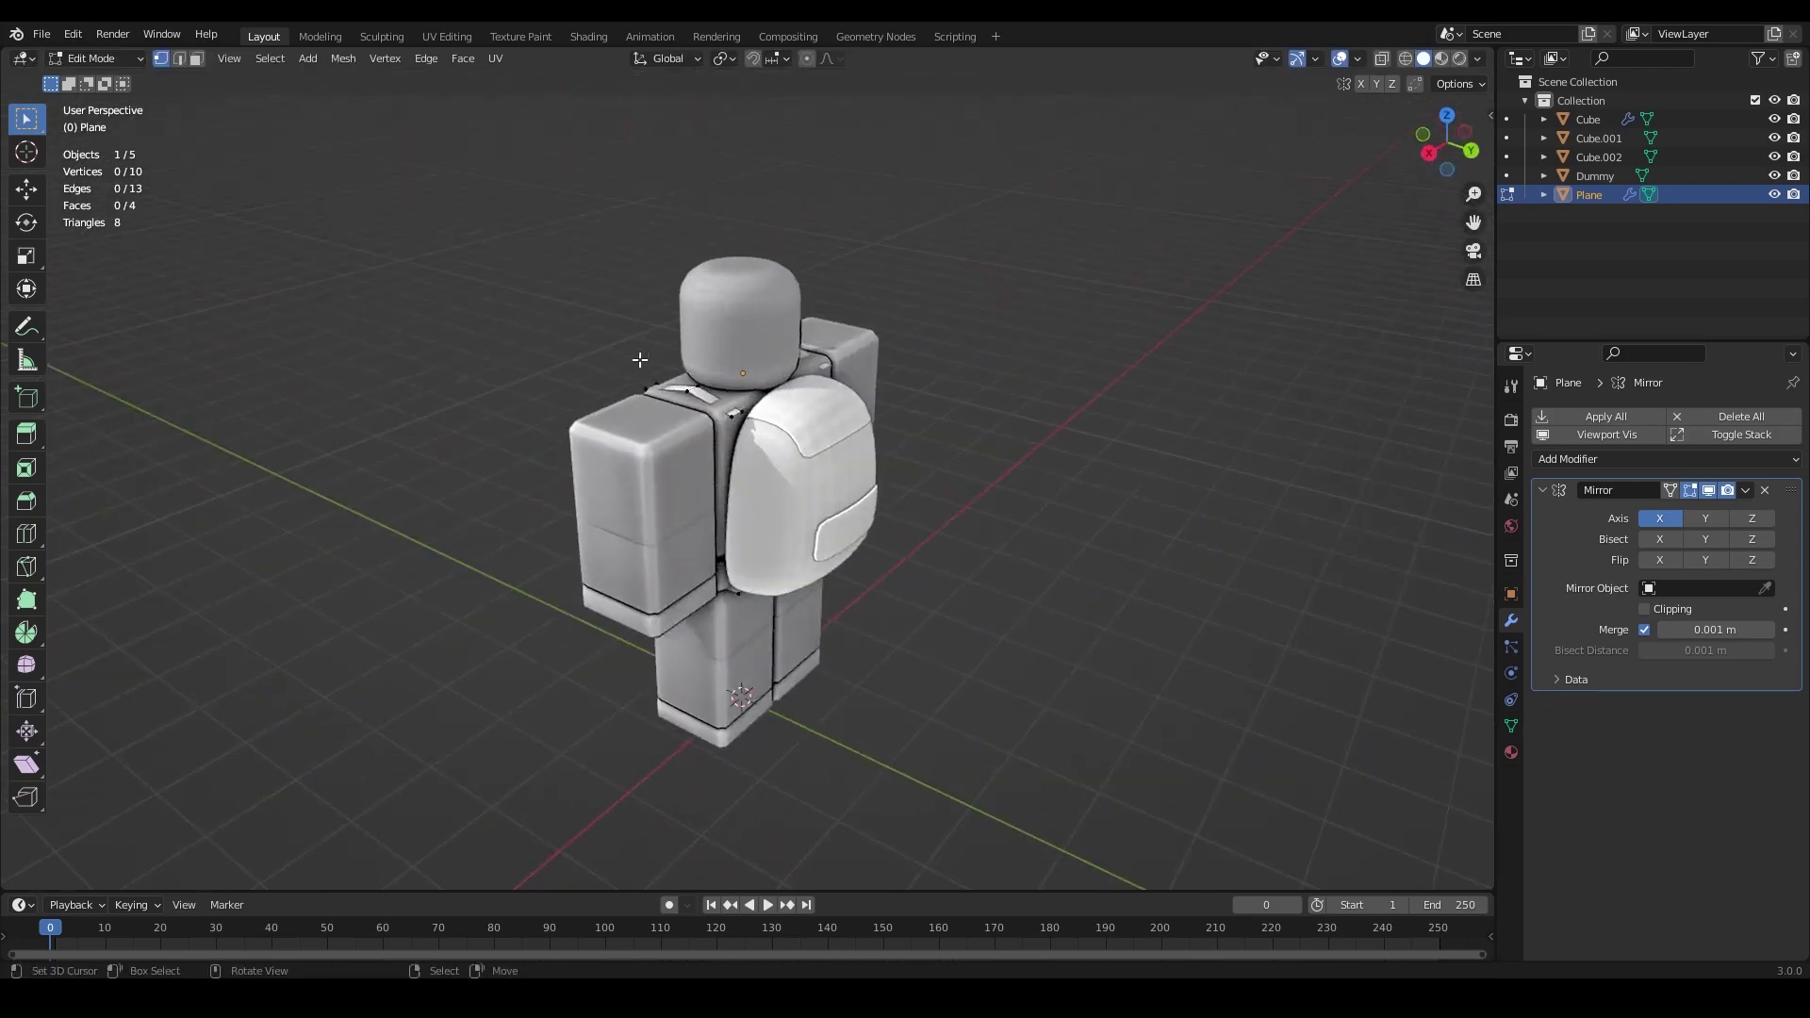
scroll(660, 386, "up", 5)
left_click(758, 305, "shift")
scroll(759, 304, "down", 5)
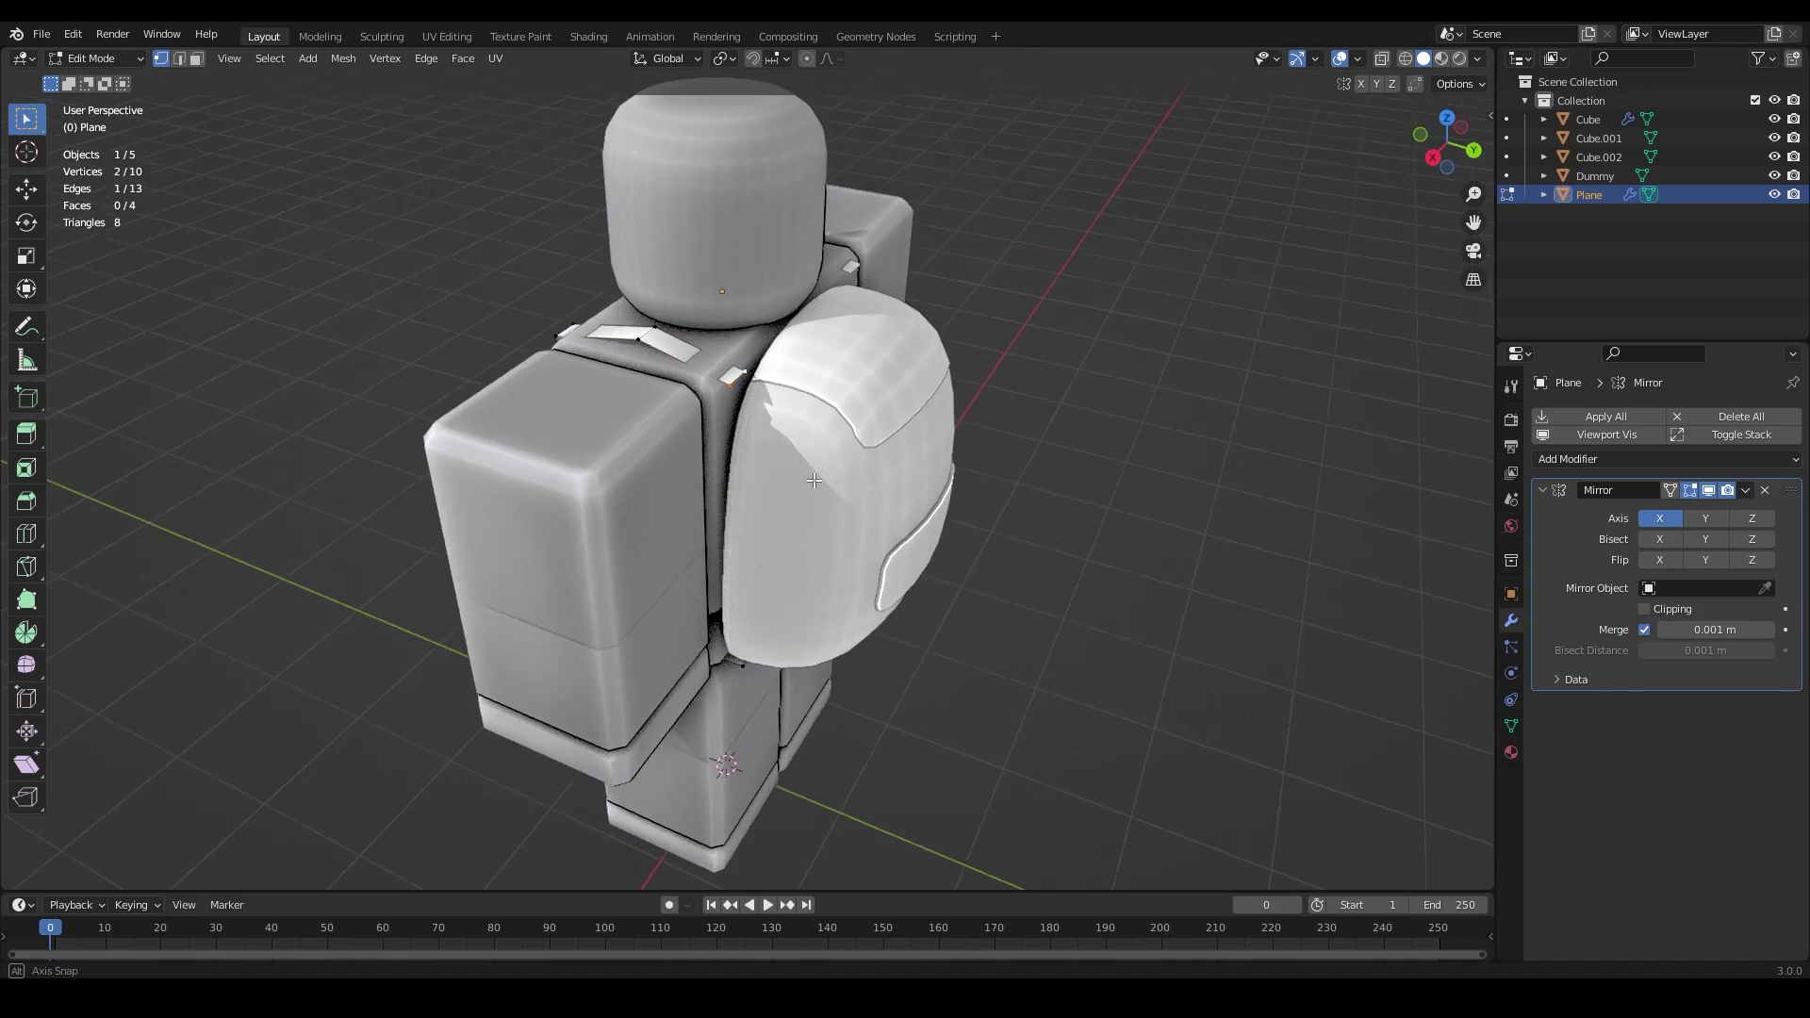
key("shift+z")
key("shift+z")
key("ctrl+KP_1")
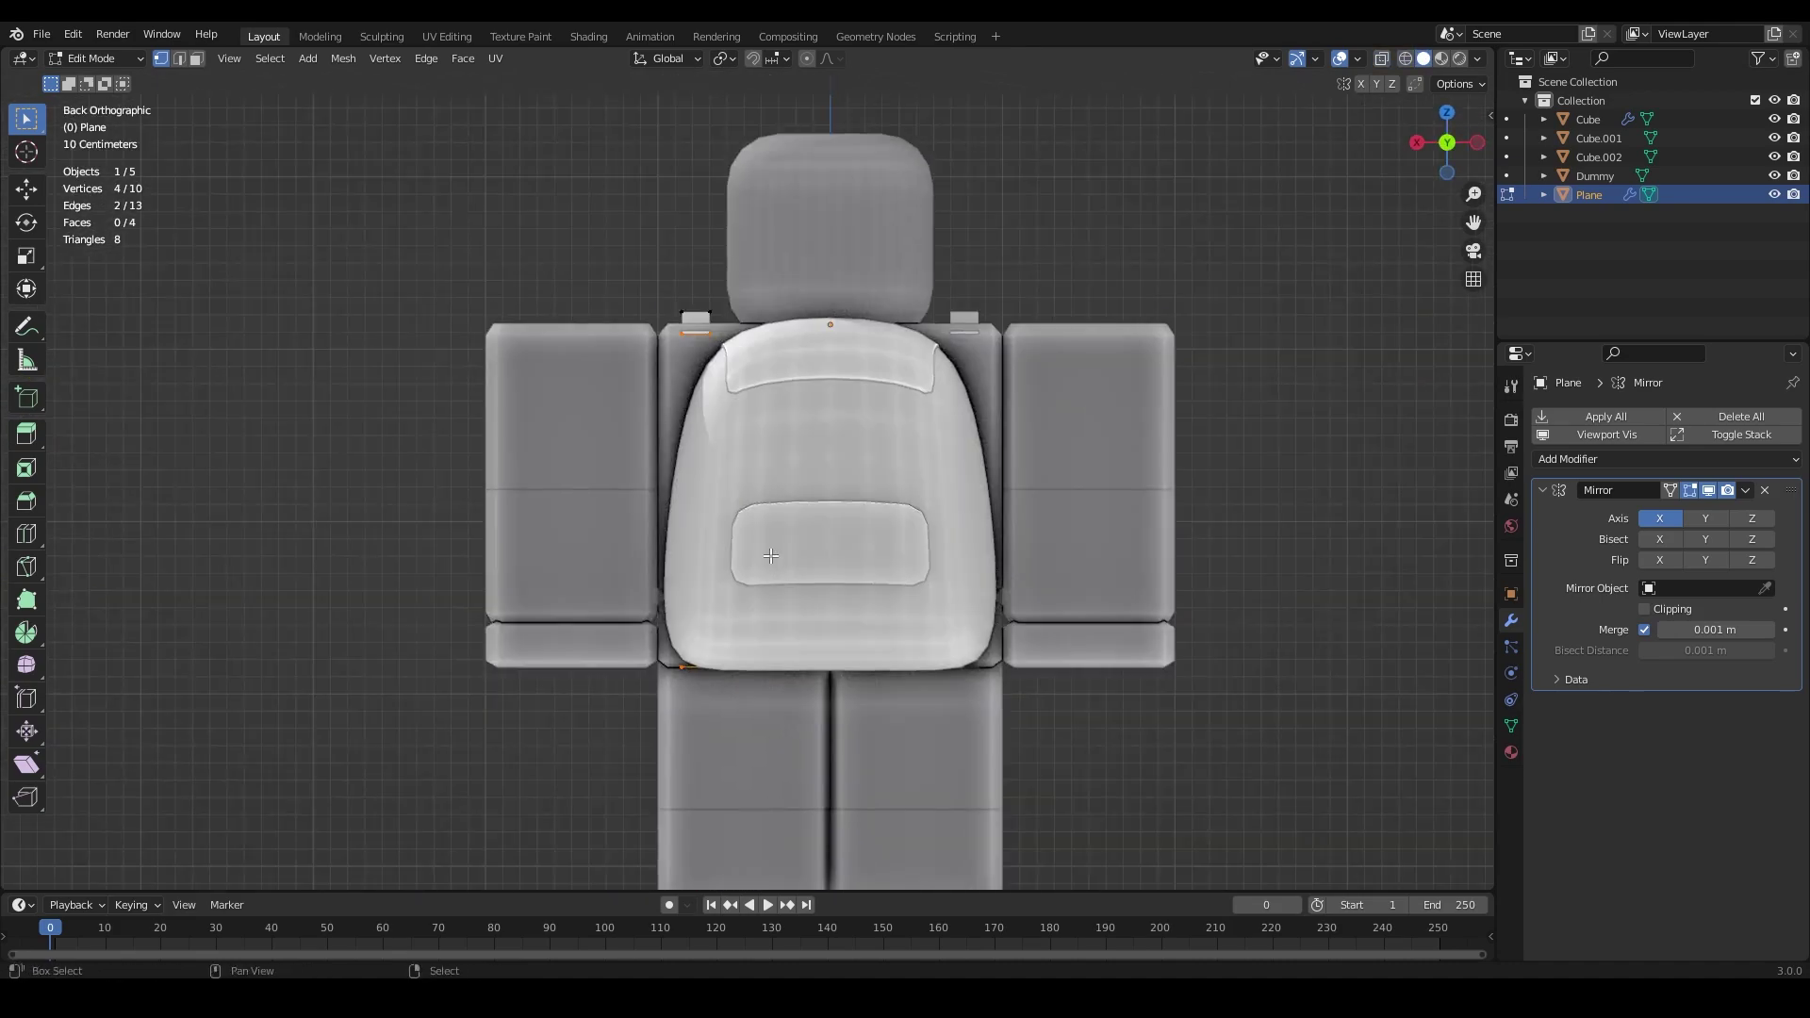
scroll(759, 466, "up", 2)
key("g")
key("x")
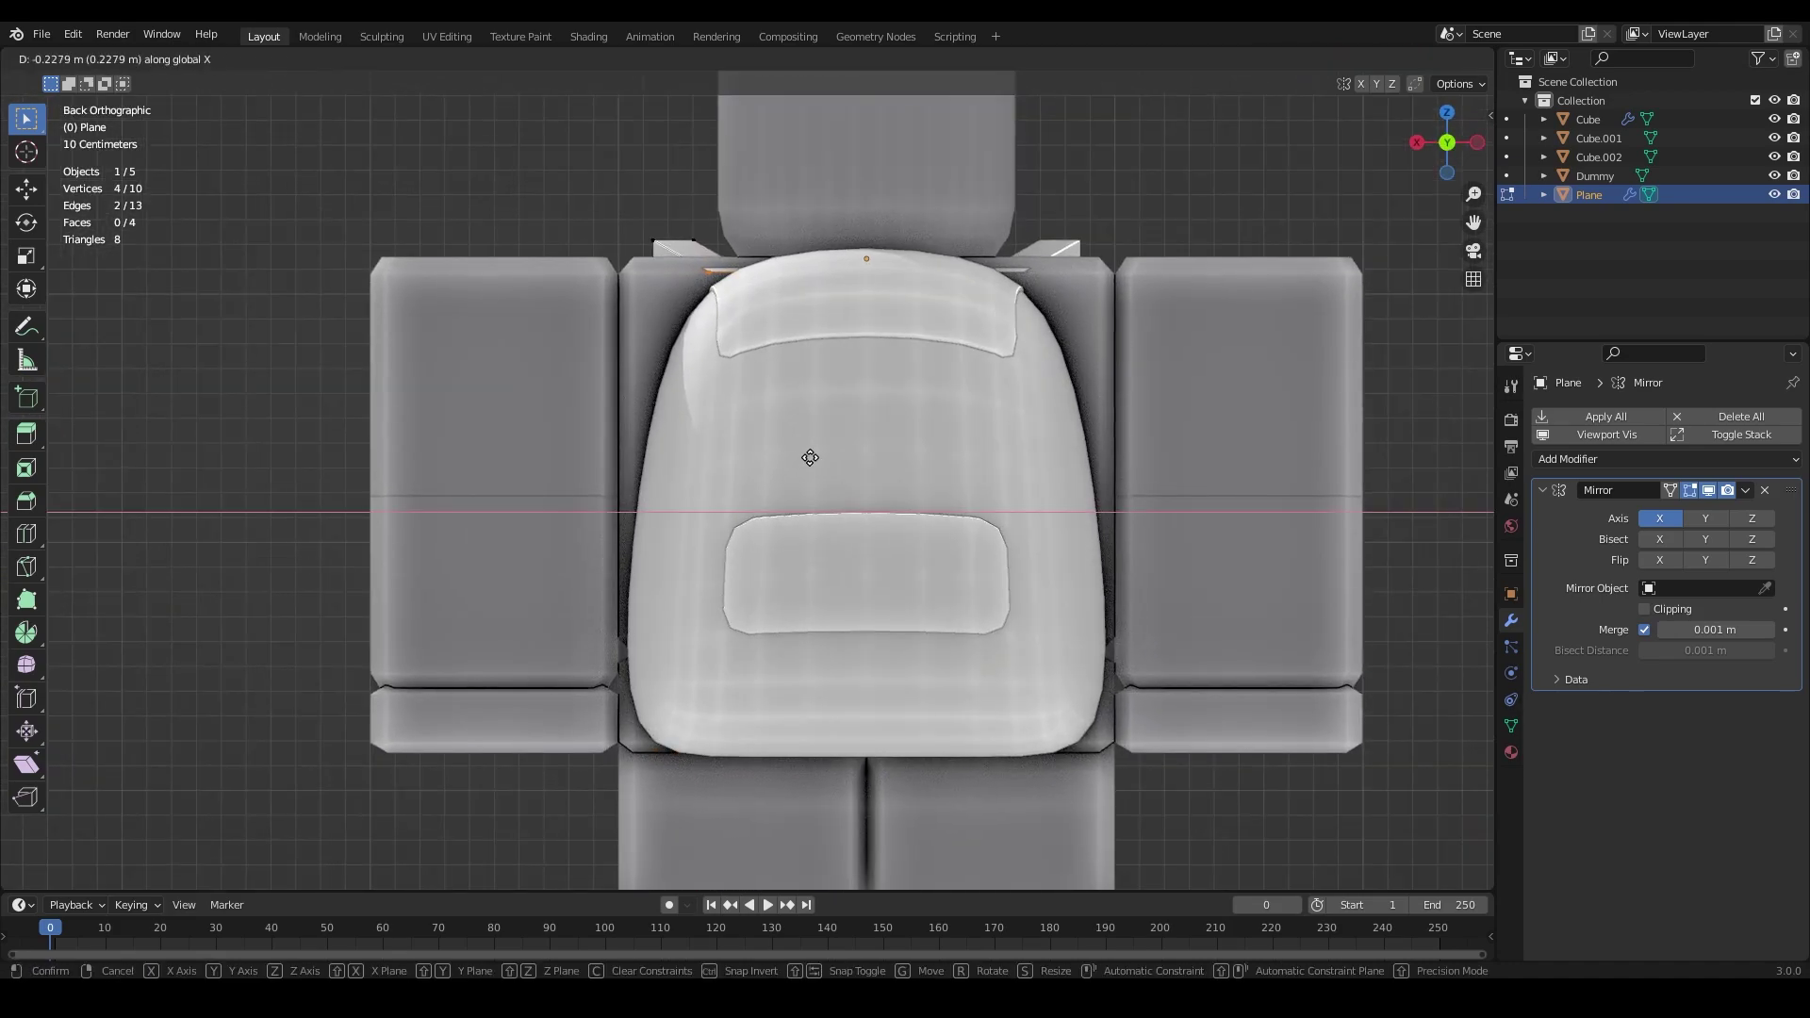
left_click(818, 457)
Step: Raise the strap's lower edge at the backpack about 0.09 m along Z toward the bag's underside
middle_click_drag(812, 477, 820, 679)
key("g")
key("z")
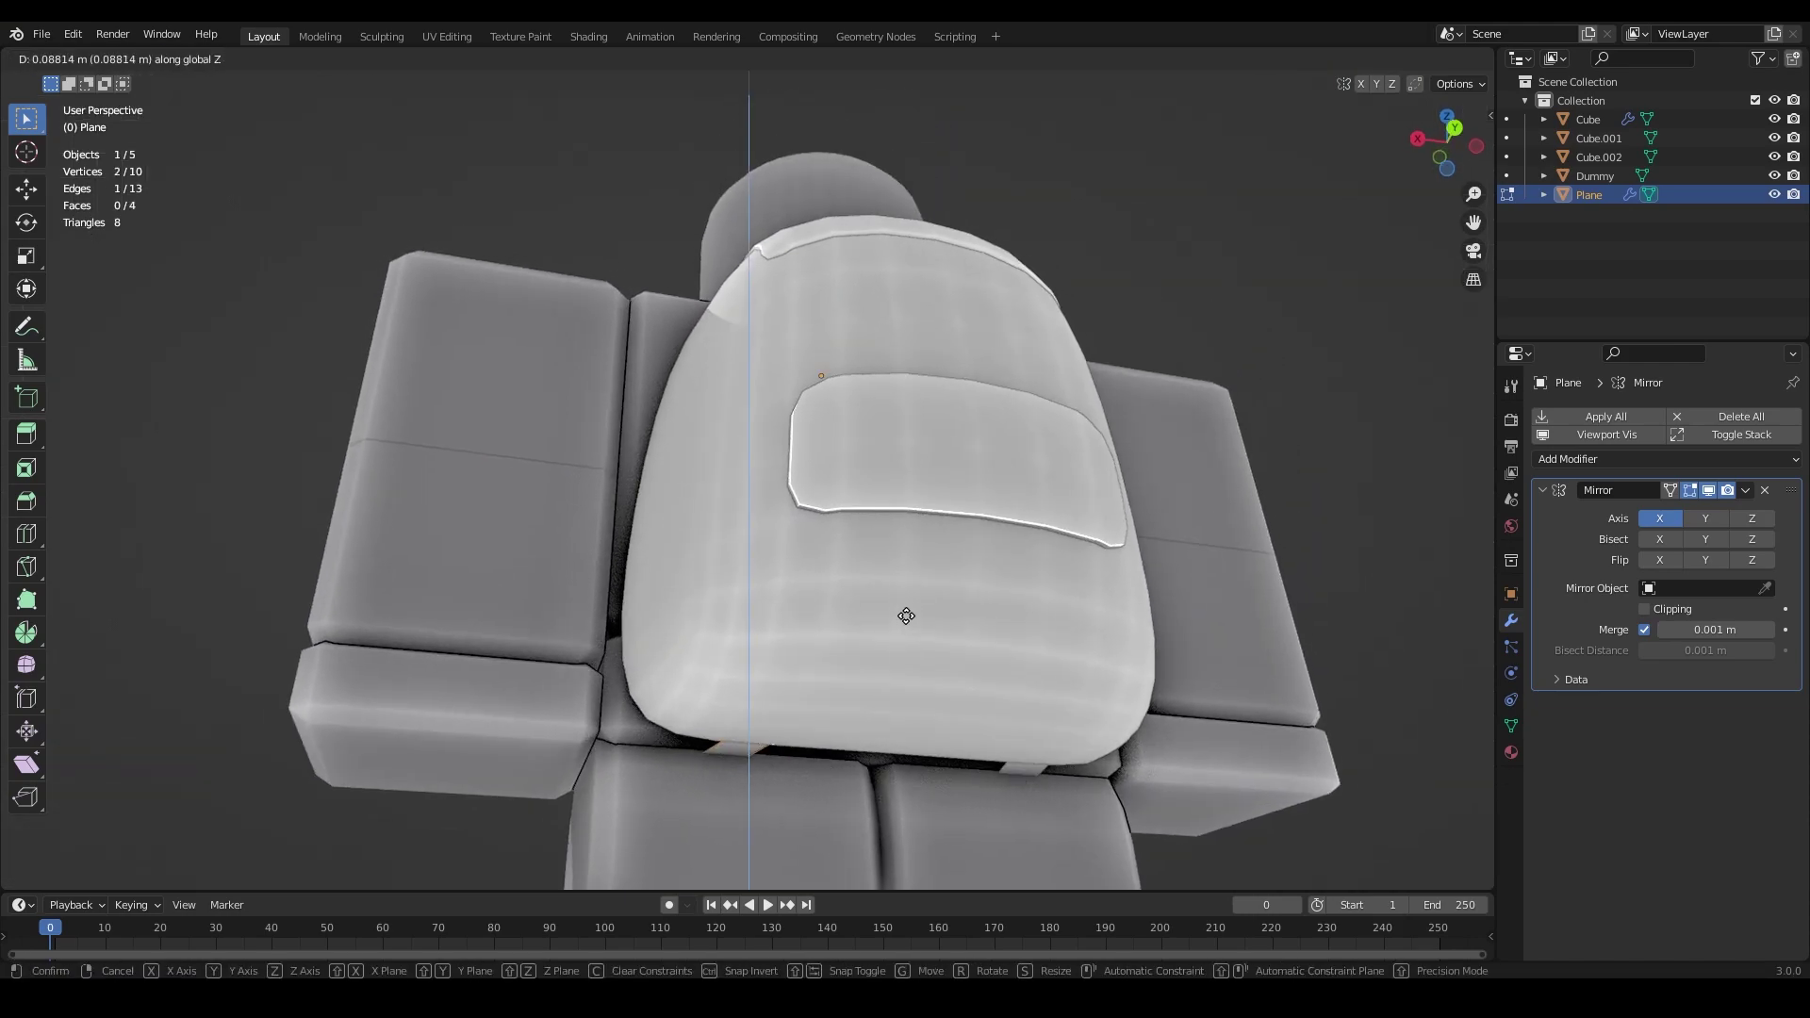
left_click(906, 616)
key("shift+z")
key("shift+z")
Step: Add a loop cut near the backpack end of the strap's shoulder section, raise it along Z and adjust its position above the shoulder
mouse_move(869, 614)
middle_mouse_down()
mouse_move(1043, 597)
mouse_move(951, 697)
mouse_move(673, 390)
mouse_move(657, 317)
mouse_move(754, 370)
mouse_move(752, 447)
middle_mouse_up()
left_click(1022, 622)
left_click(663, 389)
left_click(663, 389)
key("g")
key("z")
left_click(668, 307)
middle_click_drag(752, 447, 744, 475, "shift")
scroll(744, 476, "up", 2)
key("g")
left_click(736, 409)
key("Tab")
Step: Raise the strap's front shoulder edge along Z until it clears the top of the torso
middle_click_drag(735, 409, 1027, 415)
scroll(802, 459, "up", 5)
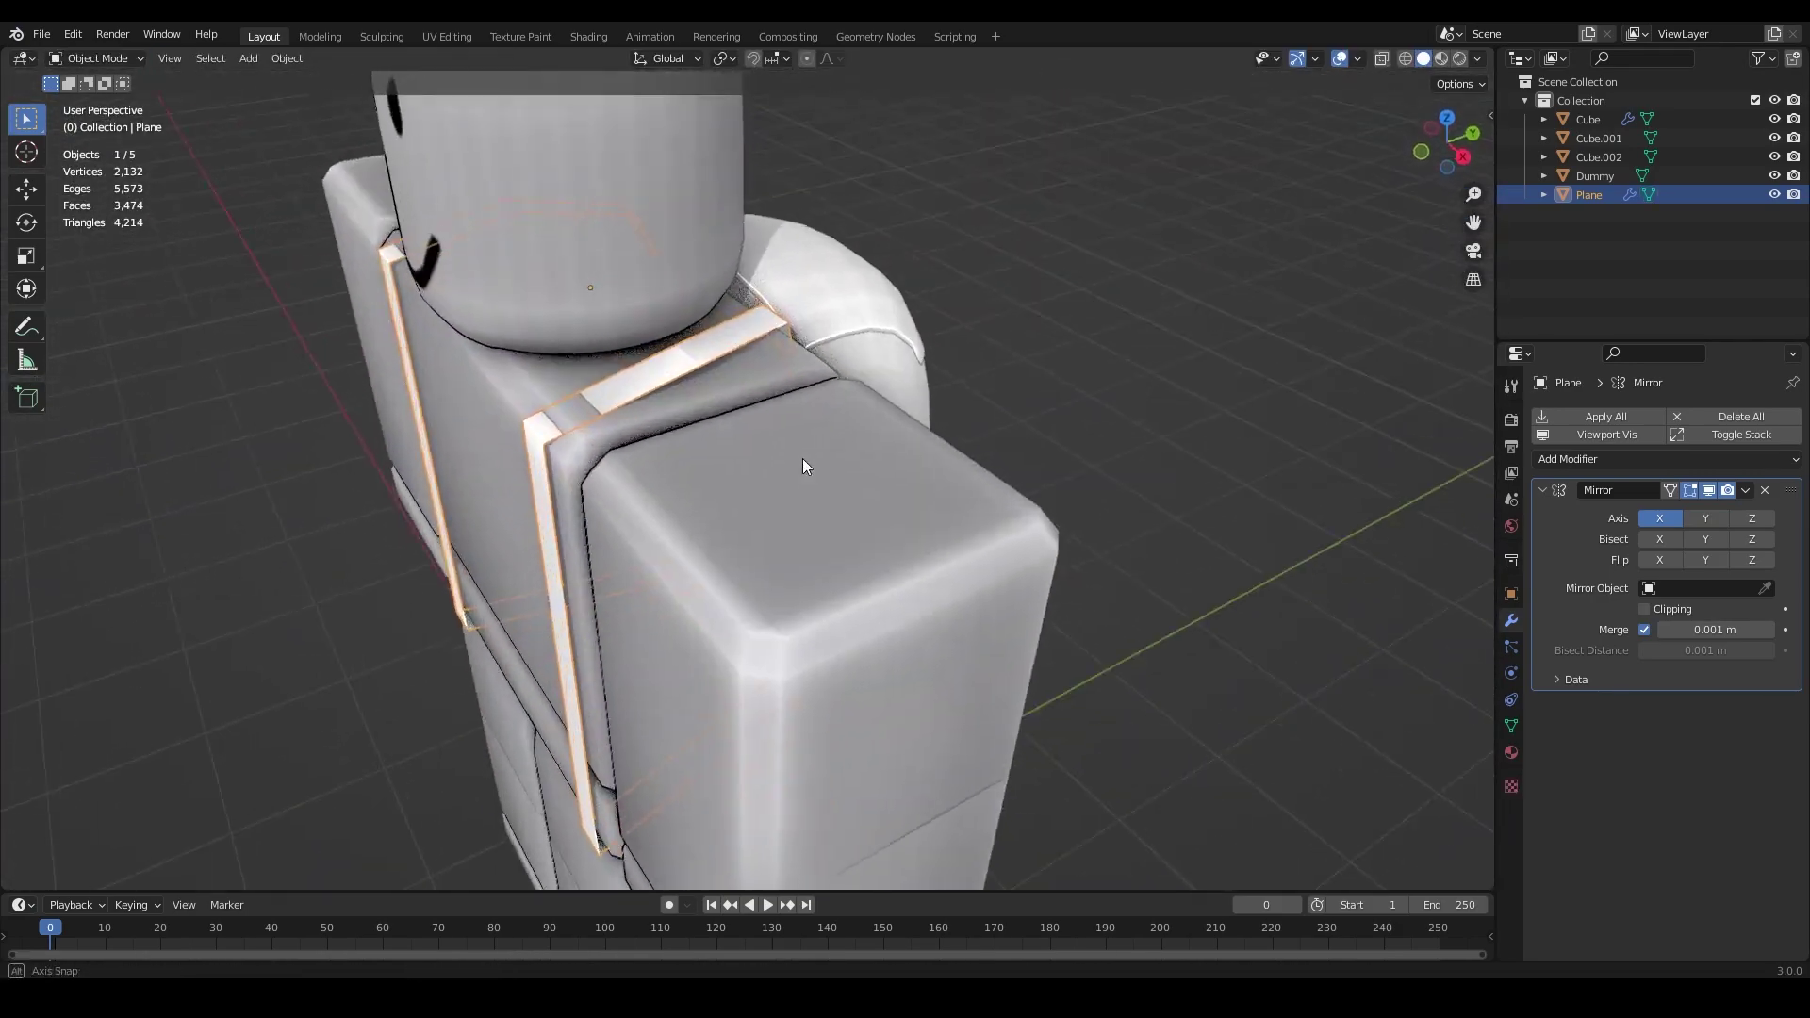
key("Tab")
key("g")
key("z")
left_click(551, 419)
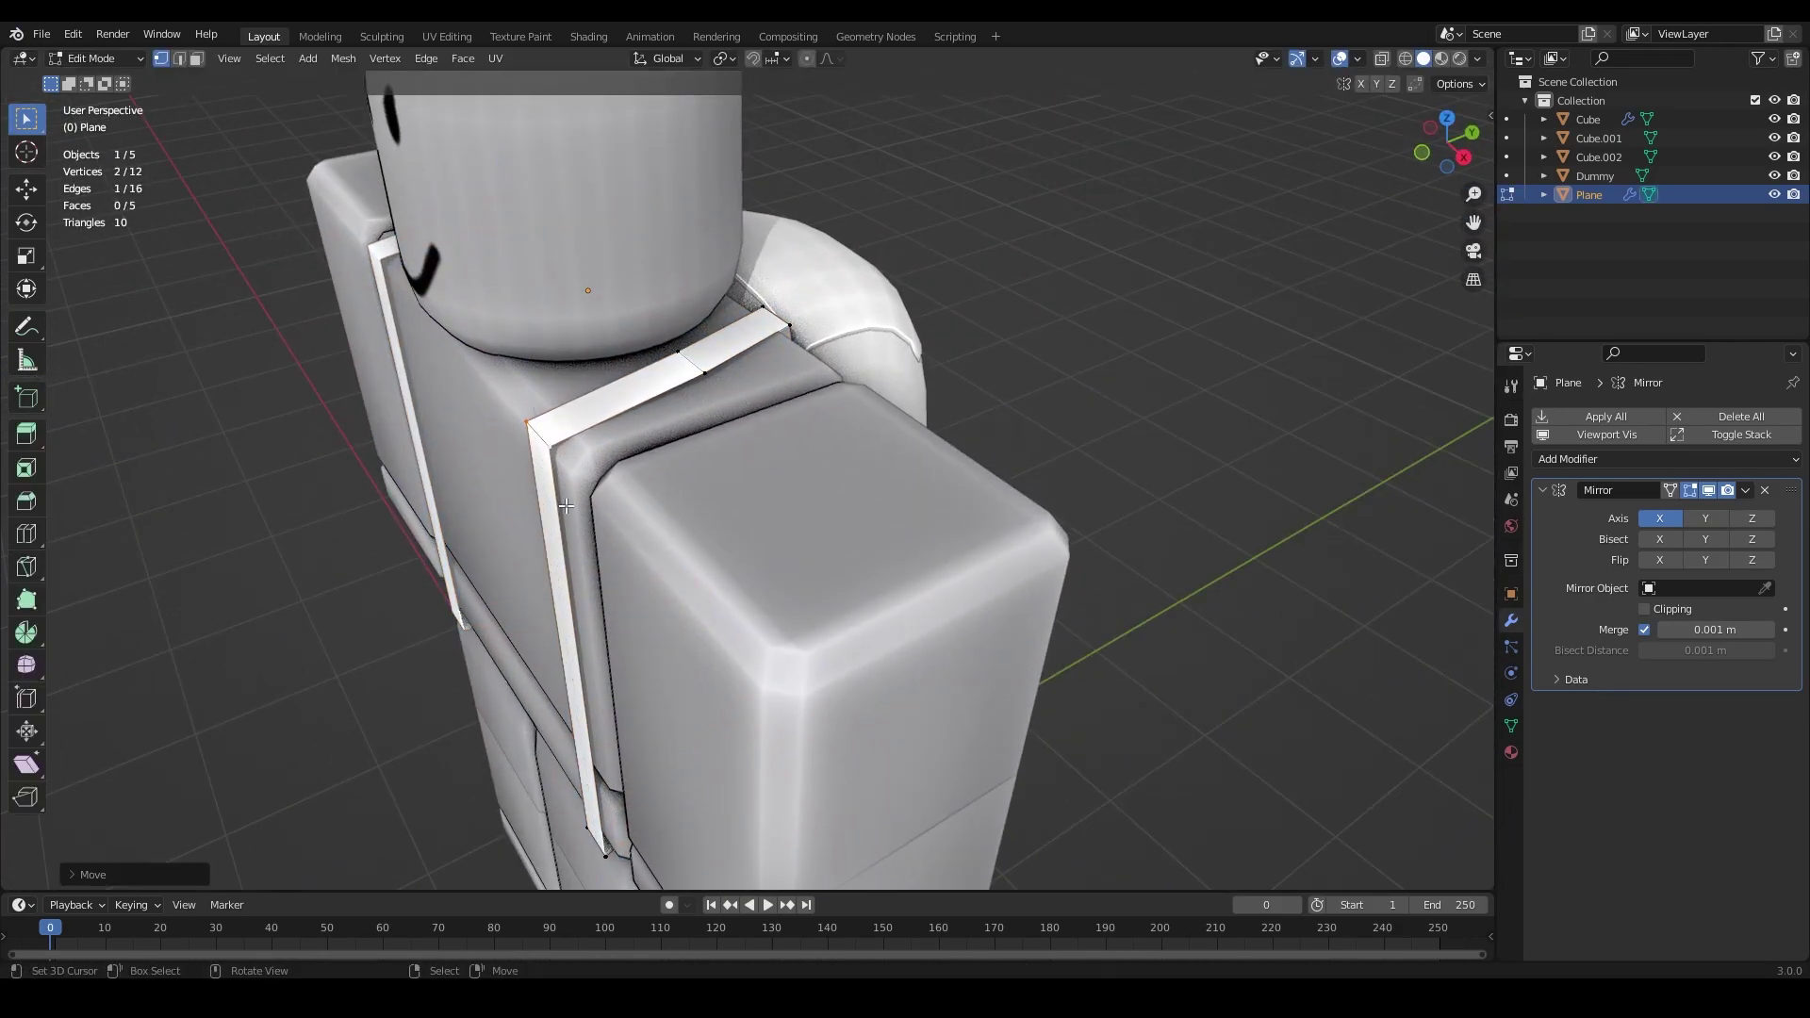
Step: Add a level 1 Subdivision modifier to the mirrored straps
scroll(551, 419, "down", 6)
middle_click_drag(551, 419, 660, 382)
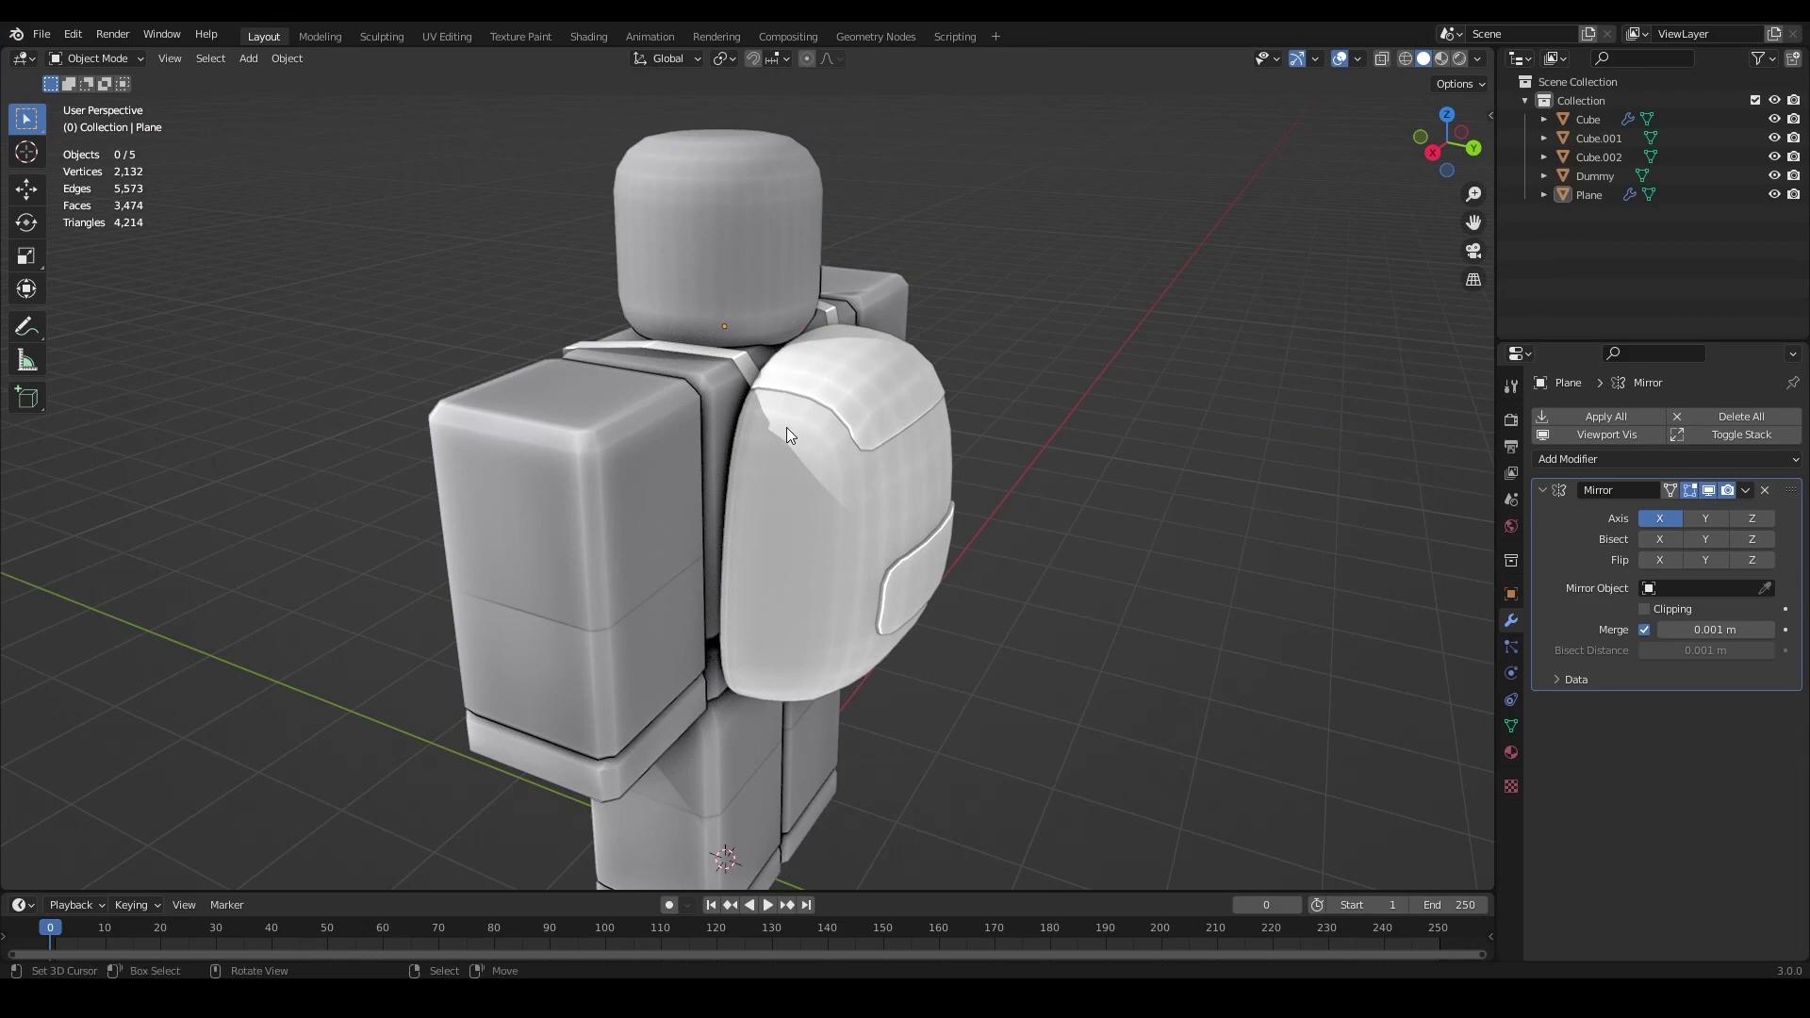
scroll(781, 427, "up", 4)
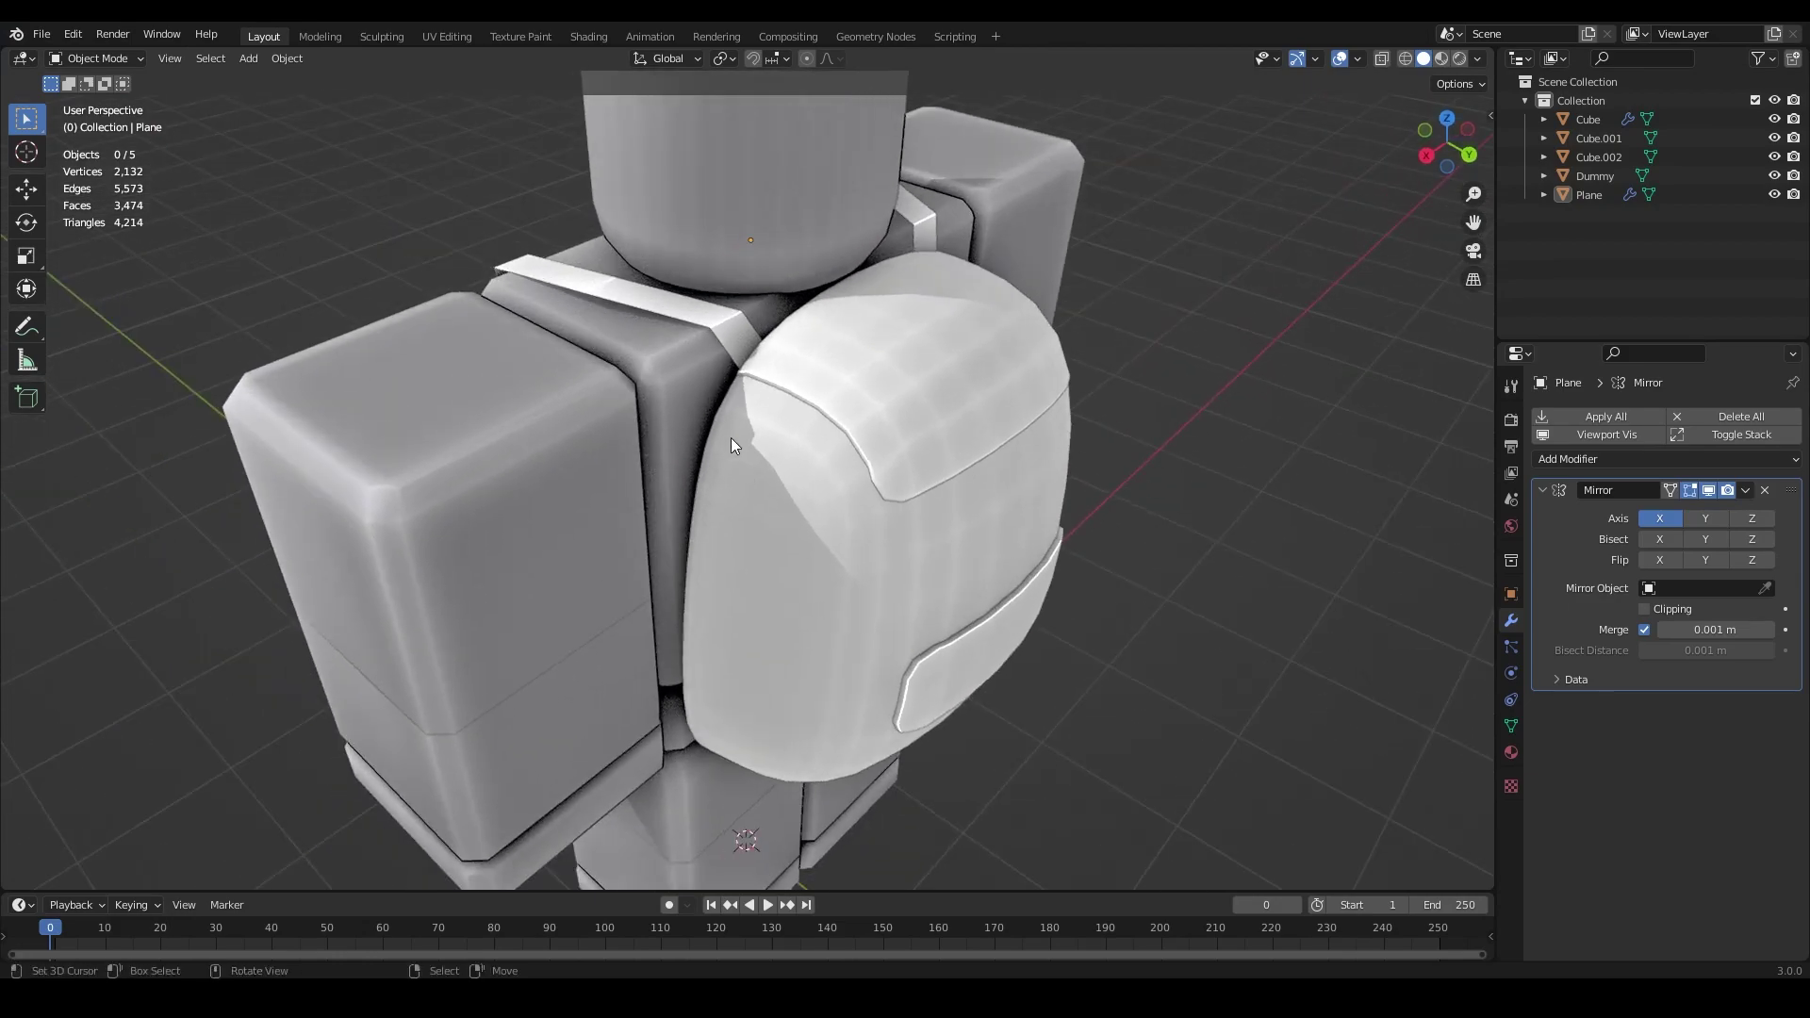
key("ctrl+1")
middle_click_drag(731, 355, 510, 347)
left_click(699, 372)
Step: Add a loop cut across the strap's vertical front section and move the front shoulder edge outward so the strap clears the torso
key("Tab")
left_click(741, 332)
left_click(739, 359, "shift")
middle_click_drag(506, 444, 556, 415)
key("ctrl+r")
left_click(514, 313)
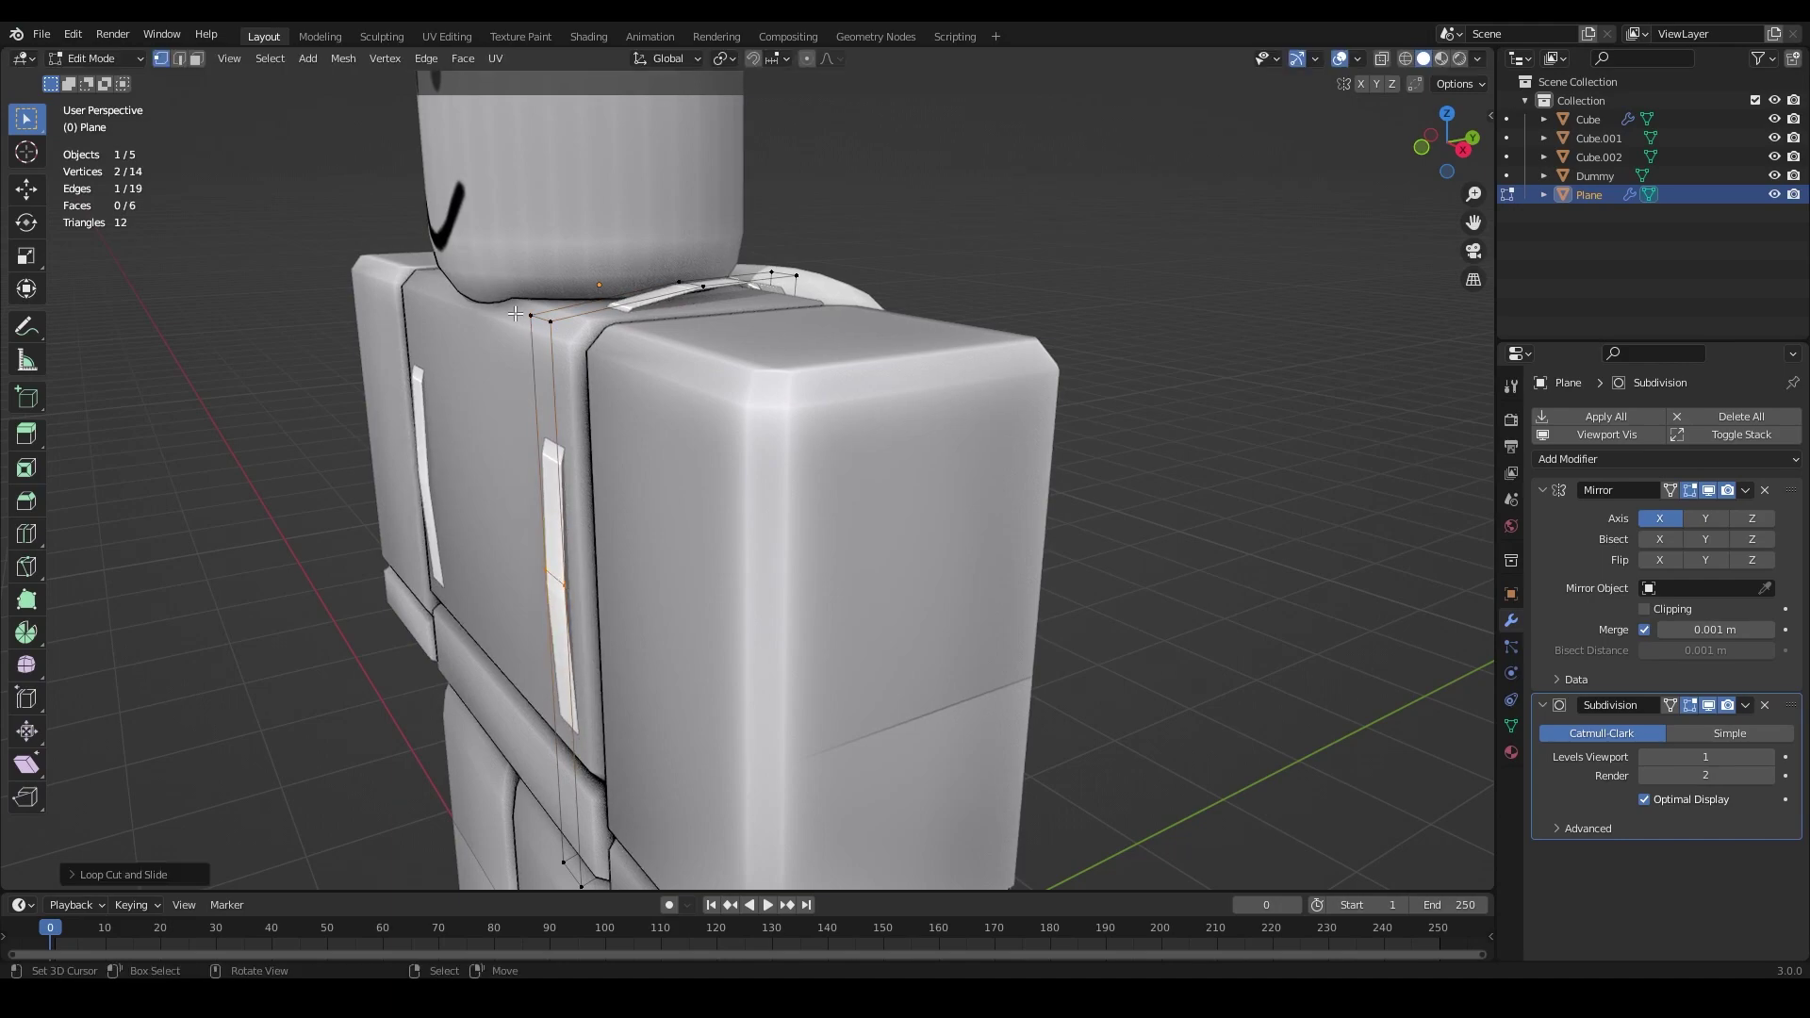
key("g")
middle_click_drag(599, 347, 660, 414)
left_click(497, 307)
key("Tab")
scroll(512, 377, "down", 4)
key("alt+a")
scroll(726, 364, "down", 1)
scroll(726, 472, "up", 3)
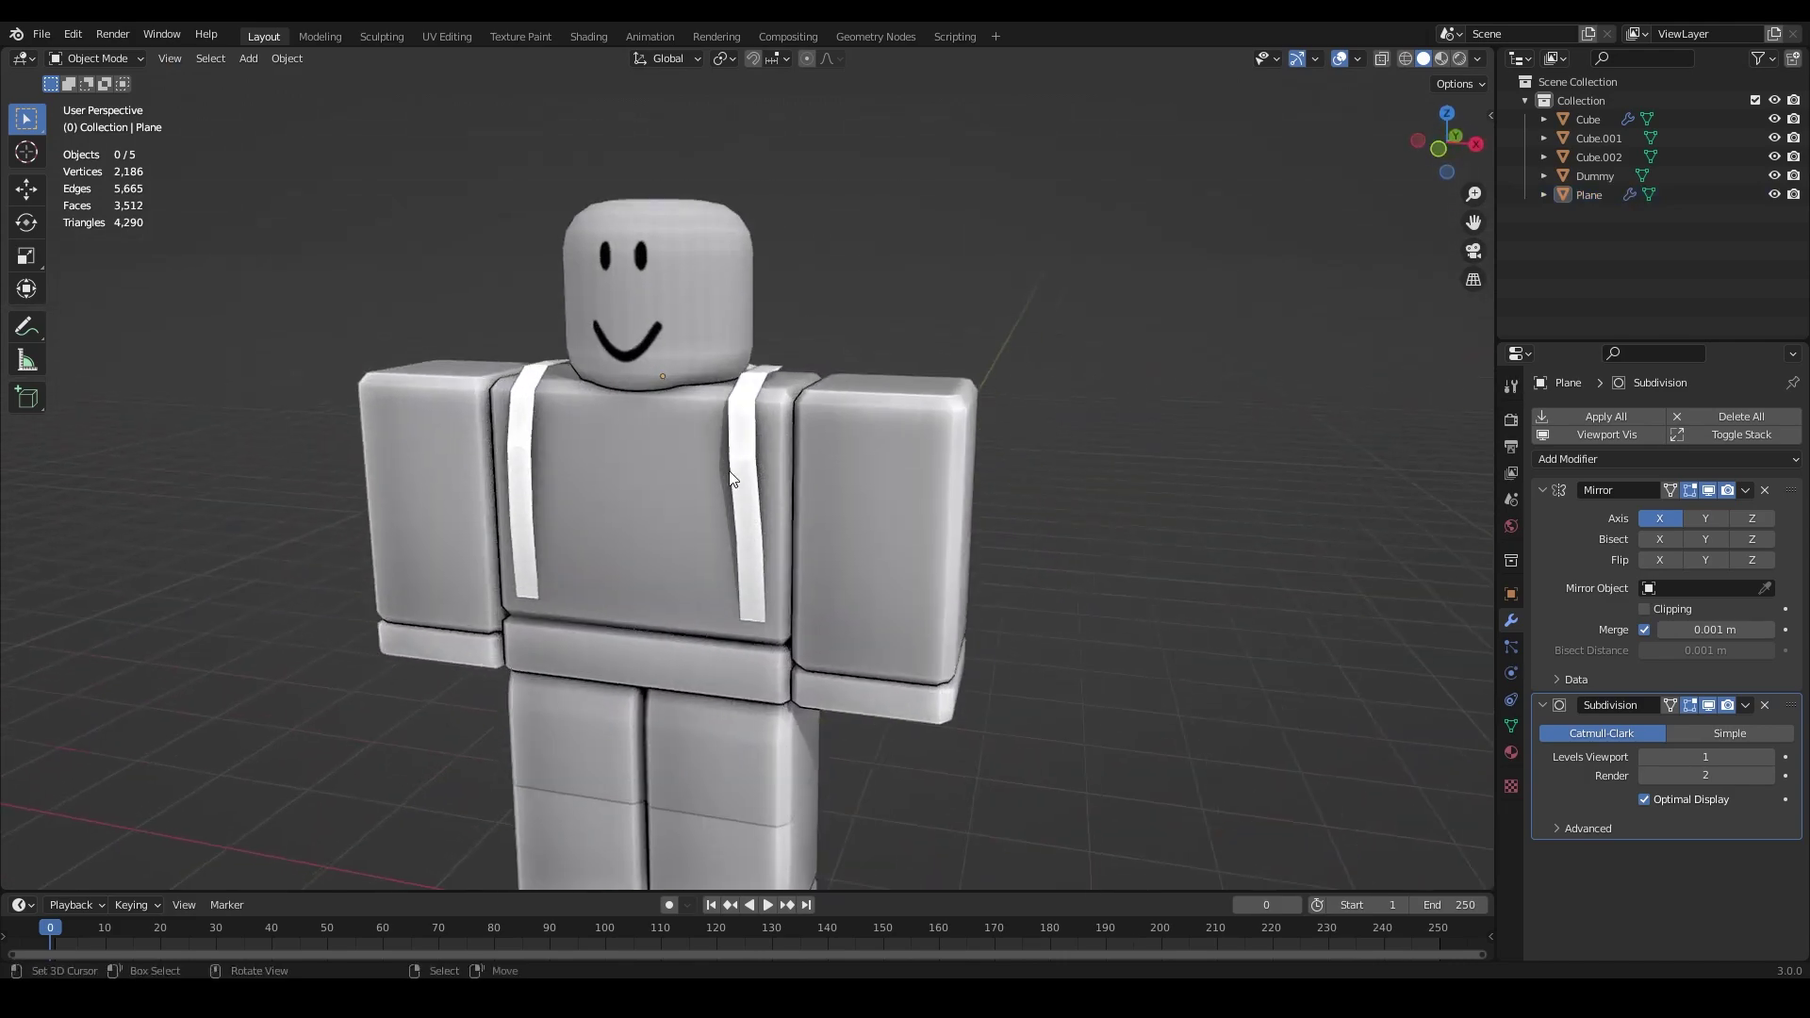
Step: Move the strap's bottom front edge about 0.1 m forward and slightly down with the X axis locked
middle_click_drag(738, 483, 734, 448)
left_click(736, 462)
key("Tab")
middle_click_drag(754, 621, 718, 556, "shift")
left_click(703, 572, "shift")
key("g")
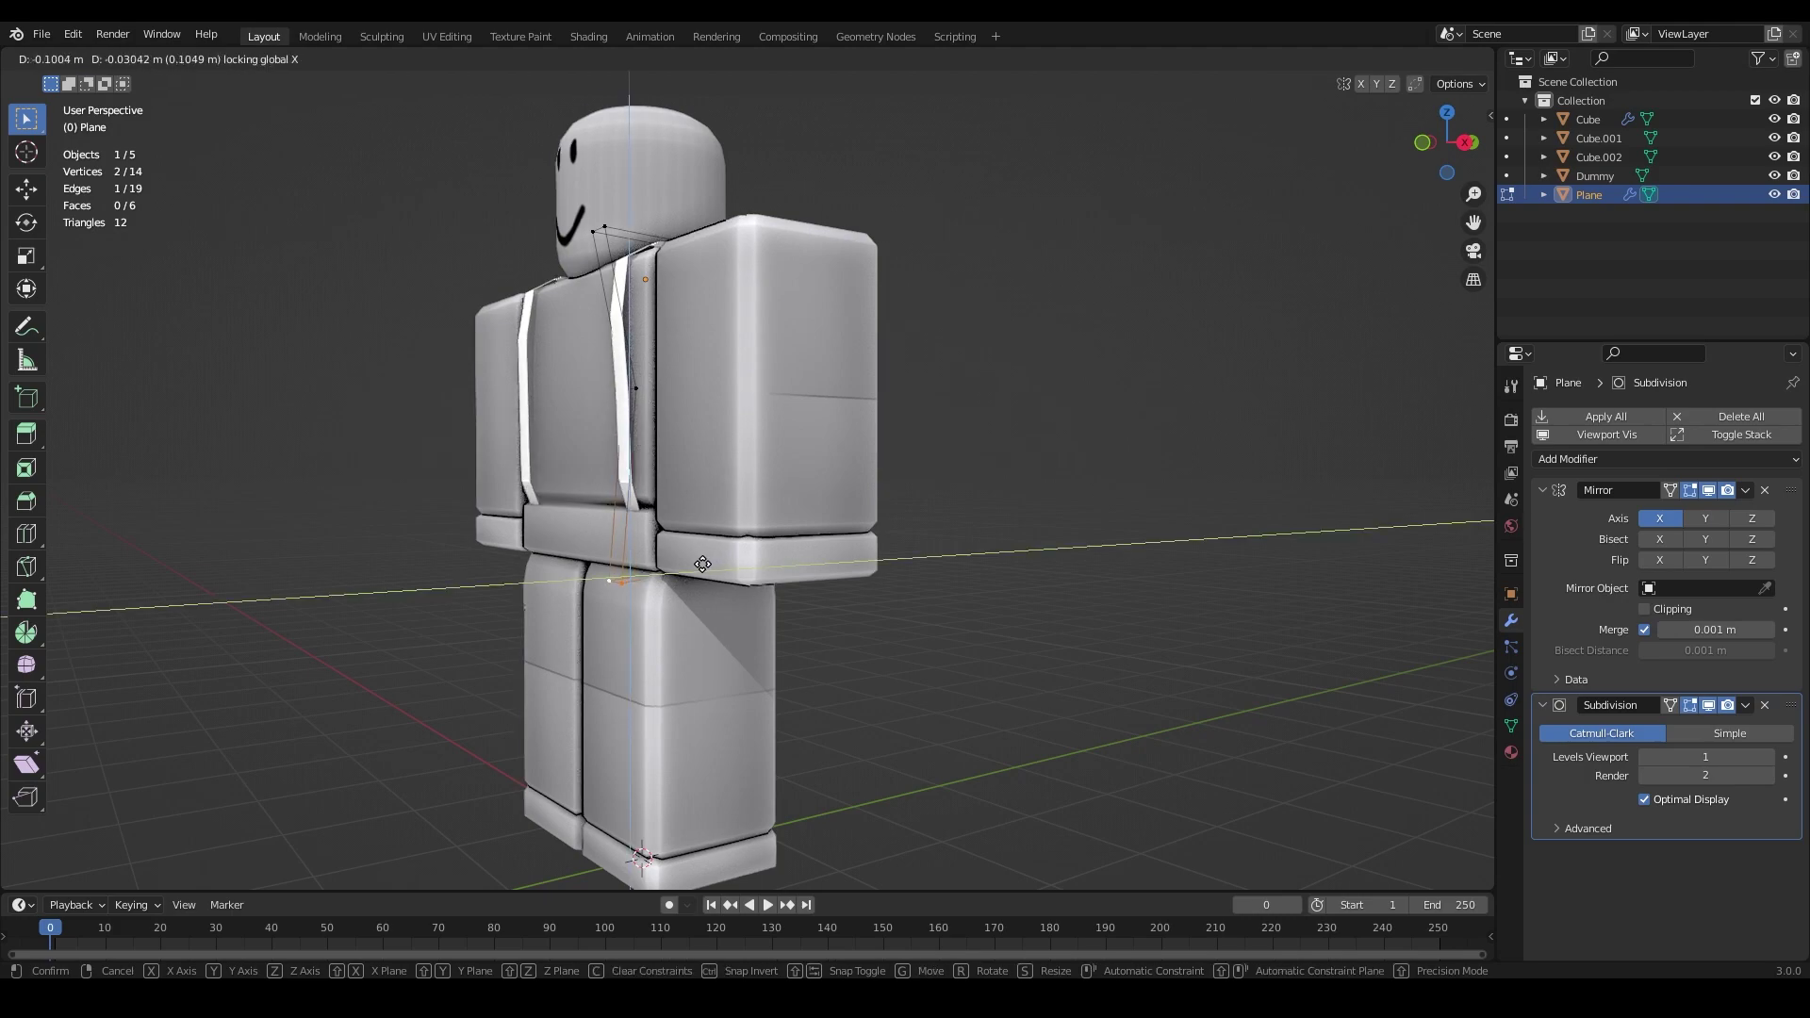
left_click(646, 506)
Step: Add a loop cut across the strap's lower front section near the bottom corner and return to Object Mode
key("ctrl+r")
mouse_move(645, 506)
middle_mouse_down()
mouse_move(613, 443)
mouse_move(761, 558)
mouse_move(899, 564)
mouse_move(750, 598)
mouse_move(475, 569)
mouse_move(598, 537)
mouse_move(698, 576)
mouse_move(721, 528)
mouse_move(748, 543)
mouse_move(740, 647)
mouse_move(727, 622)
mouse_move(773, 612)
mouse_move(641, 646)
mouse_move(982, 745)
middle_mouse_up()
left_click(626, 462)
left_click(624, 499)
right_click(651, 500)
key("Tab")
key("alt+a")
scroll(598, 537, "up", 2)
Step: Select the edge at the strap's lower front corner, reposition it around the waist and adjust its height along Z
right_click(726, 589)
key("Tab")
scroll(707, 579, "up", 3)
key("shift+z")
right_click(752, 536, "alt")
key("shift+z")
key("g")
left_click(720, 588)
key("g")
key("z")
left_click(700, 577)
Step: Leave Edit Mode, deselect everything and save backpack.blend
key("Tab")
key("alt+a")
scroll(773, 613, "down", 3)
scroll(982, 745, "up", 3)
scroll(981, 745, "down", 6)
key("ctrl+s")
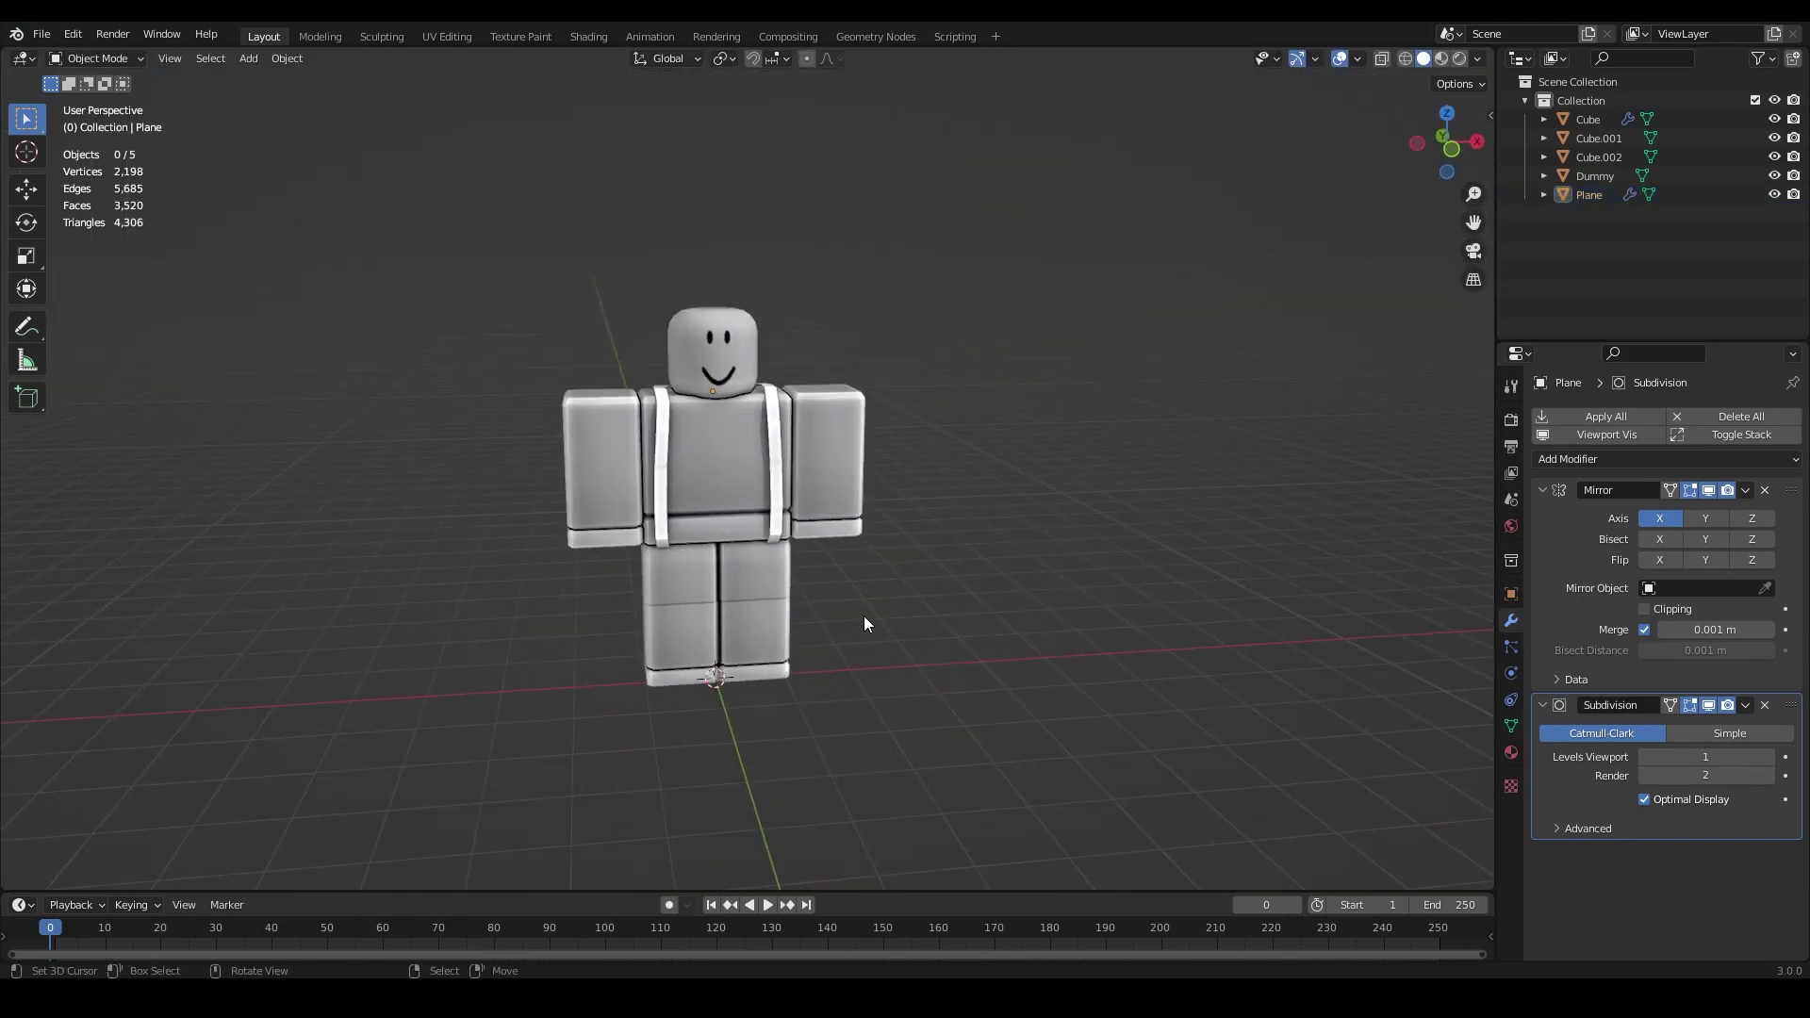
Step: Hide the Dummy object and select the shoulder straps
left_click(1596, 175)
left_click(1774, 175)
scroll(837, 364, "up", 5)
middle_click_drag(838, 364, 567, 269)
left_click(568, 268)
key("Tab")
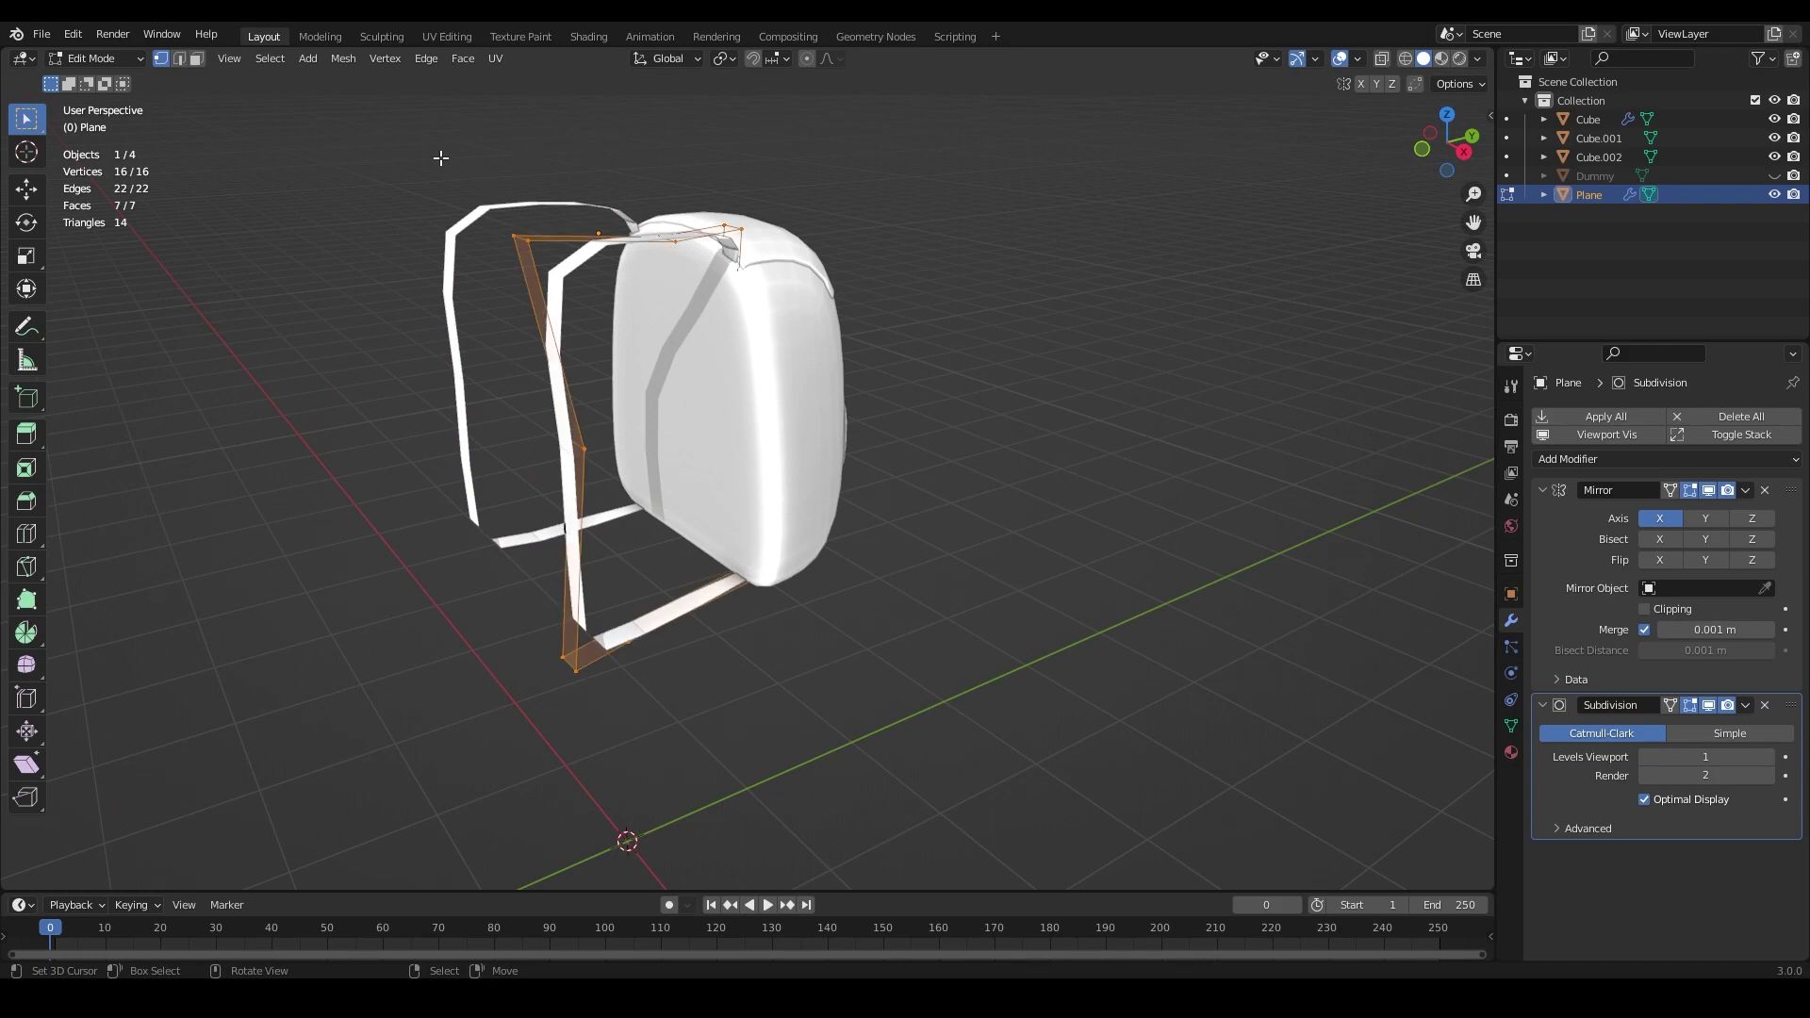
left_click(427, 58)
left_click(506, 377)
key("Tab")
scroll(660, 337, "up", 6)
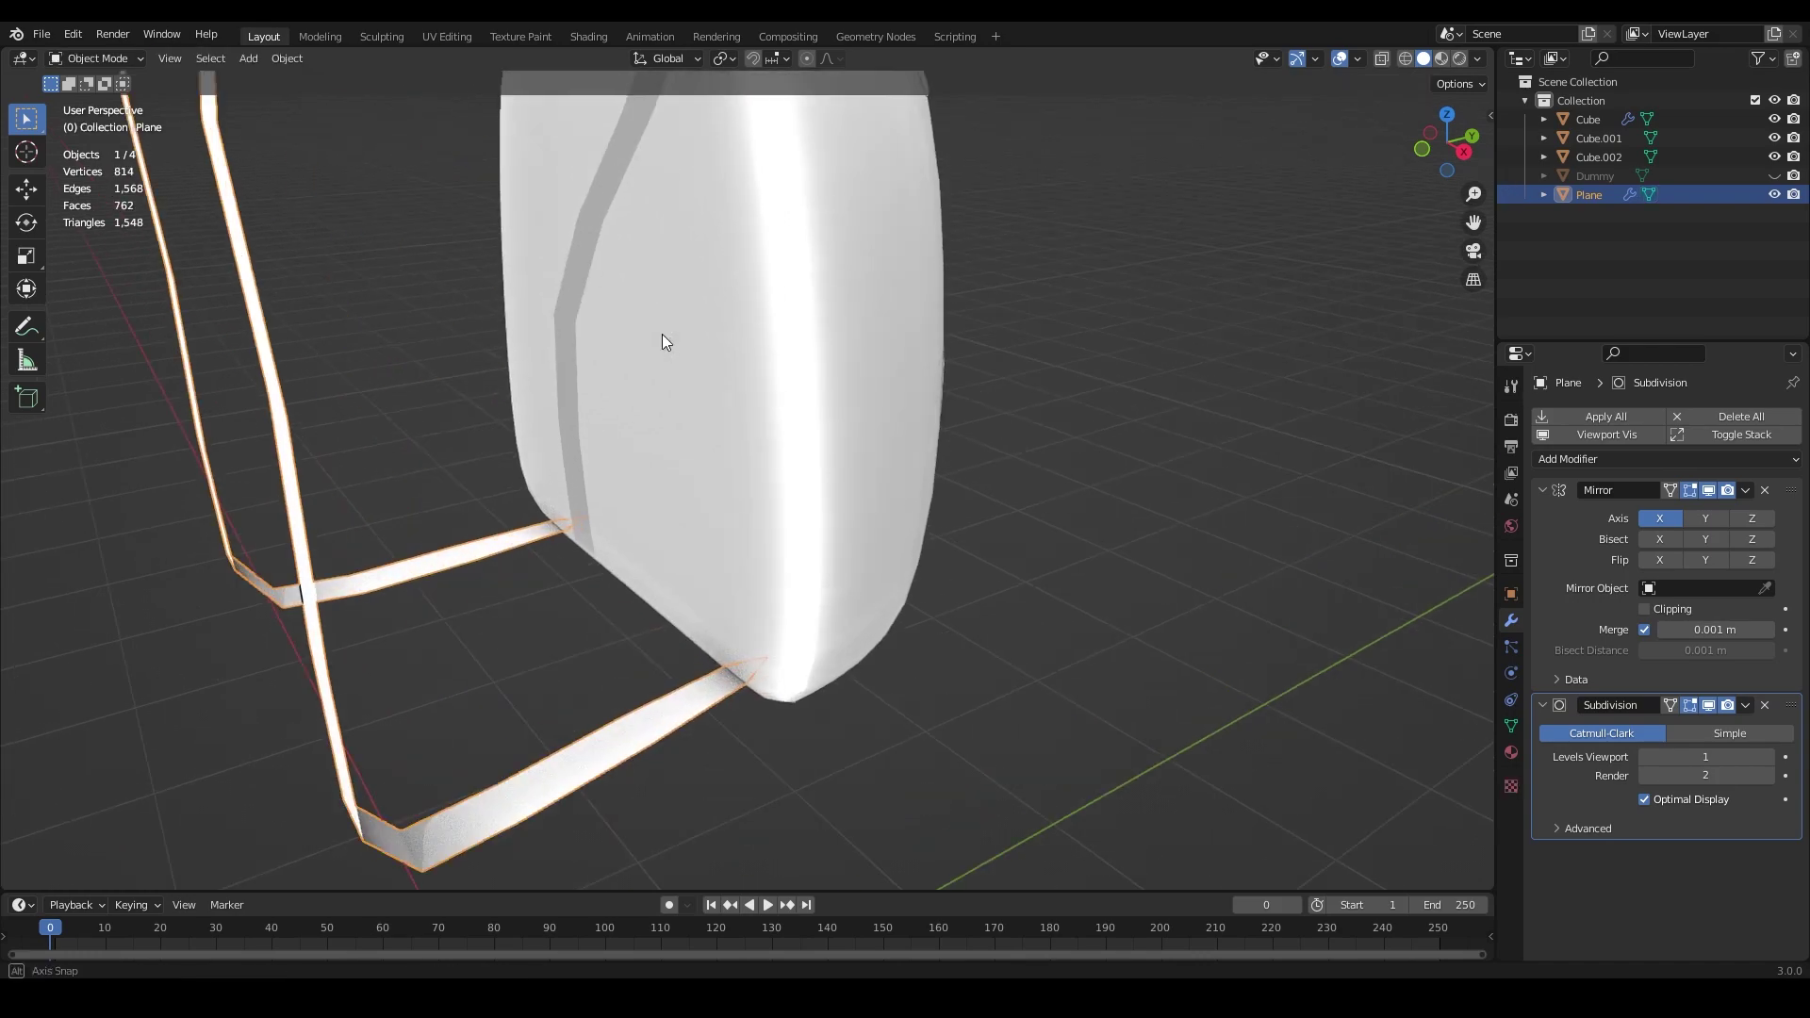
scroll(755, 330, "down", 6)
Step: Add a Solidify modifier with a thickness of -0.04 m to the straps and save the file
left_click(1603, 460)
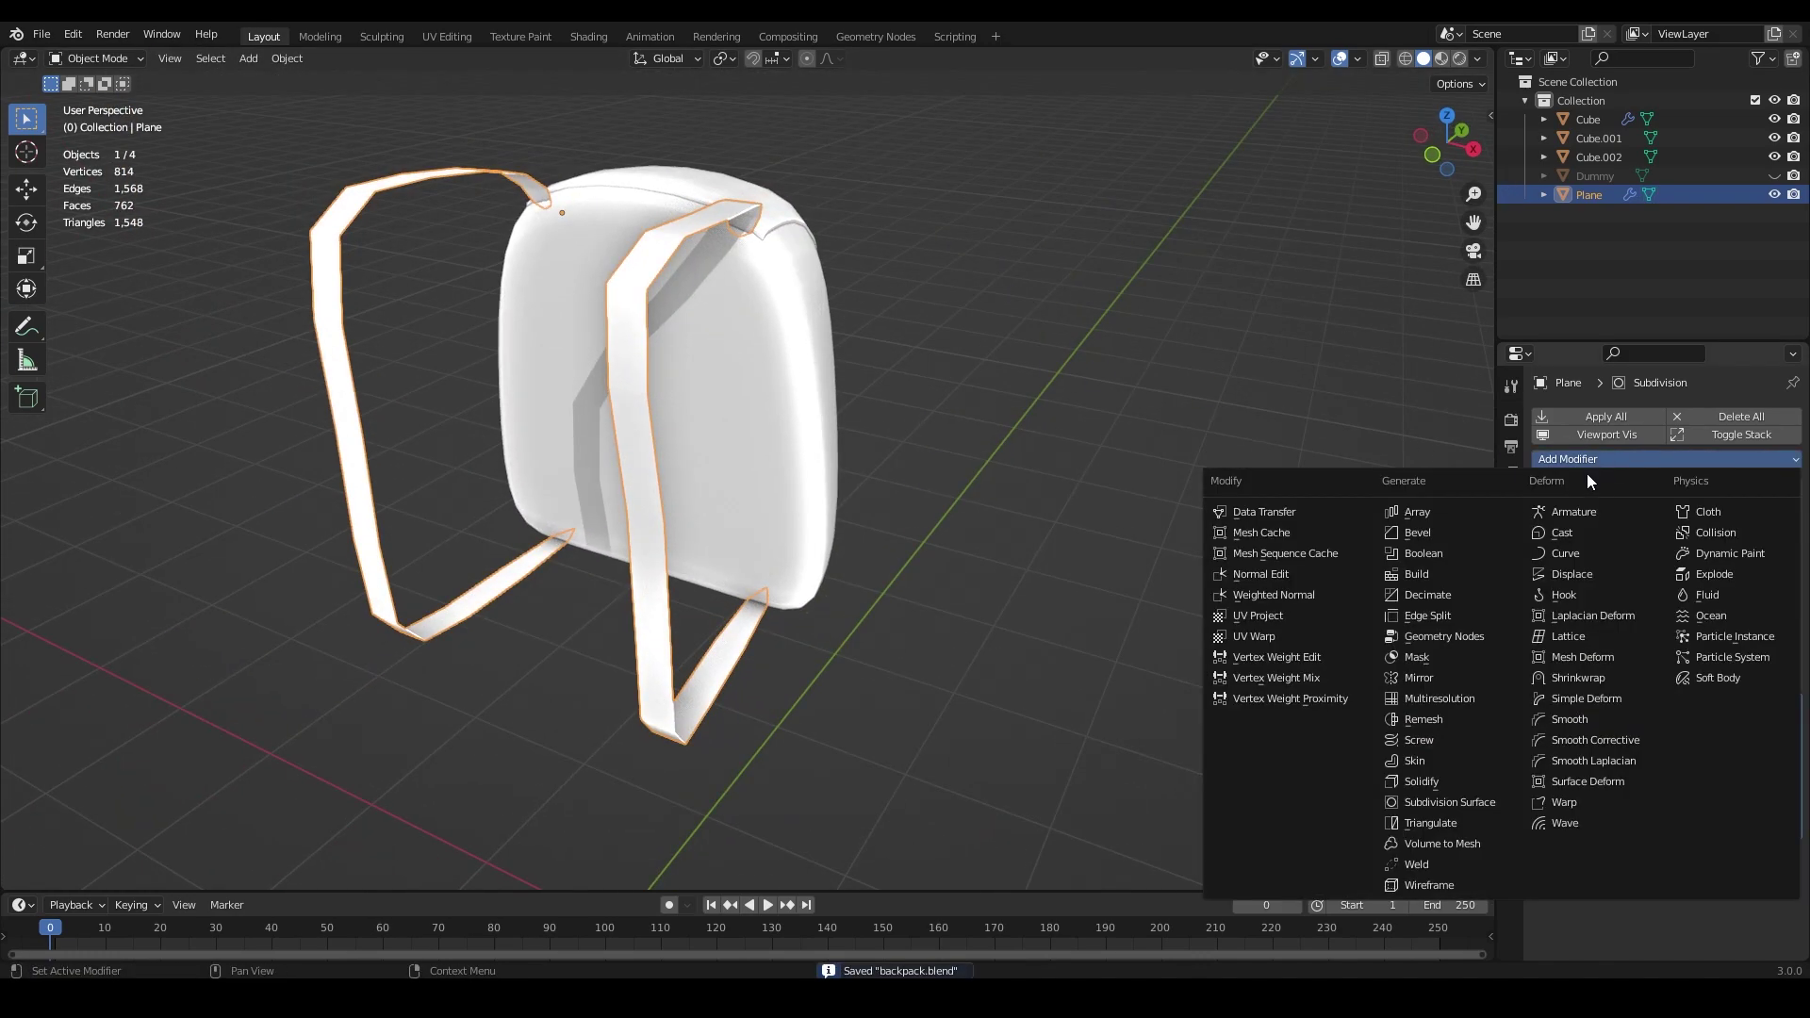
left_click(1437, 781)
scroll(939, 467, "up", 3)
scroll(952, 470, "down", 2)
middle_click_drag(1217, 516, 1065, 488)
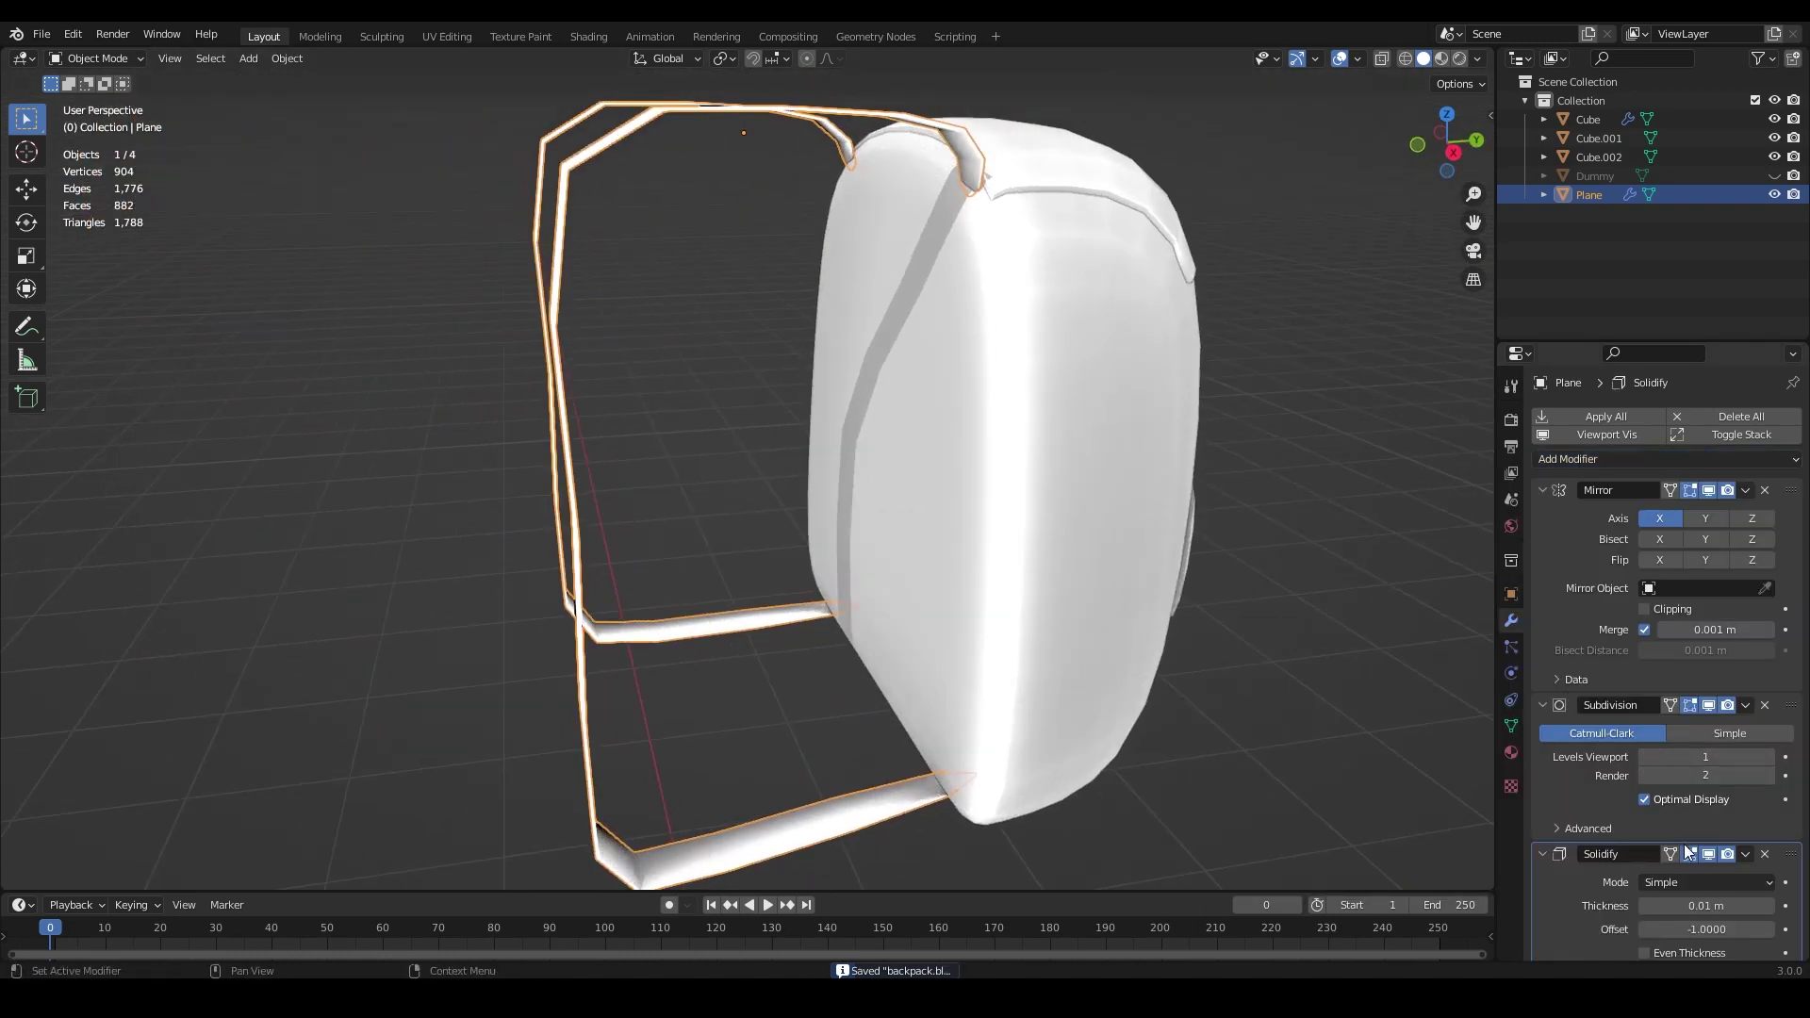
mouse_move(1685, 905)
left_mouse_down()
mouse_move(1721, 905)
mouse_move(1659, 905)
left_mouse_up()
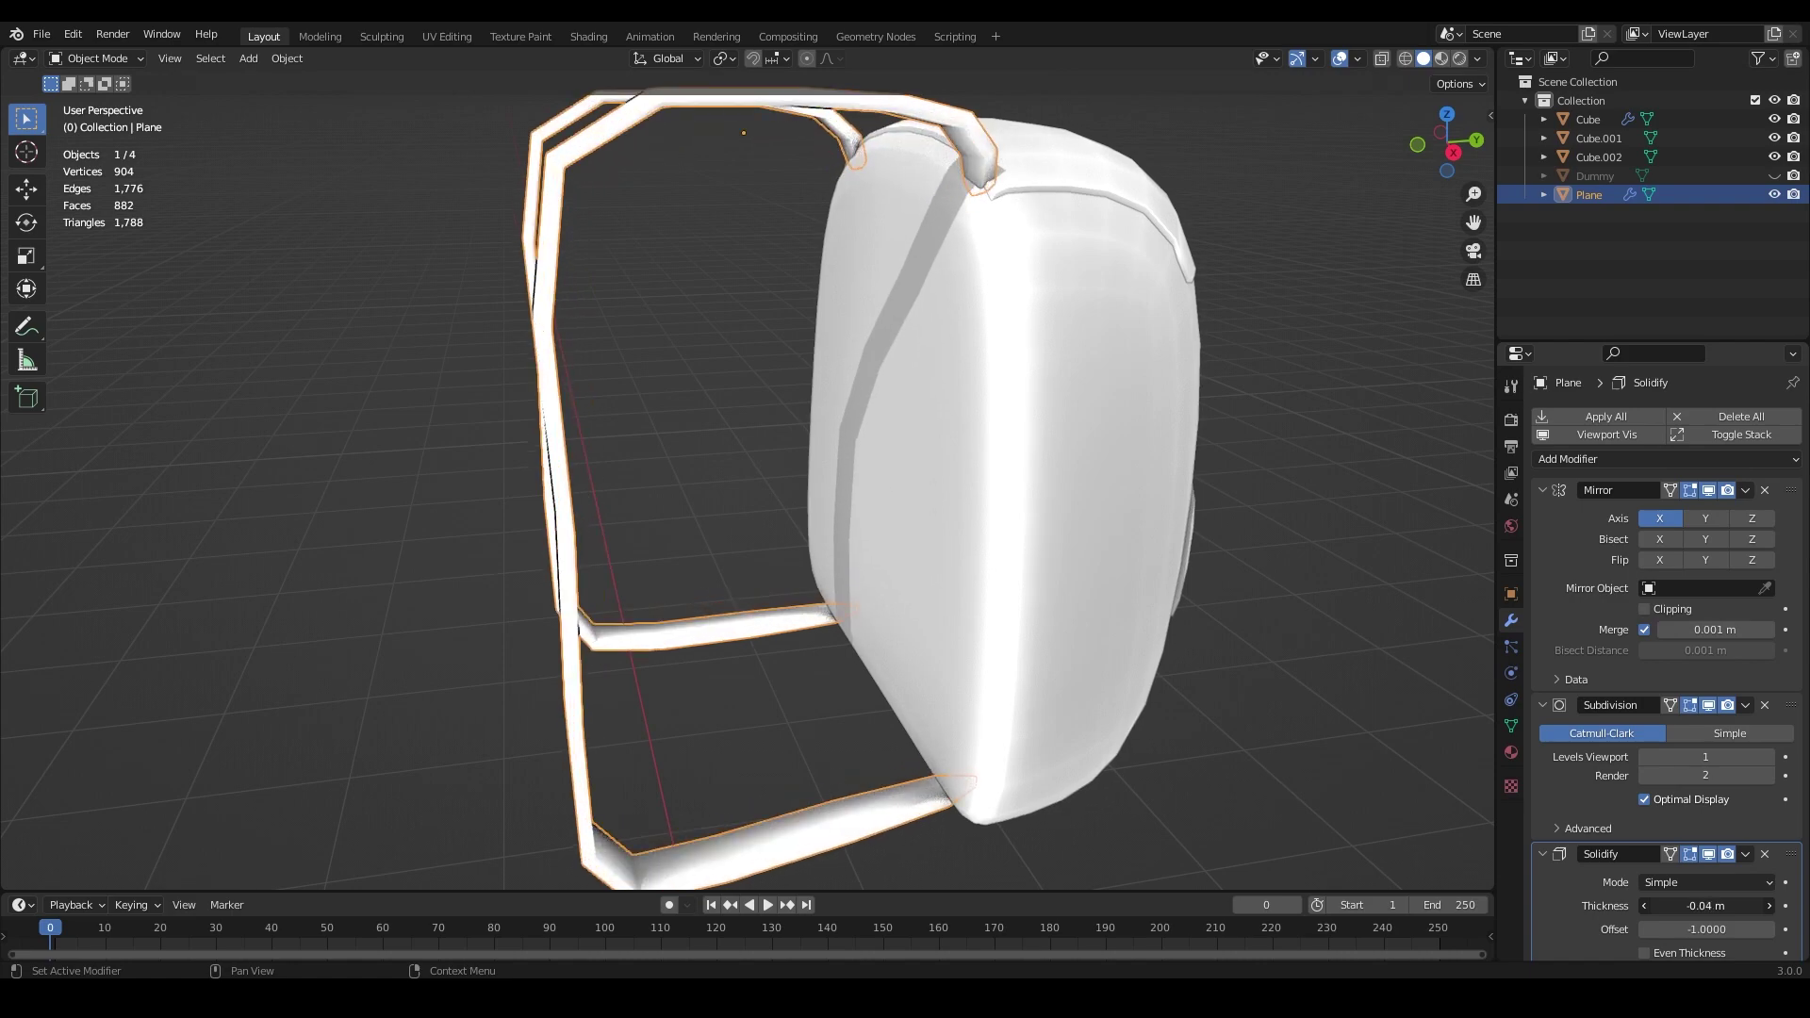
scroll(950, 559, "down", 6)
middle_click_drag(951, 558, 788, 404)
key("ctrl+s")
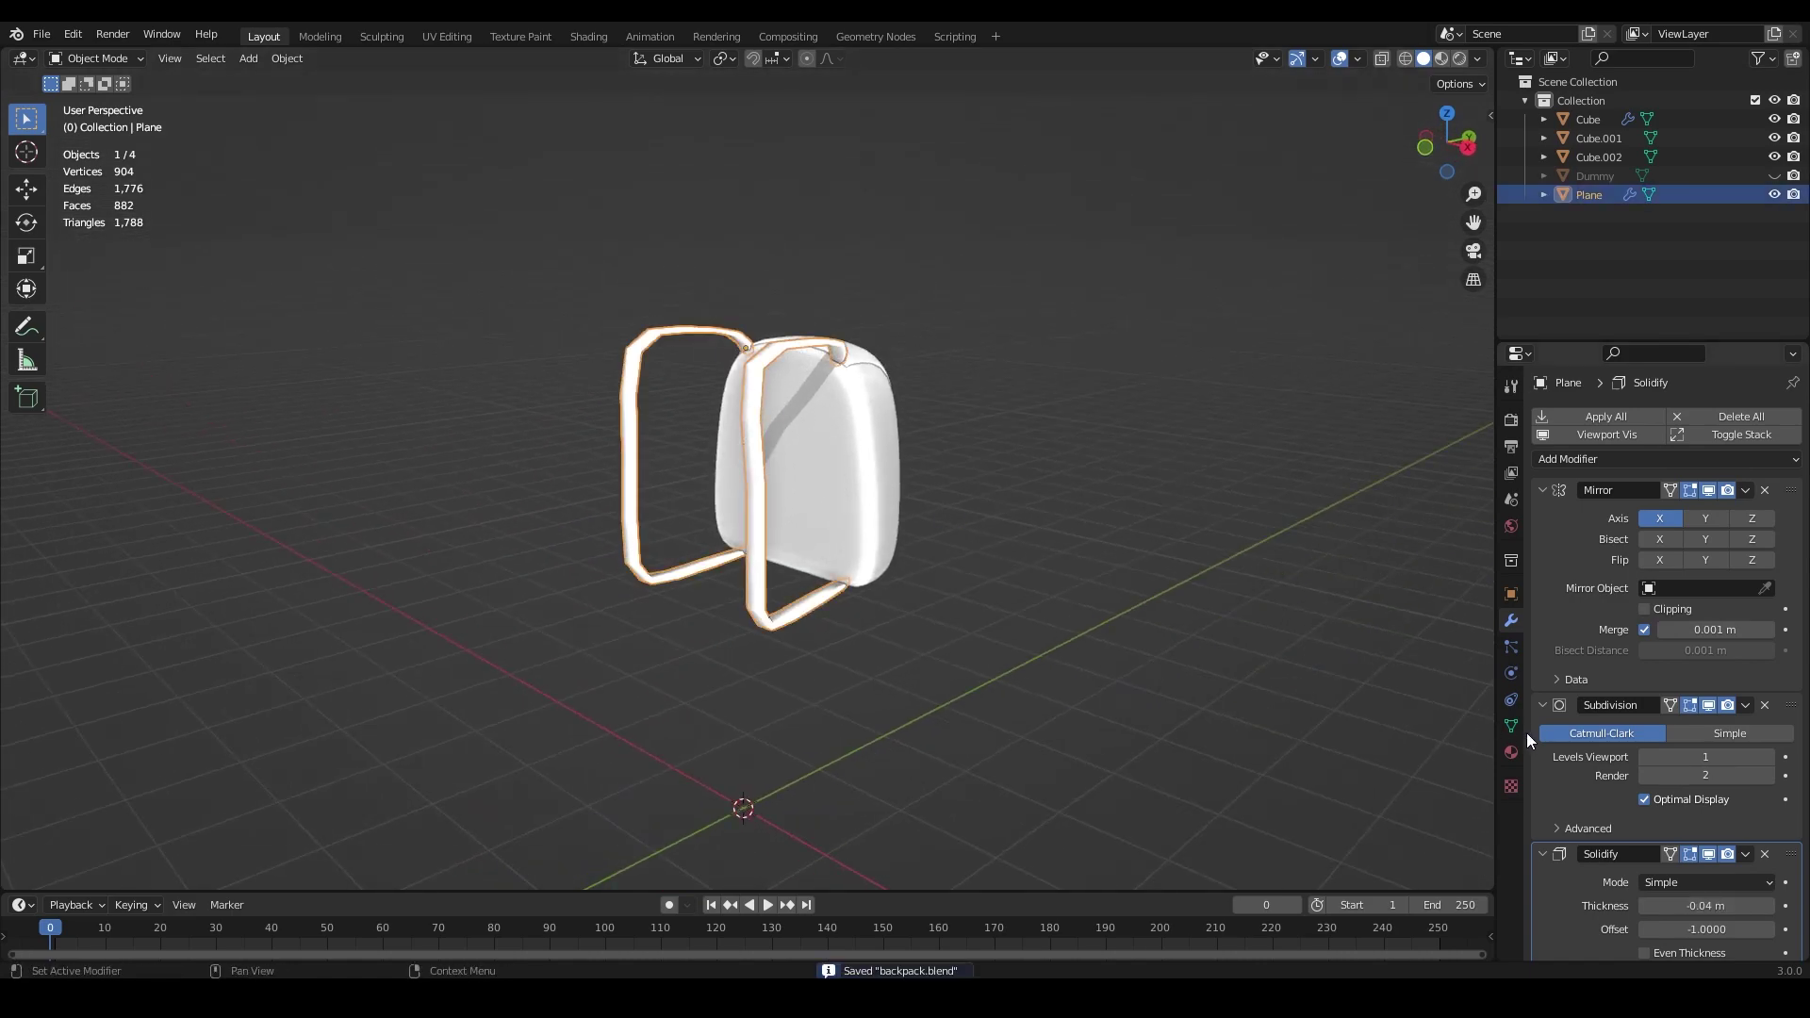
Step: Enable Auto Smooth in the strap mesh's normals settings and set its angle
left_click(1513, 727)
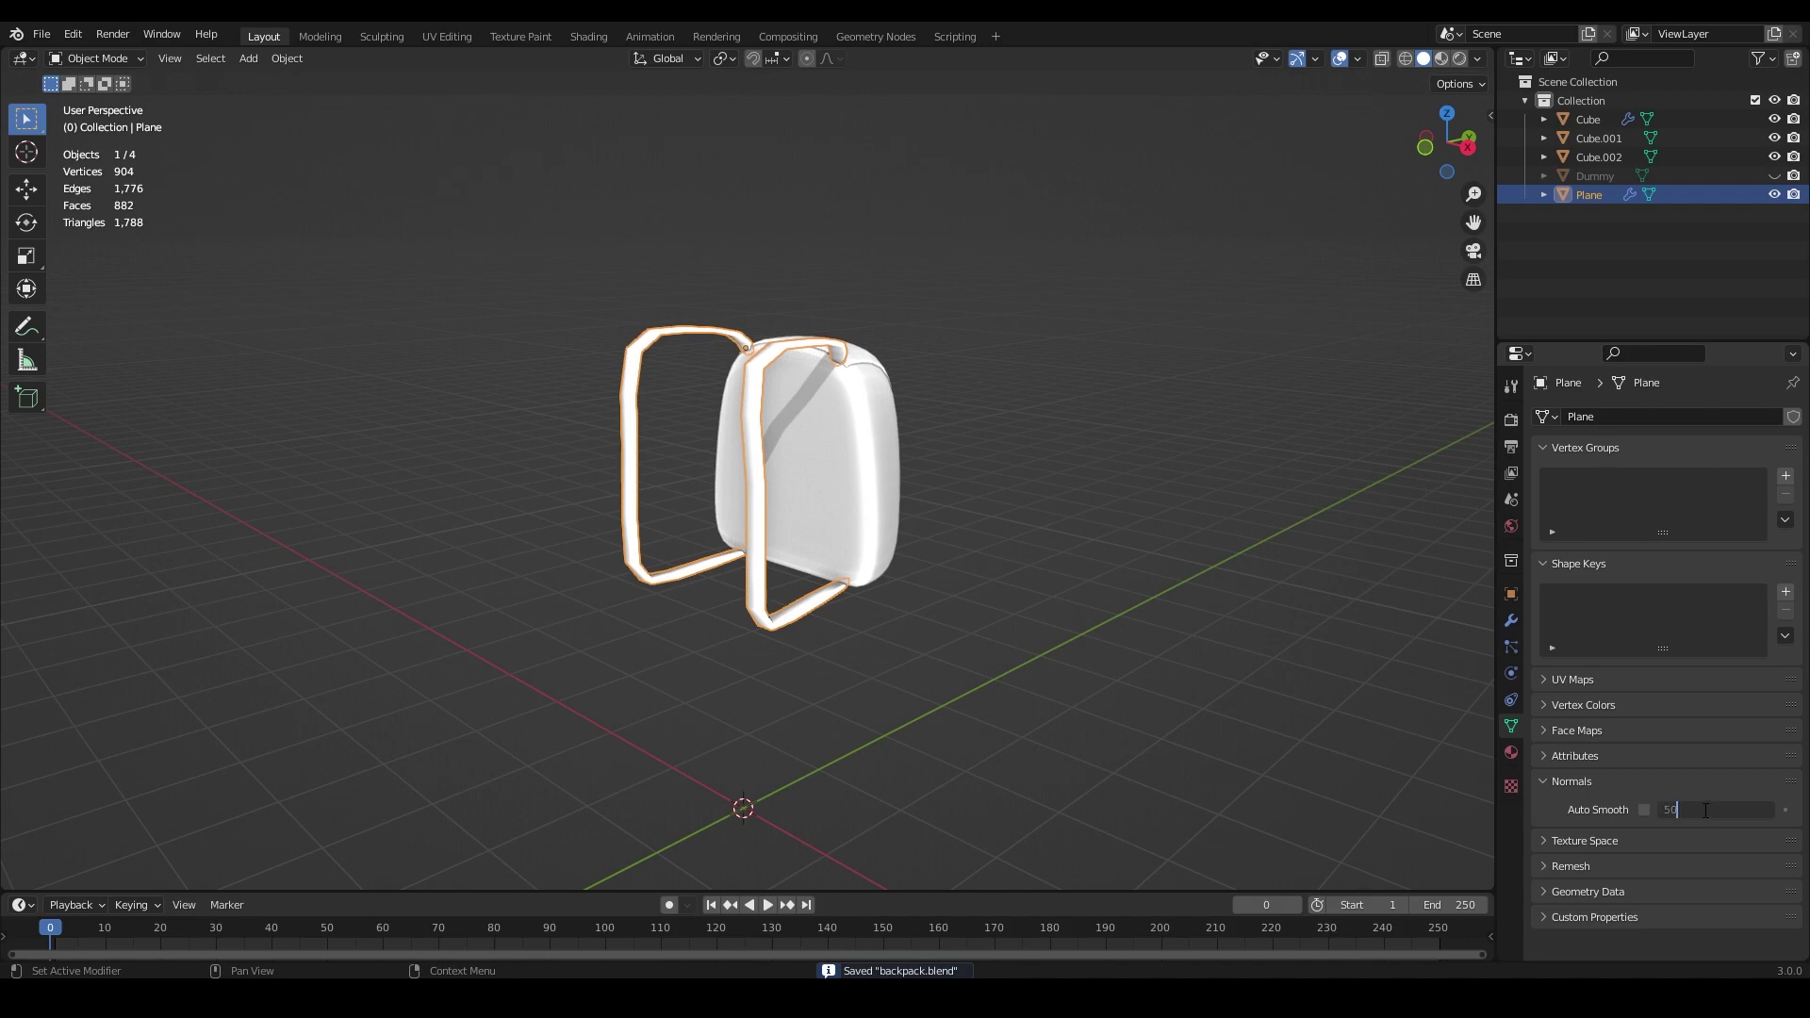
left_click(1644, 810)
left_click(1112, 585)
Step: Deselect all objects and check the shading of the shoulder straps and backpack
scroll(796, 465, "down", 2)
left_click(796, 465)
left_click(1113, 472)
scroll(1113, 471, "up", 1)
middle_click_drag(1113, 471, 1056, 497)
Step: Unhide the Dummy object and check how the backpack sits on it from behind
left_click(1698, 176)
middle_click_drag(792, 387, 1471, 396)
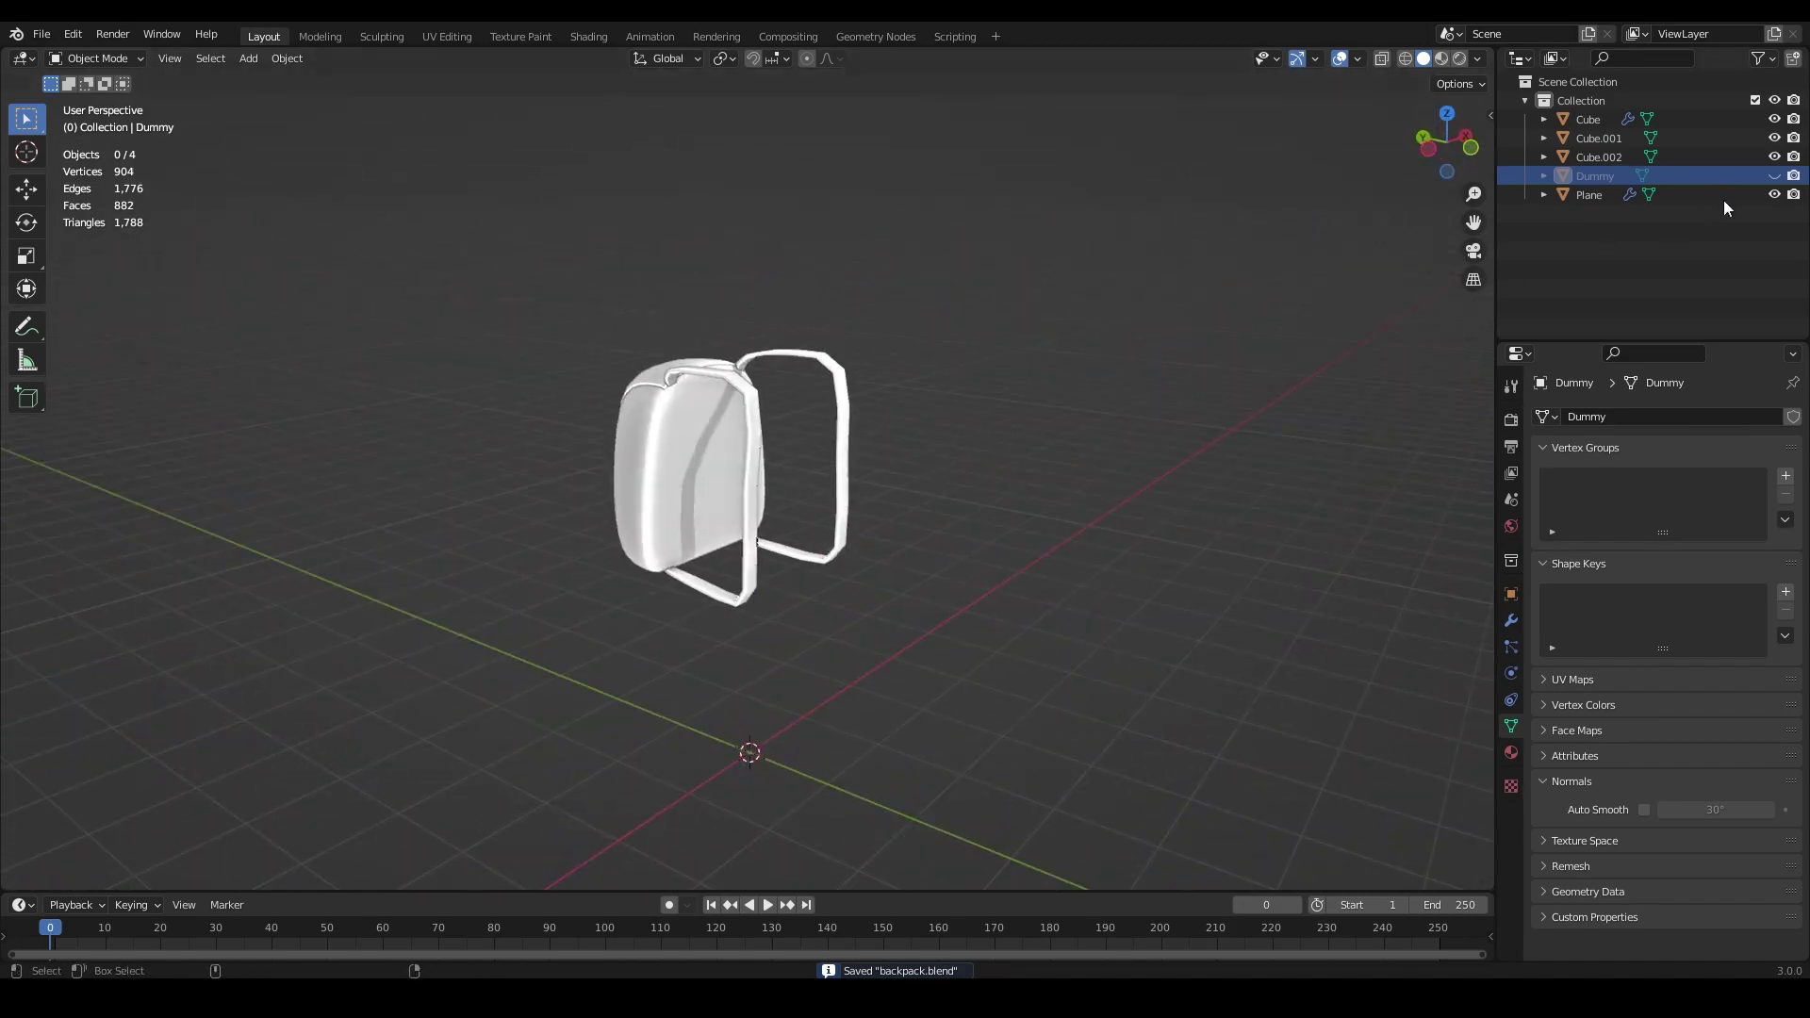
left_click(1777, 172)
scroll(945, 317, "up", 2)
middle_click_drag(945, 317, 1097, 518)
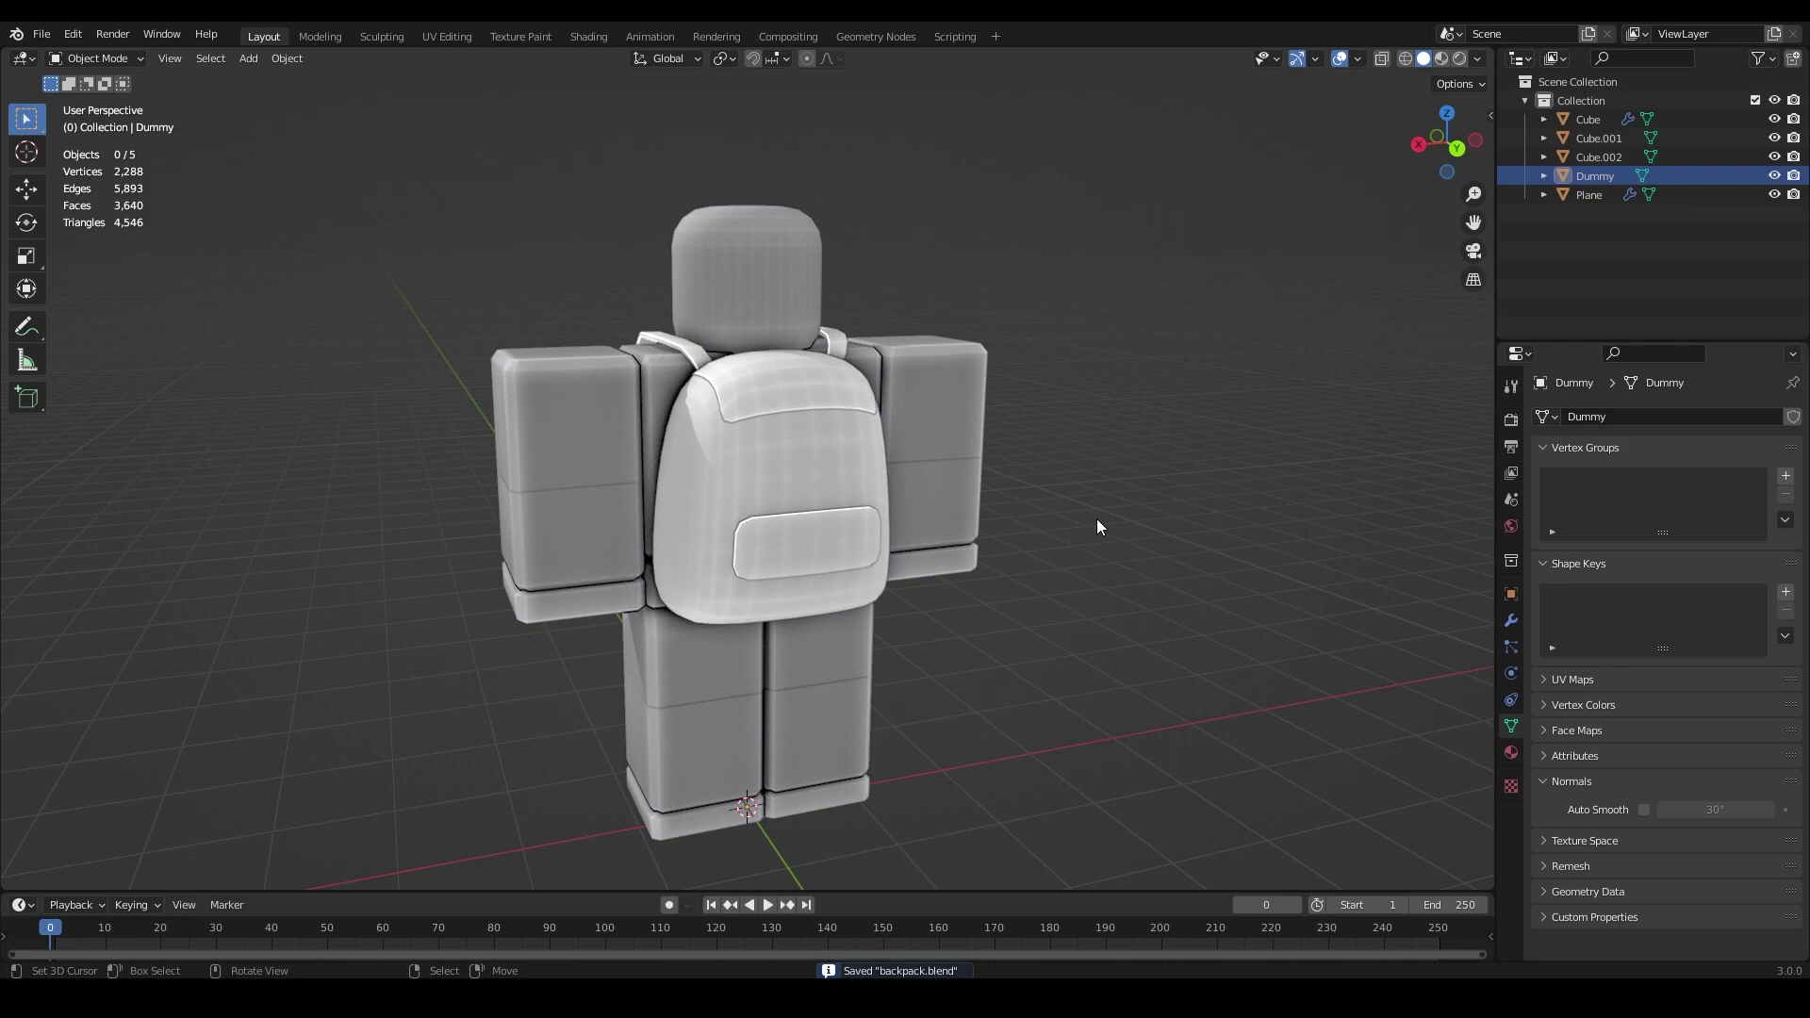